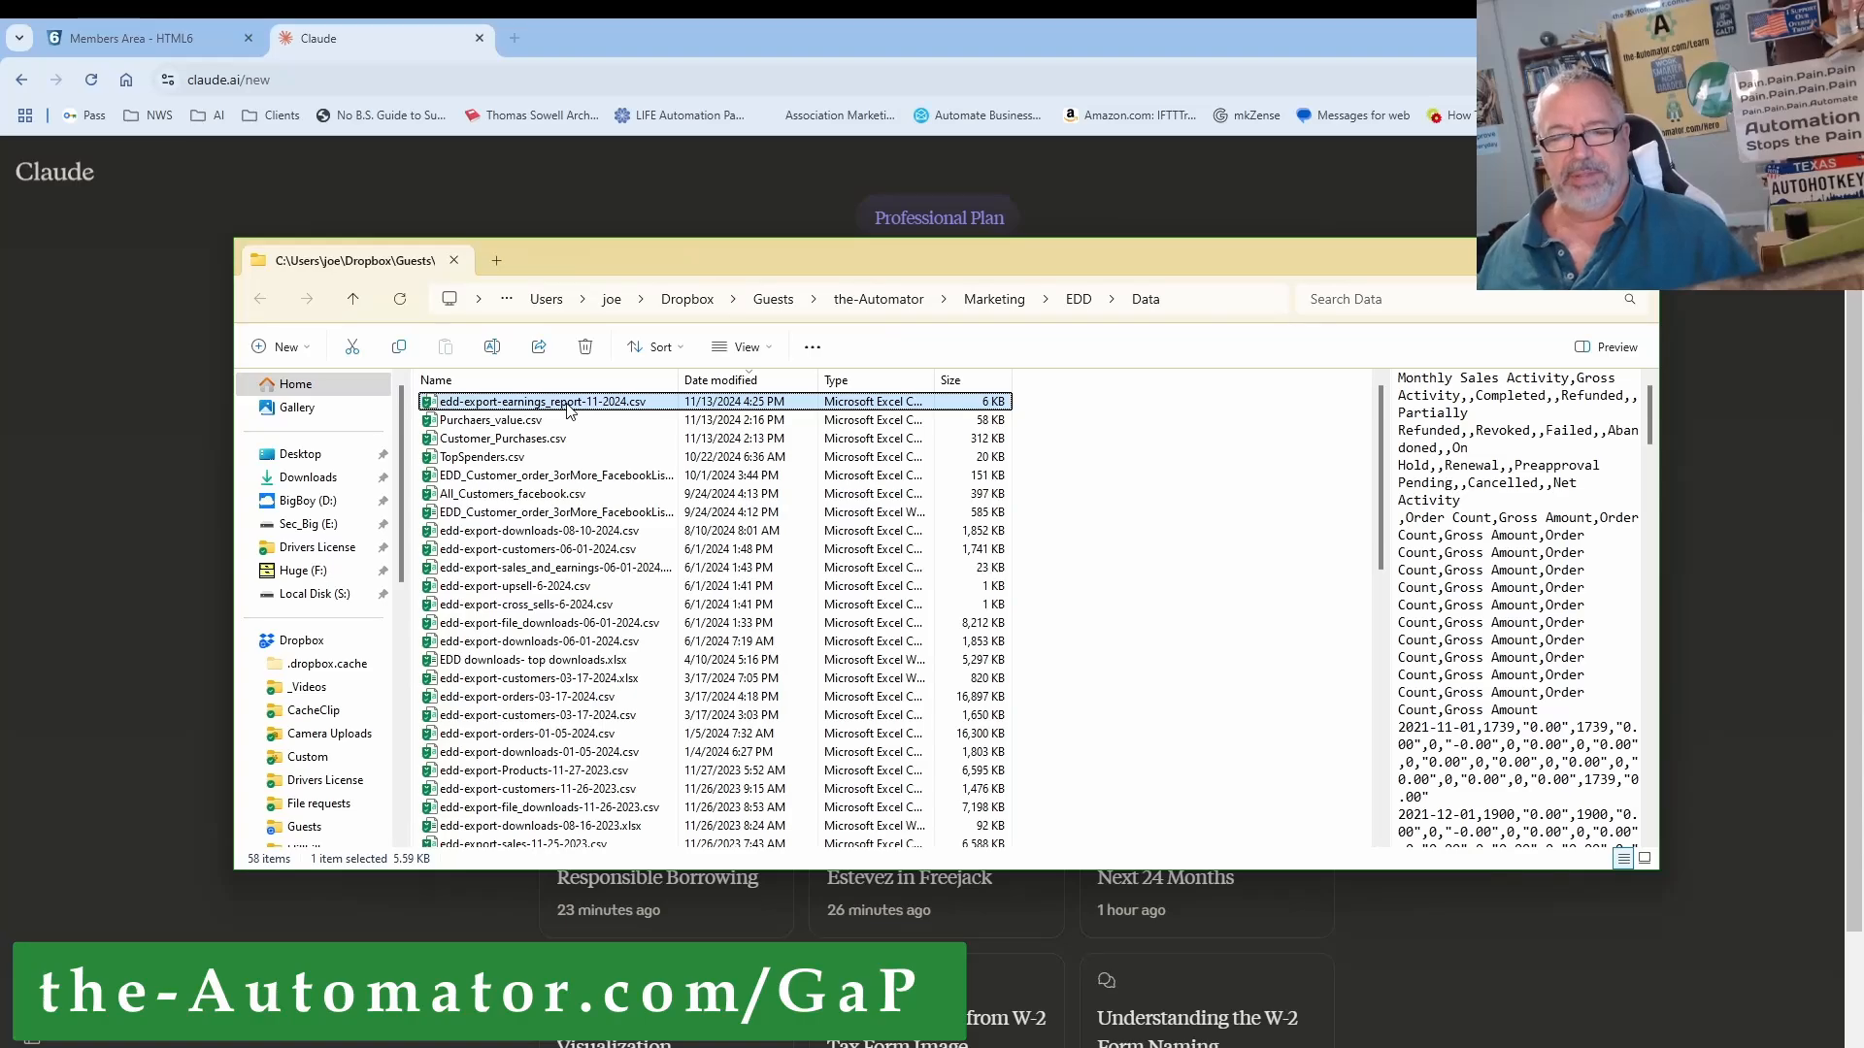
Step: Copy the full file path of edd-export-earnings_report-11-2024.csv and switch back to Claude
key(ctrl+shift+c)
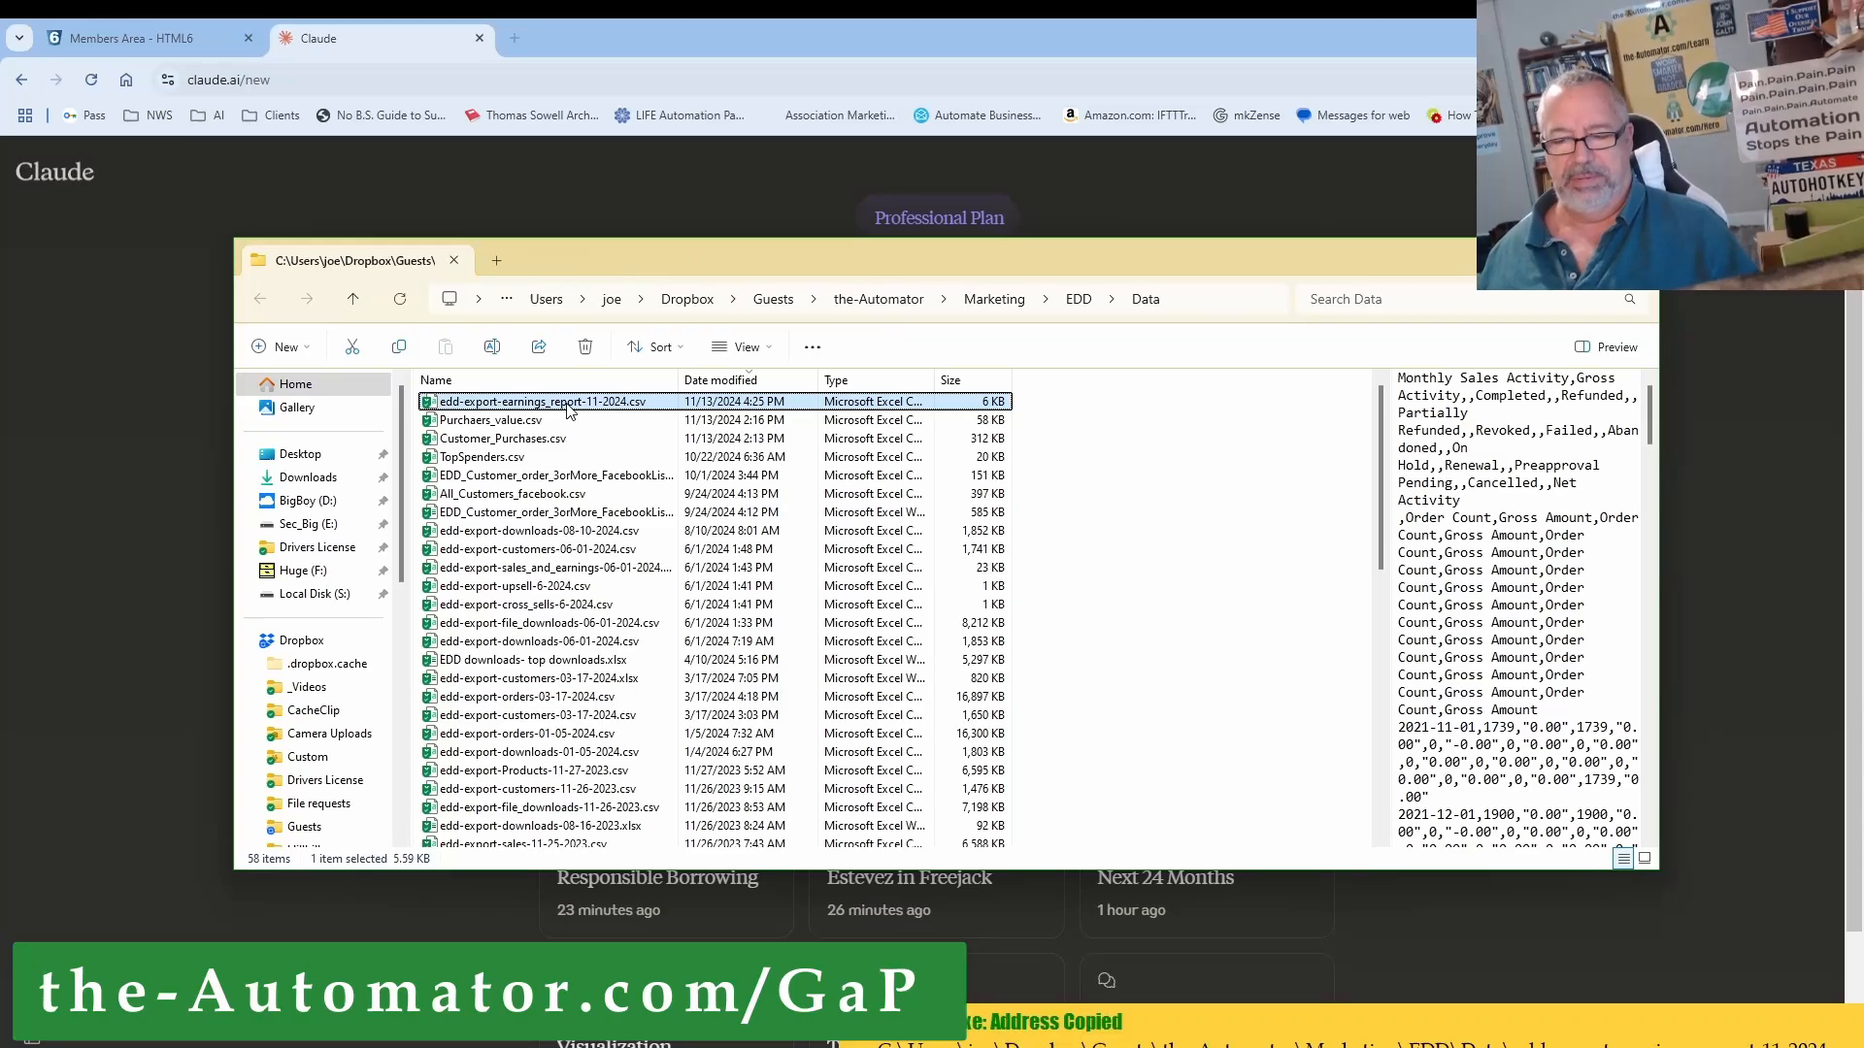
click(188, 493)
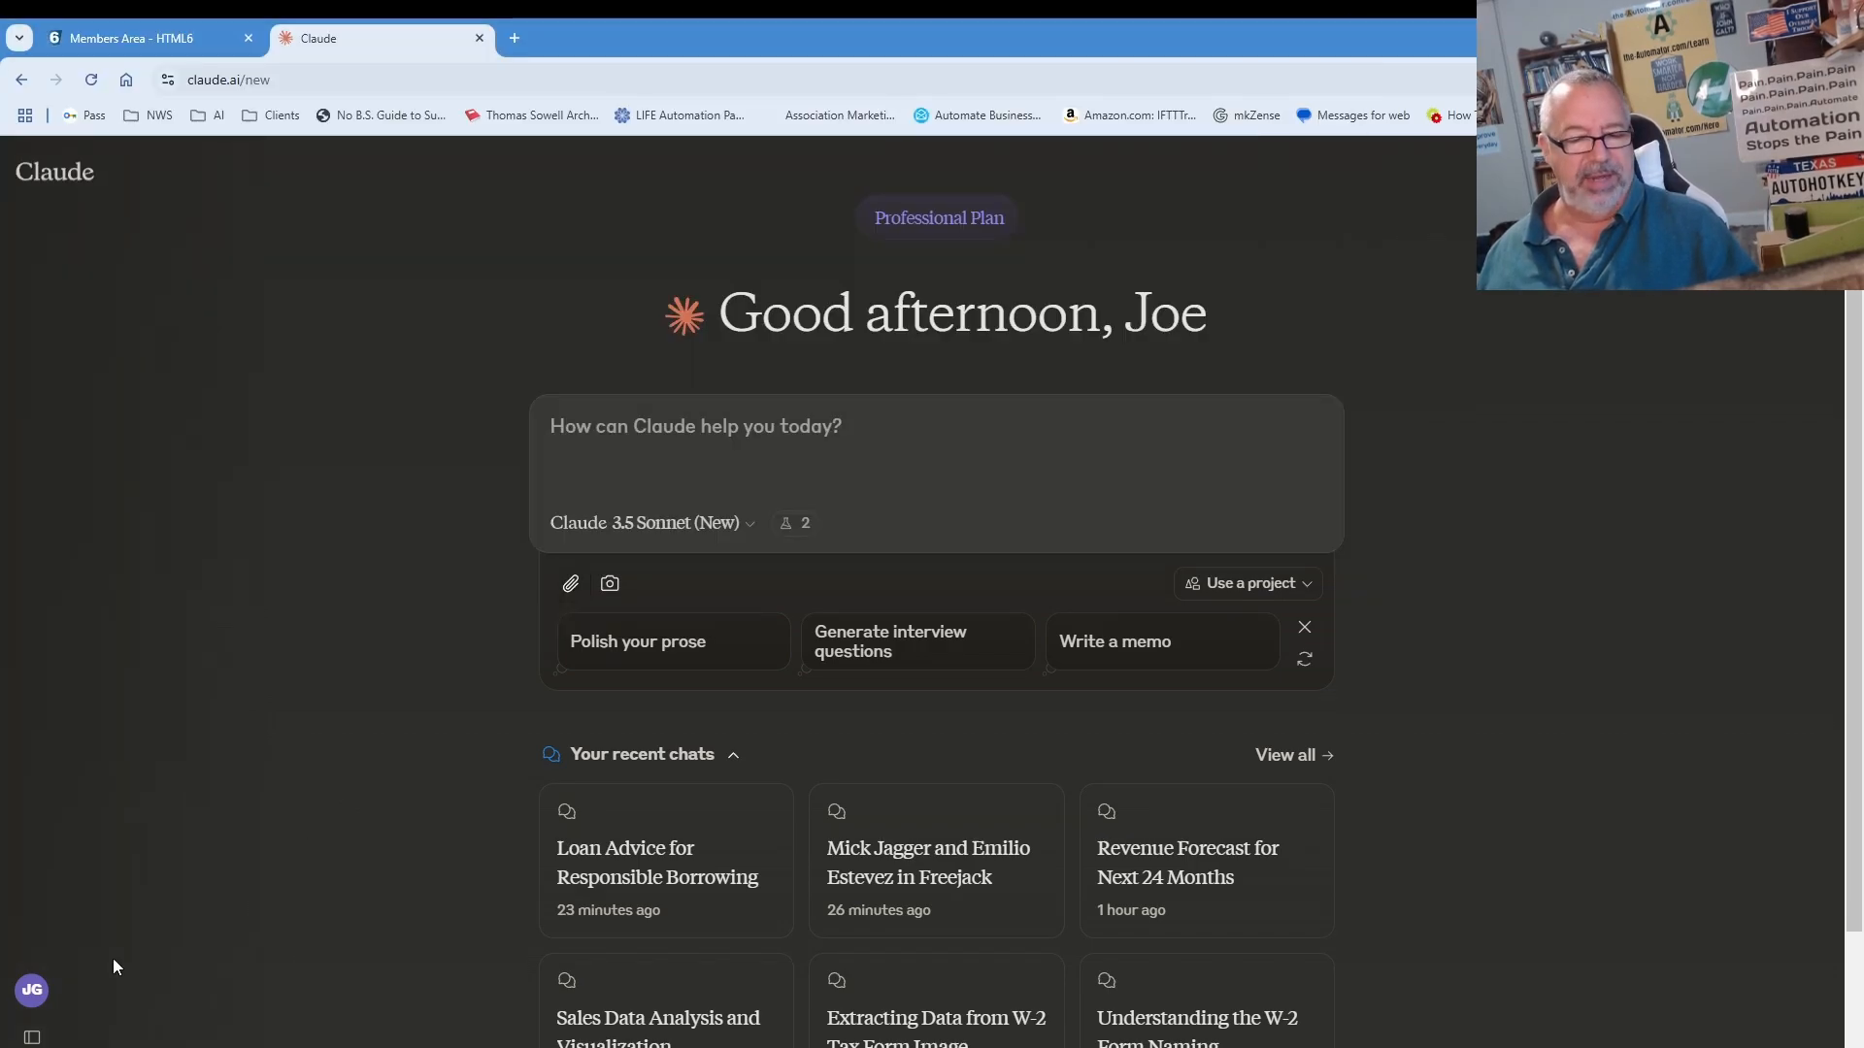
click(32, 990)
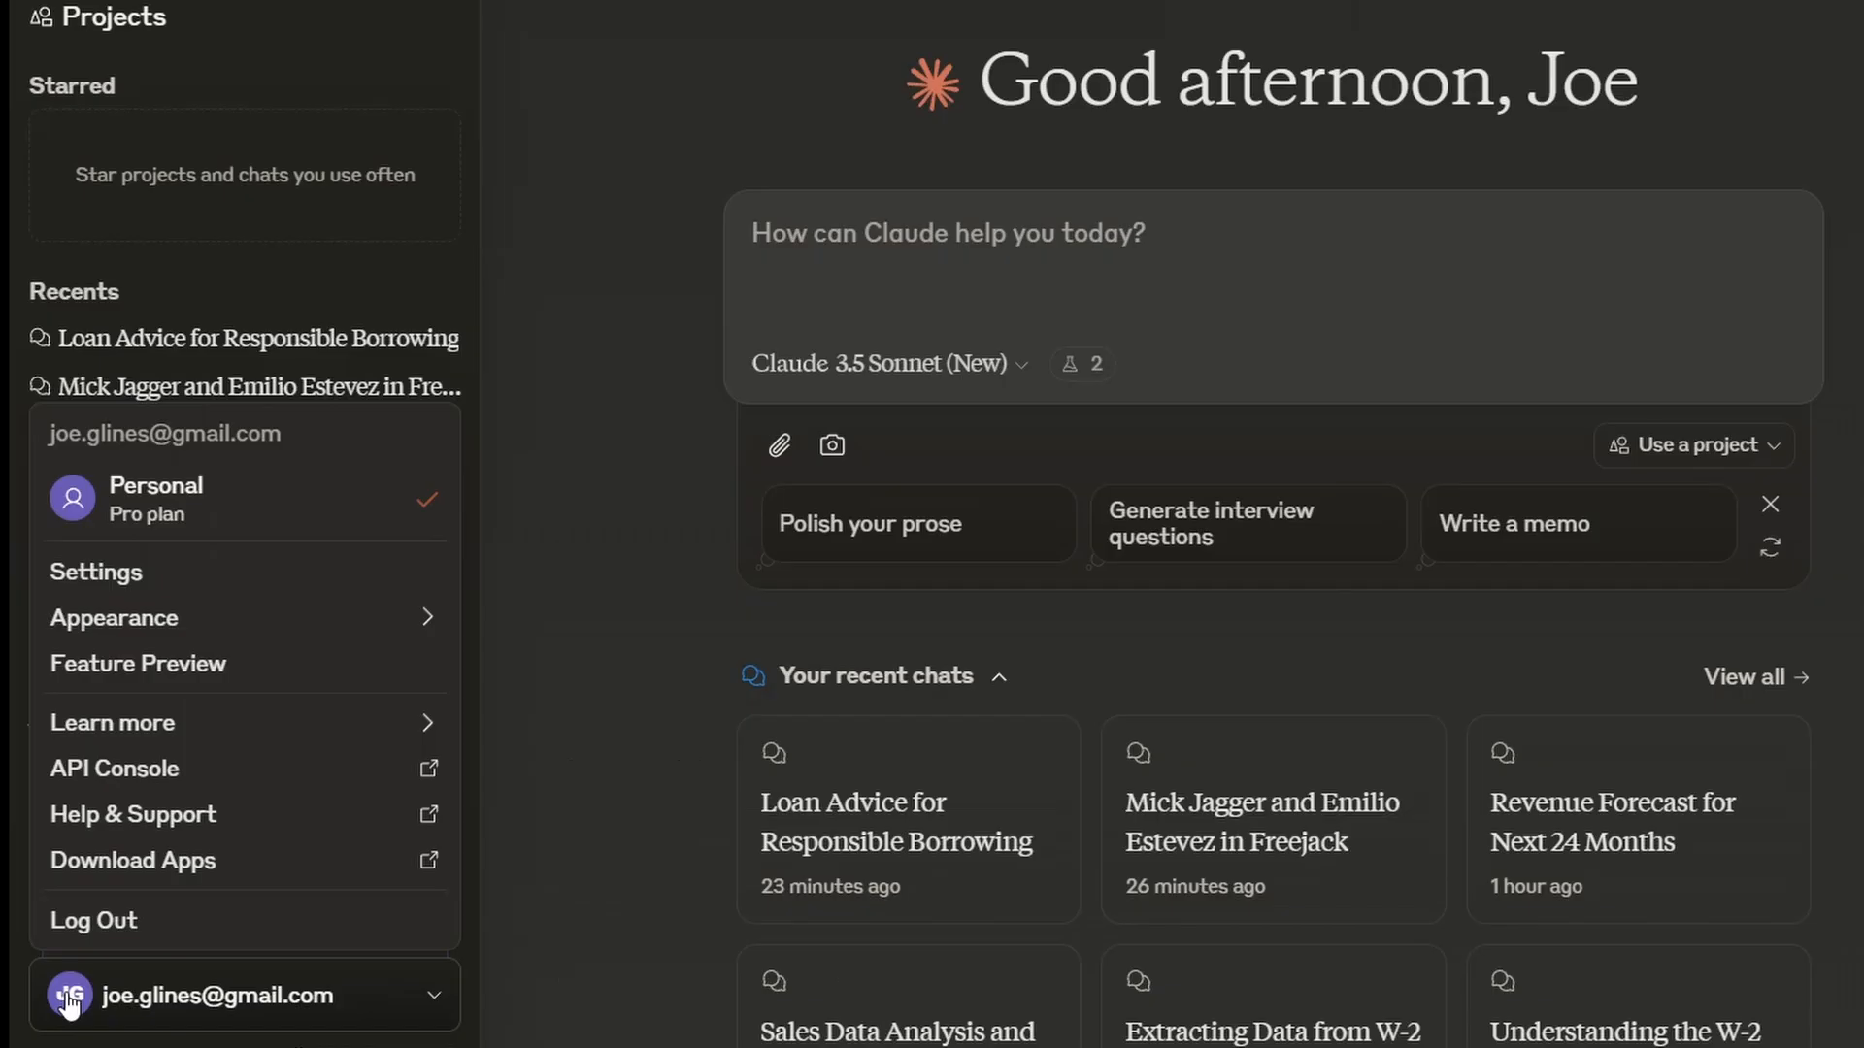
click(160, 669)
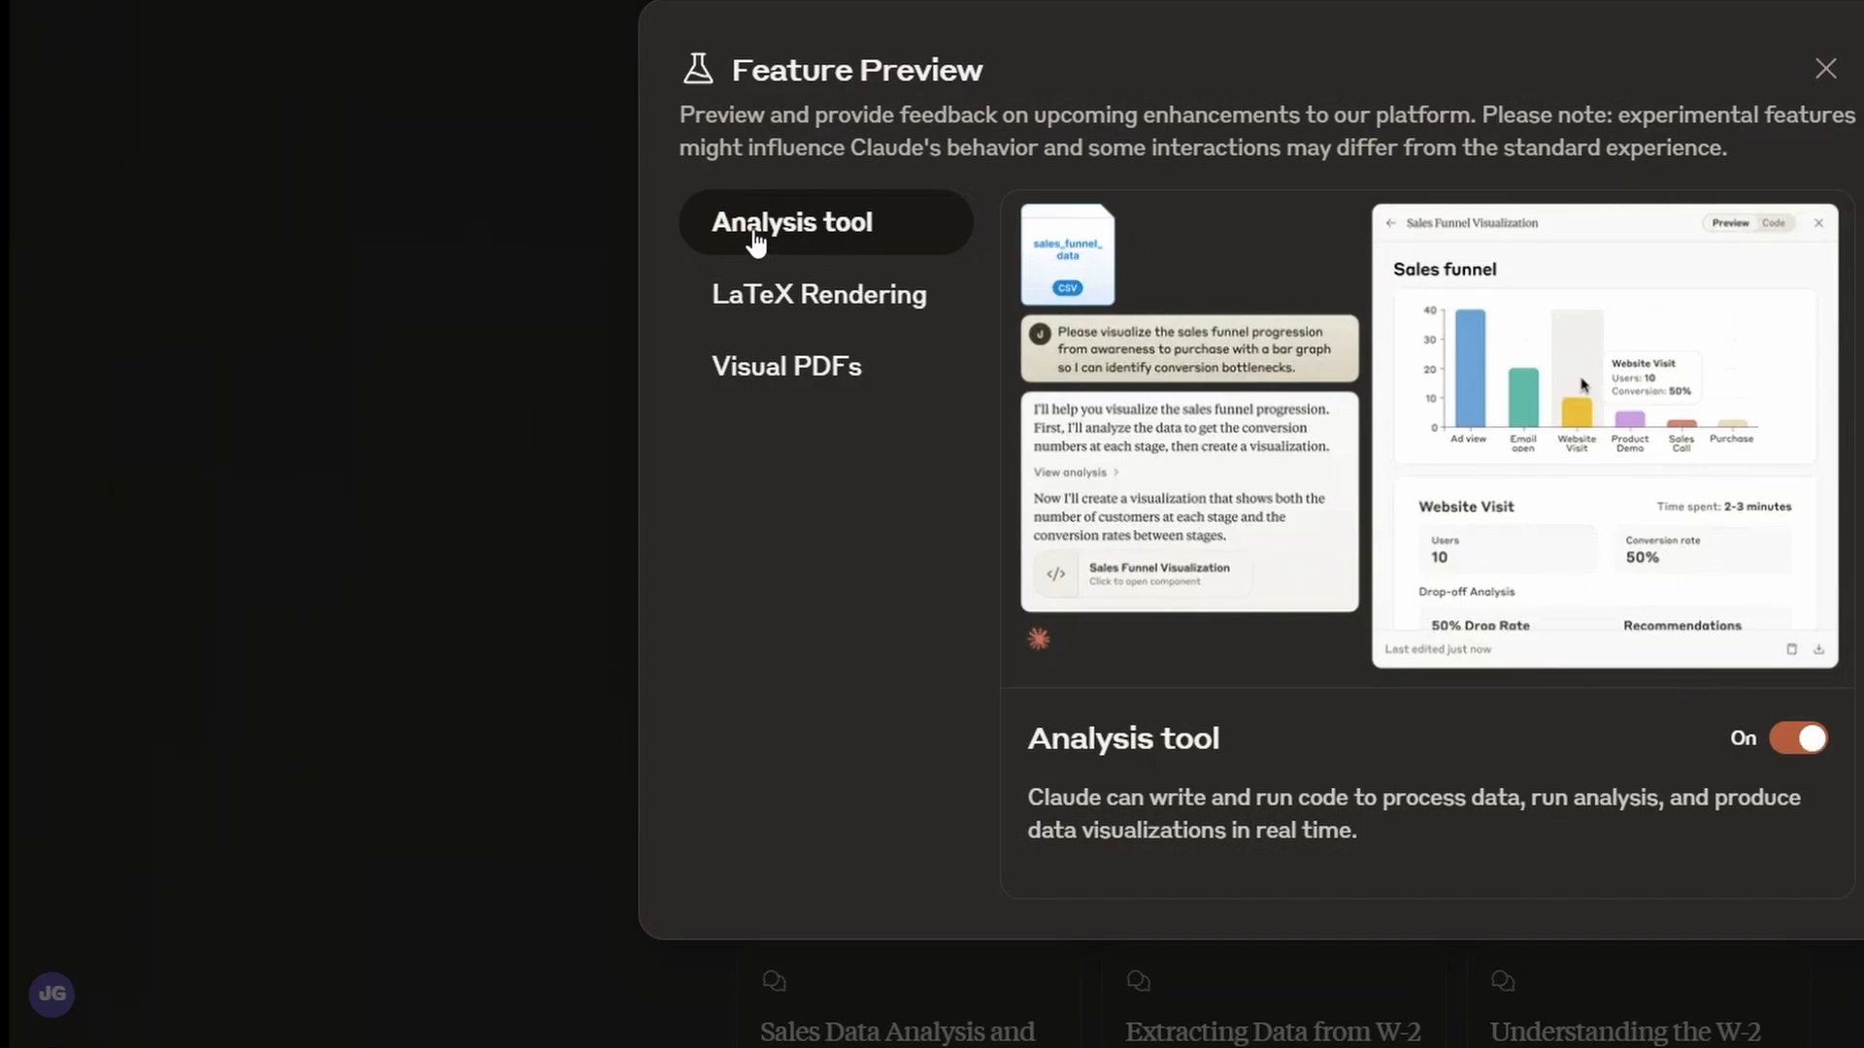
click(845, 296)
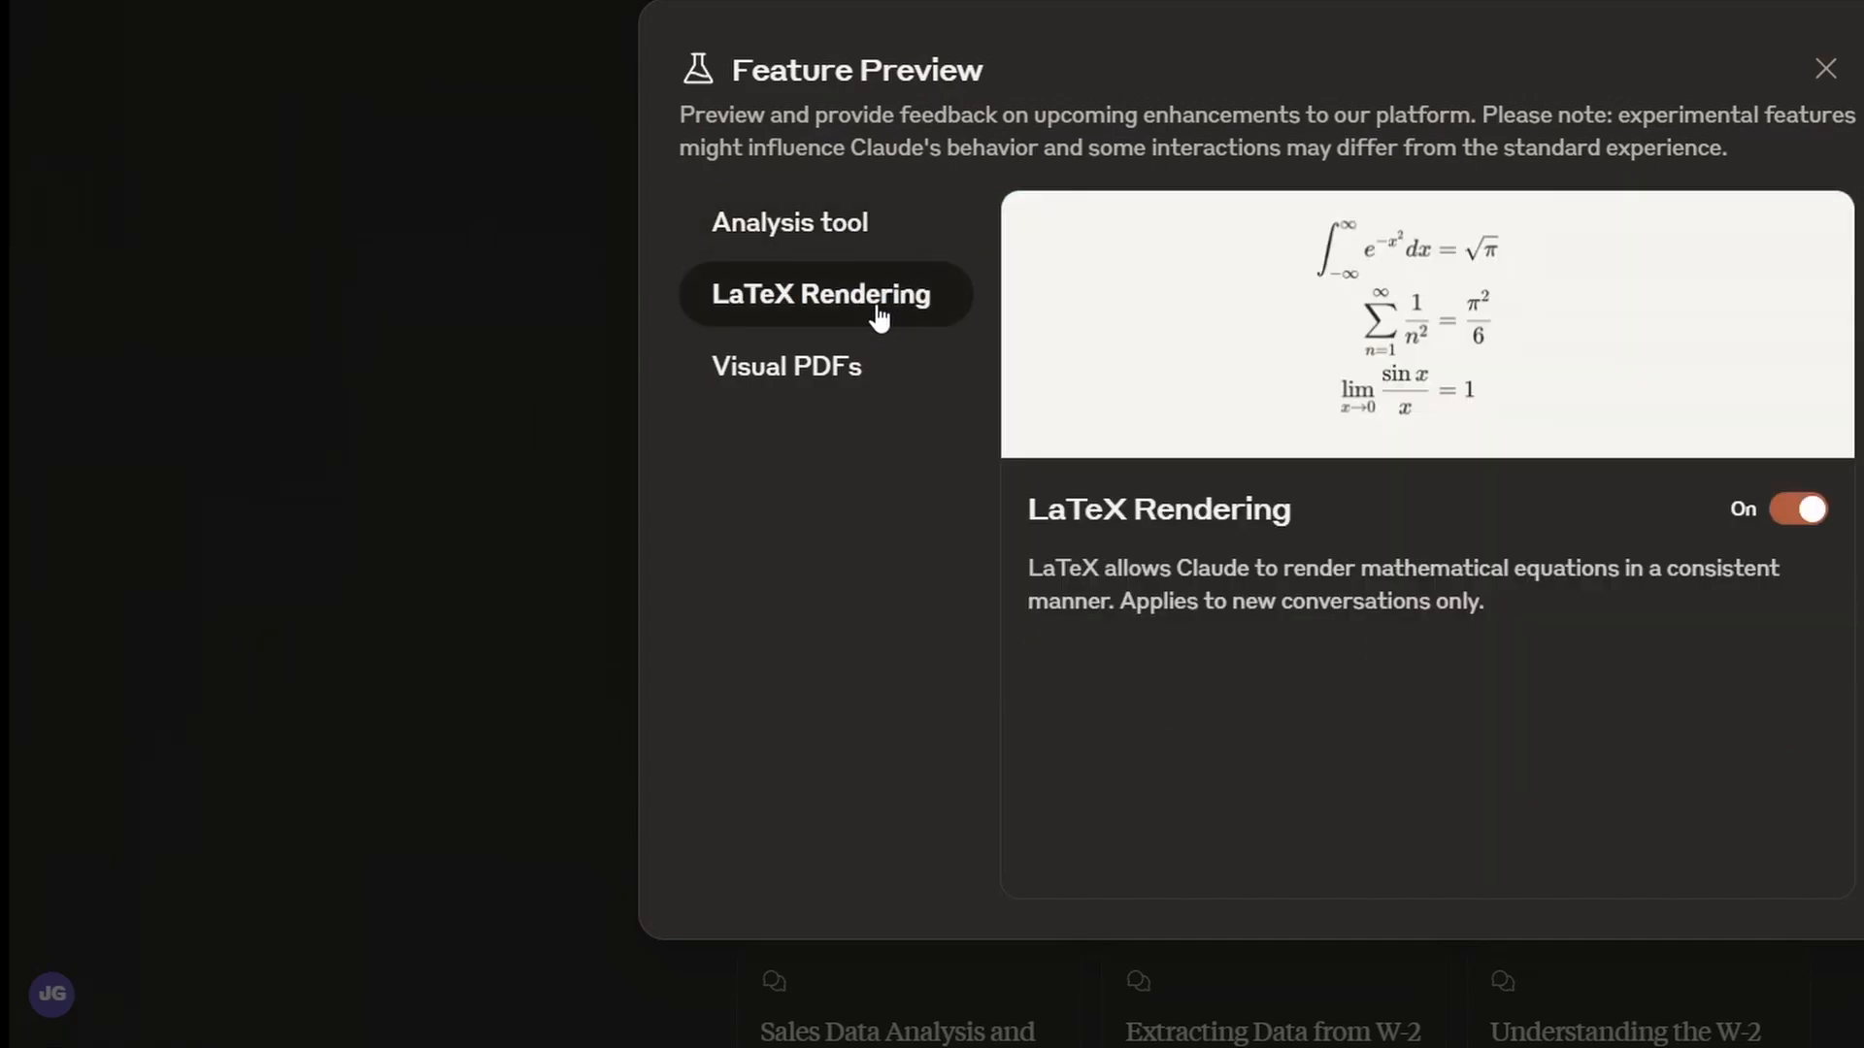
click(821, 380)
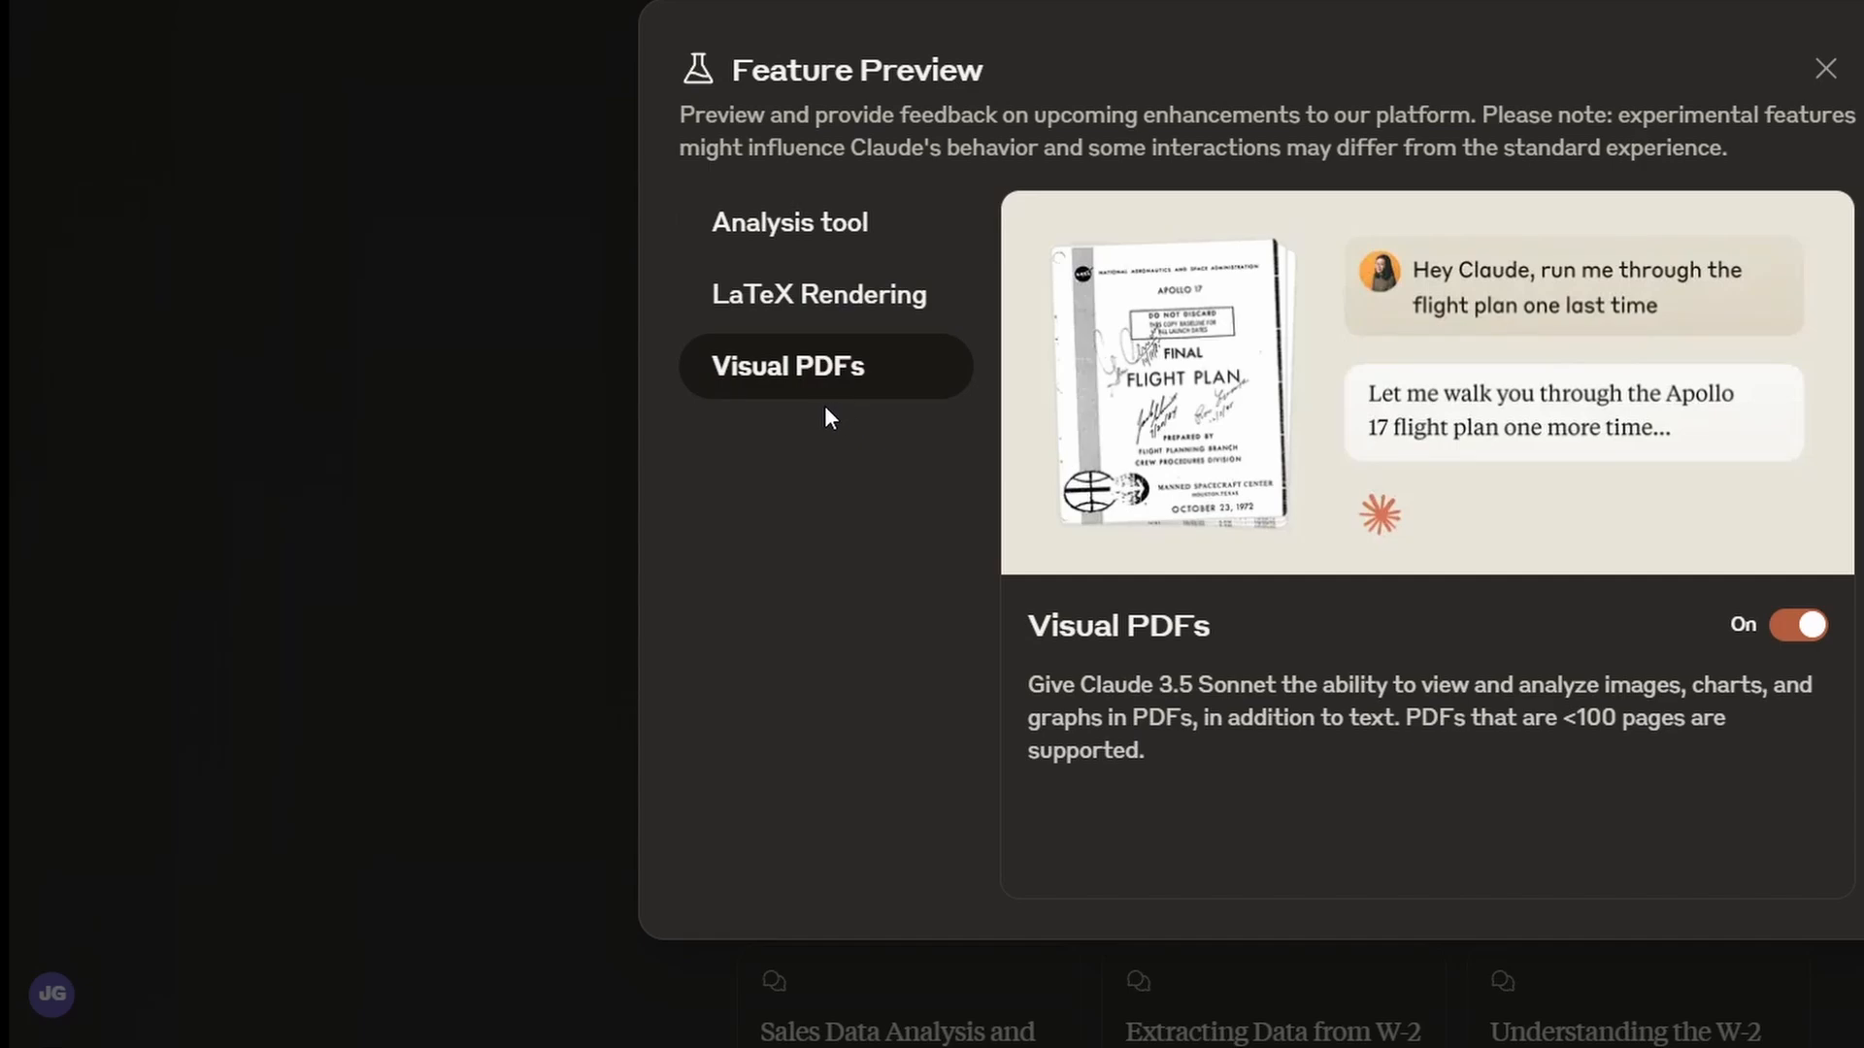
click(793, 227)
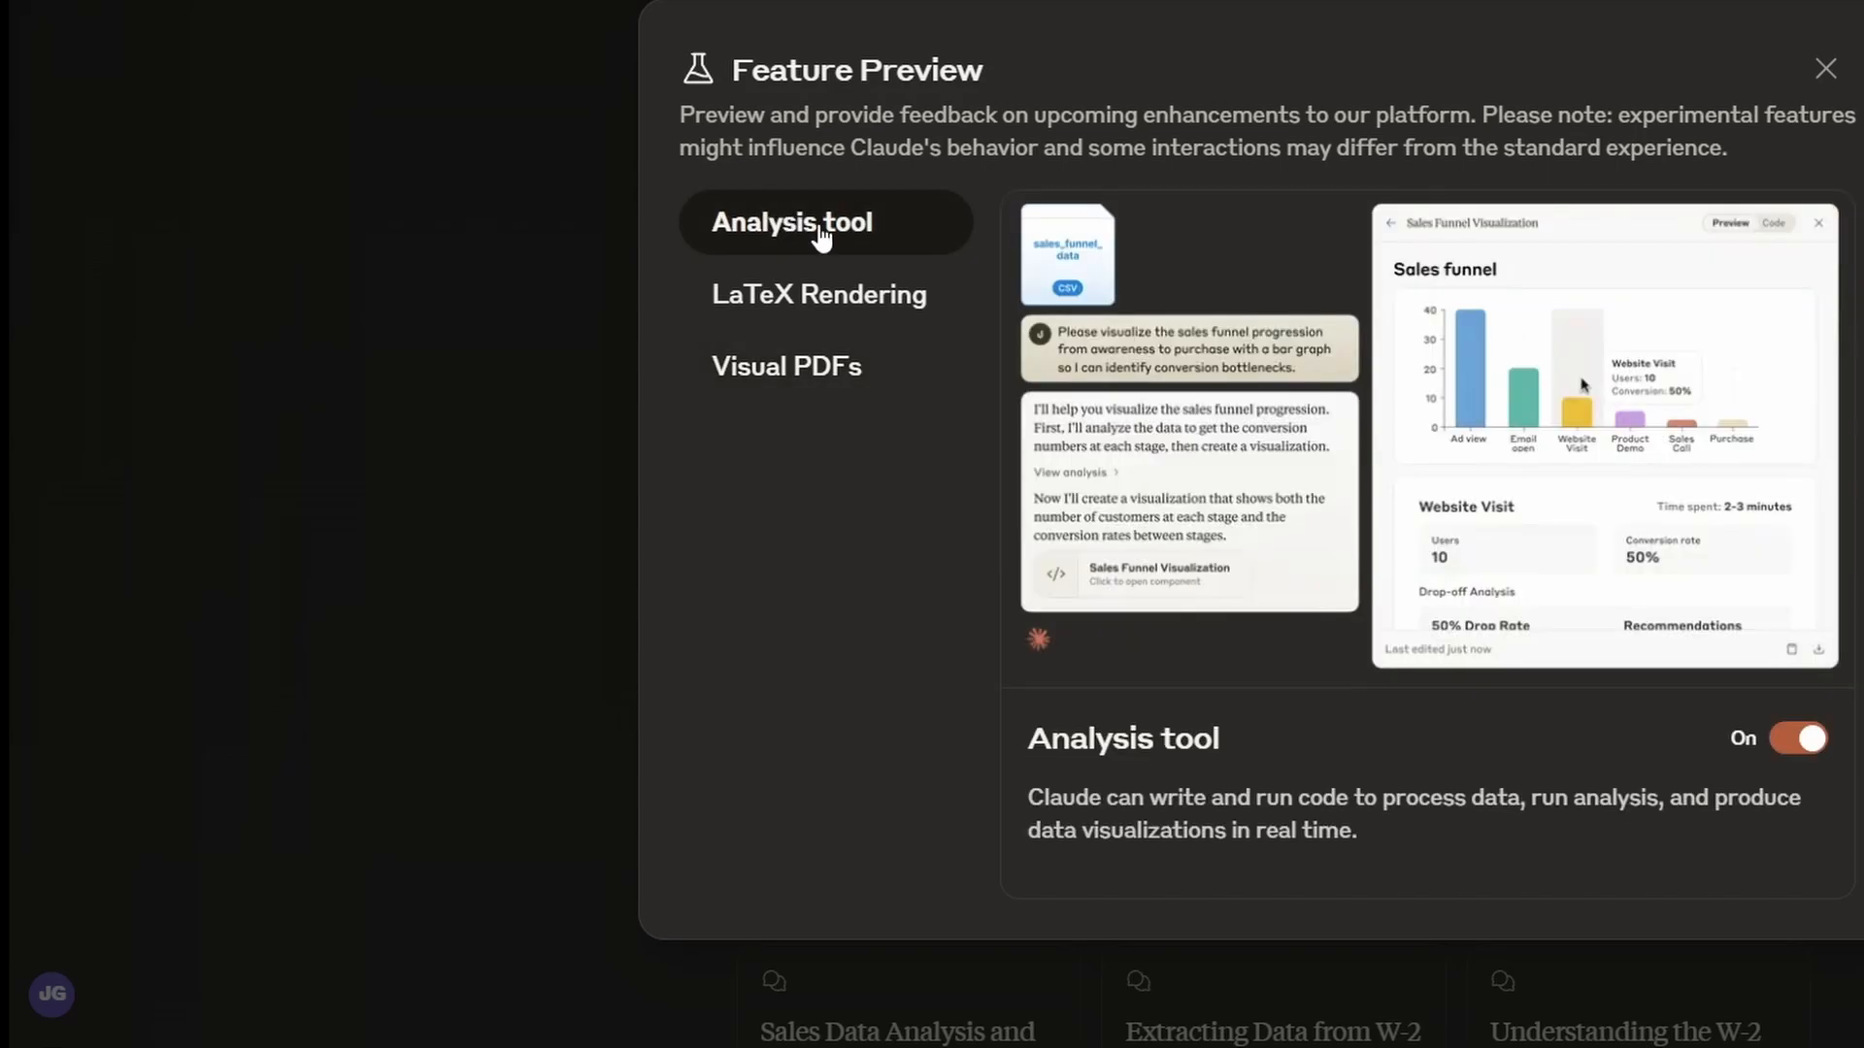
click(1826, 70)
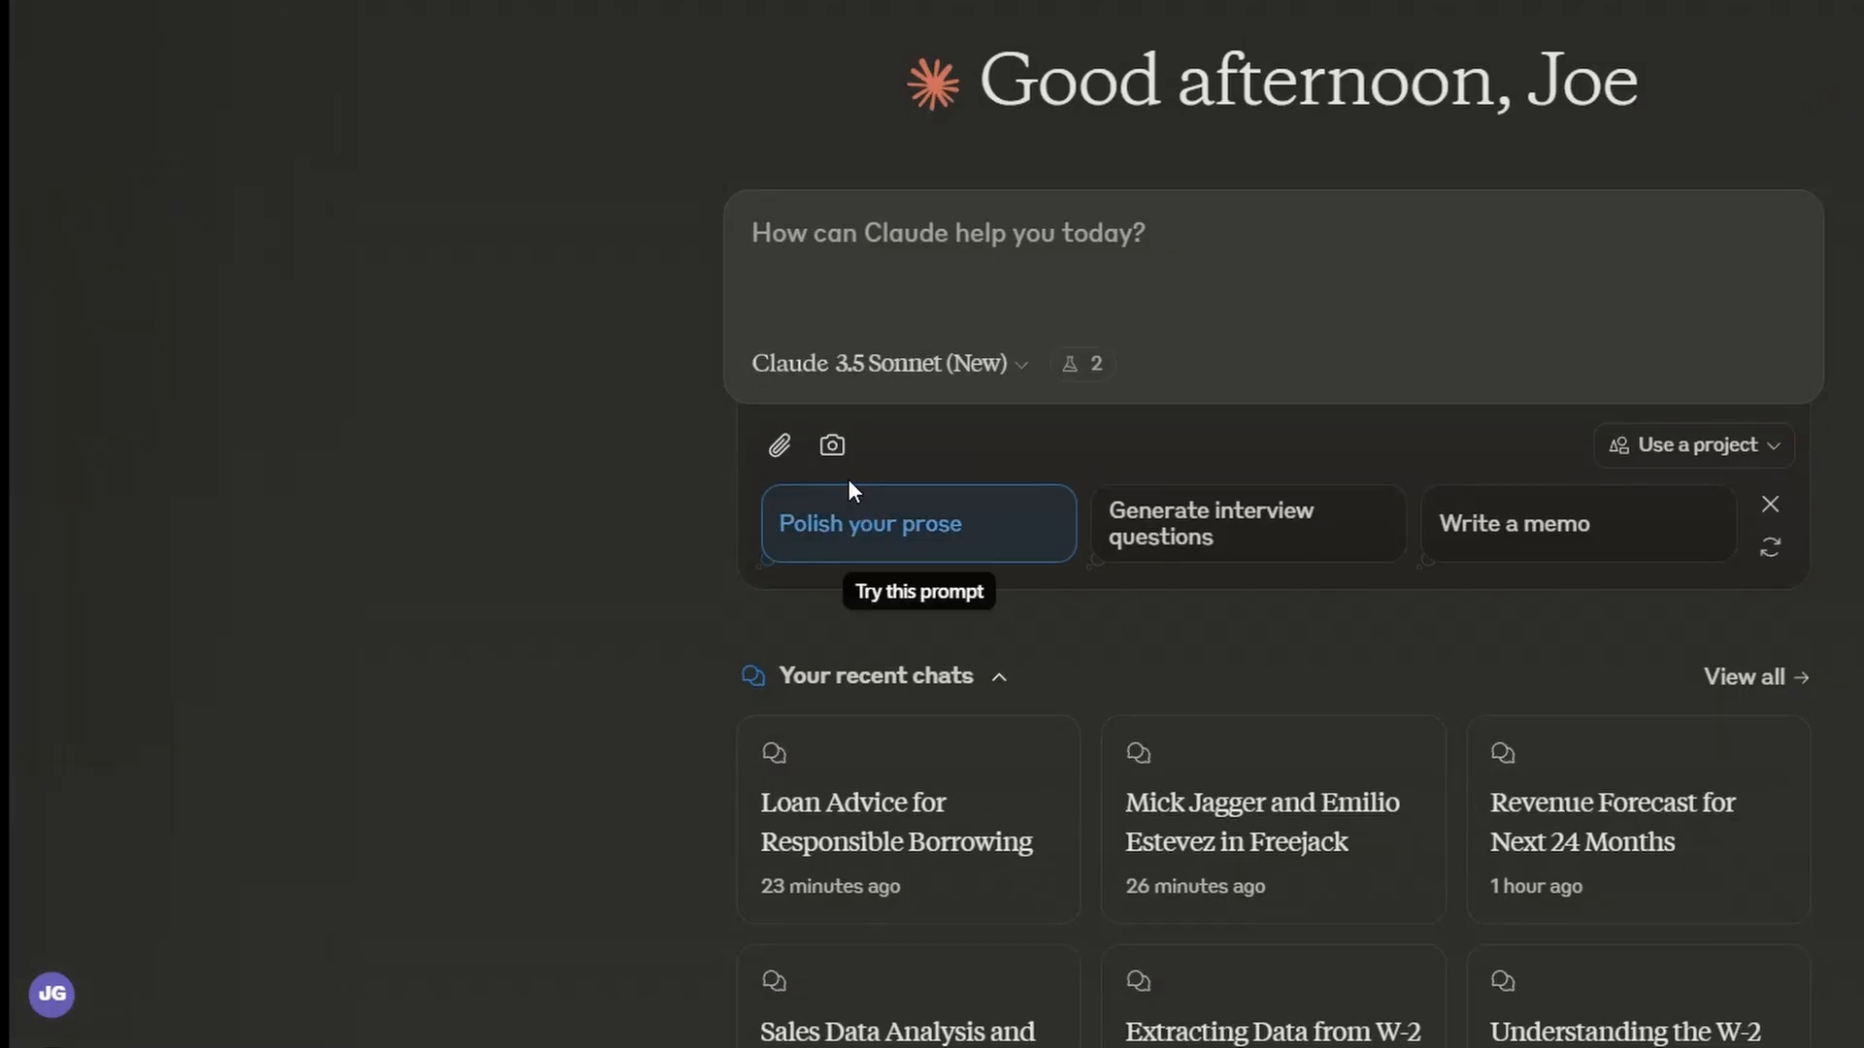
Step: Attach edd-export-earnings_report-11-2024.csv and ask 'Give me some genreral information about my sales'
click(779, 445)
key(ctrl+v)
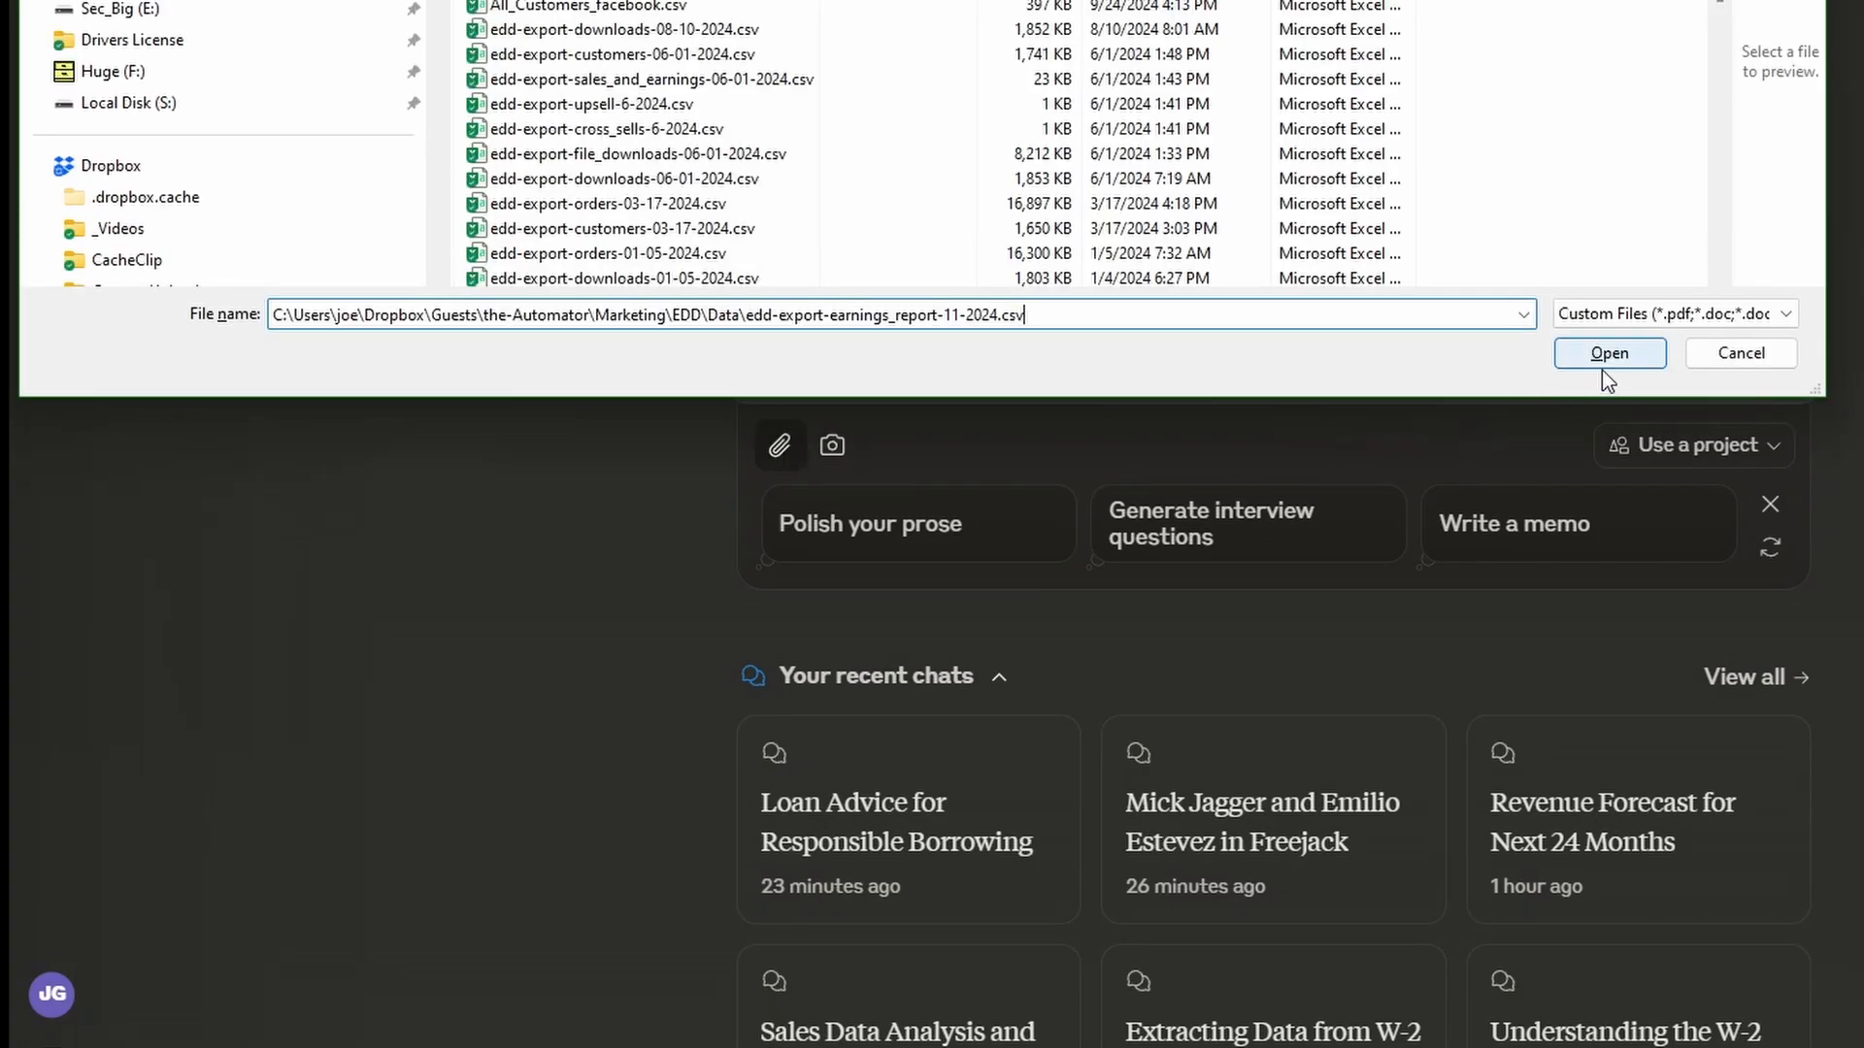
click(1604, 354)
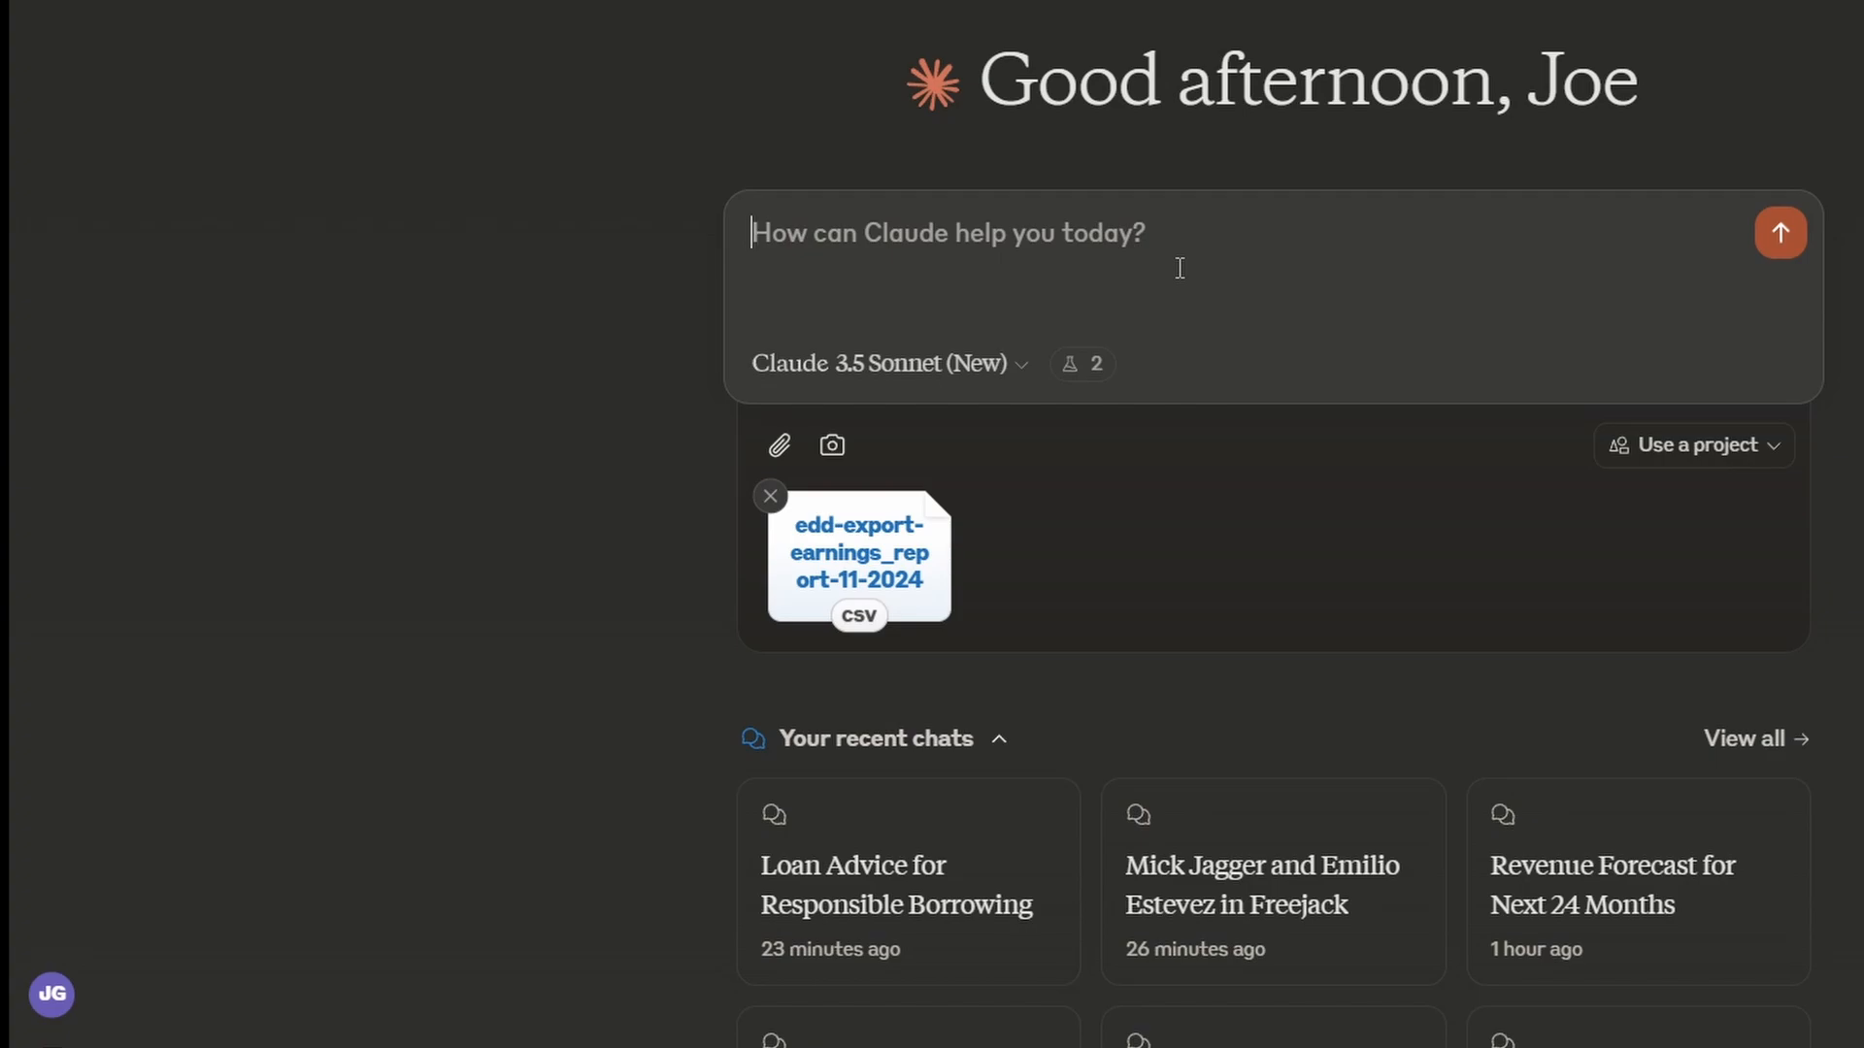
text(Give me )
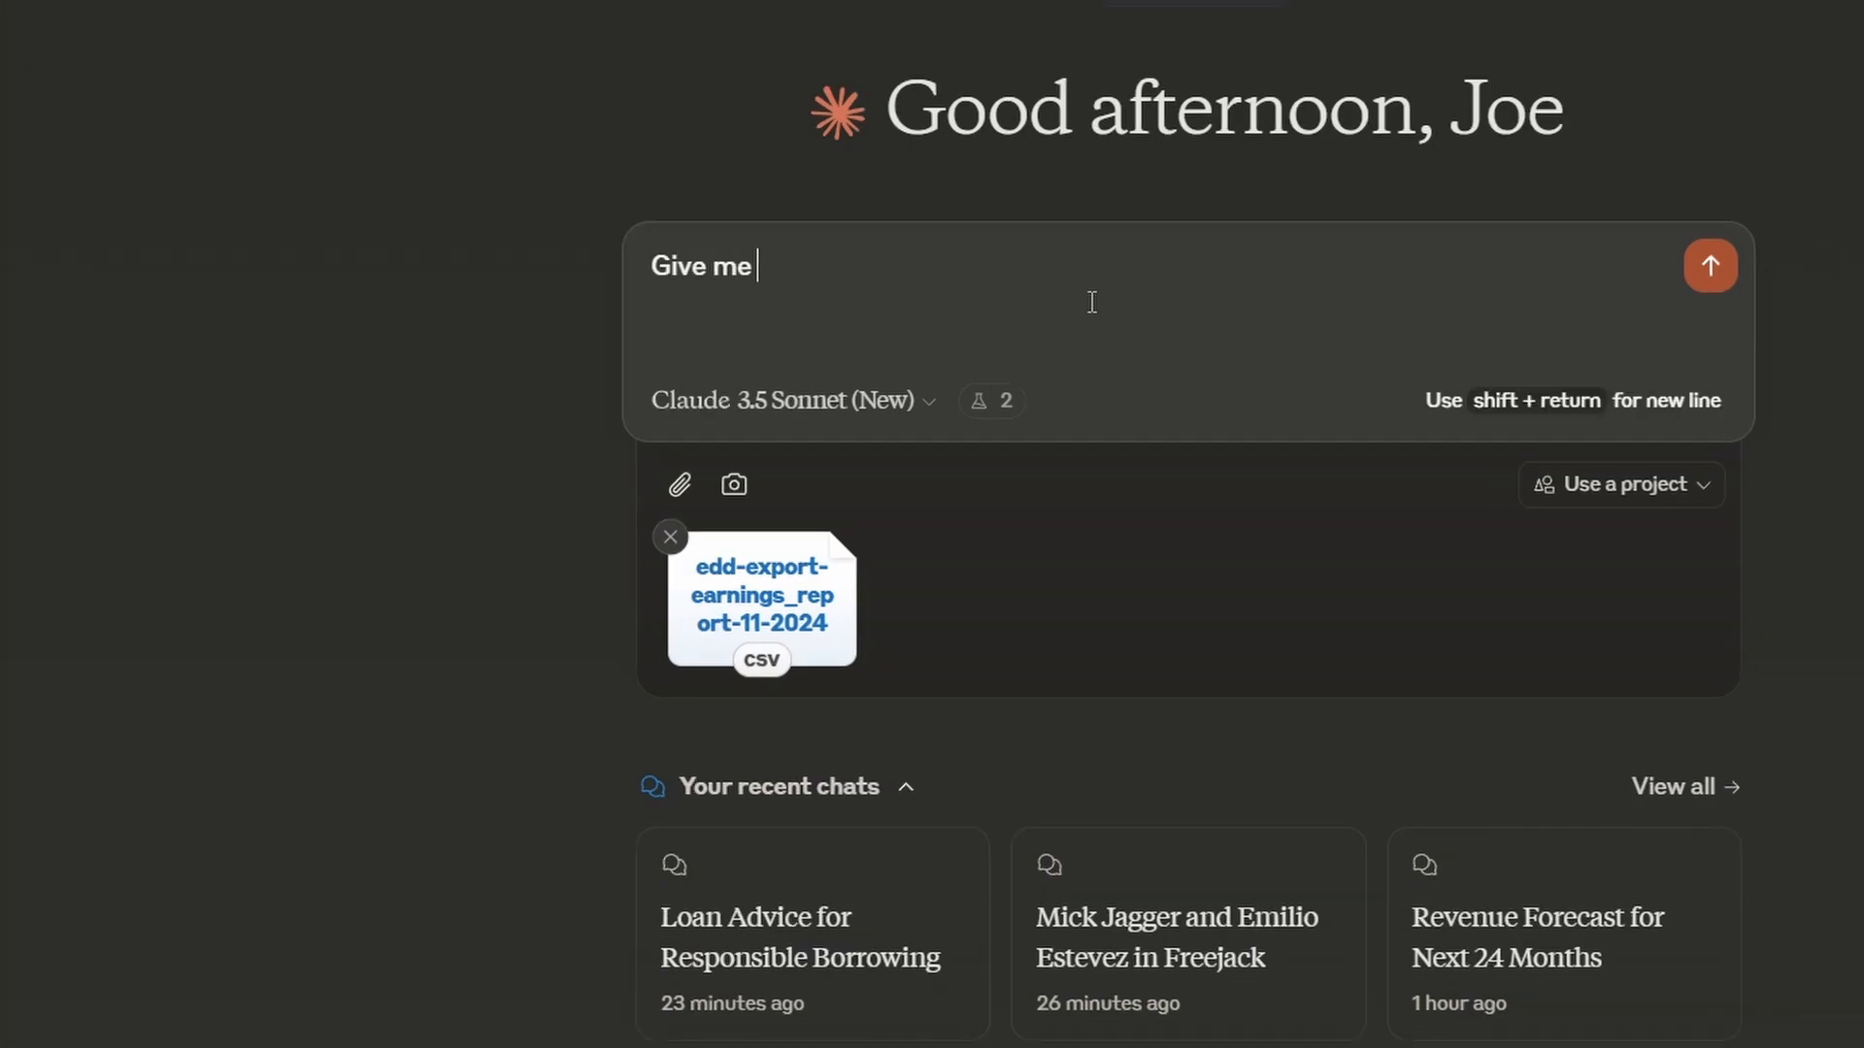
text(some genr)
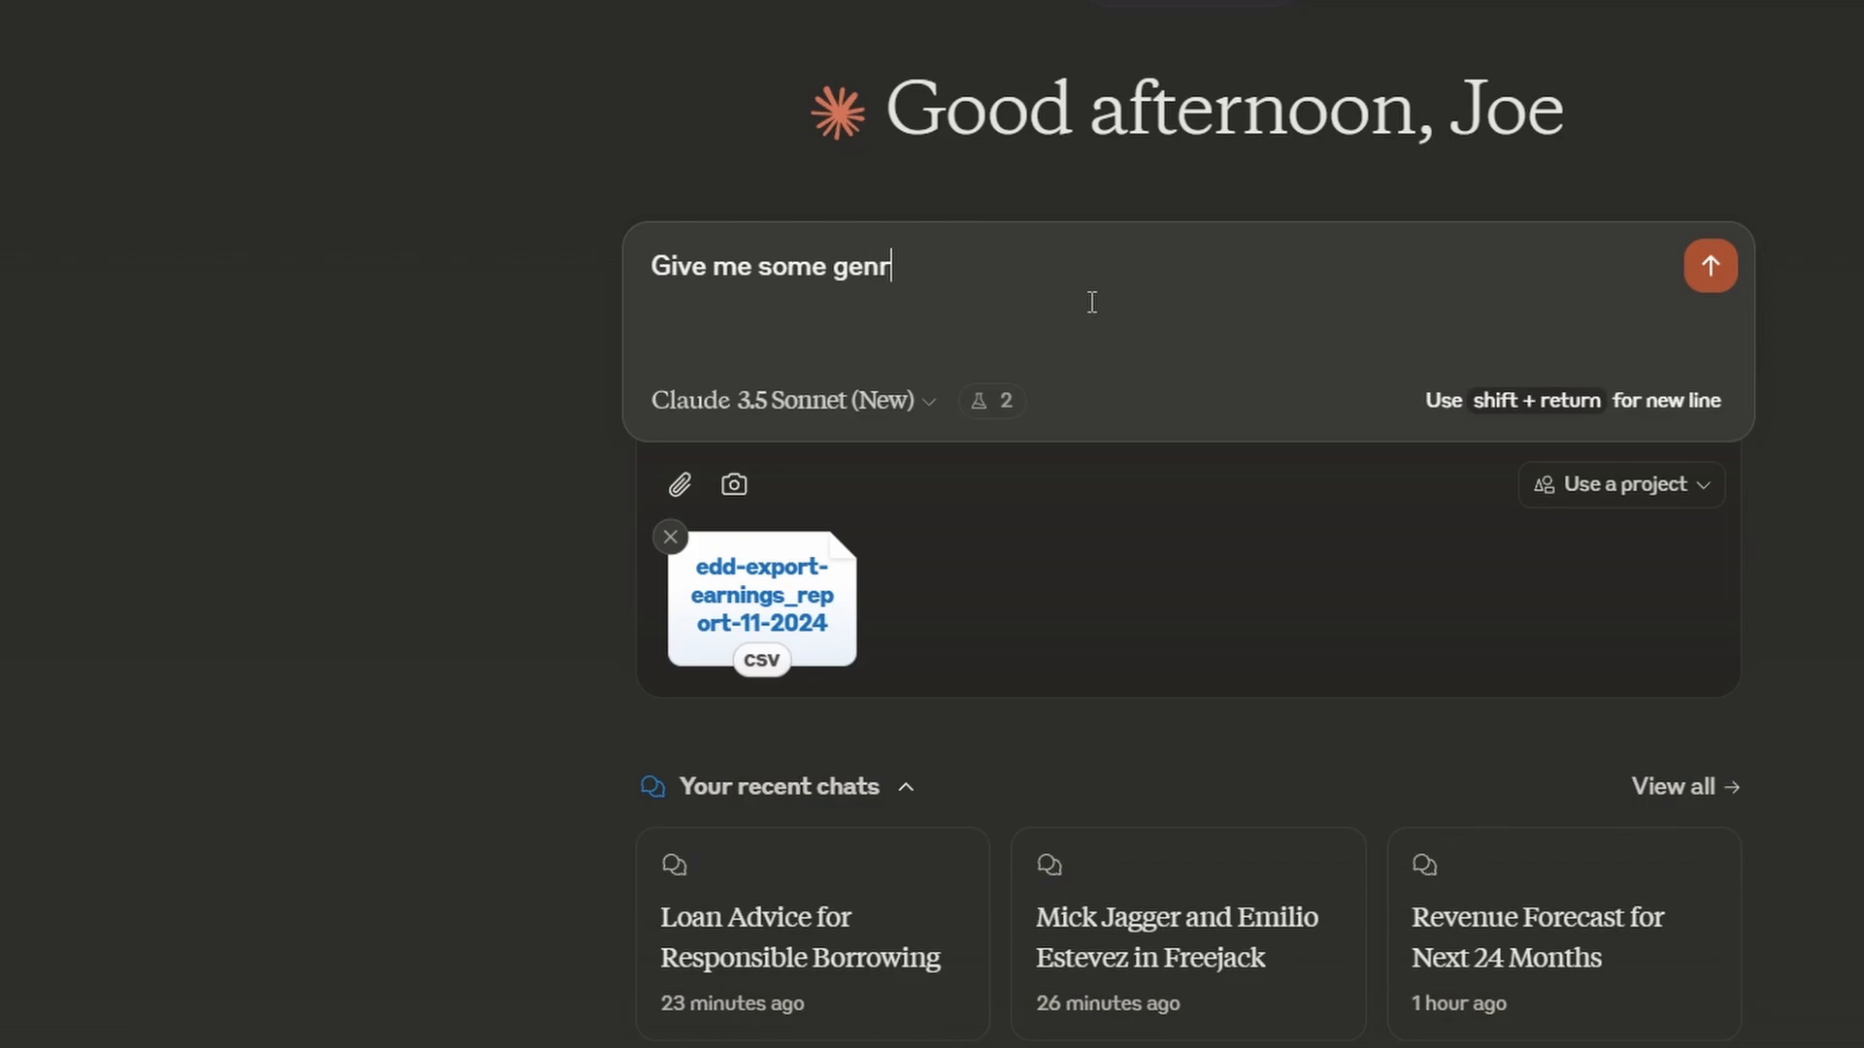
text(eral informa)
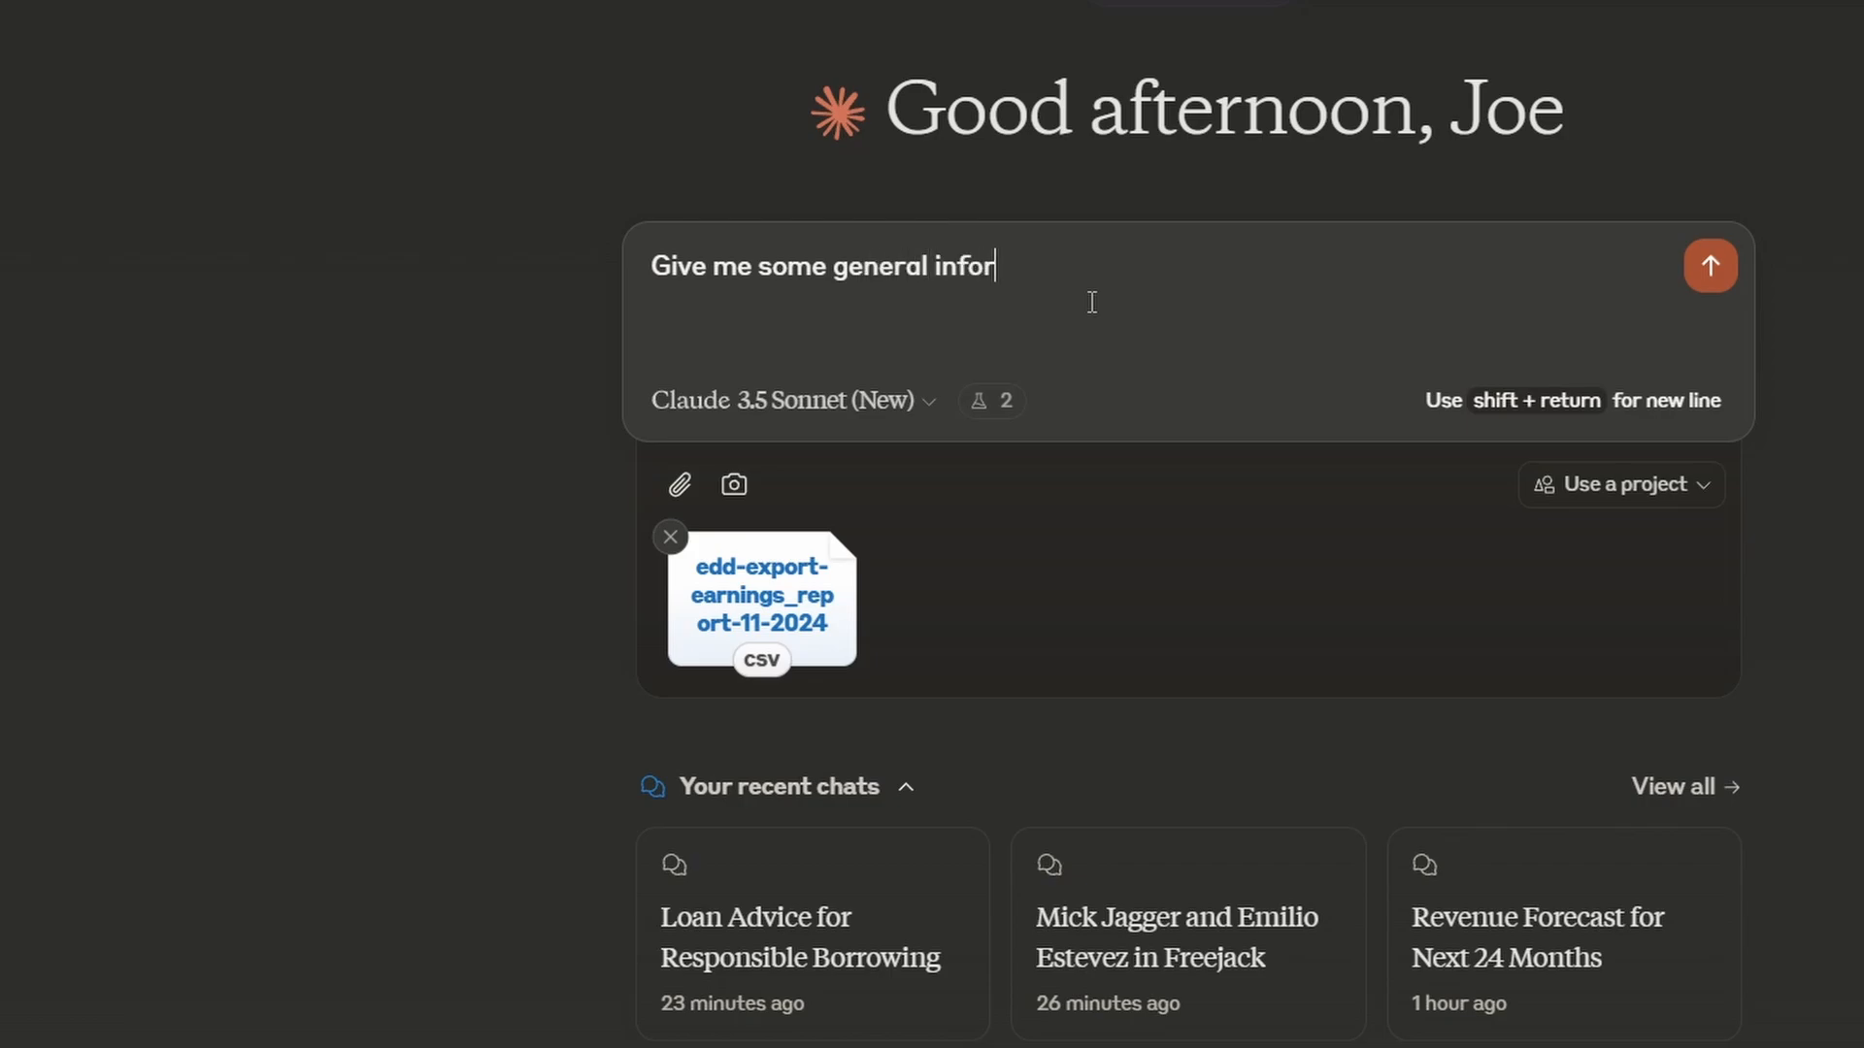
text(tion about my sale)
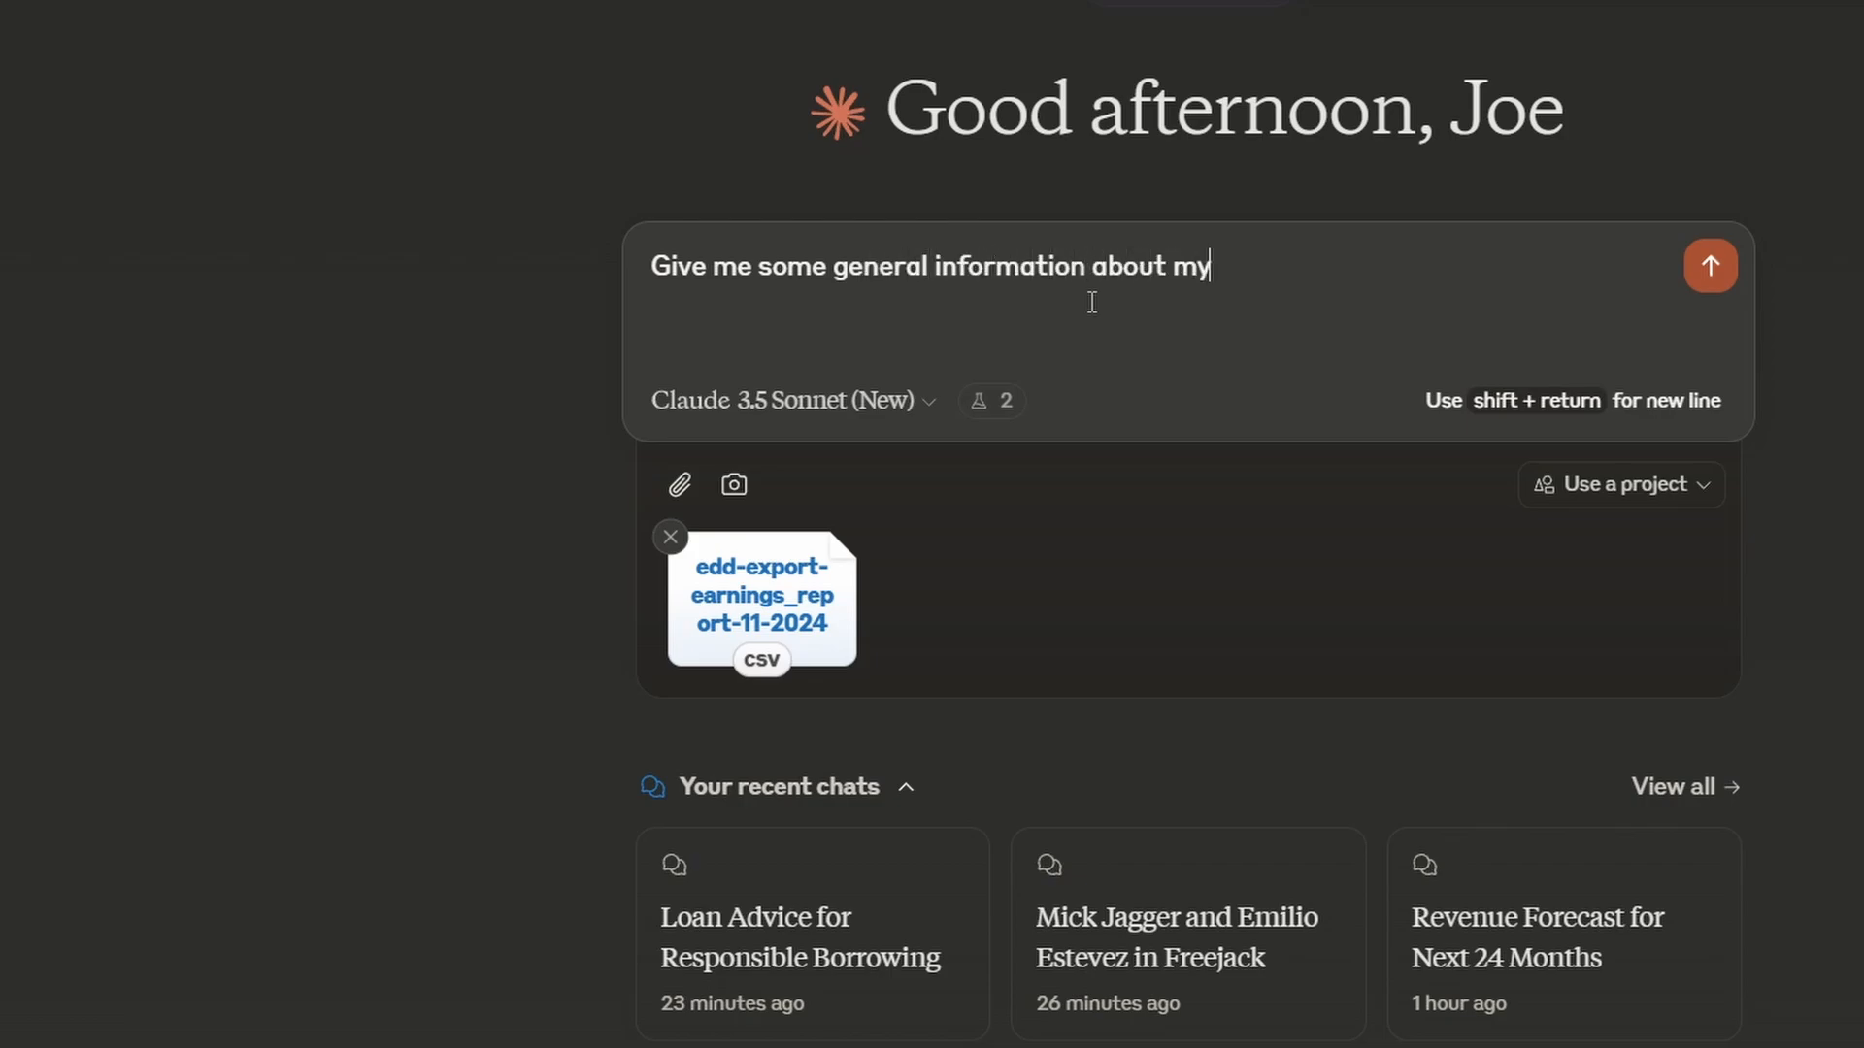
text(s)
key(Return)
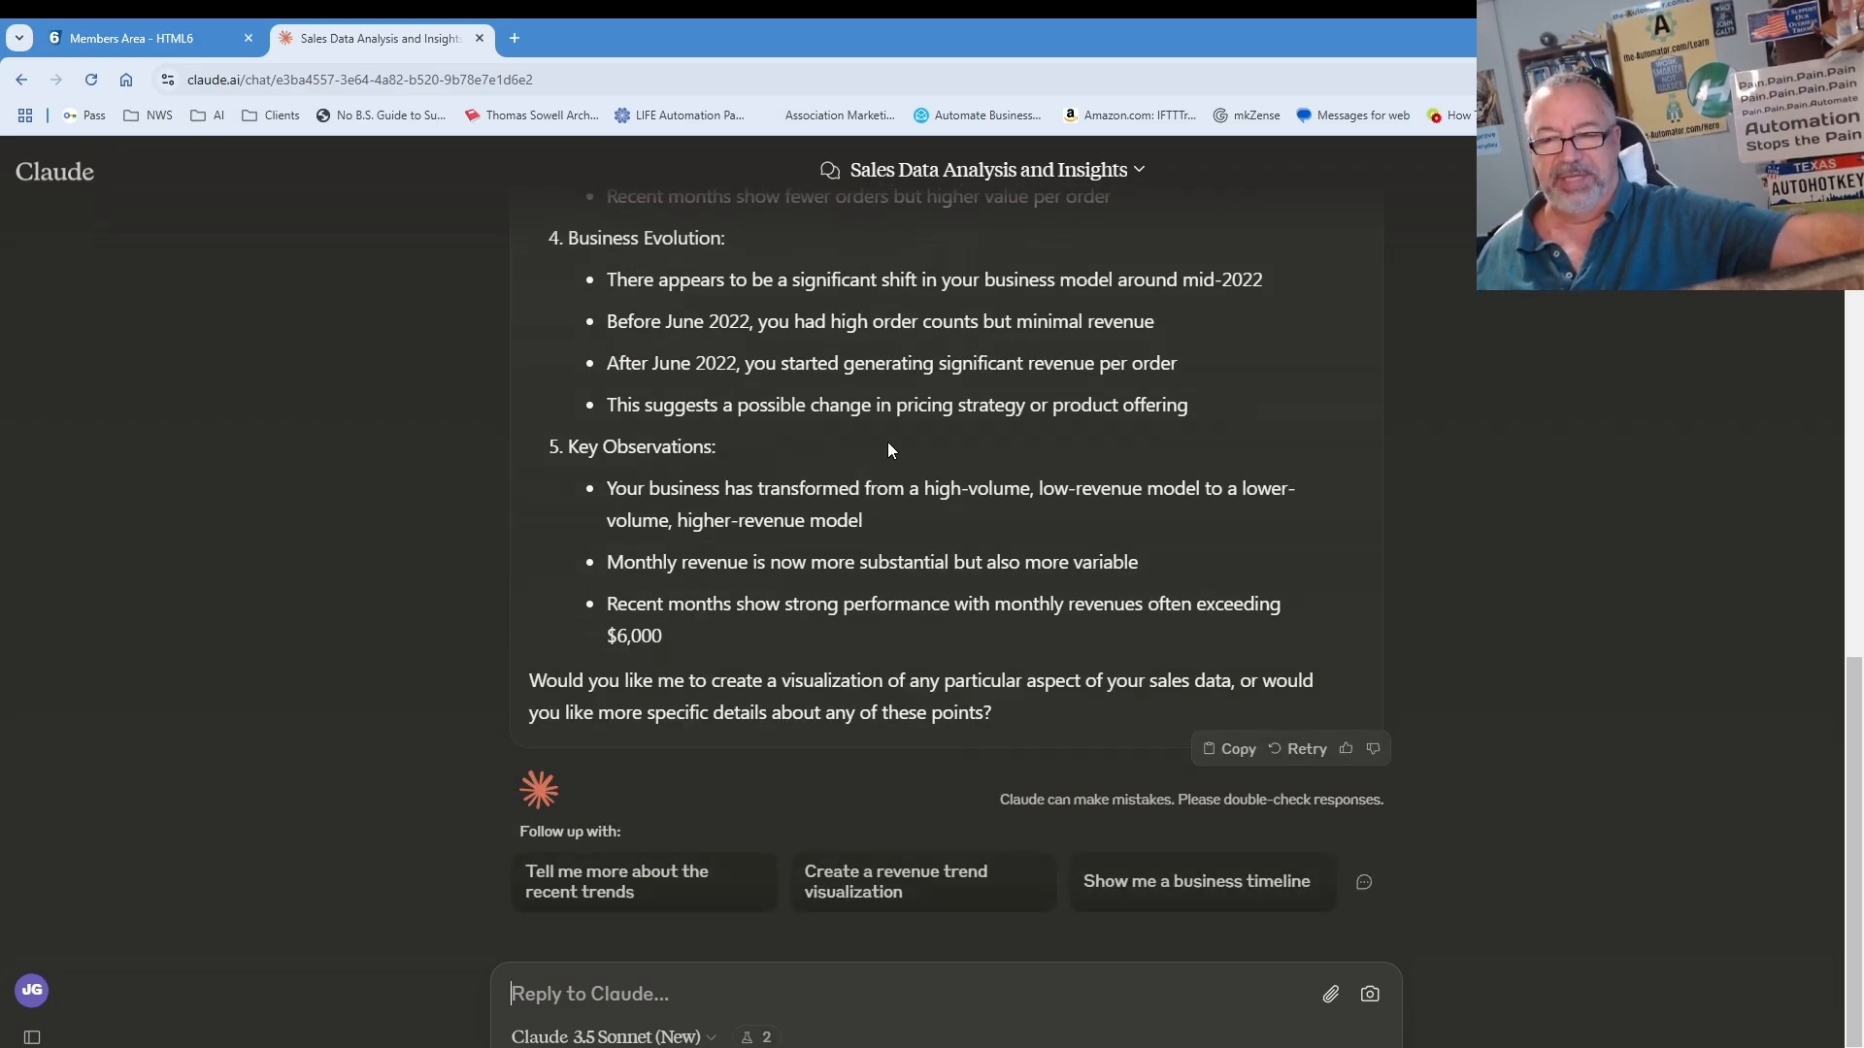
Step: Review the reply, highlighting the $42,268.00 total revenue and the $8,962.01 October 2024 peak
scroll(1158, 511, up, 8)
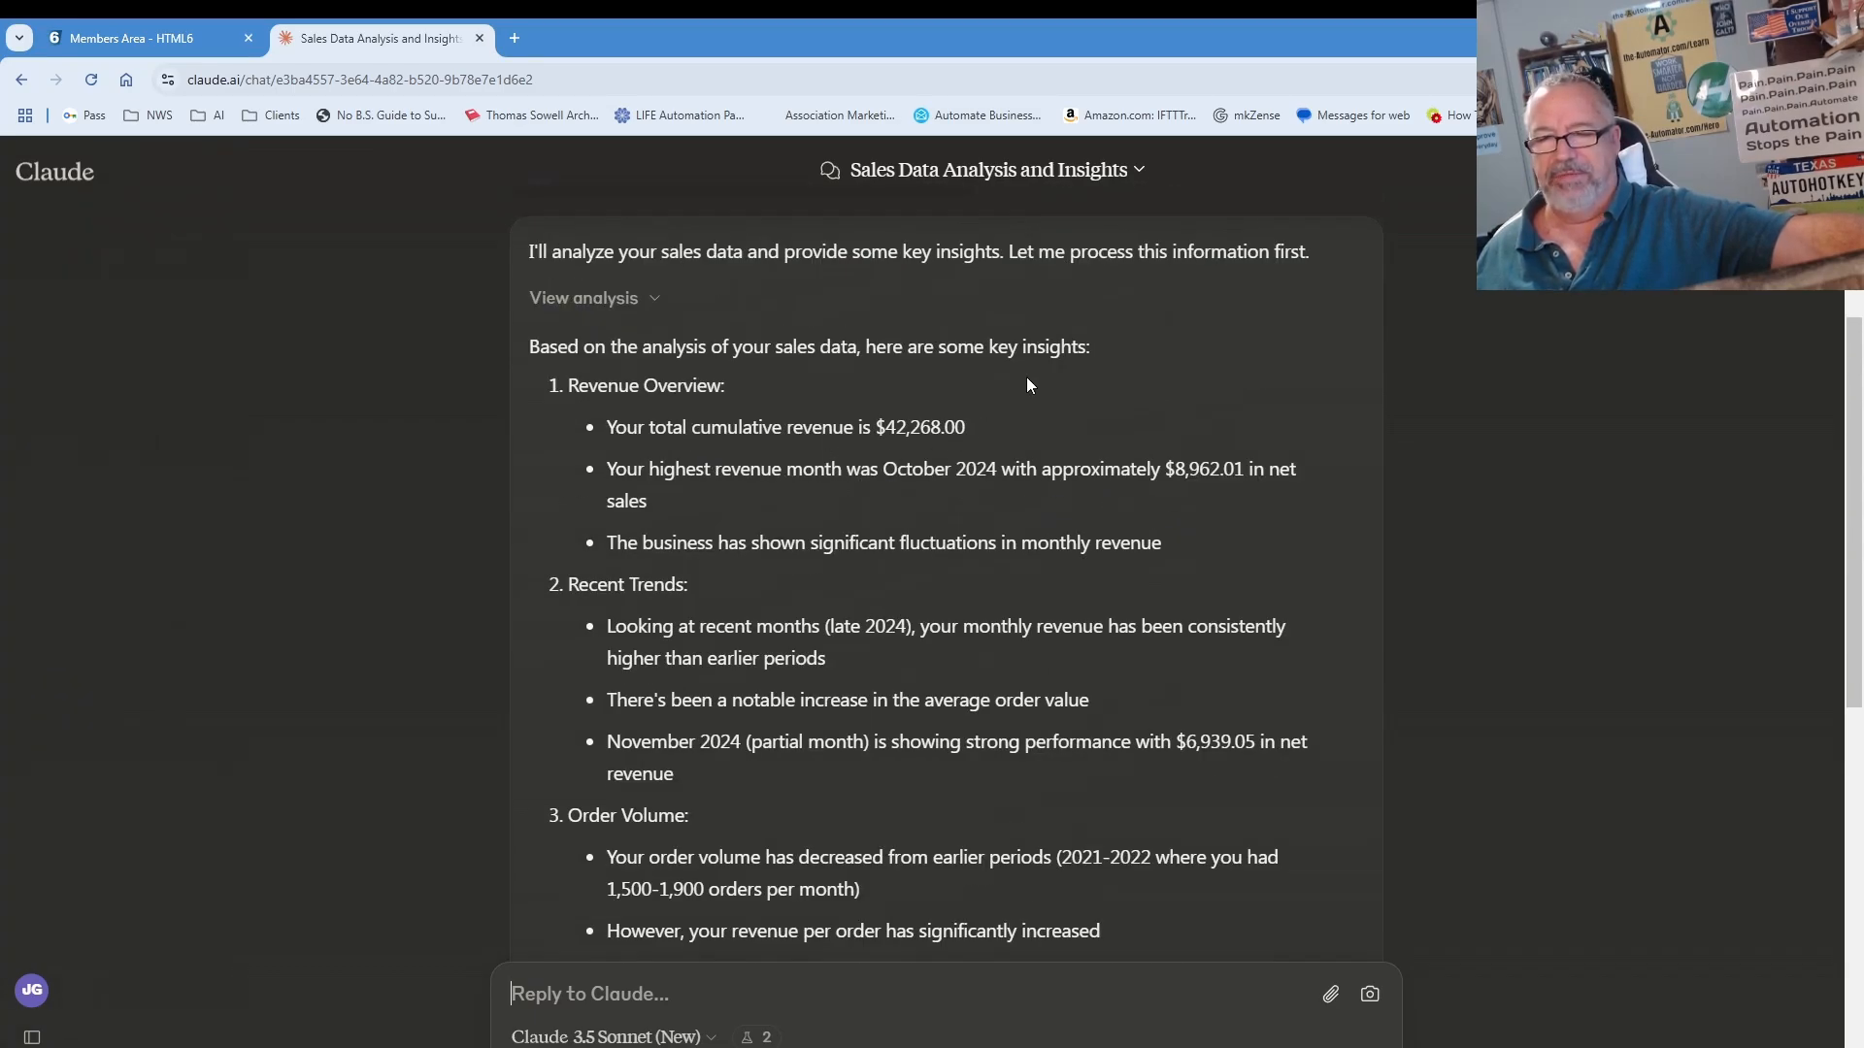
drag(863, 427, 957, 428)
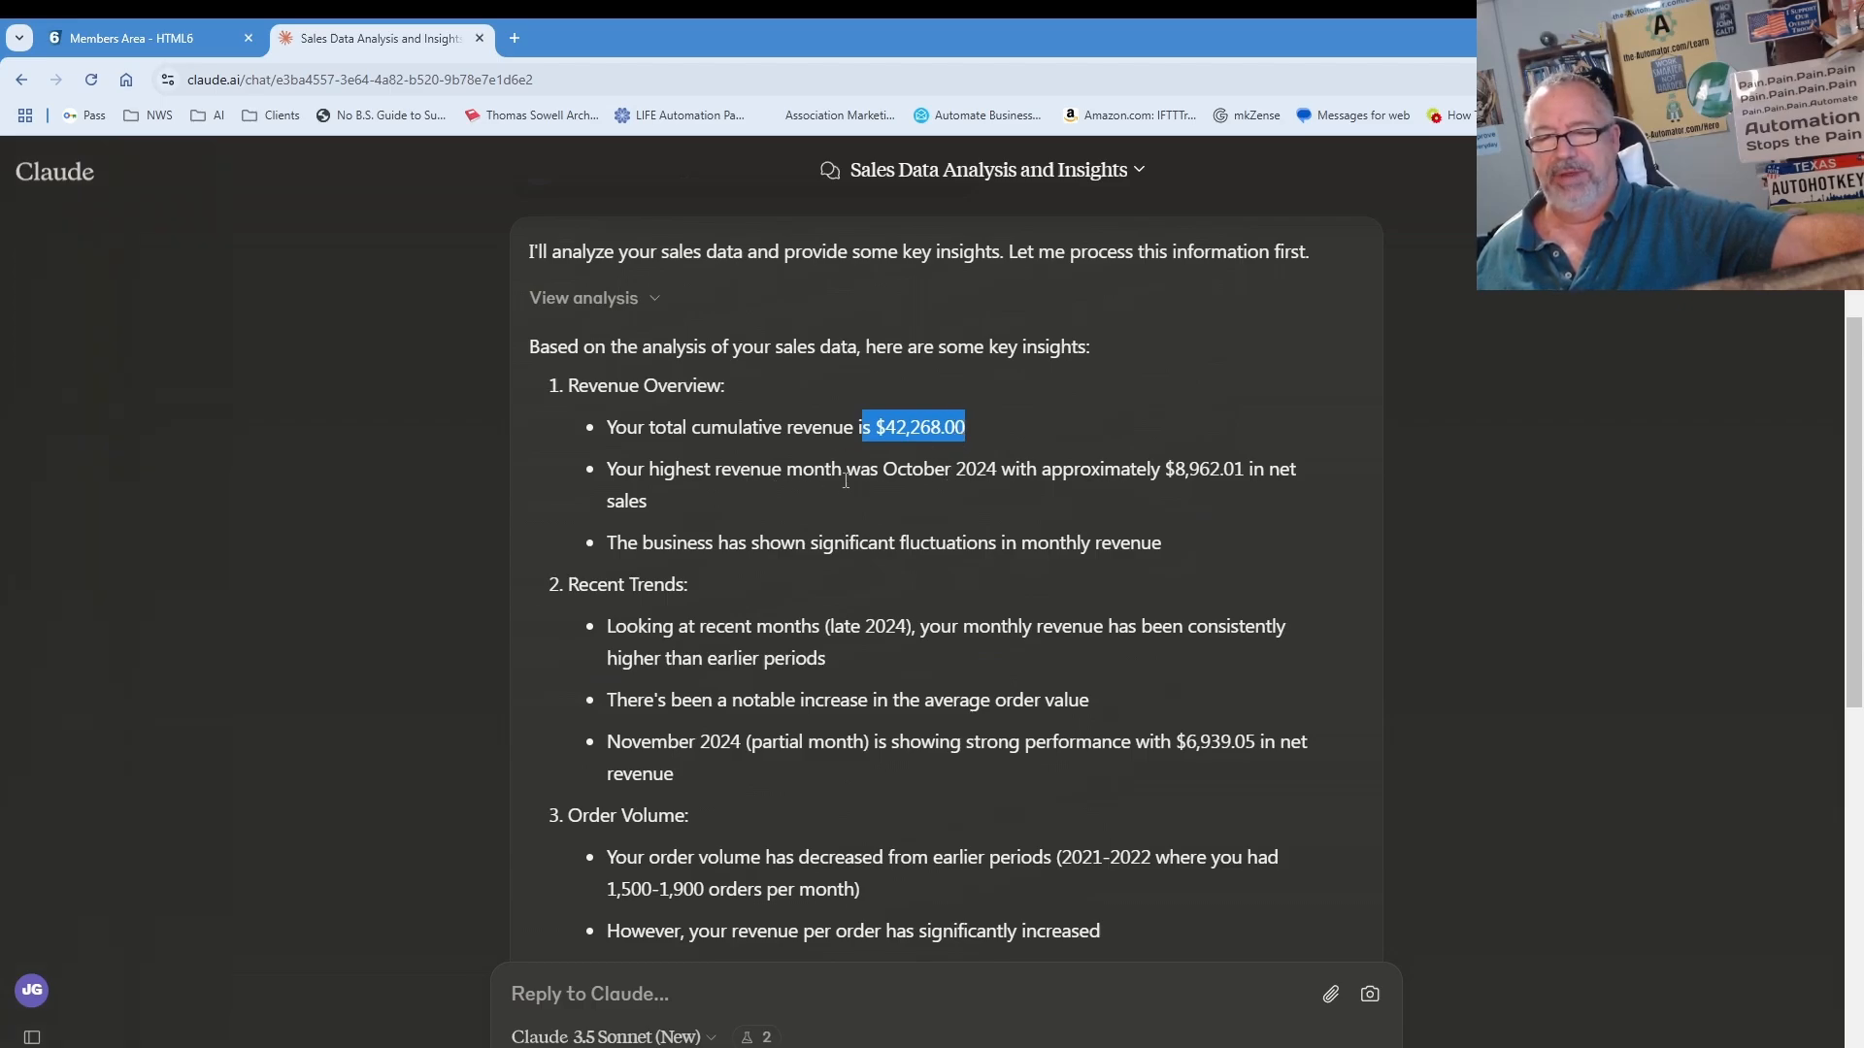
drag(1165, 469, 1235, 471)
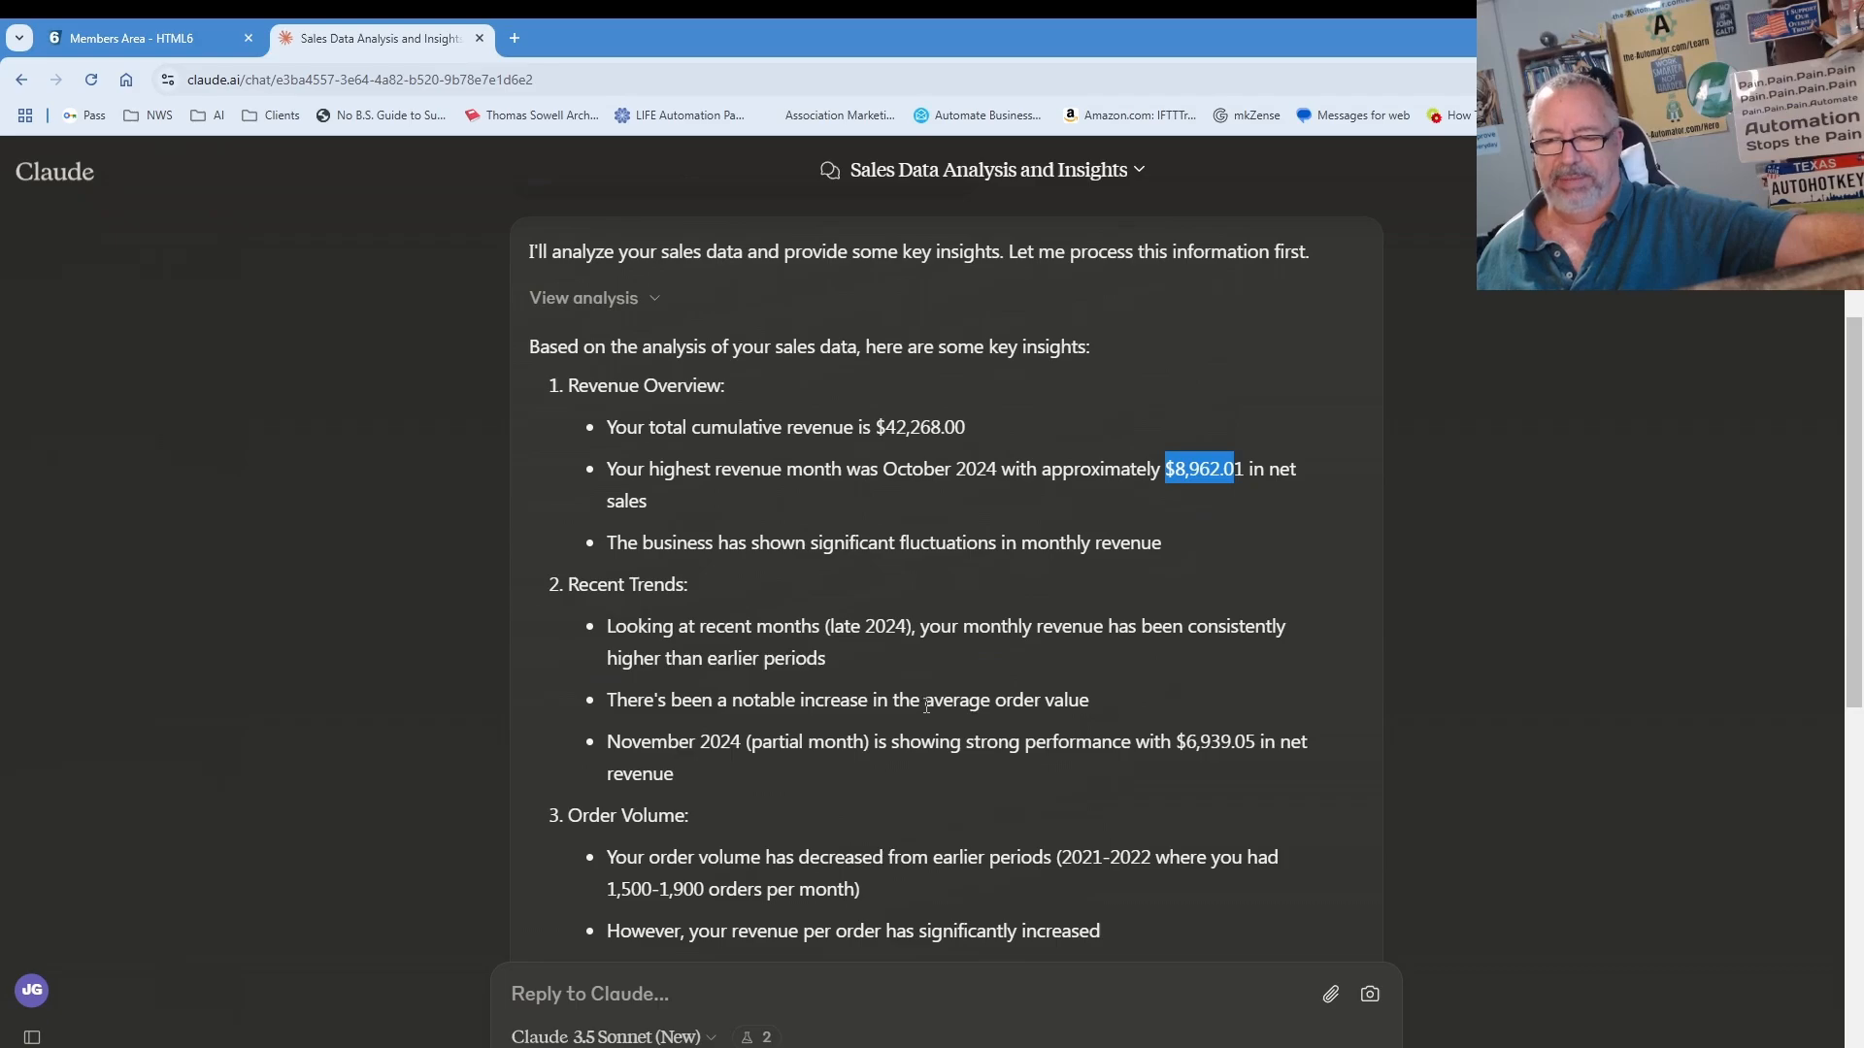
scroll(926, 706, up, 1)
scroll(924, 708, down, 8)
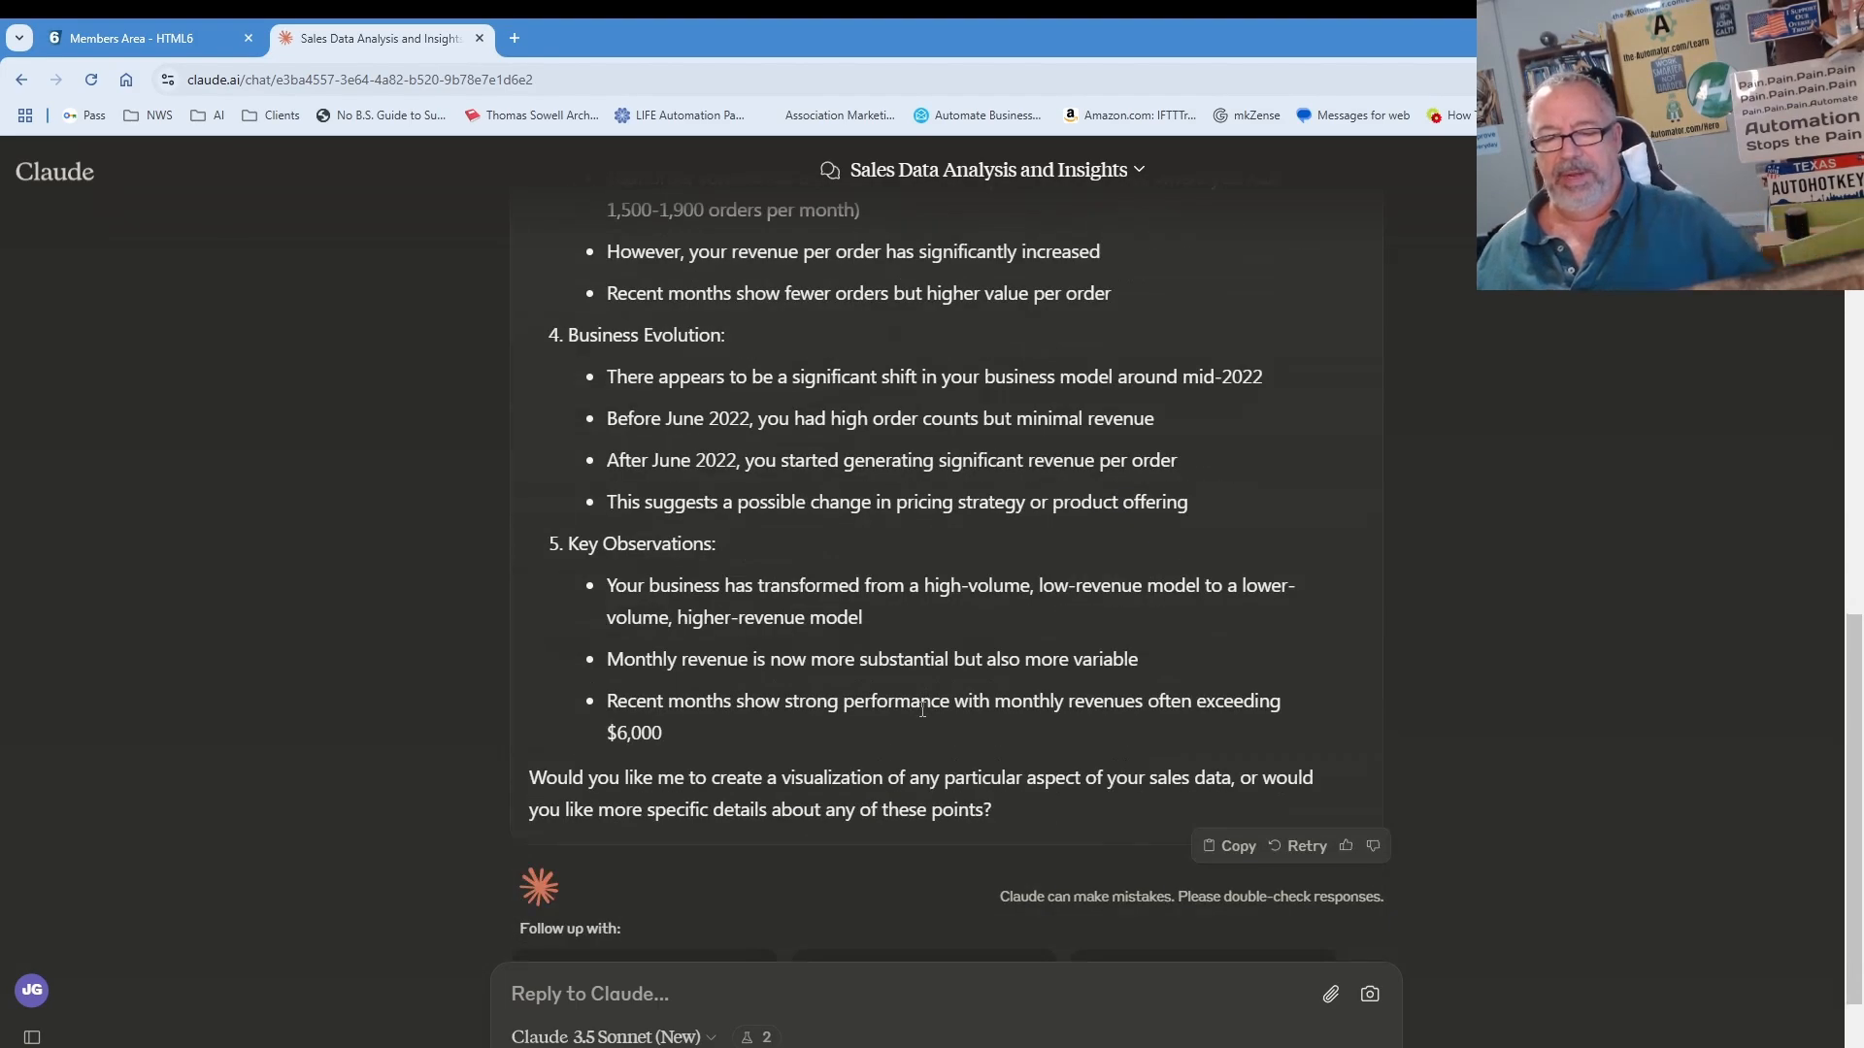
click(727, 1009)
Step: Ask Claude 'can you display a bar chart on monthly sales'
text(ca)
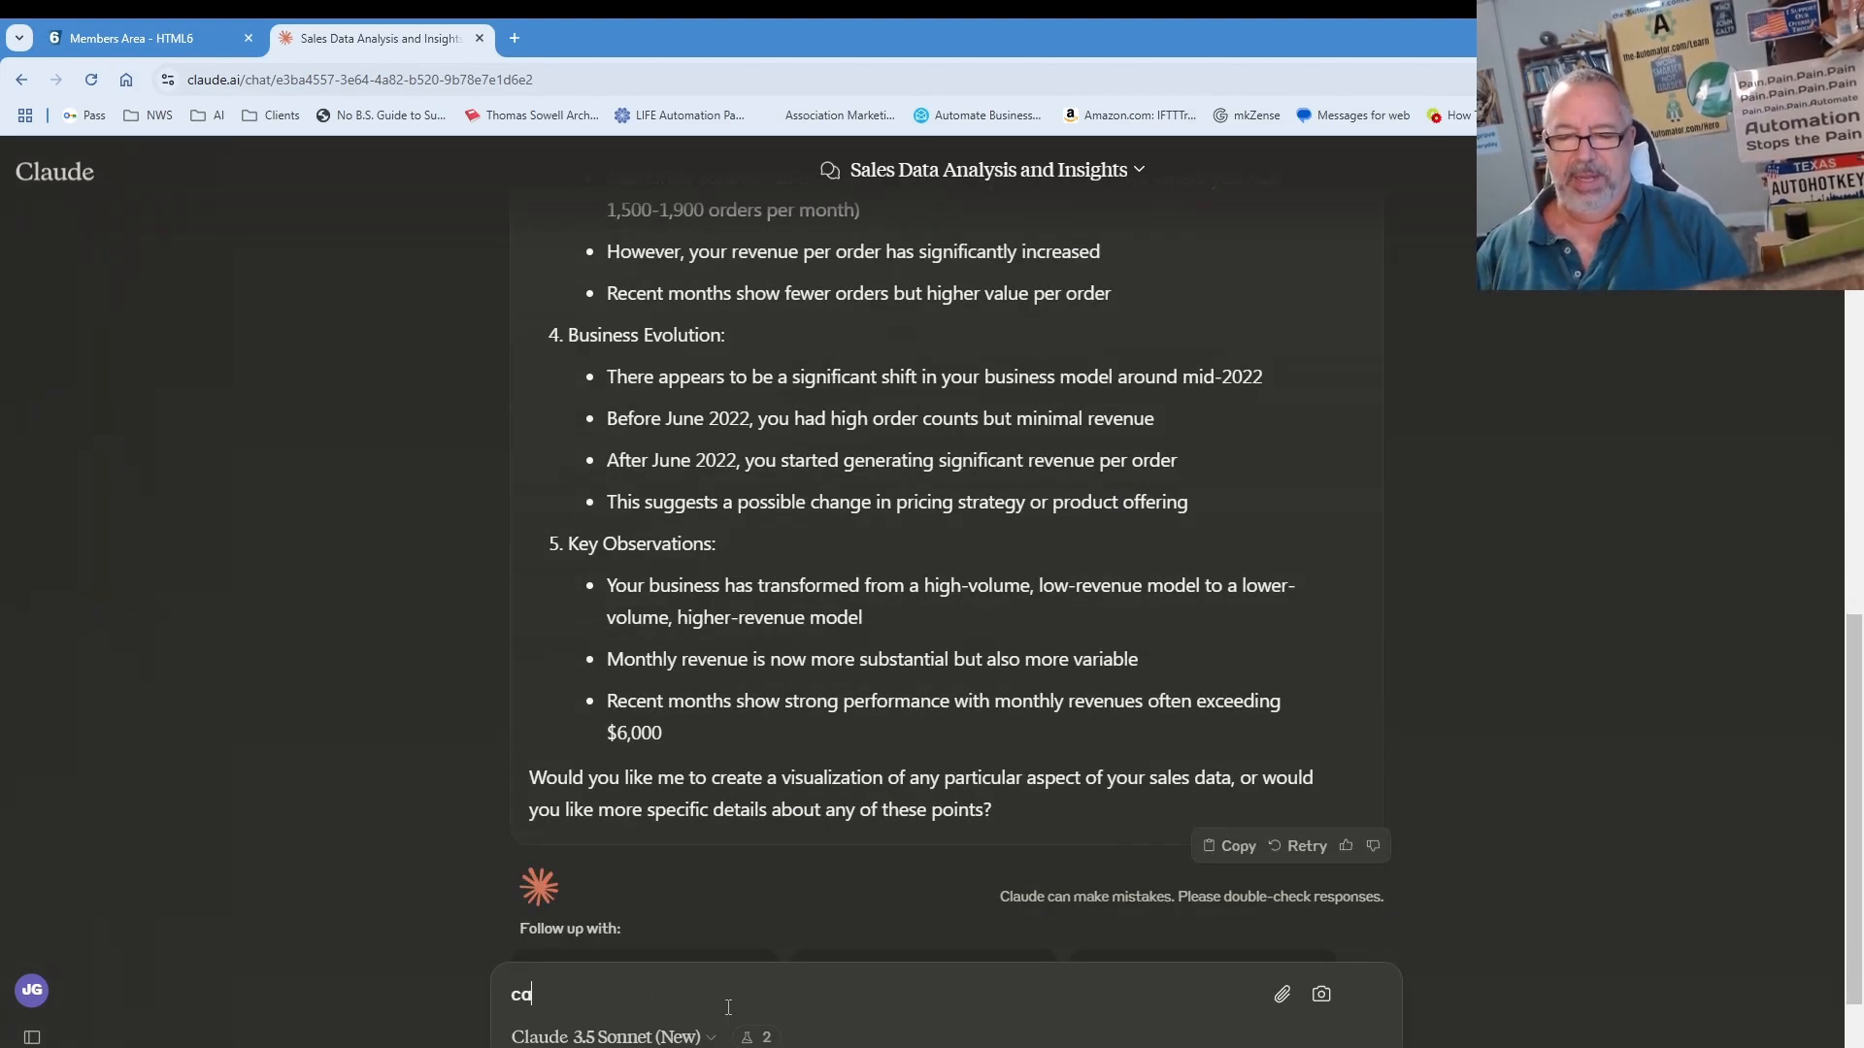
text(n you )
text(display a )
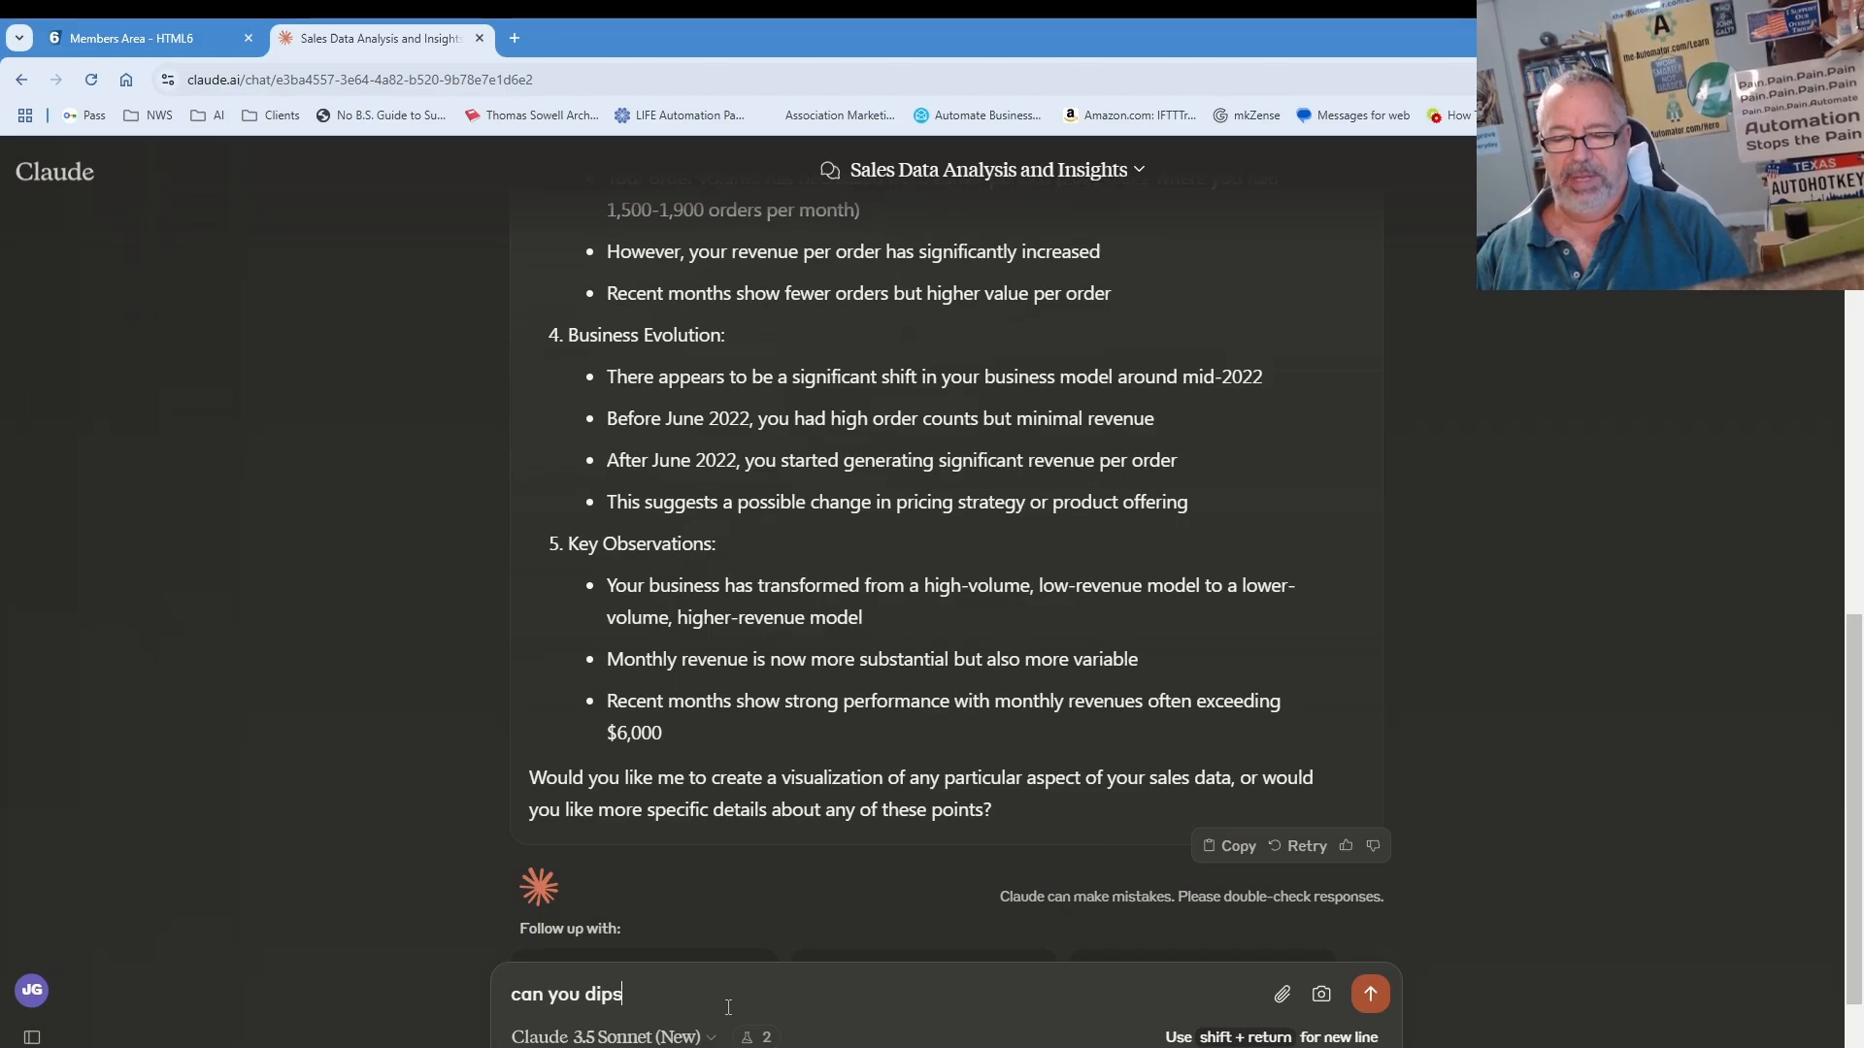
text(bar )
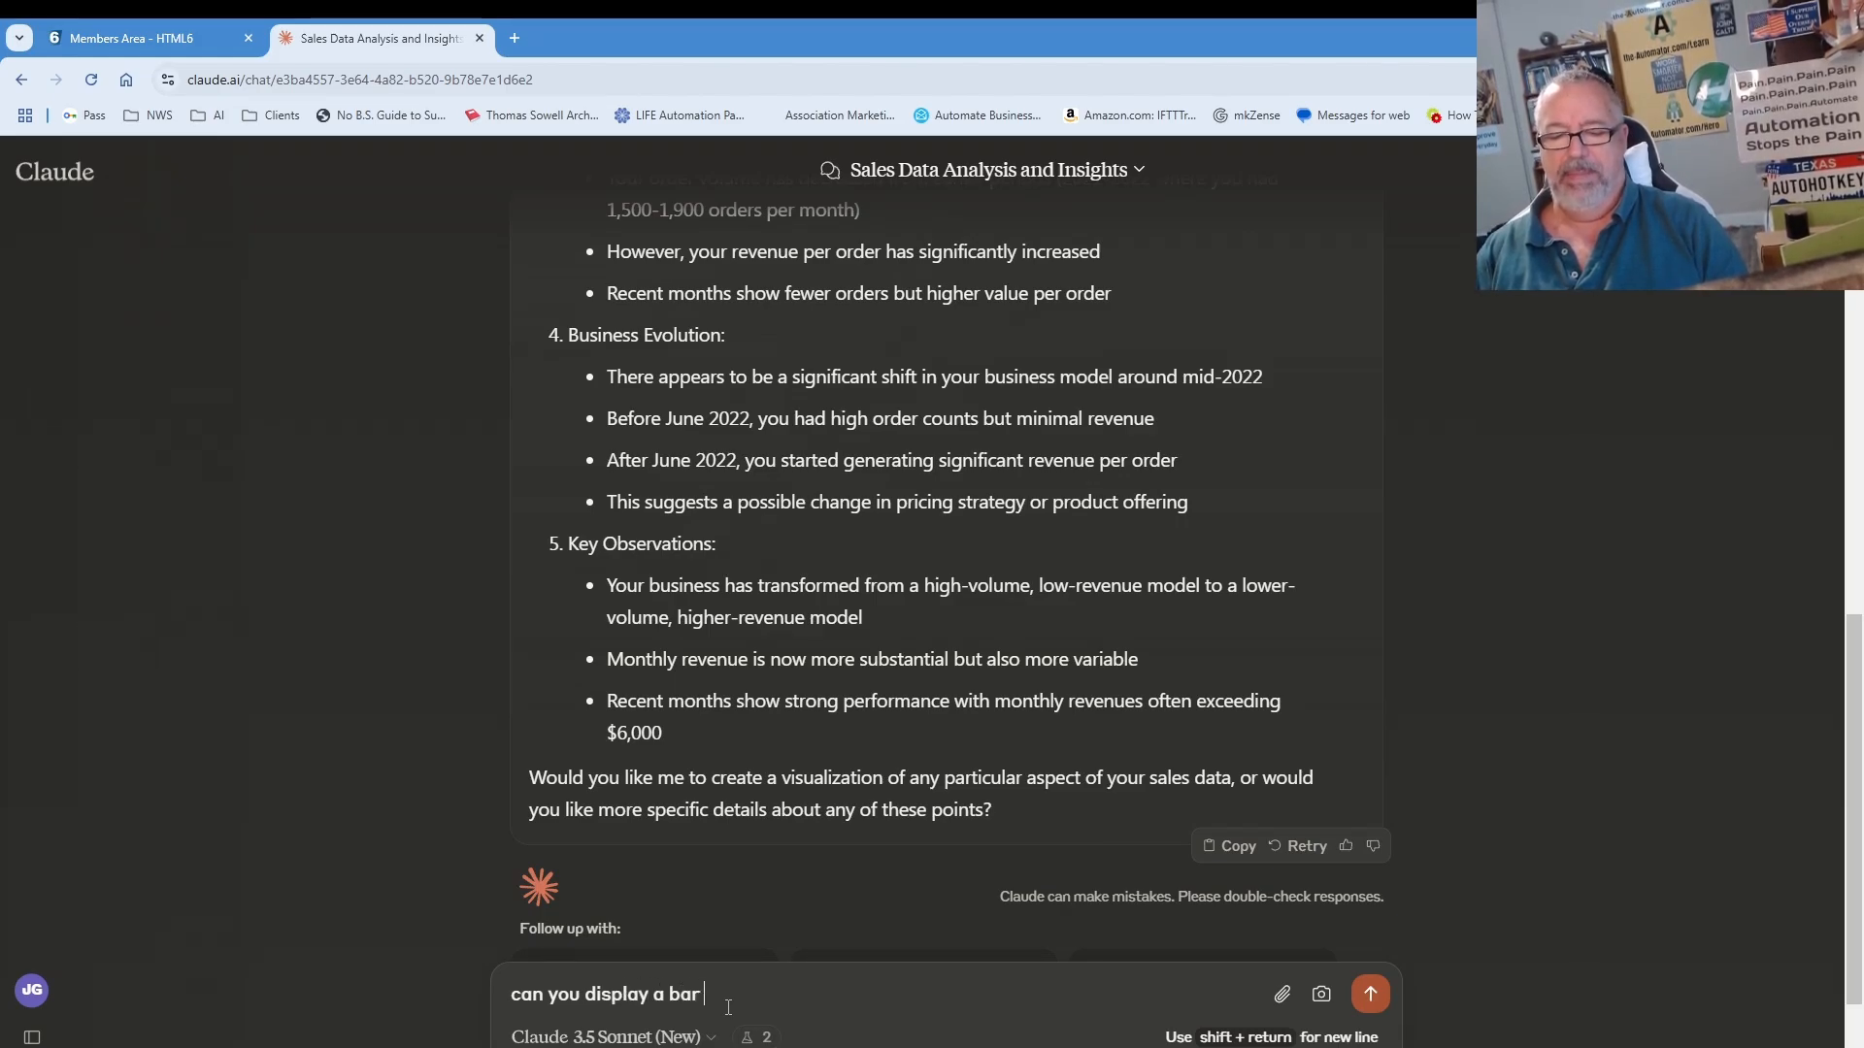
text(chart on )
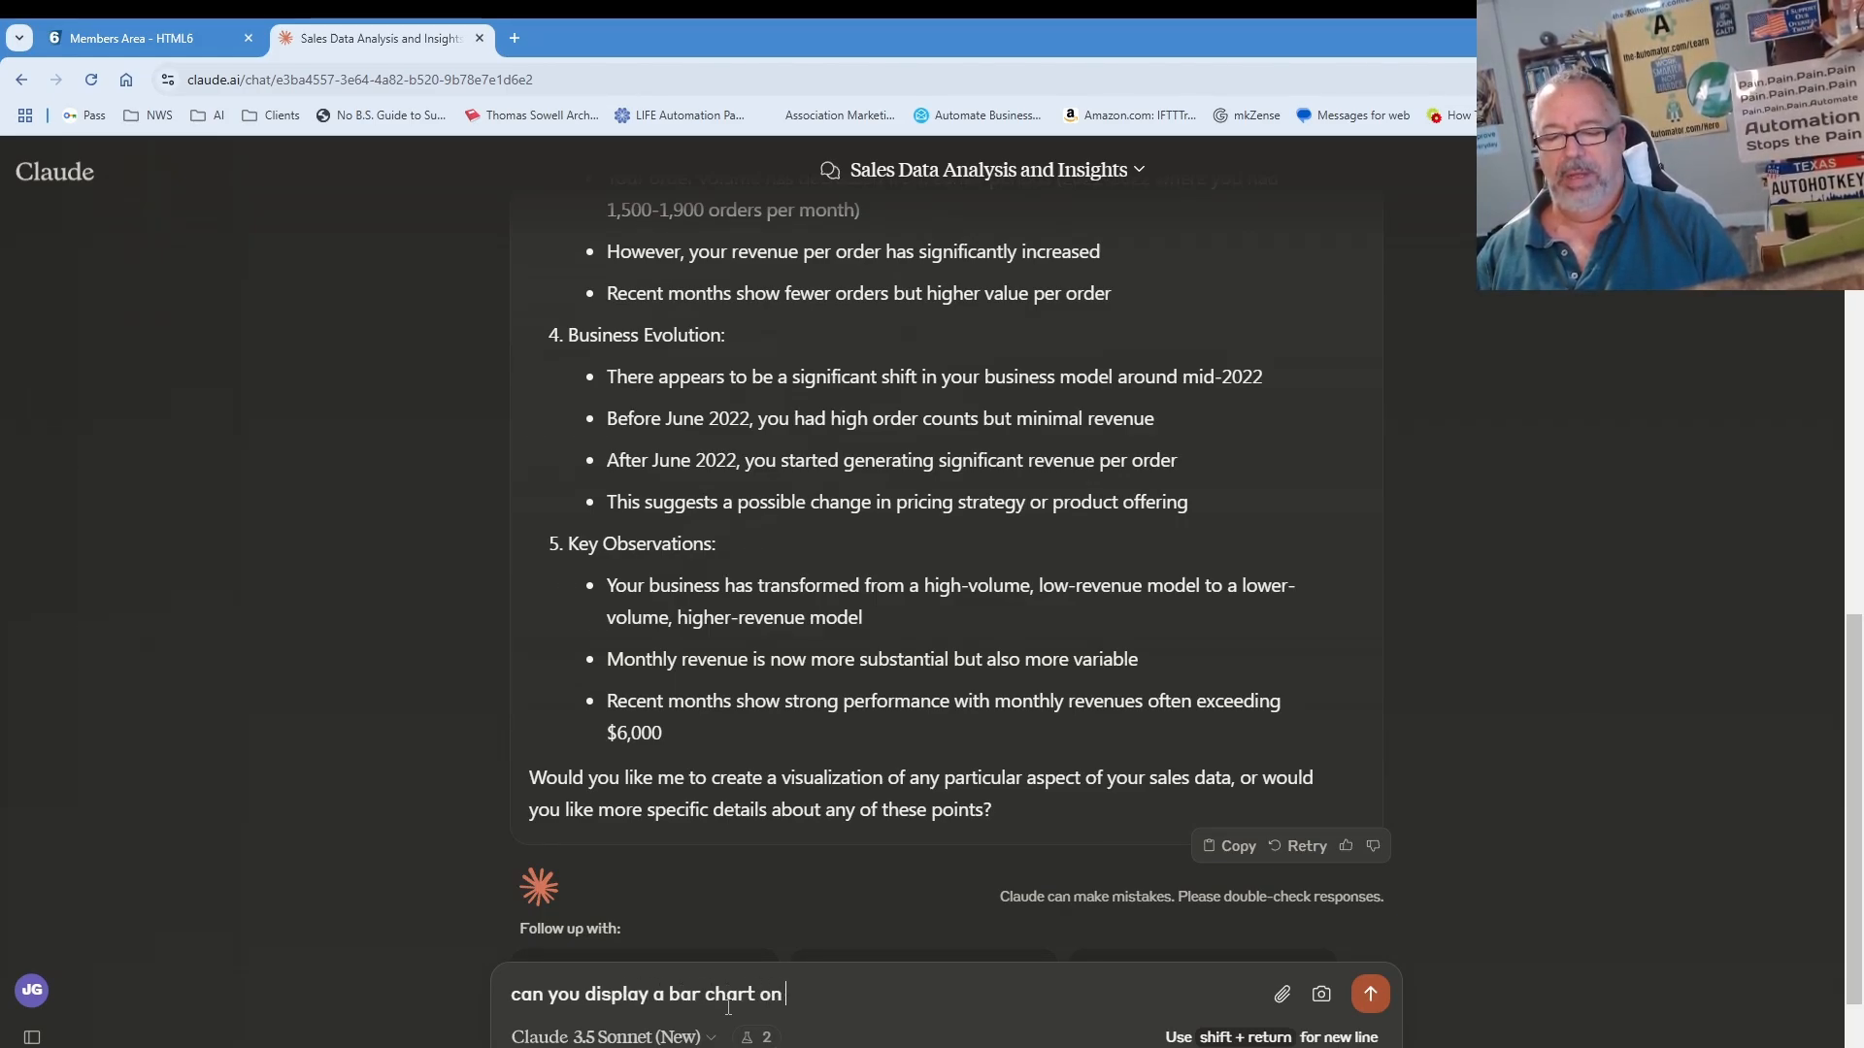
text(monthly sales)
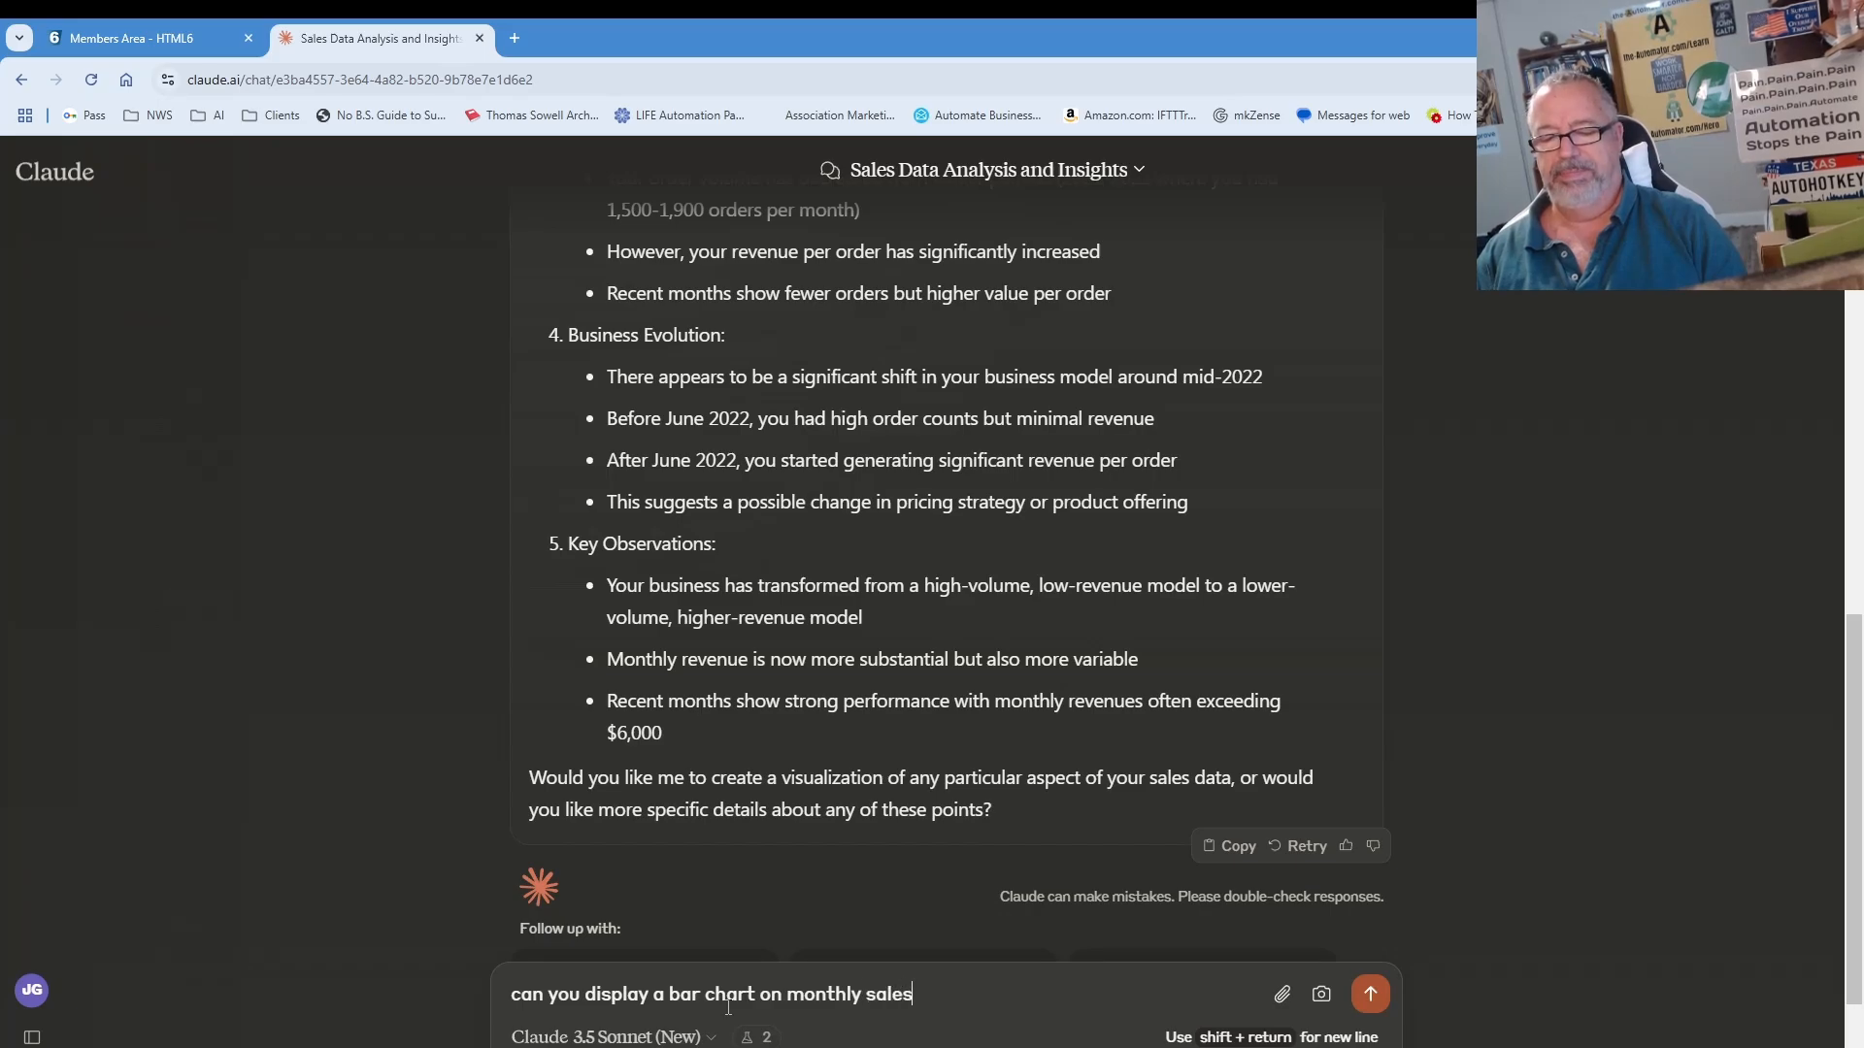
key(Return)
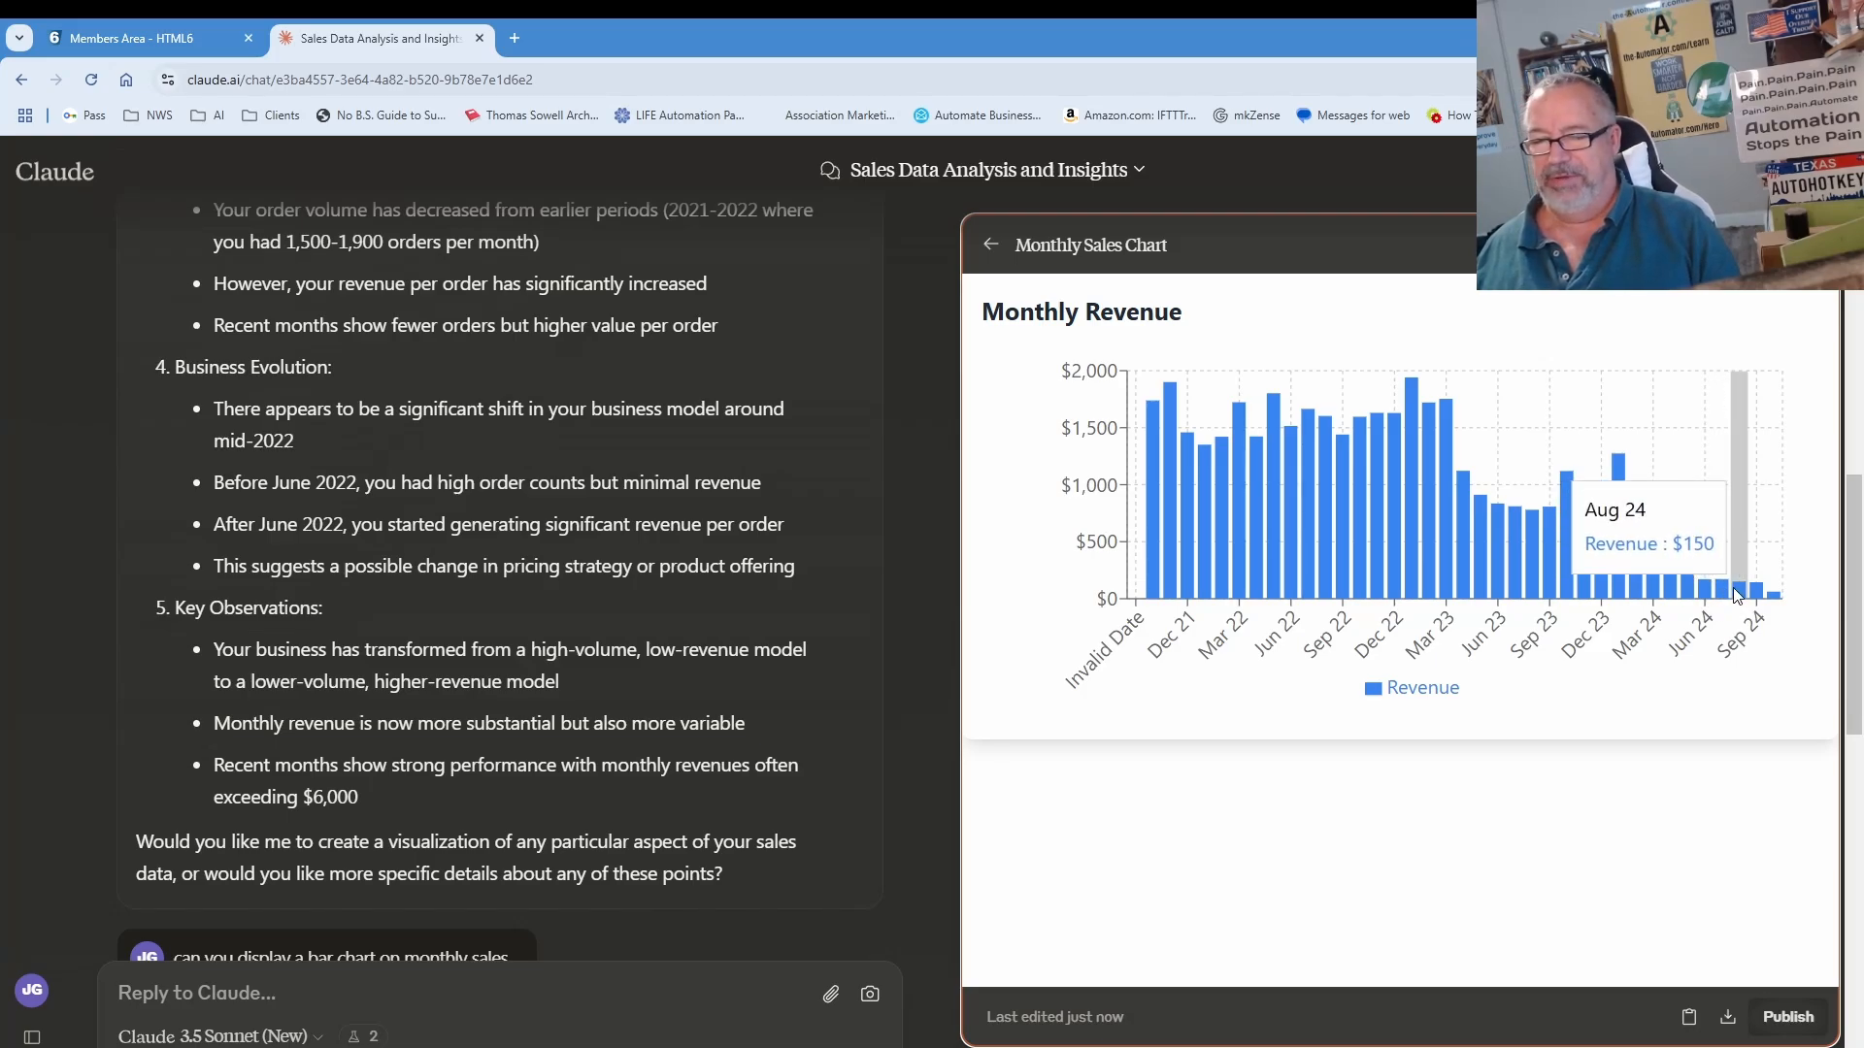
Step: Tell Claude the chart data is wrong and review version 2 spanning Oct 21 to Nov 24
text(that data is wrong!)
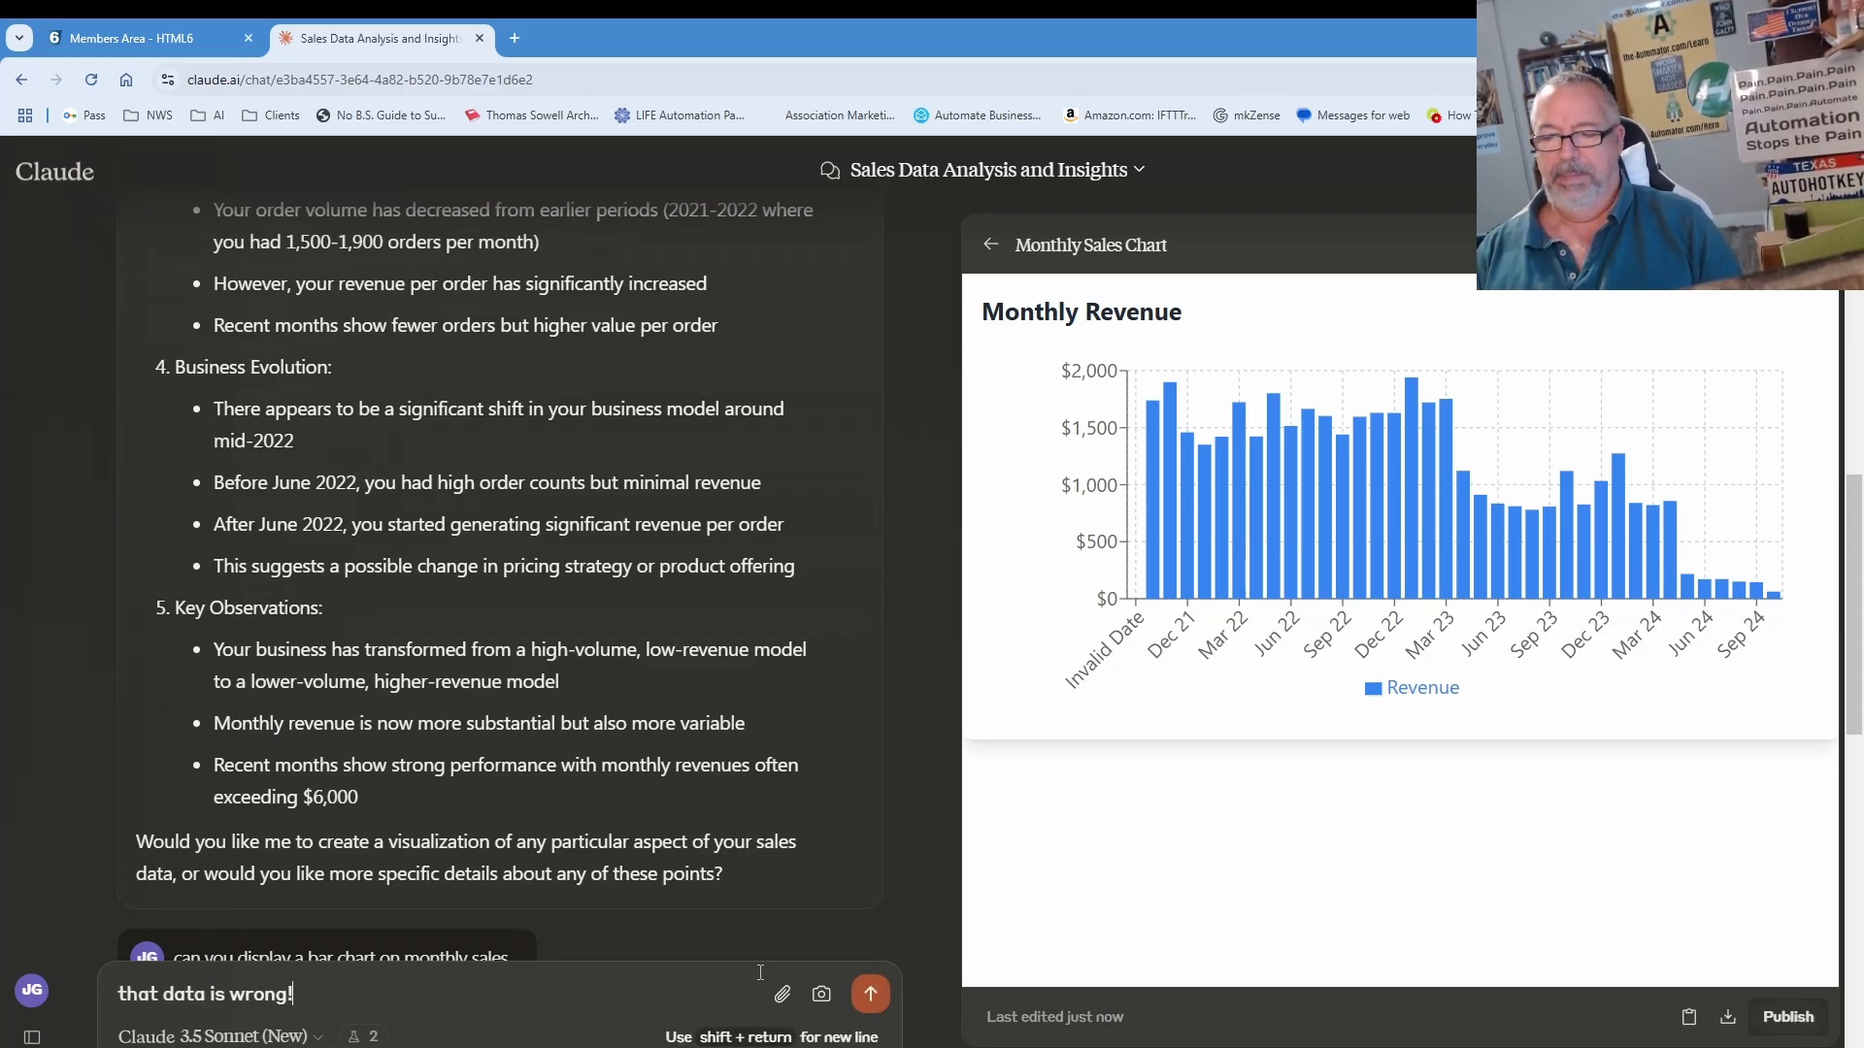
key(Return)
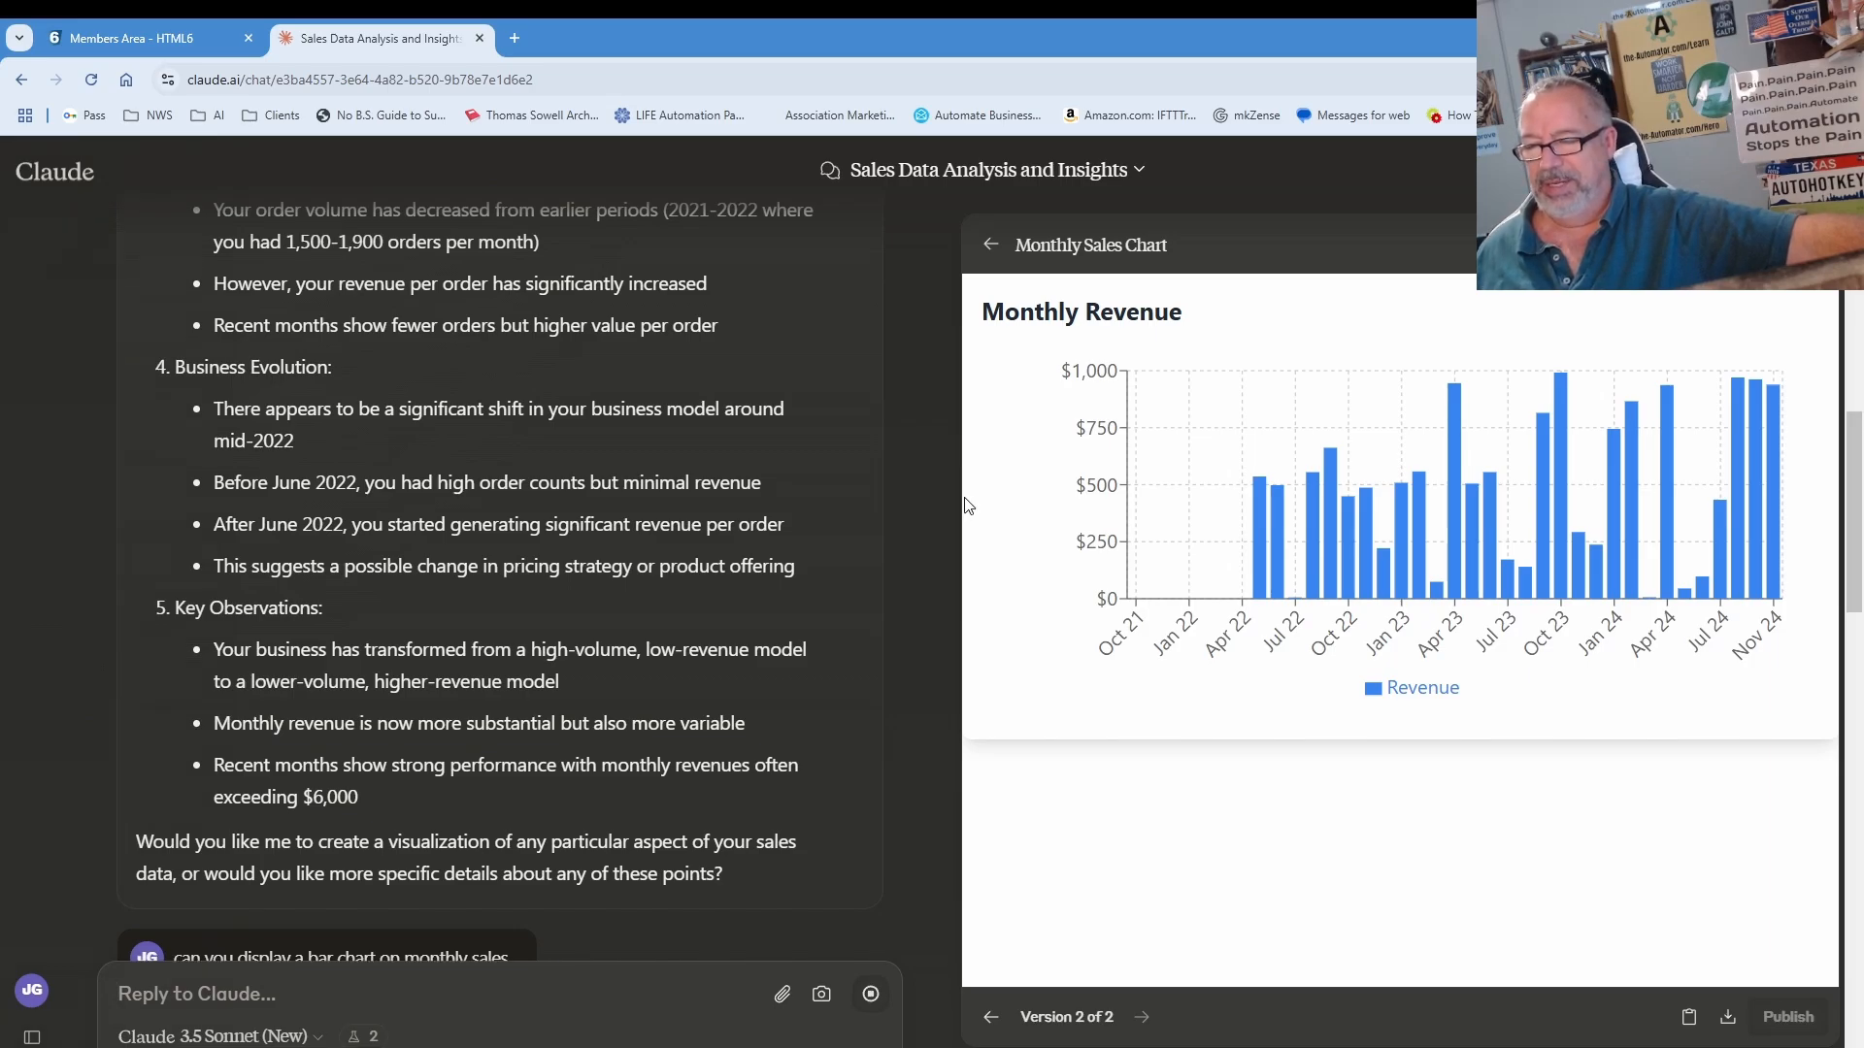
mouse_move(1260, 585)
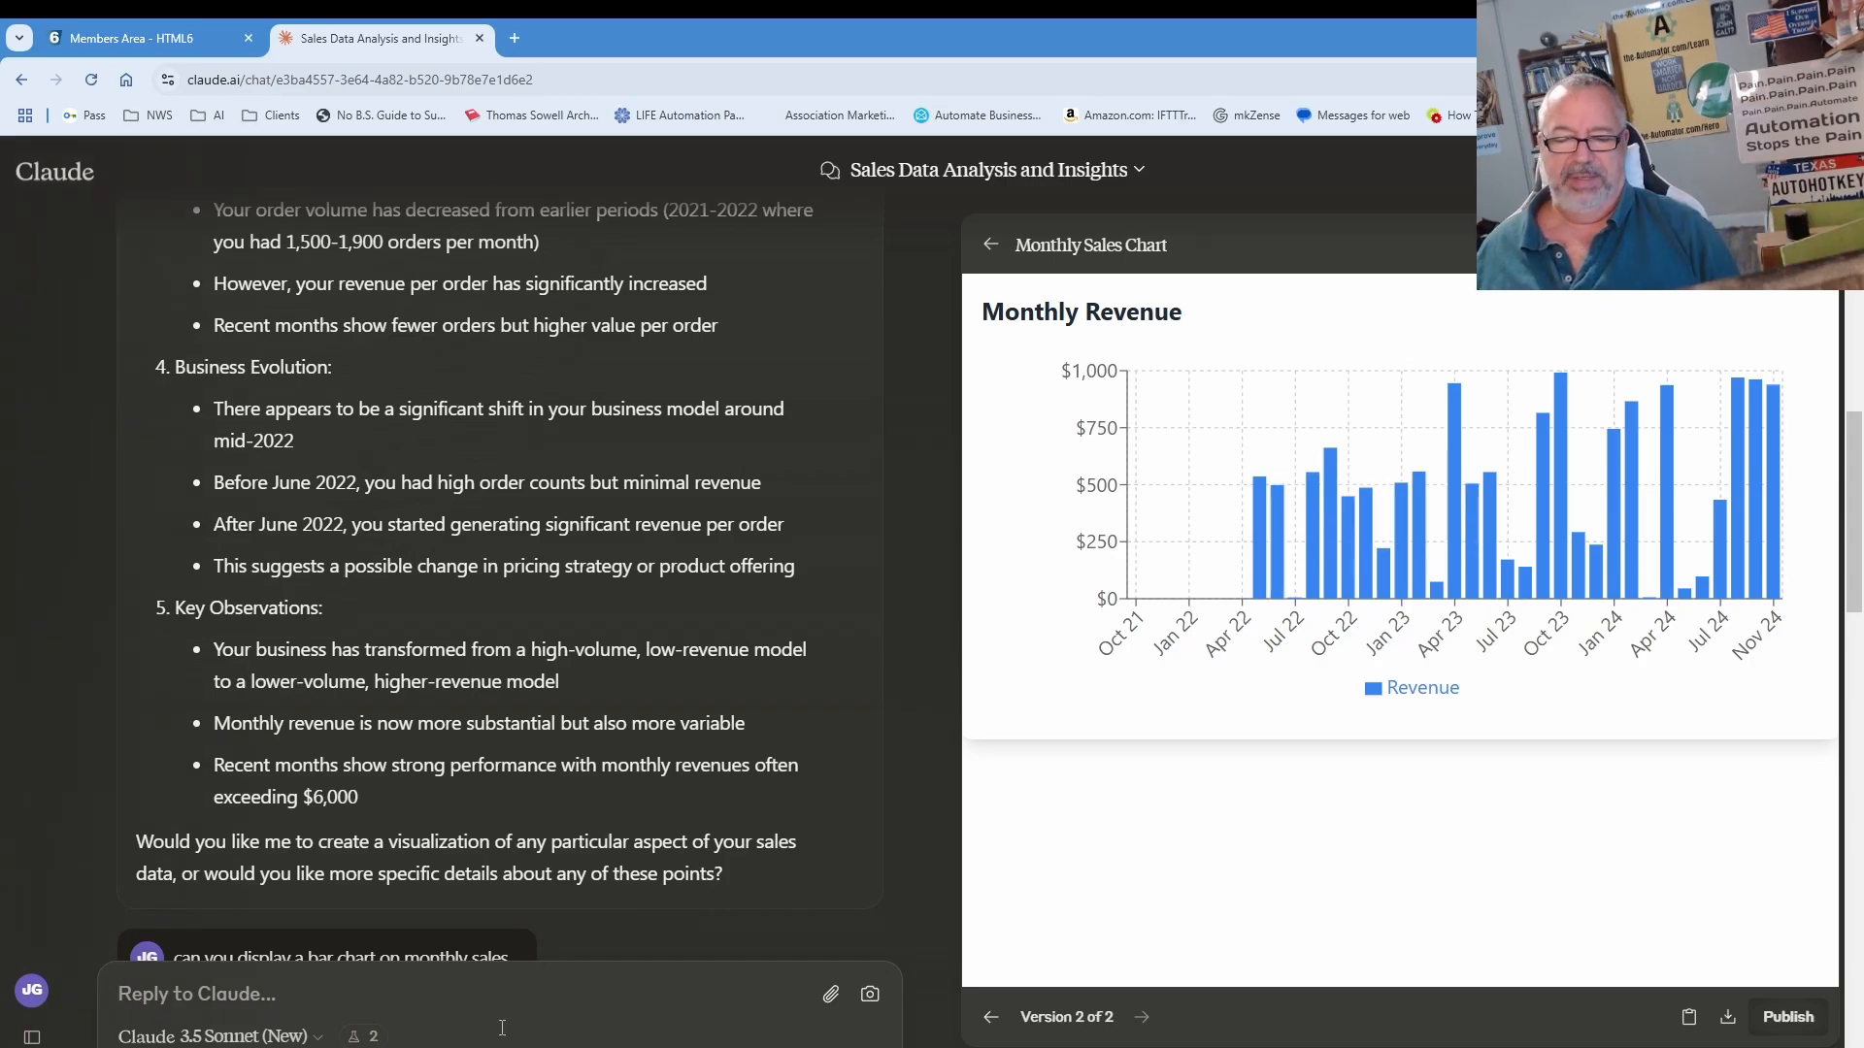
Step: Reply 'those numbers are also way off' and inspect version 3's Monthly Gross Revenue bars
text(those)
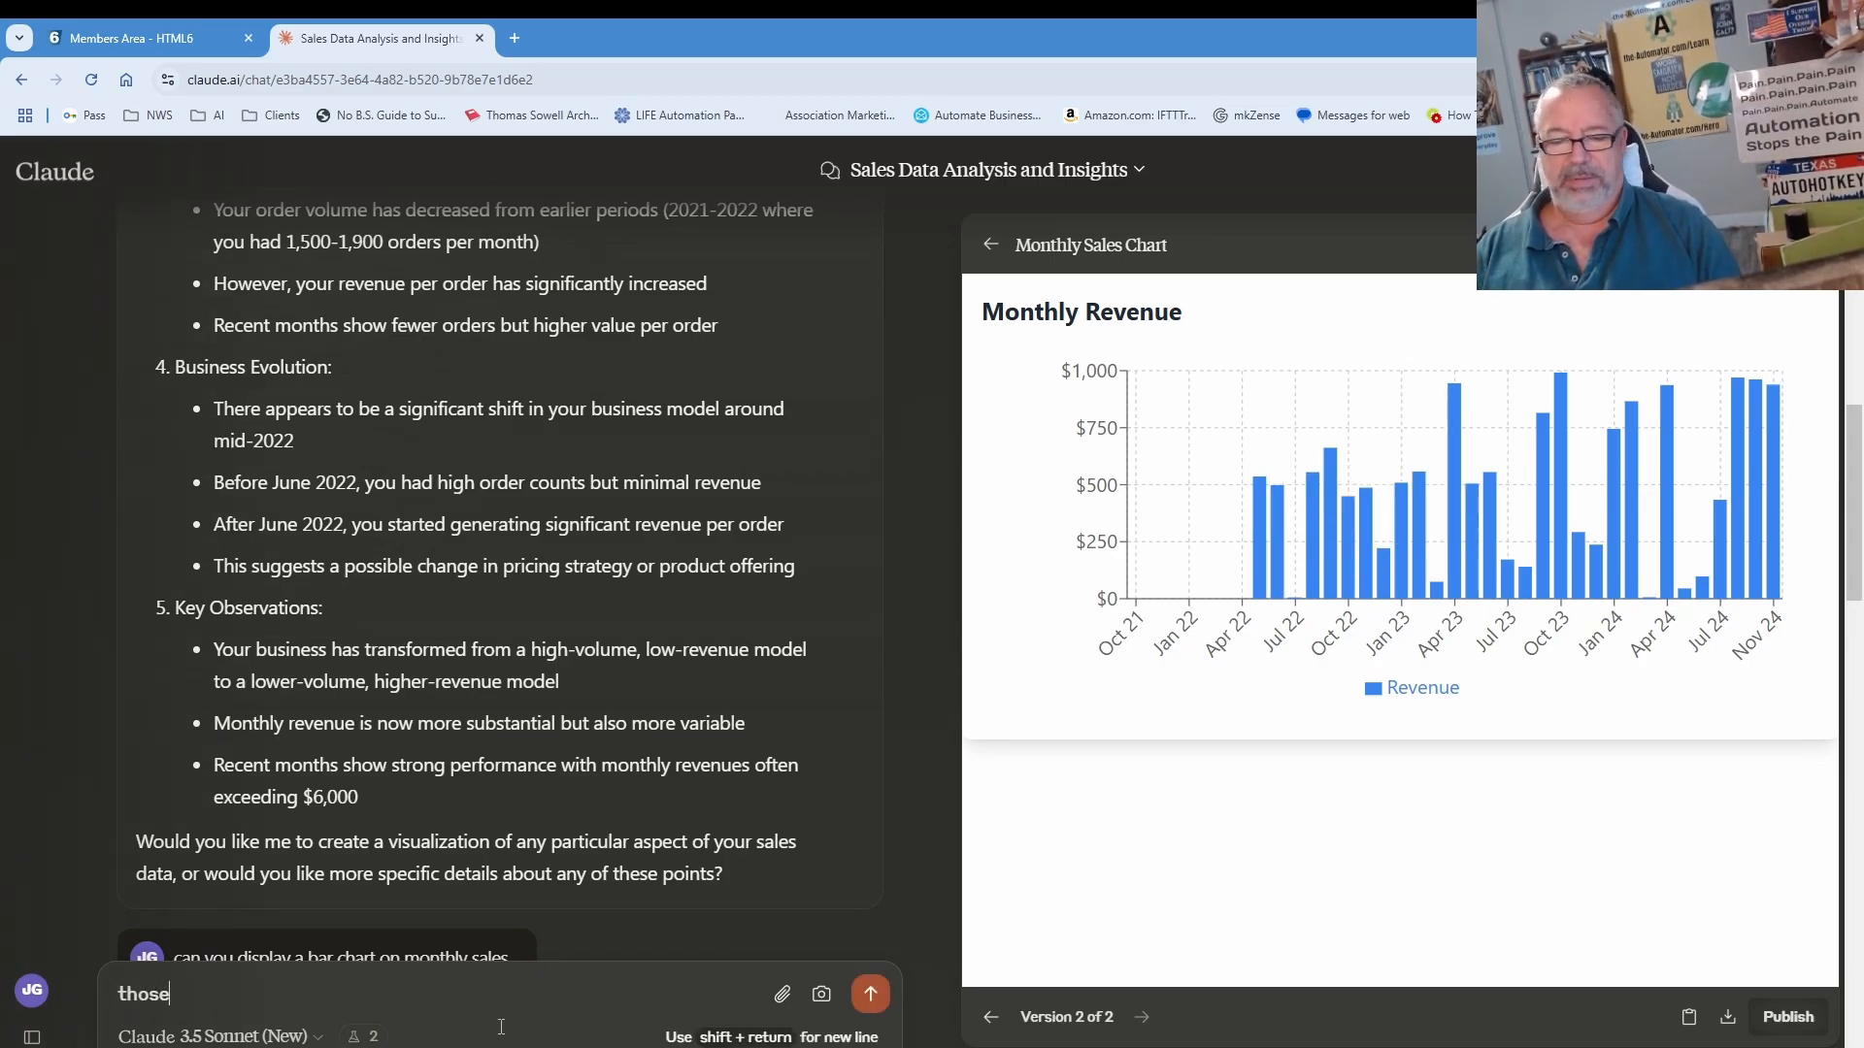
text( numbers are)
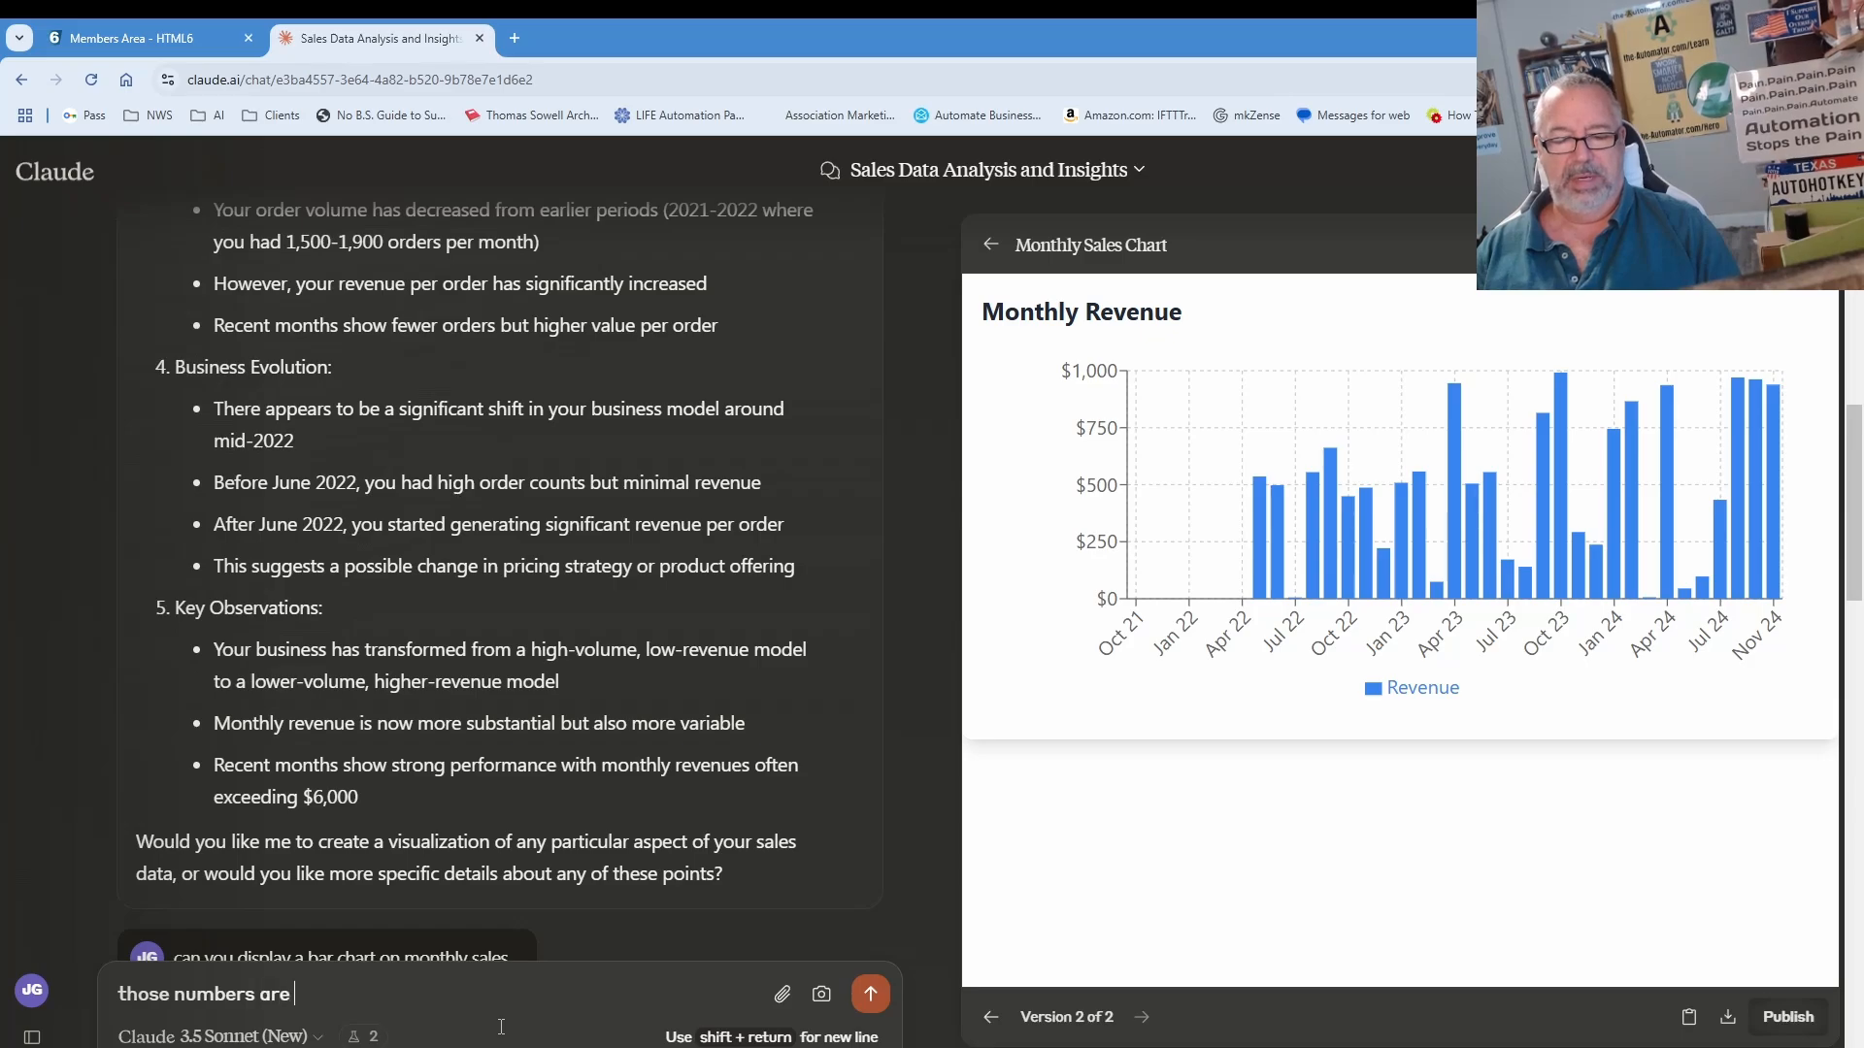
text( also way off)
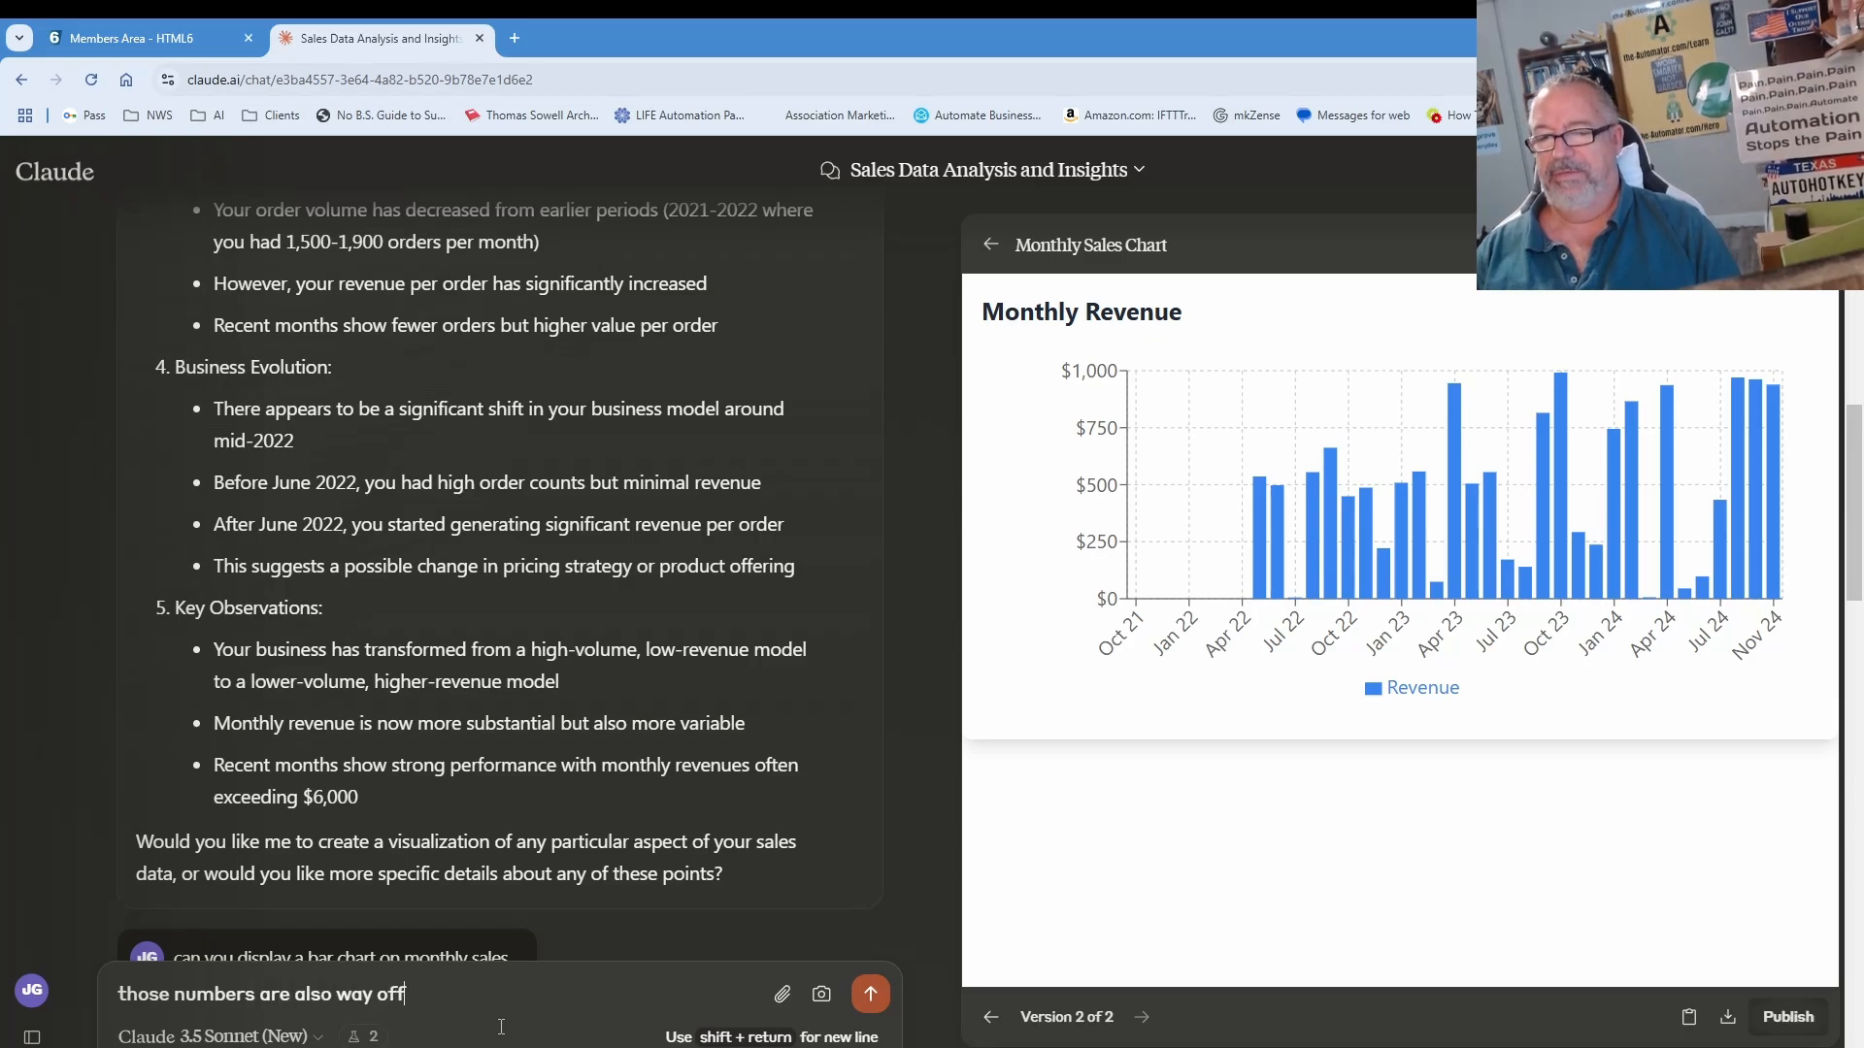
key(Return)
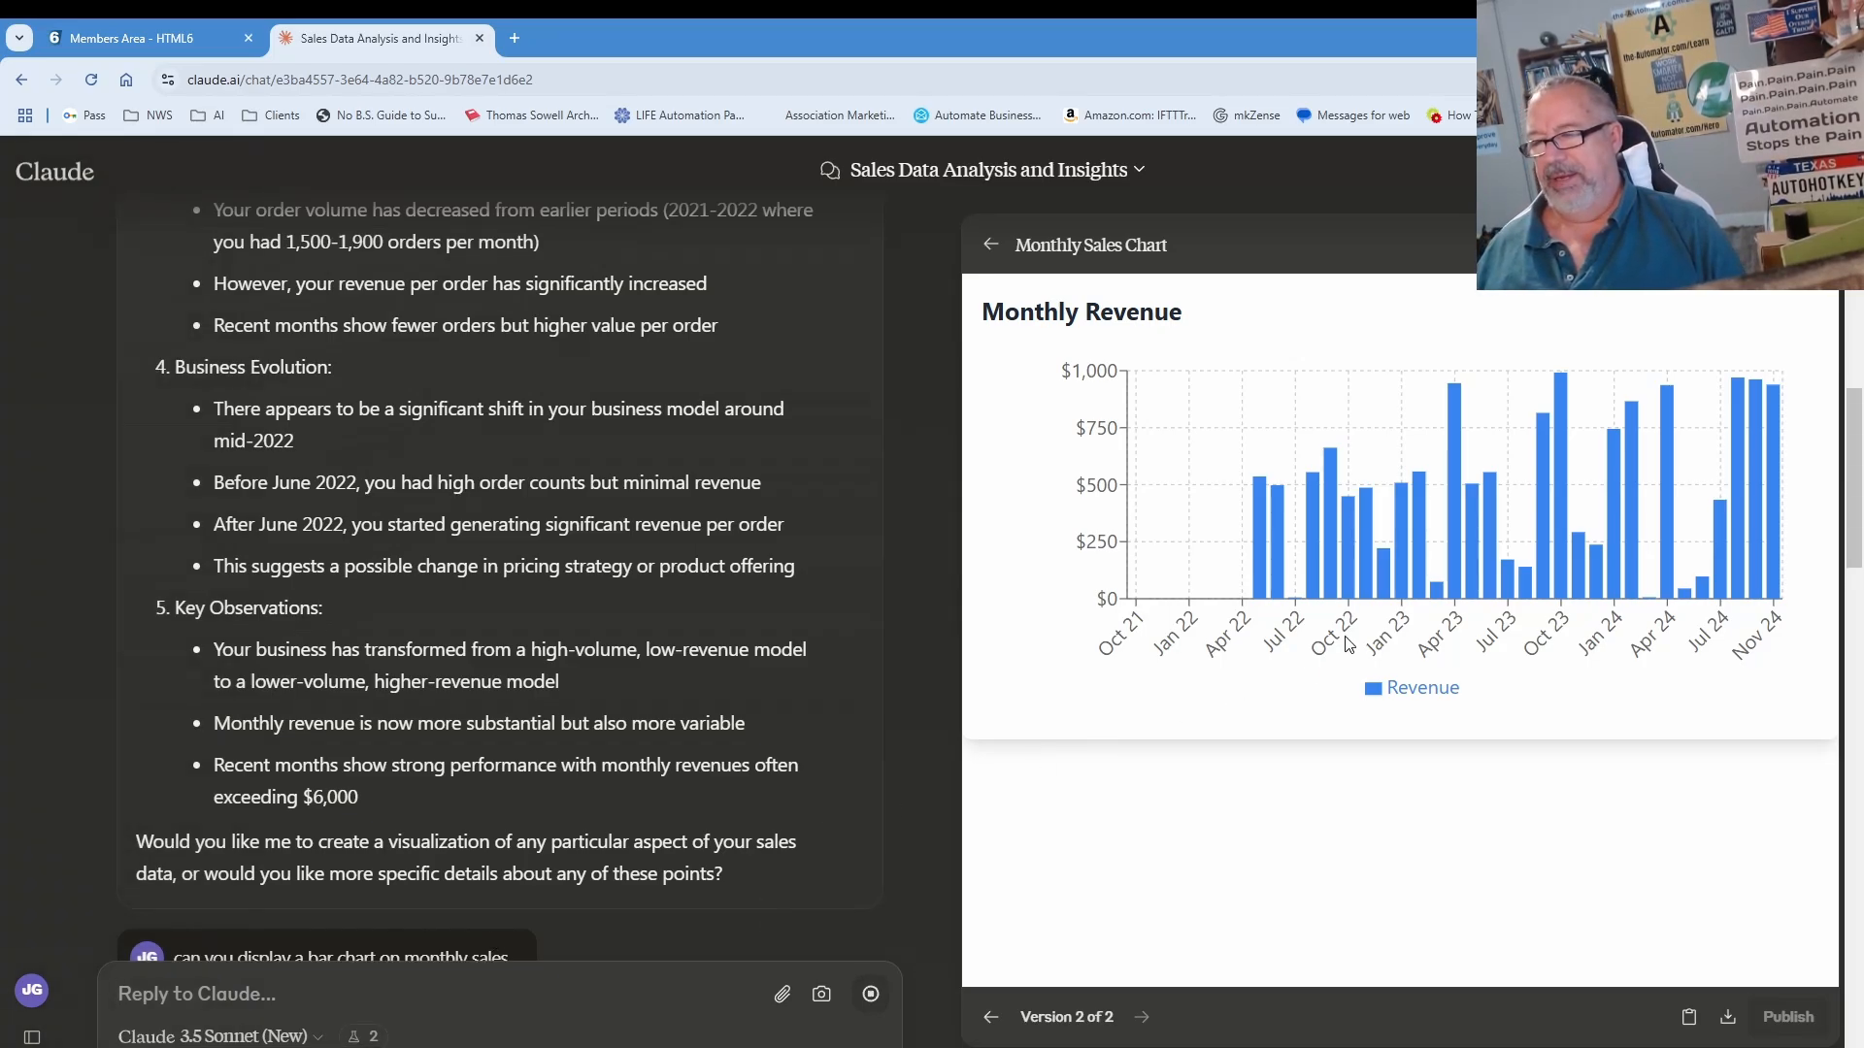
mouse_move(1261, 521)
mouse_move(1559, 386)
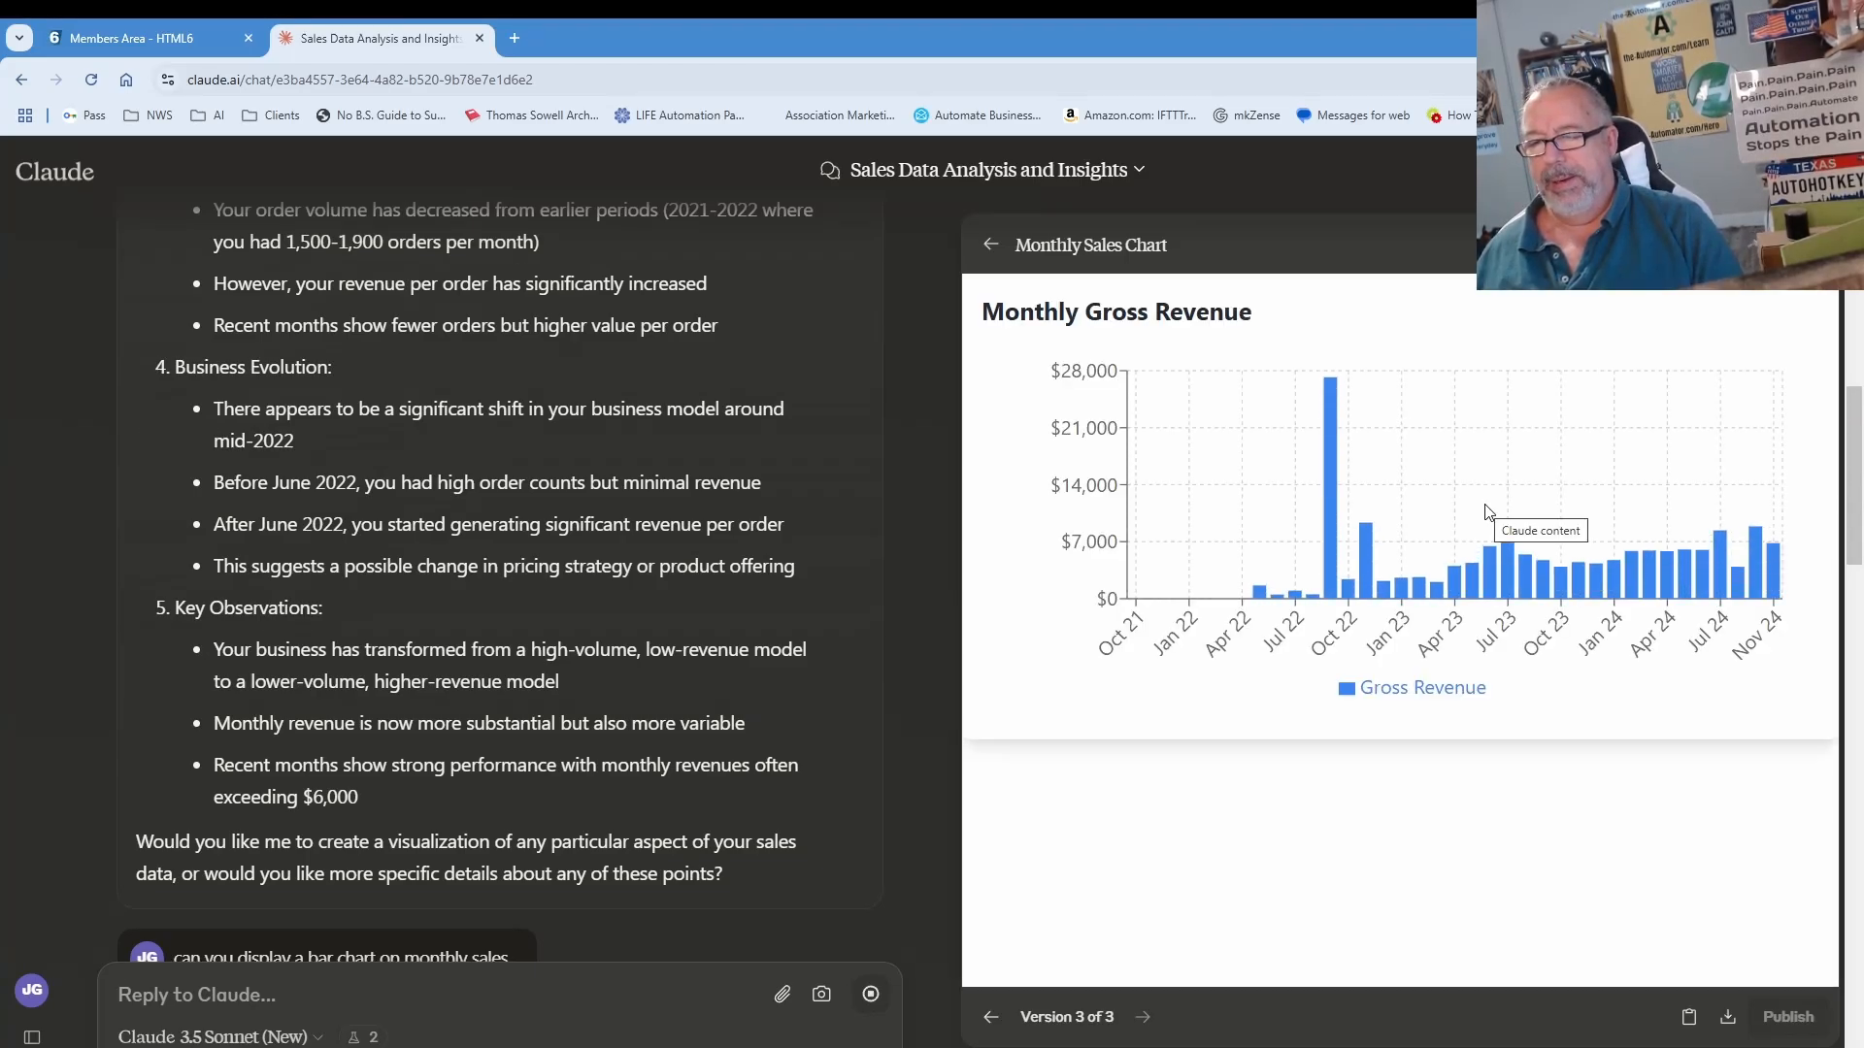
mouse_move(1327, 417)
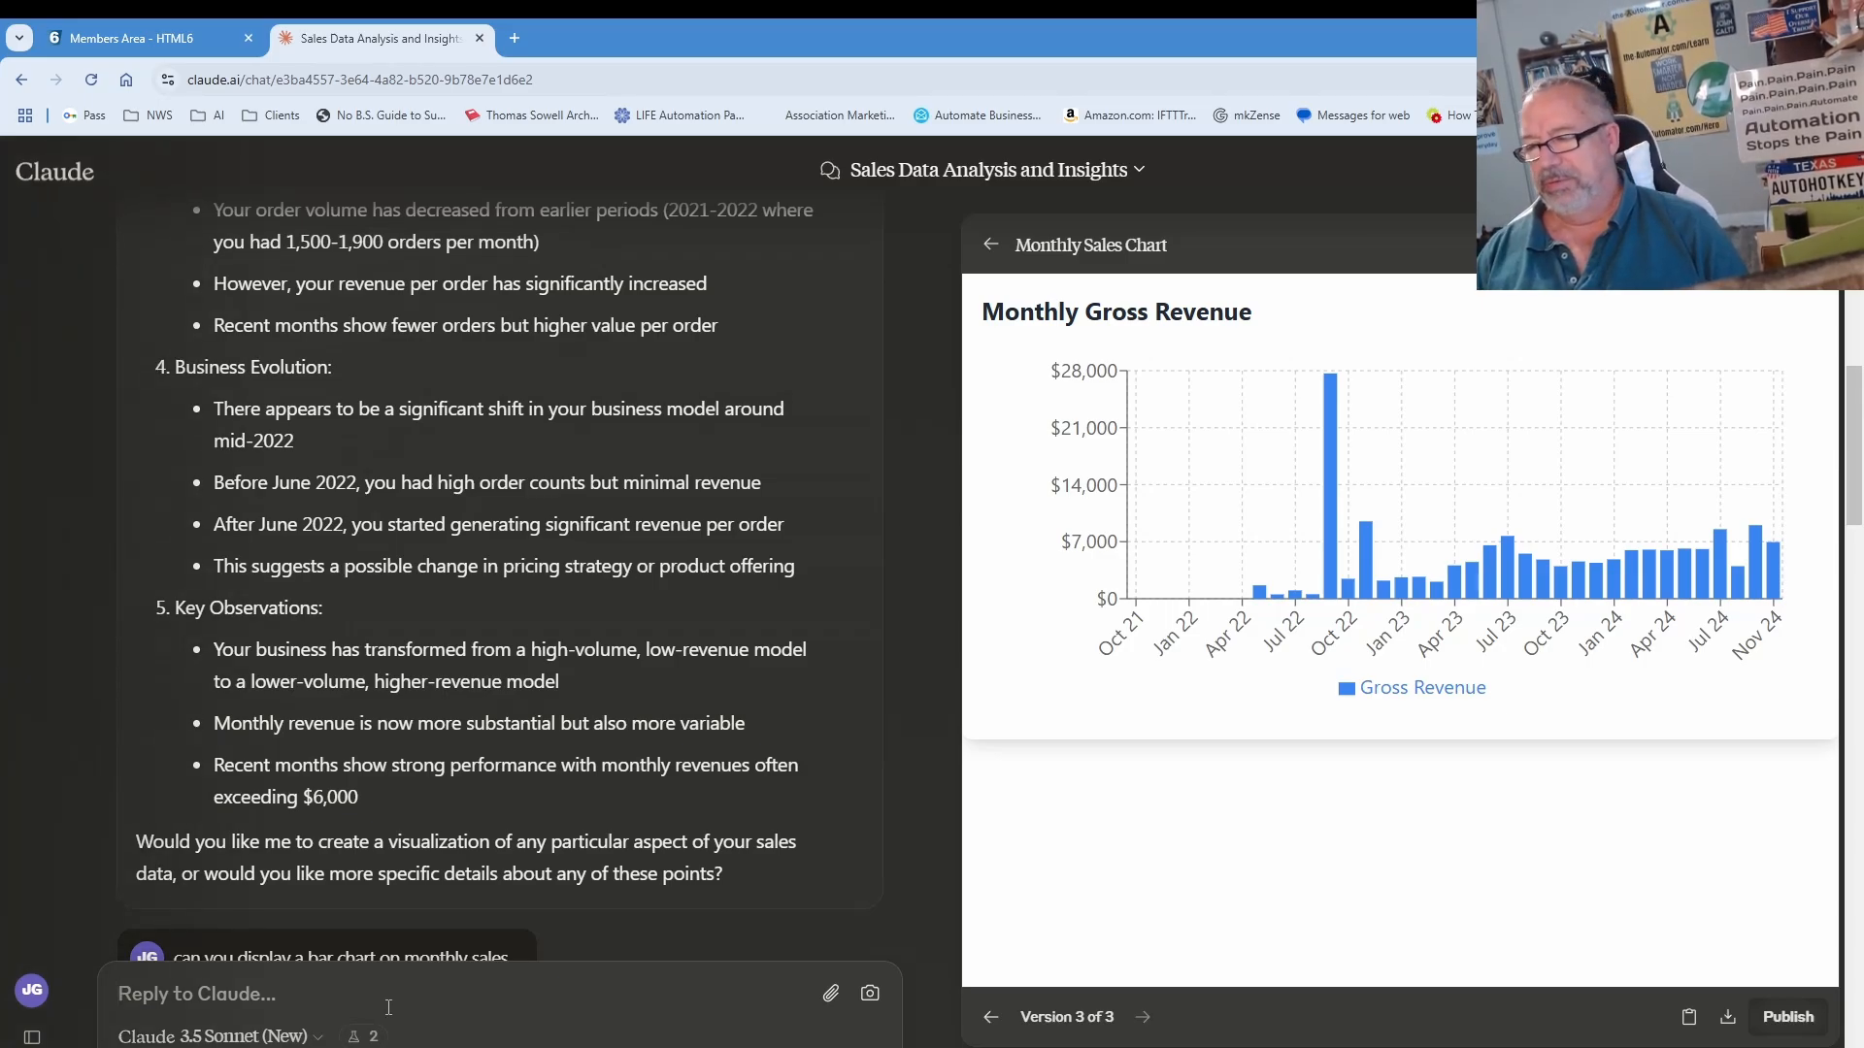
Step: Ask Claude whether it can project the revenue out 2 years
text(can you project out 2 years?)
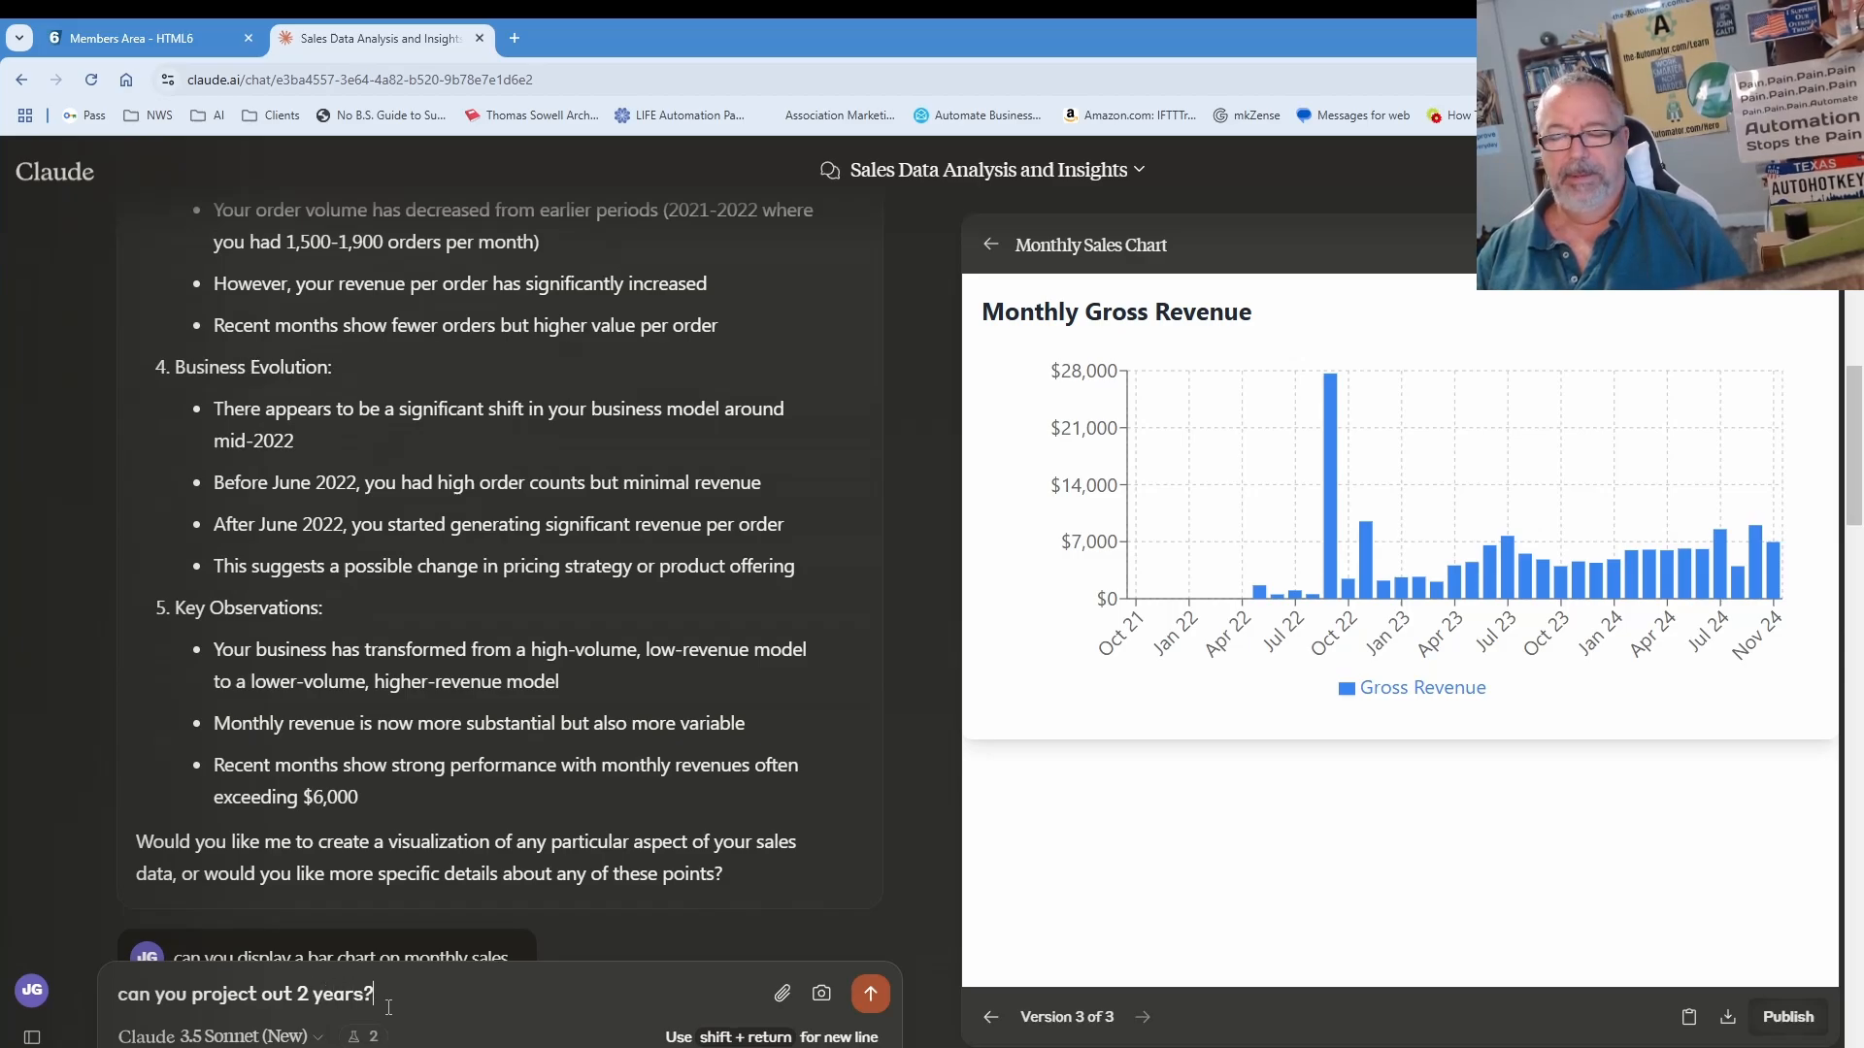
key(Return)
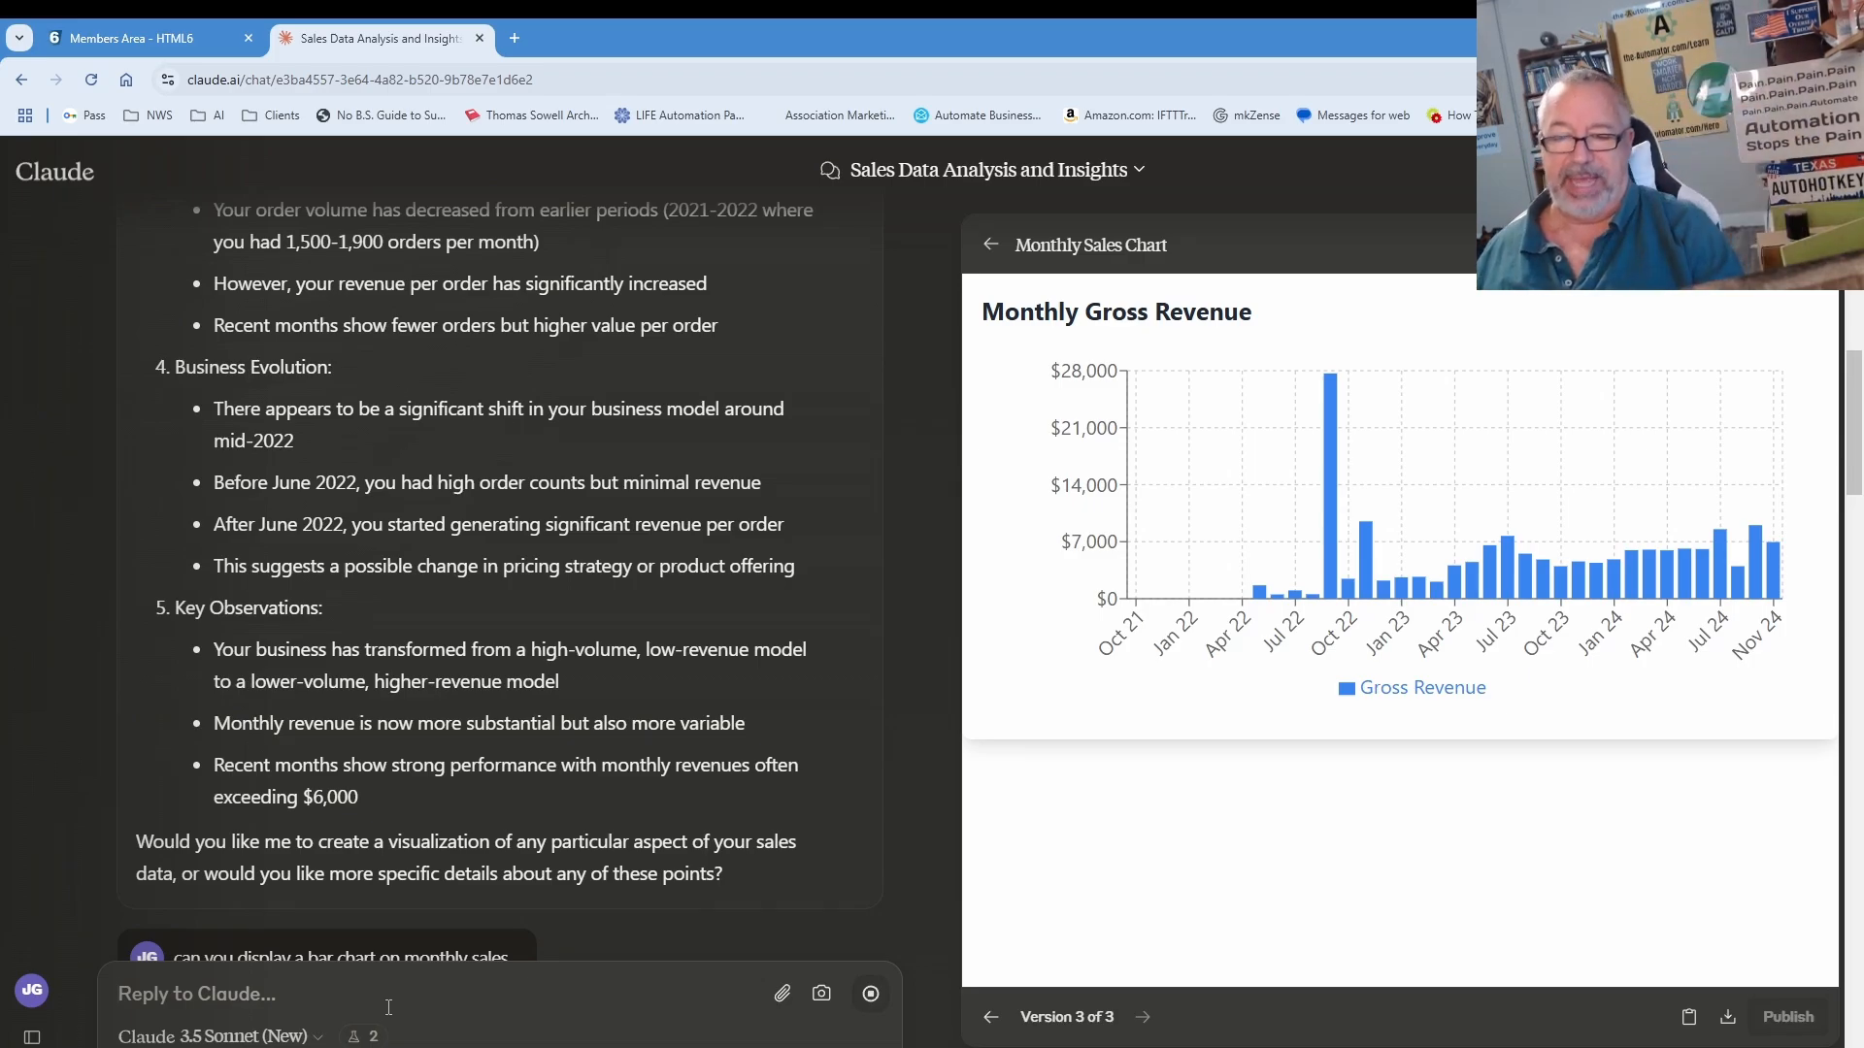
Step: Scroll down the chat to follow the Revenue History and 2-Year Projection chart
scroll(375, 927, down, 8)
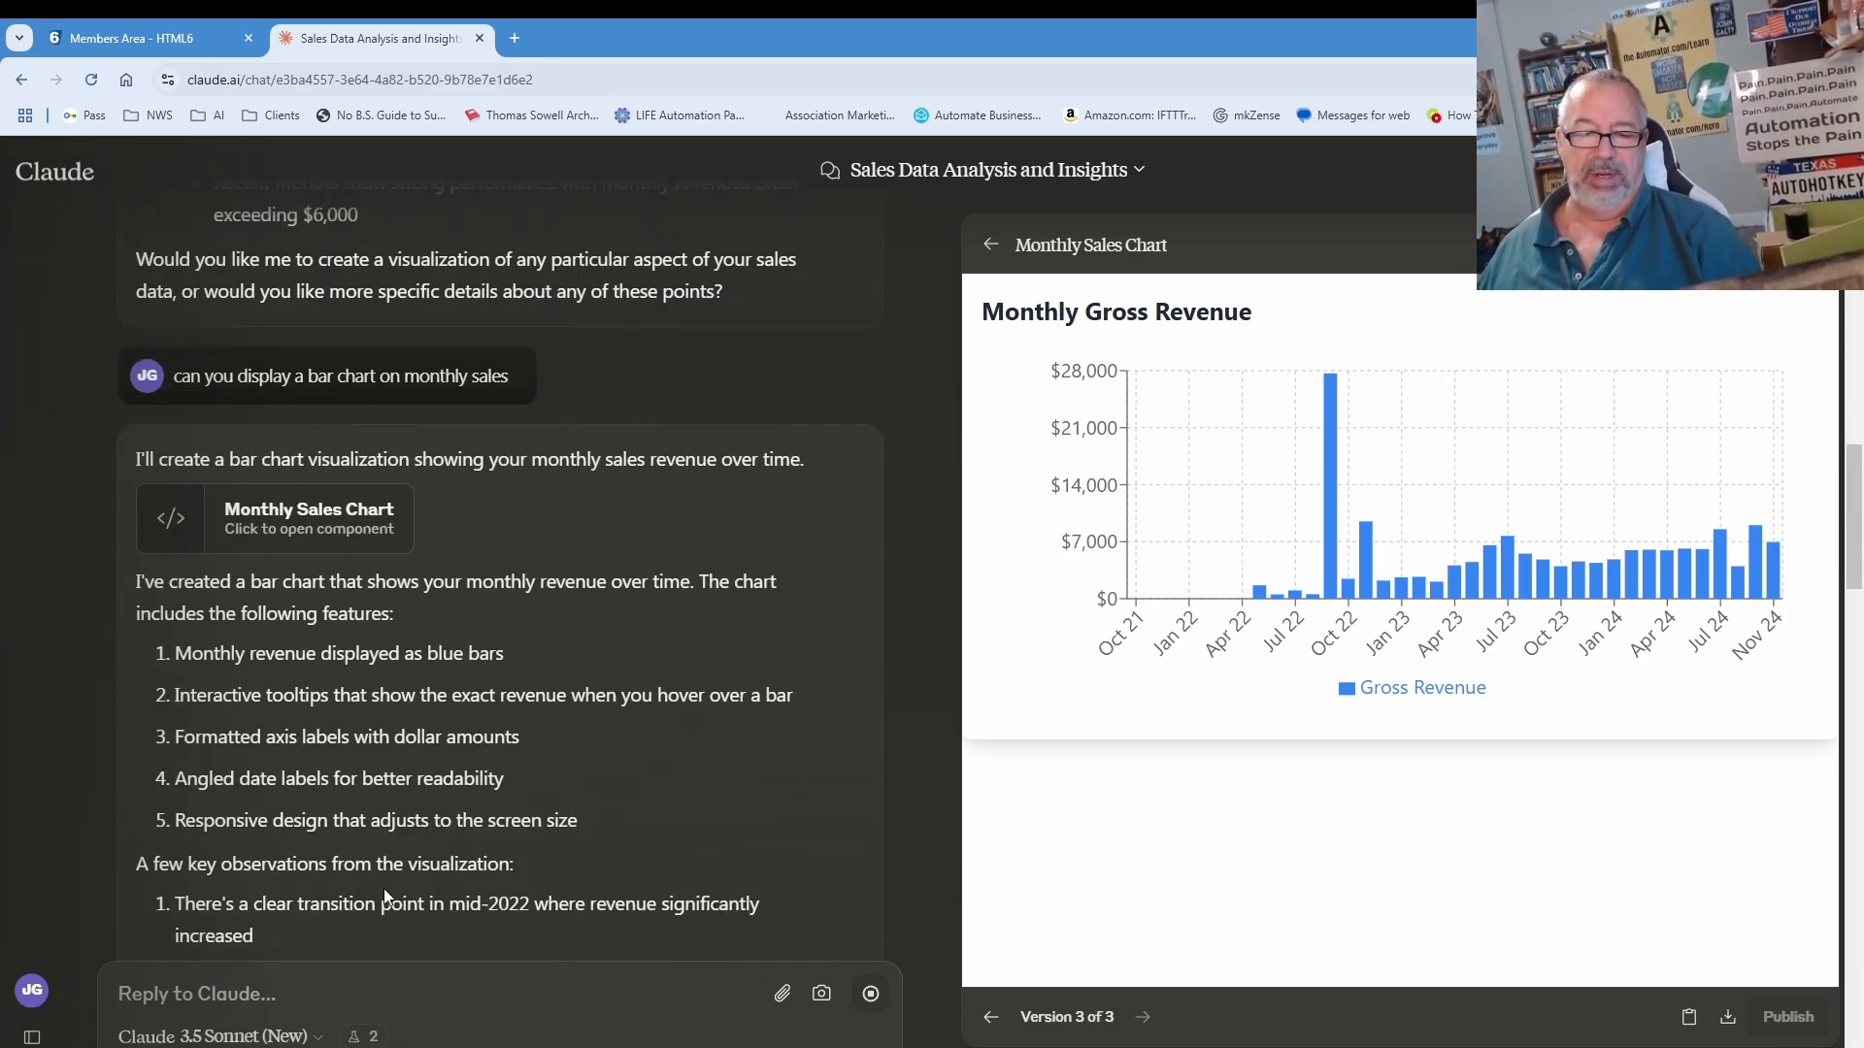
scroll(385, 888, down, 4)
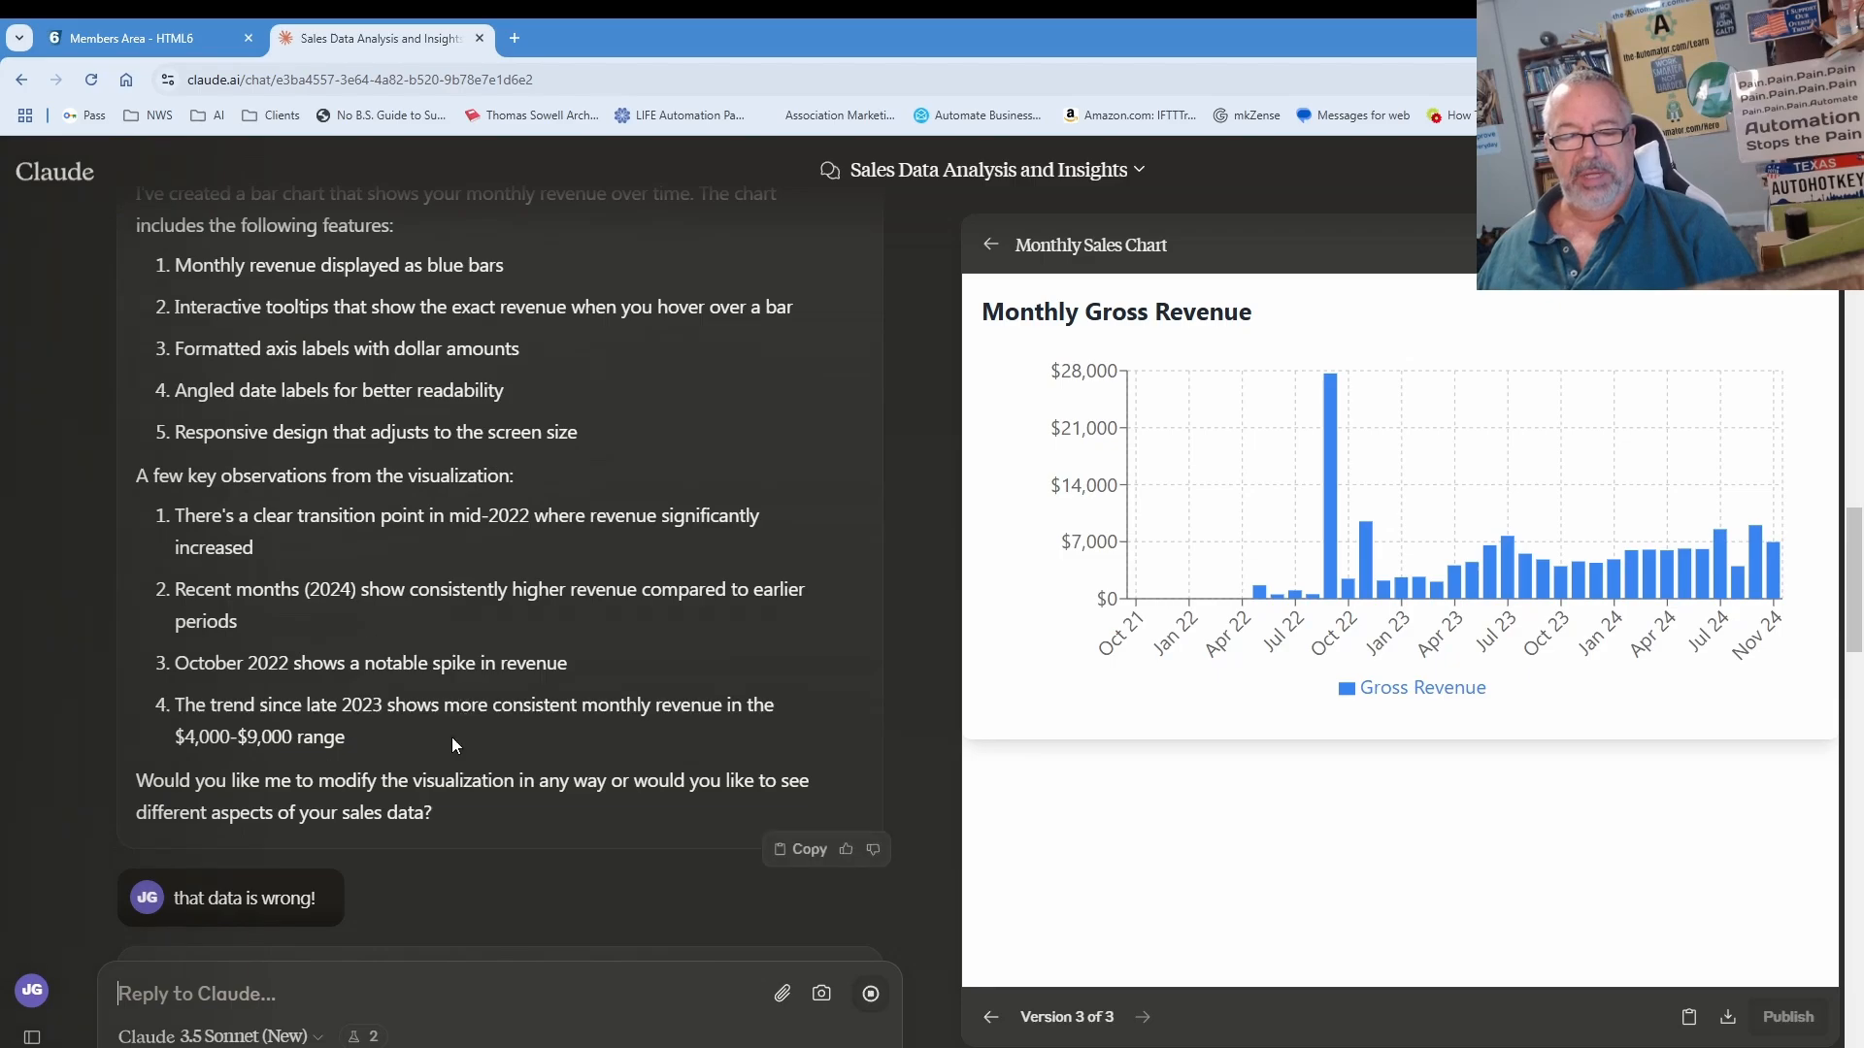
scroll(428, 786, down, 3)
scroll(428, 786, down, 15)
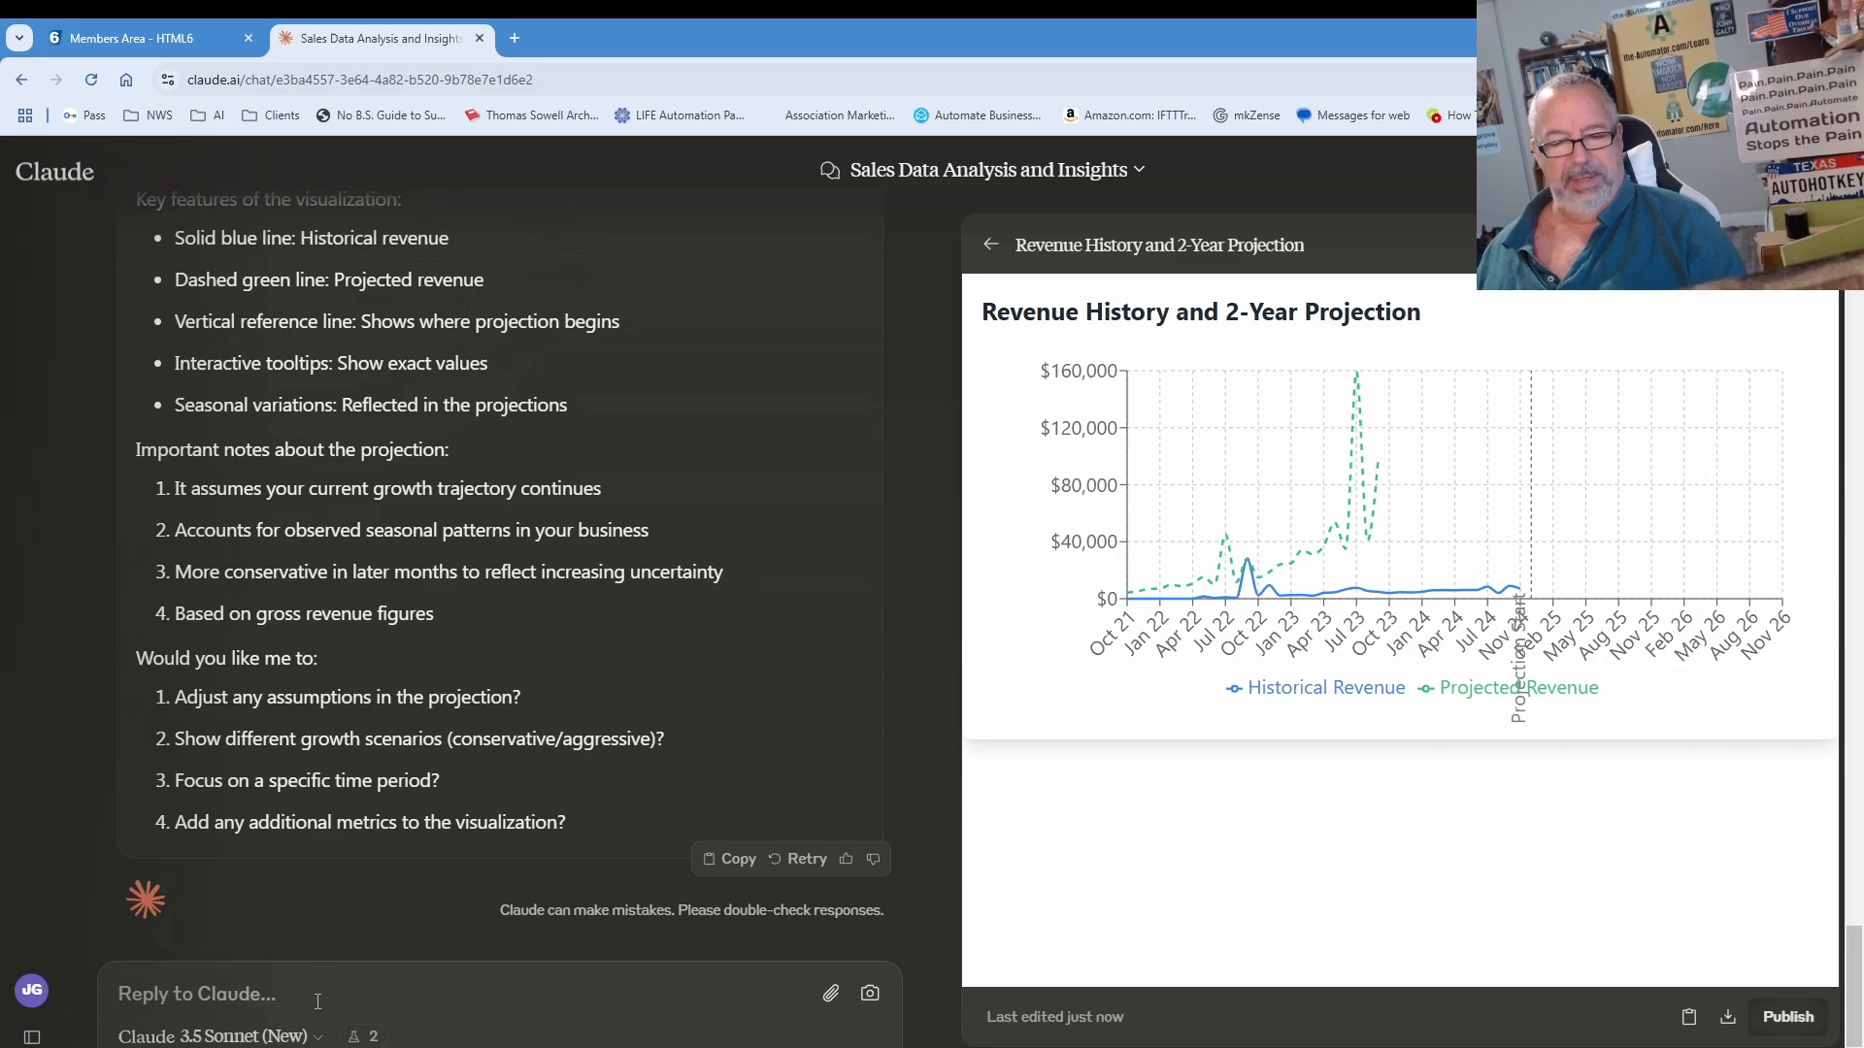
Step: Ask that the projection sit in the future, not overlaid on the current time period
text(your projection sho)
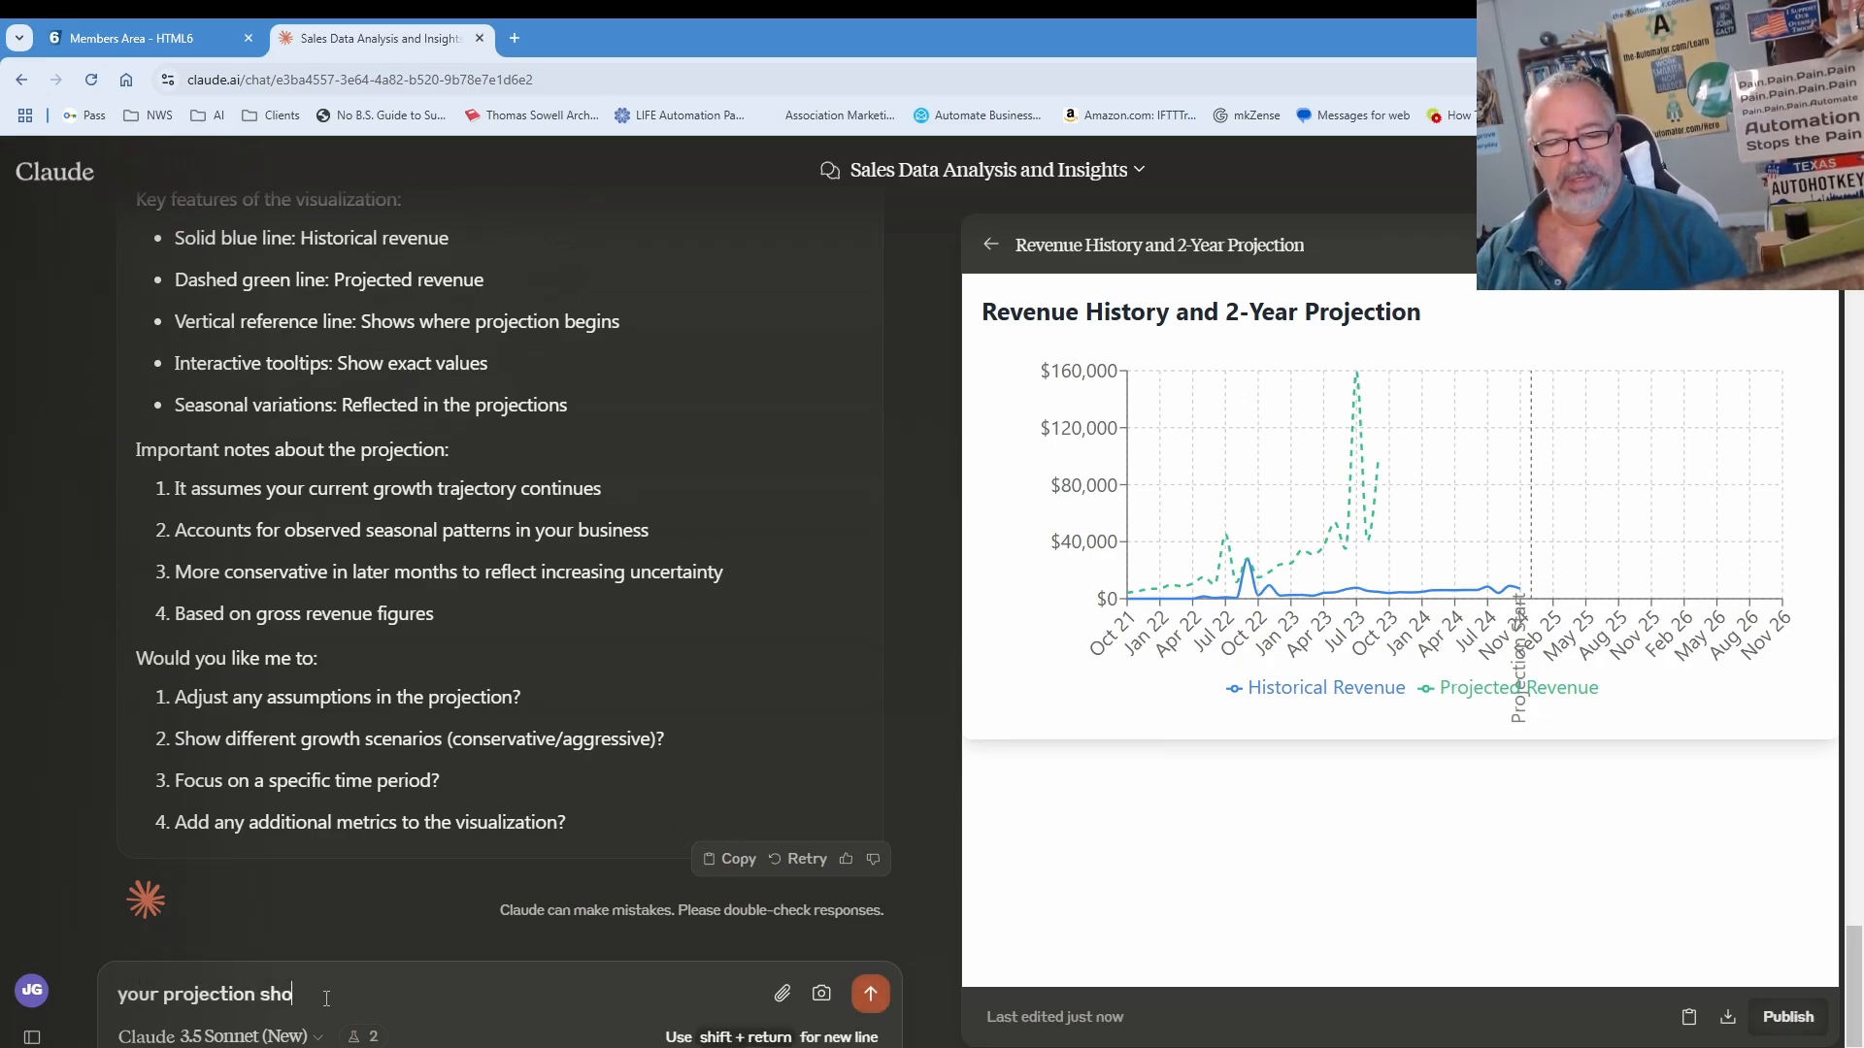
text(uld be in the future, not overlaye)
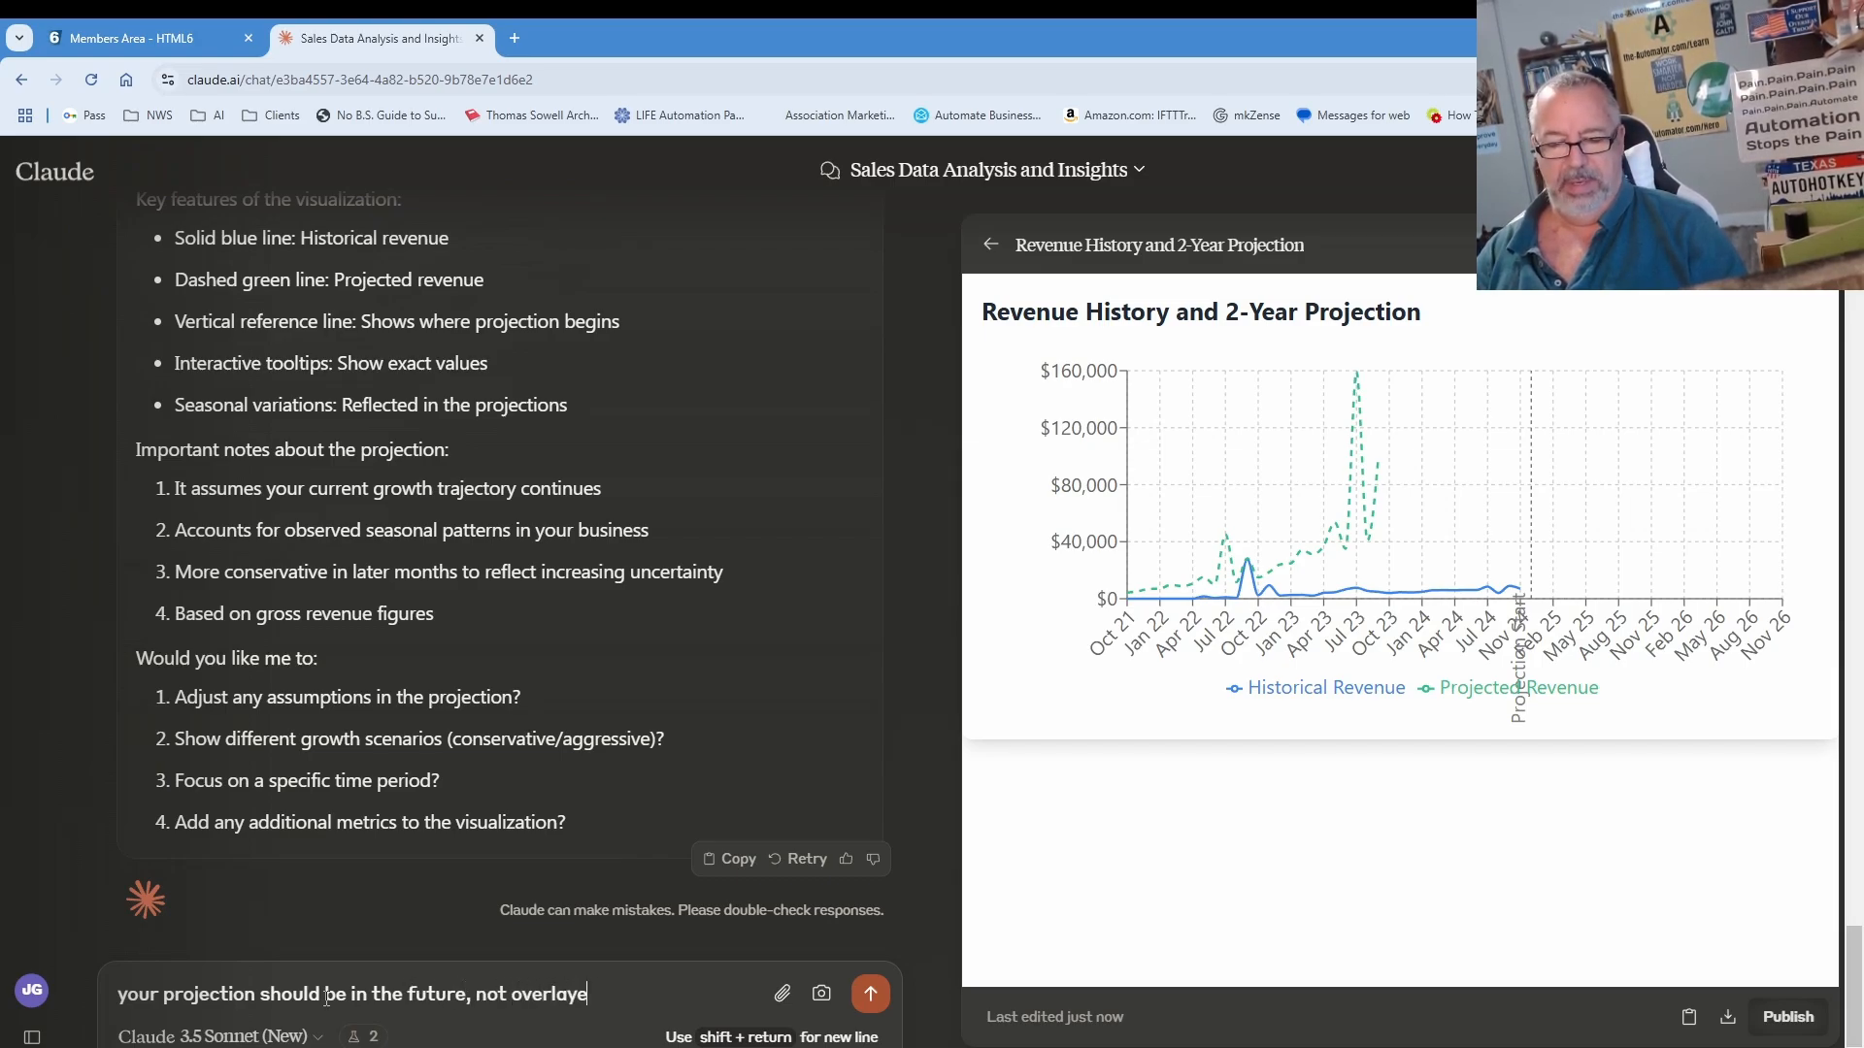
text(d on my current time )
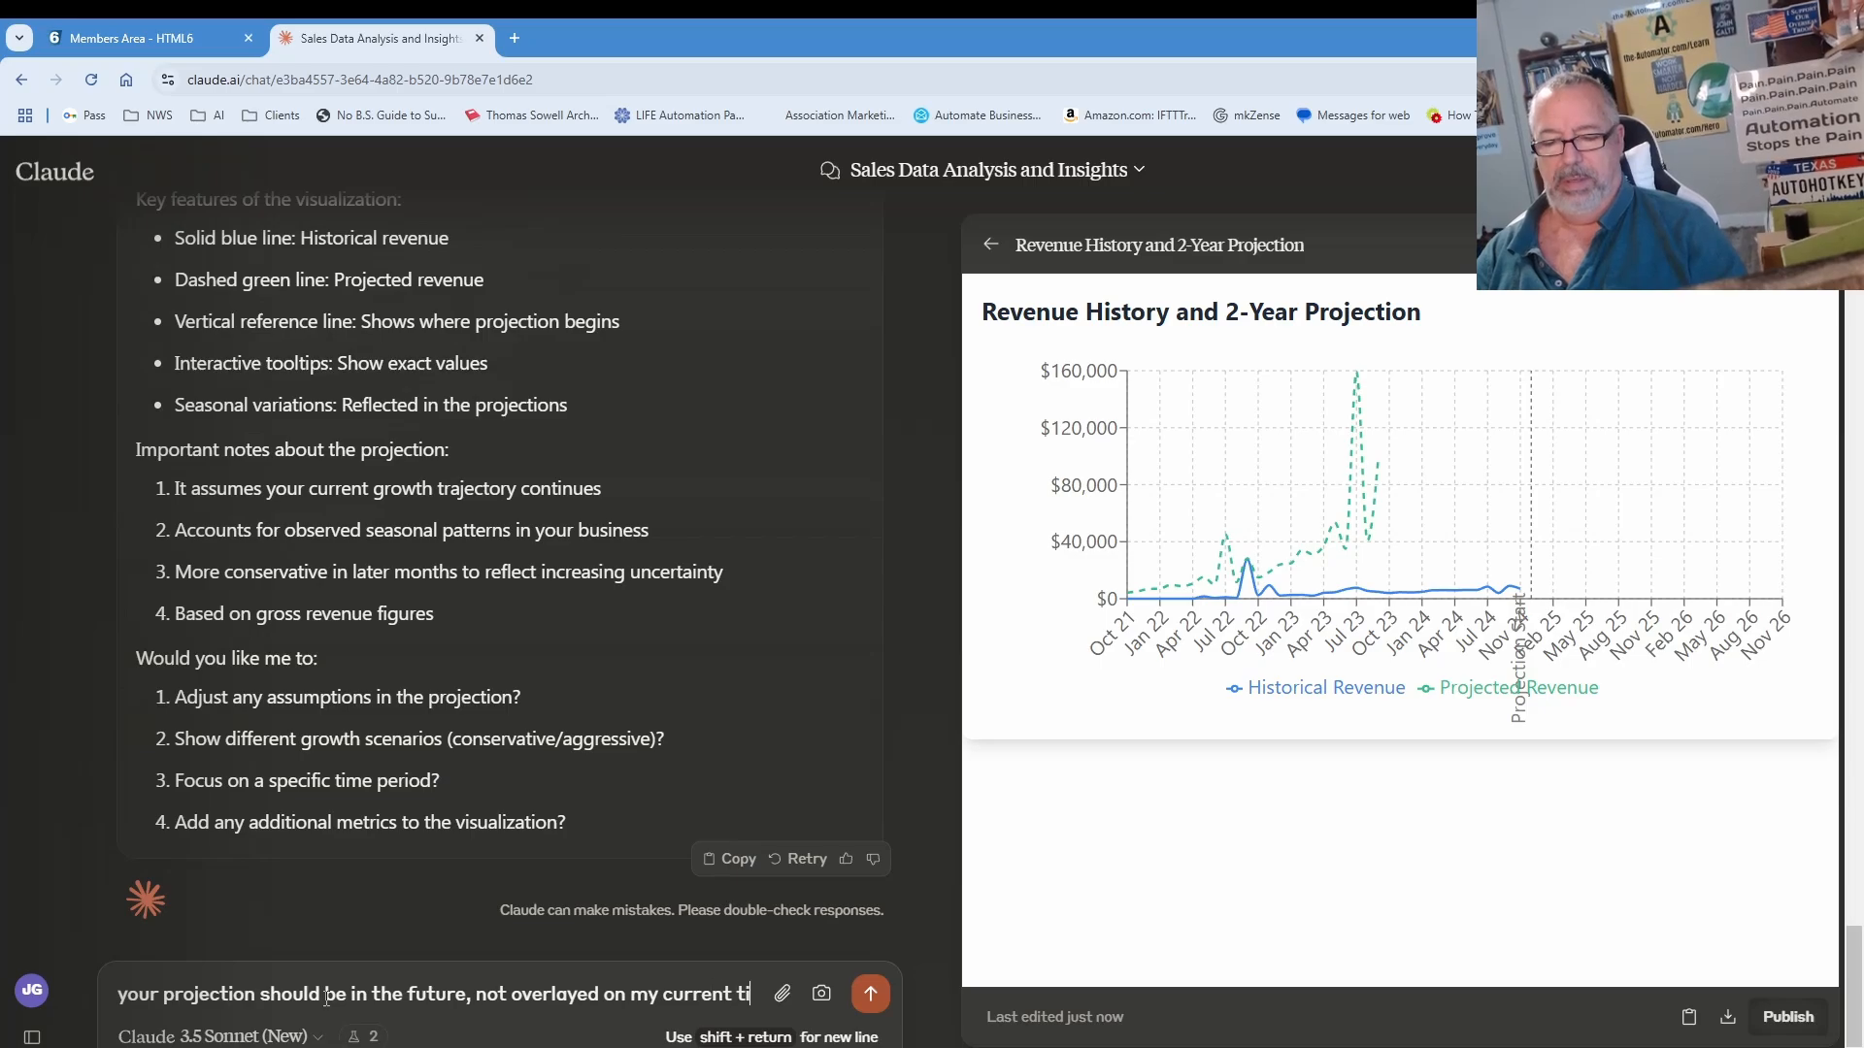
text(period)
key(Return)
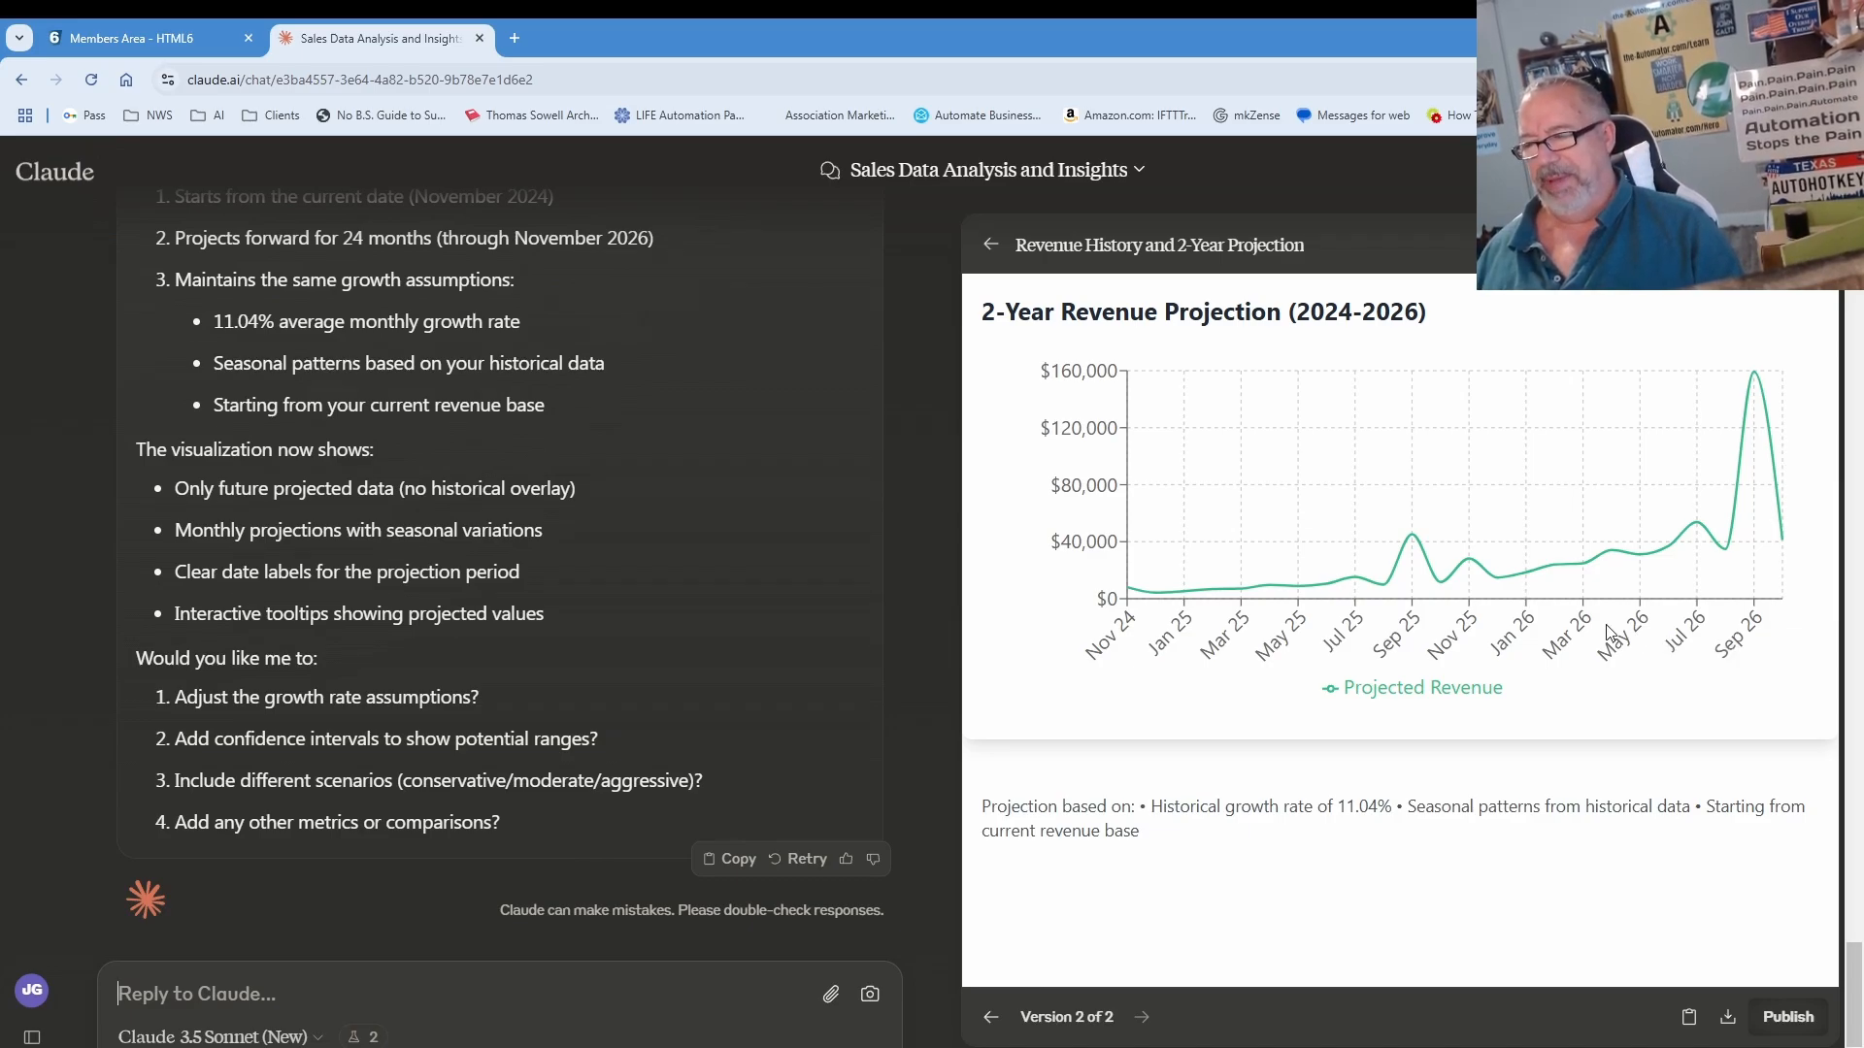
Step: Ask to return to the original data and plot sales and revenue by month in a bar chart
mouse_move(1757, 386)
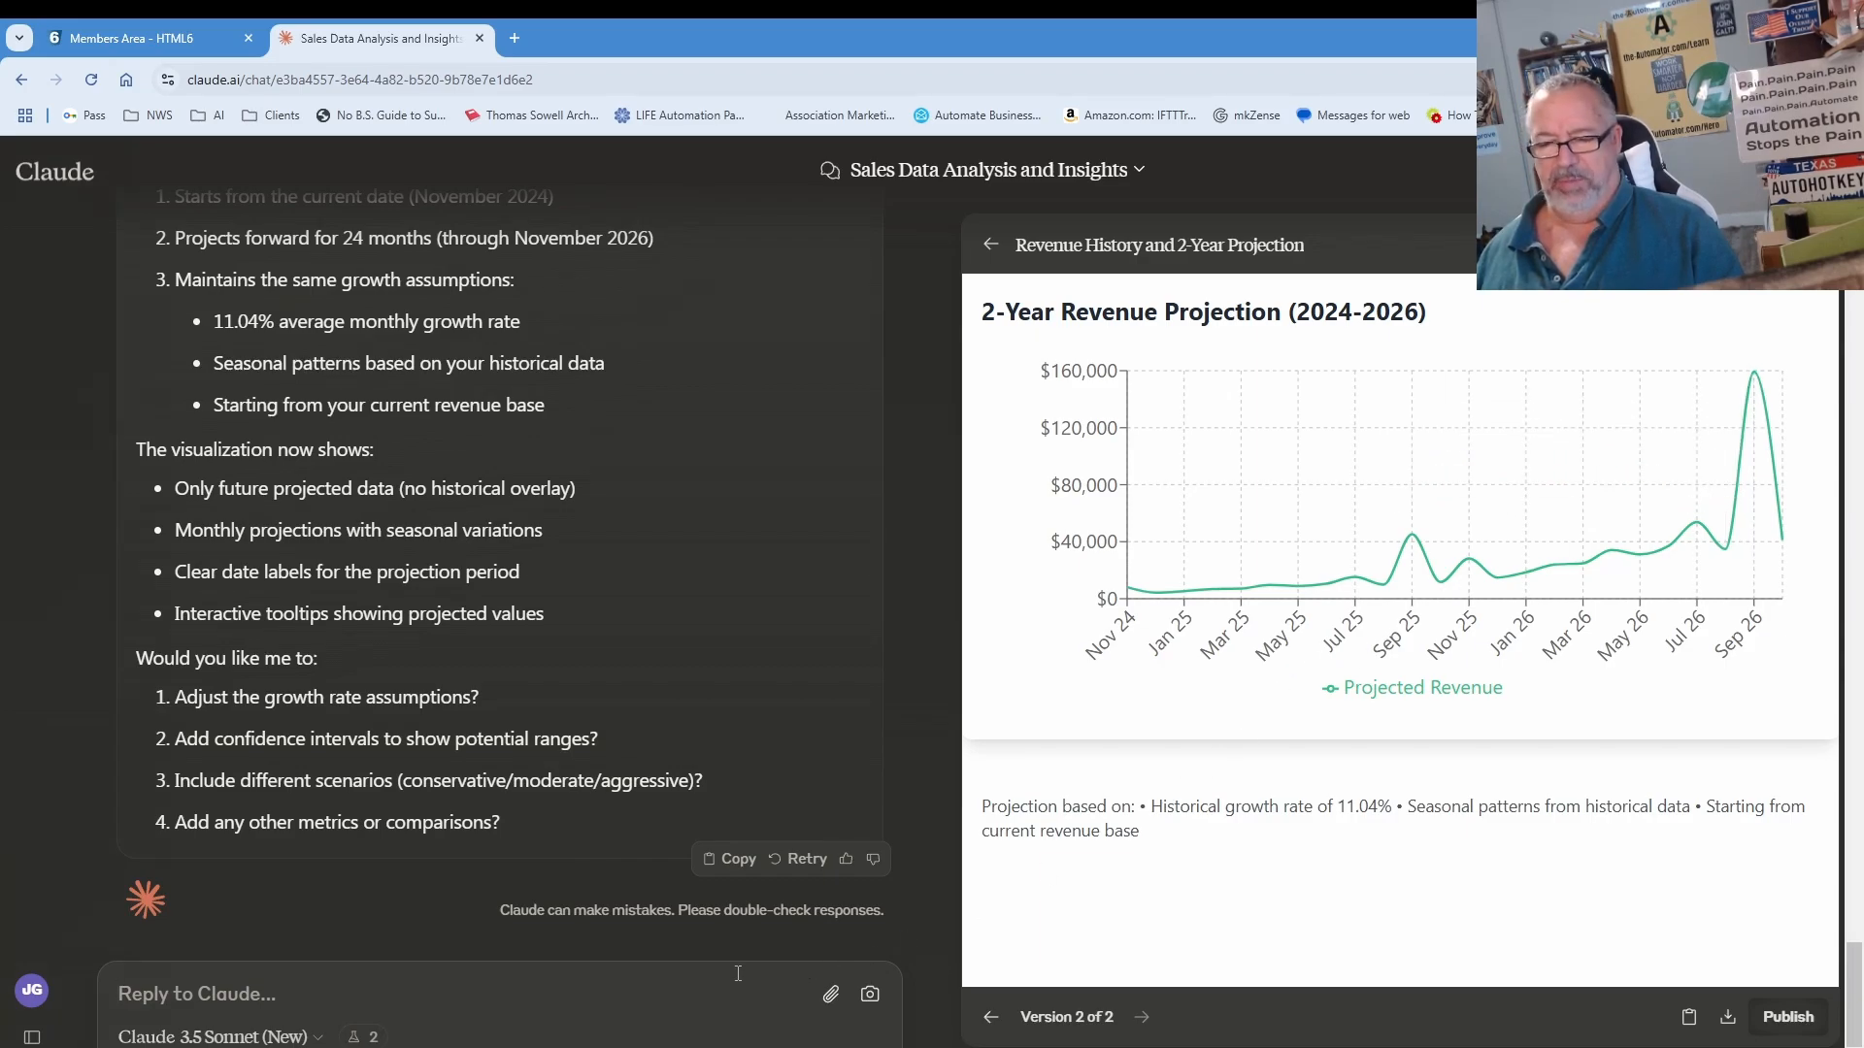
text(let)
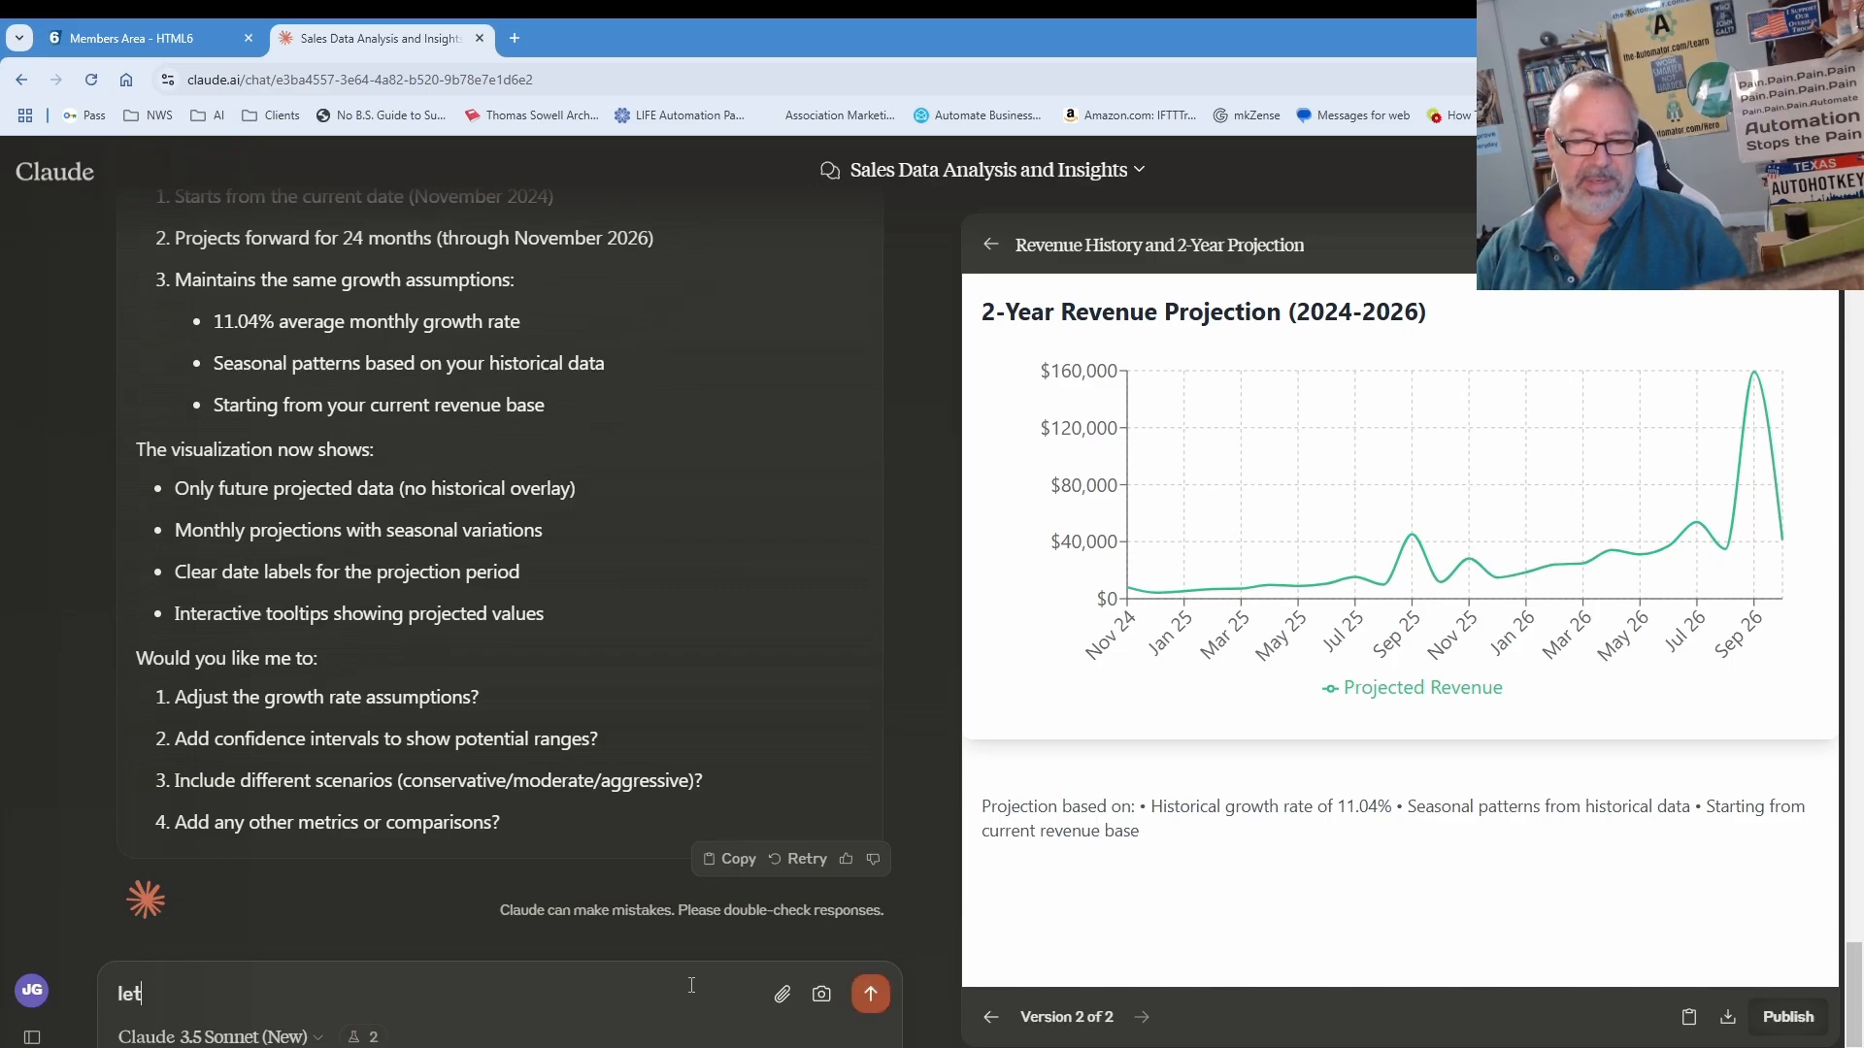
text('s go back to the original data.  Please show a bar chart t)
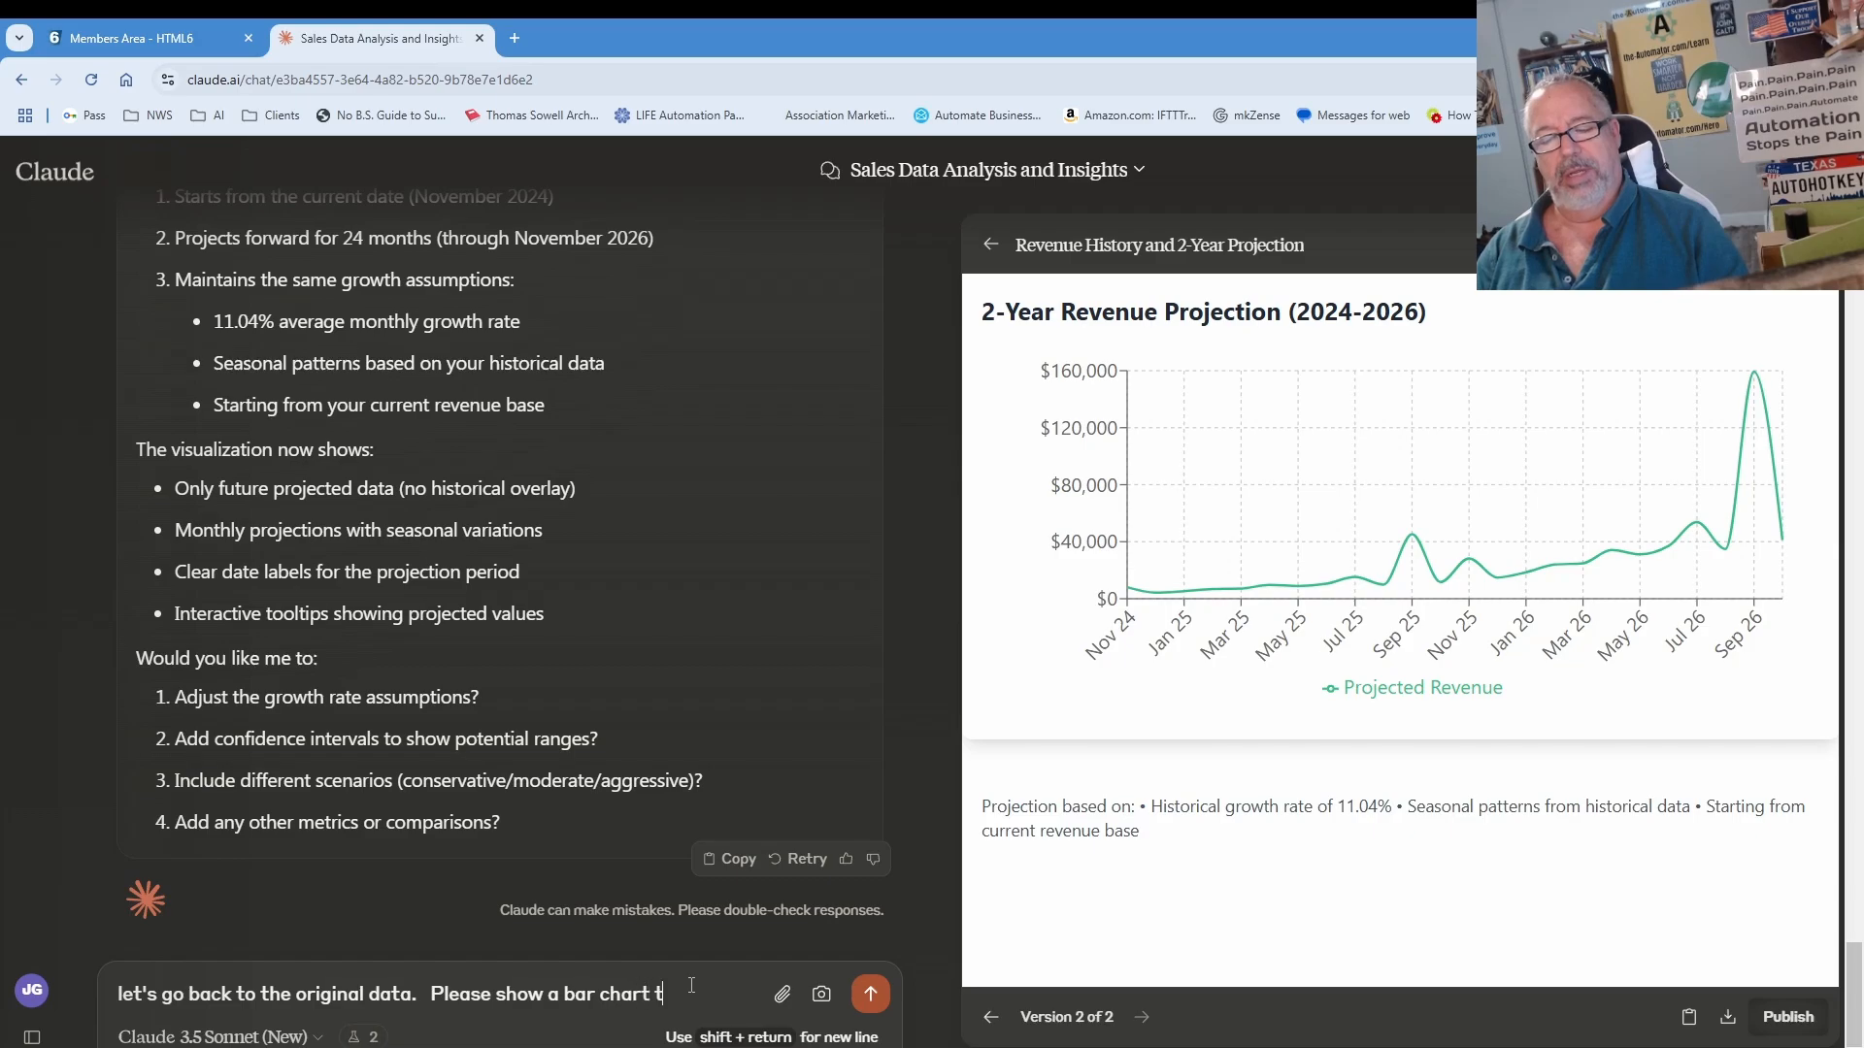
text(hat plots sale)
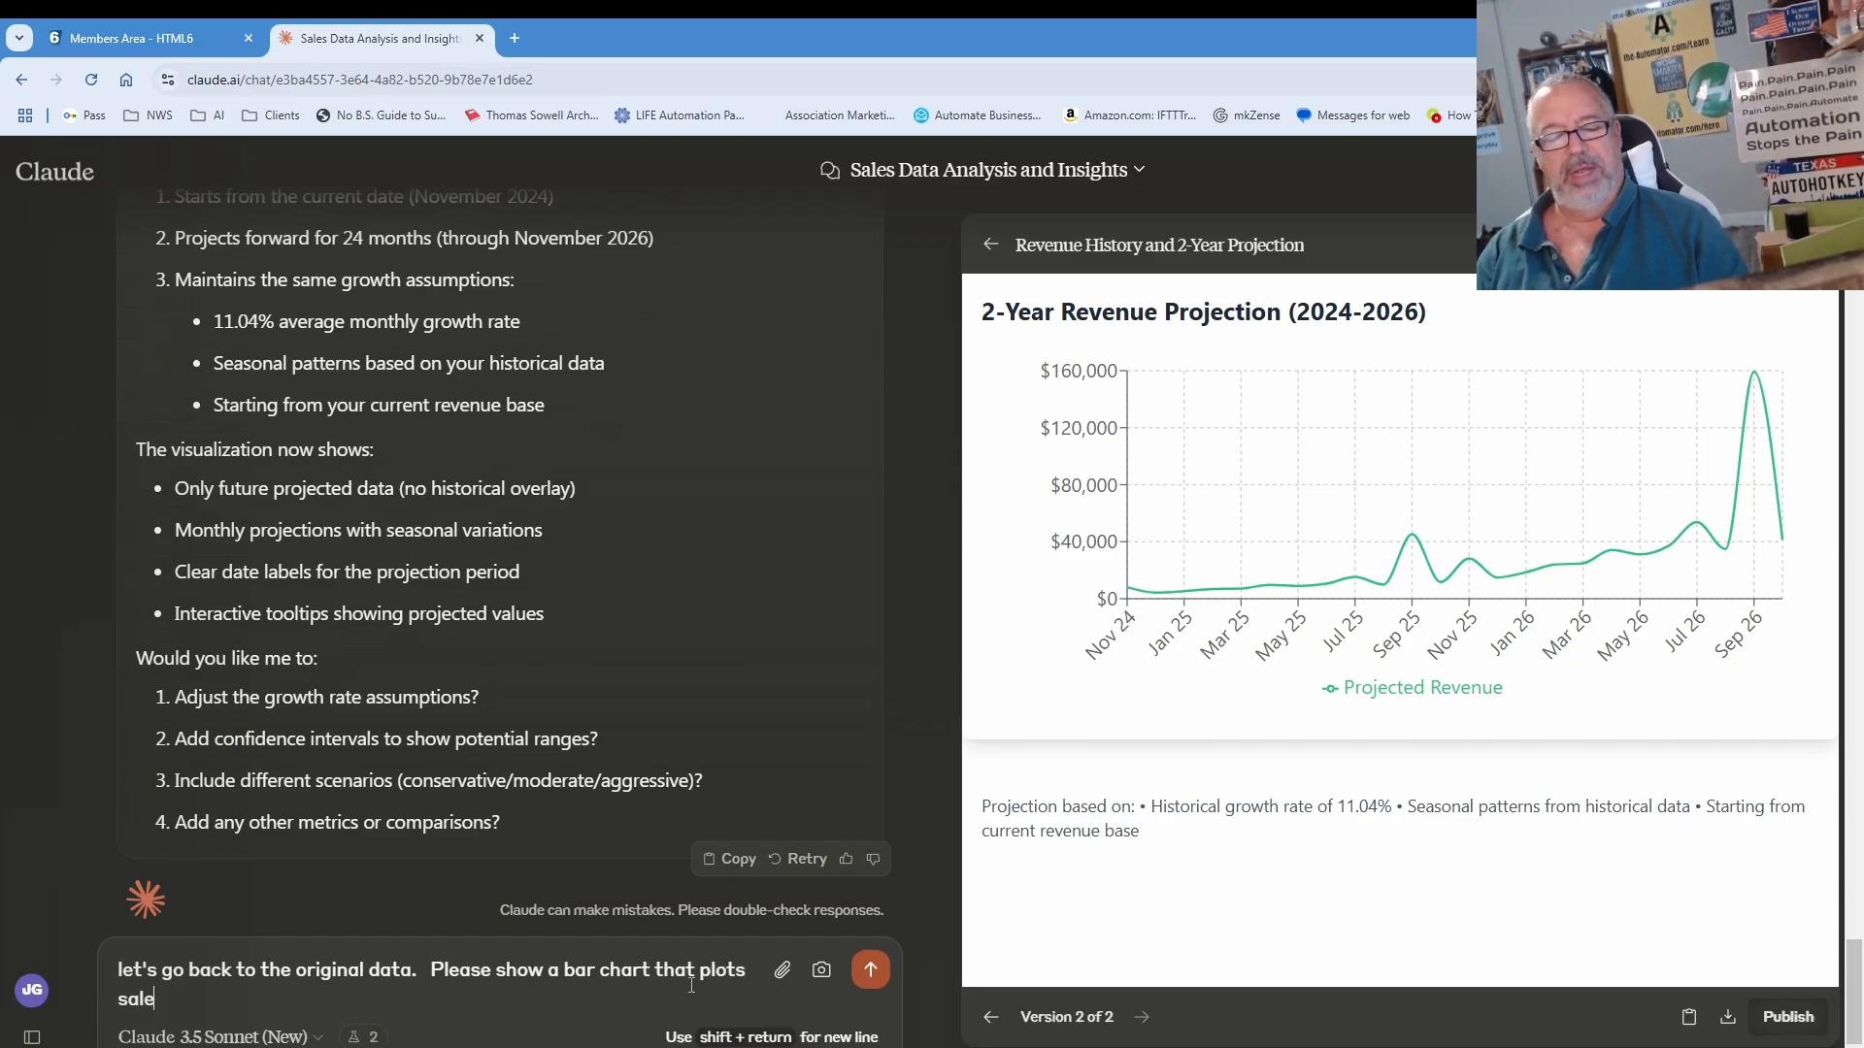
text(s and remven)
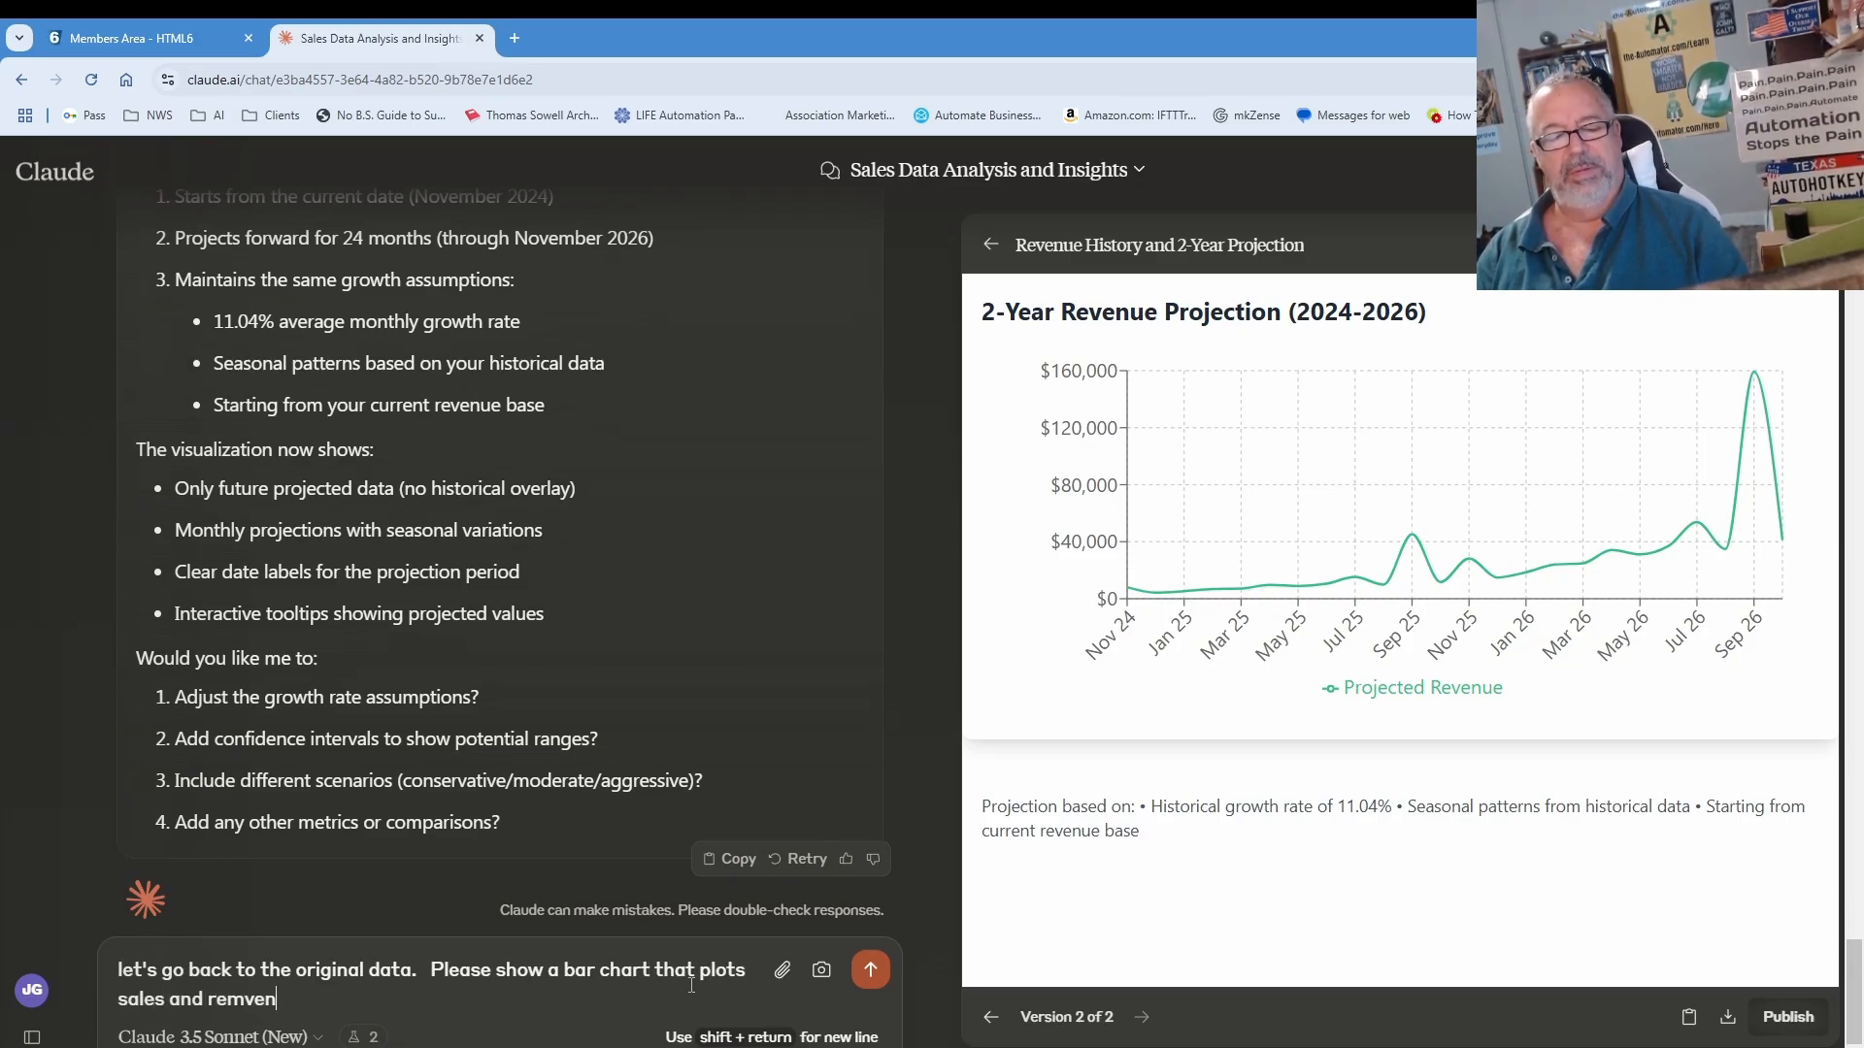
key(BackSpace)
key(BackSpace)
key(BackSpace)
key(BackSpace)
text(ven)
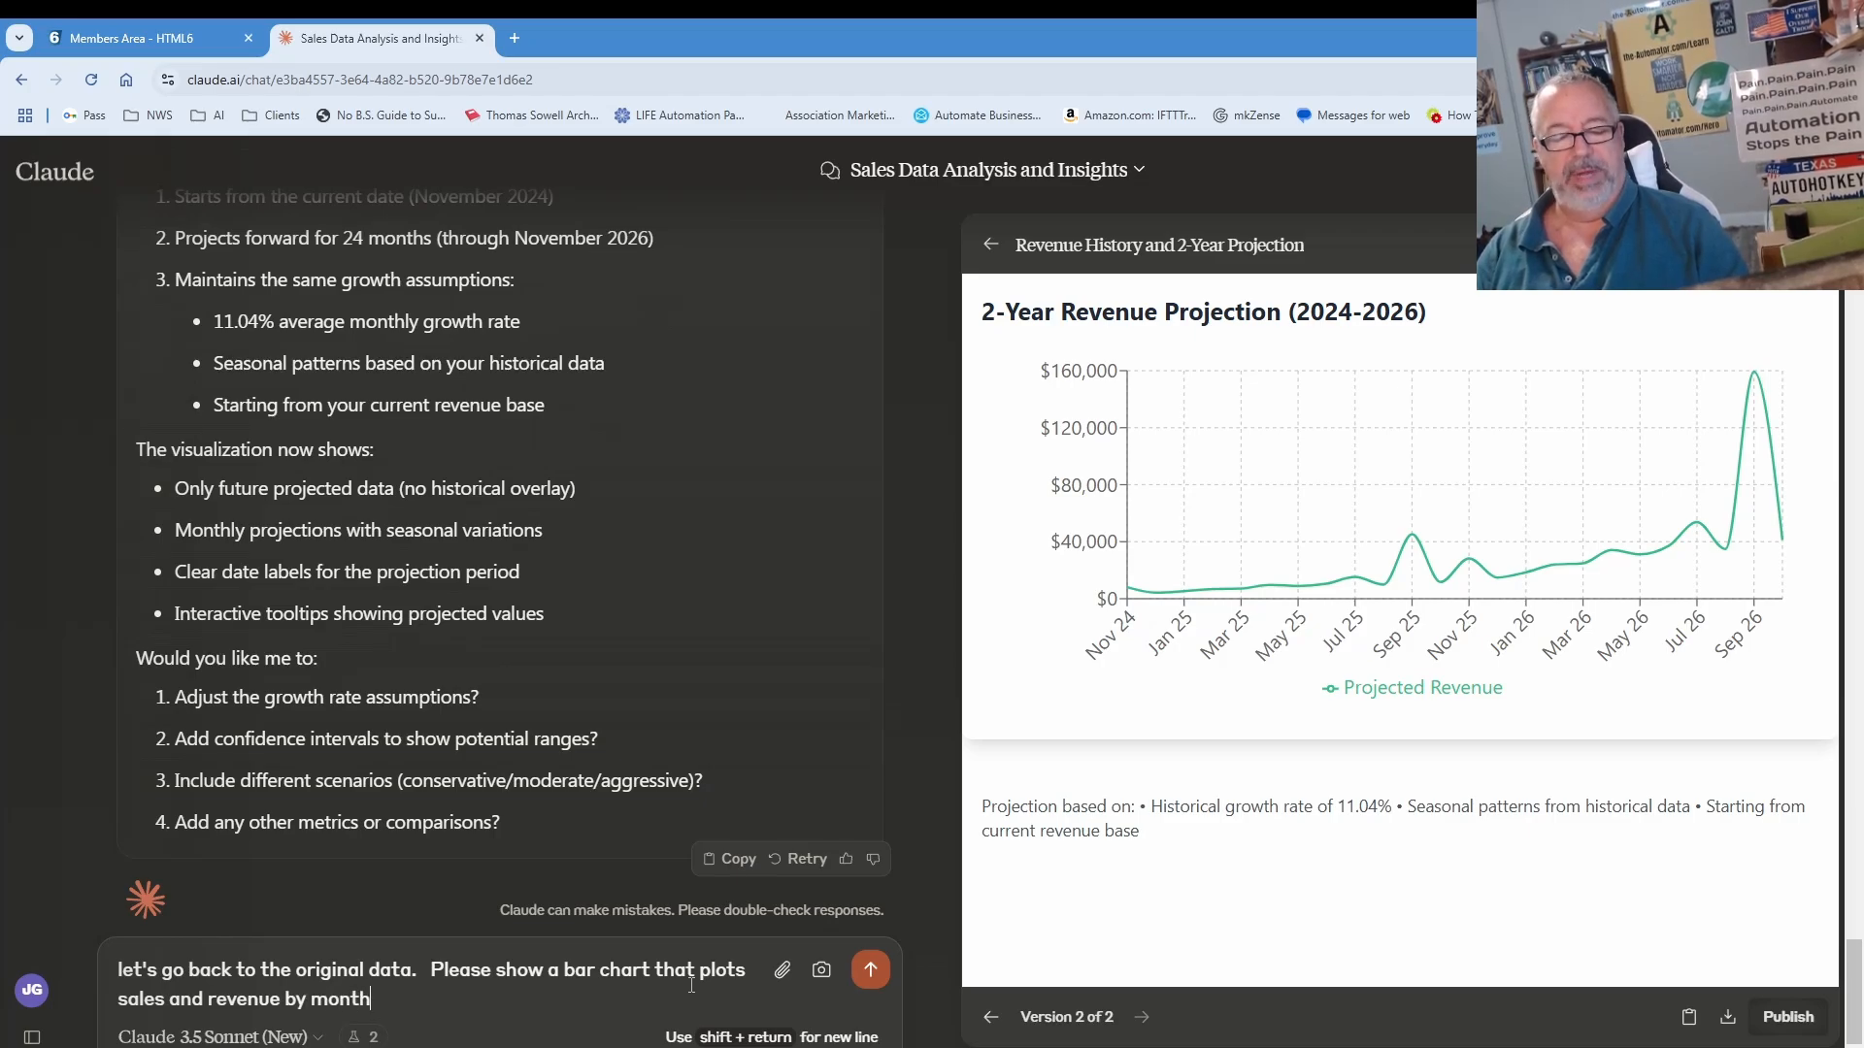
key(Return)
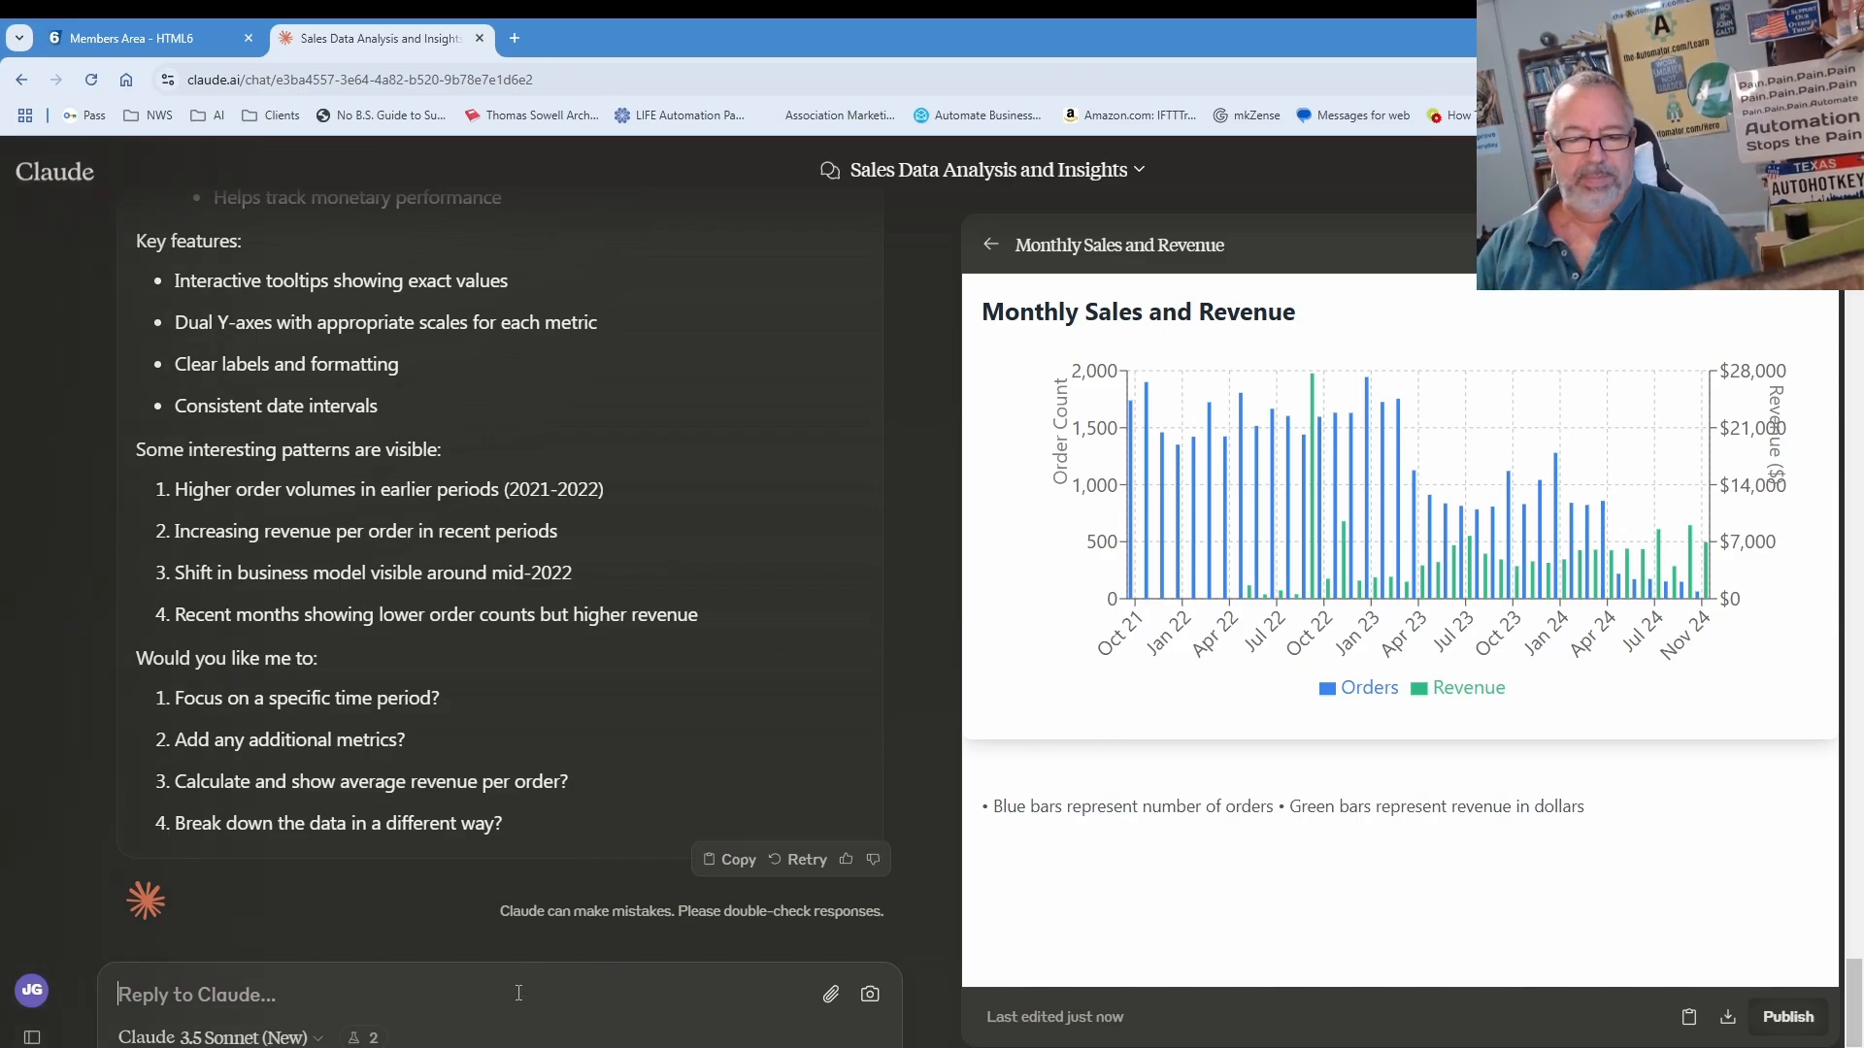
Step: Ask Claude to redraw the monthly chart as a scatterplot with orders and revenue regression lines and R-squared values
text(please recreate )
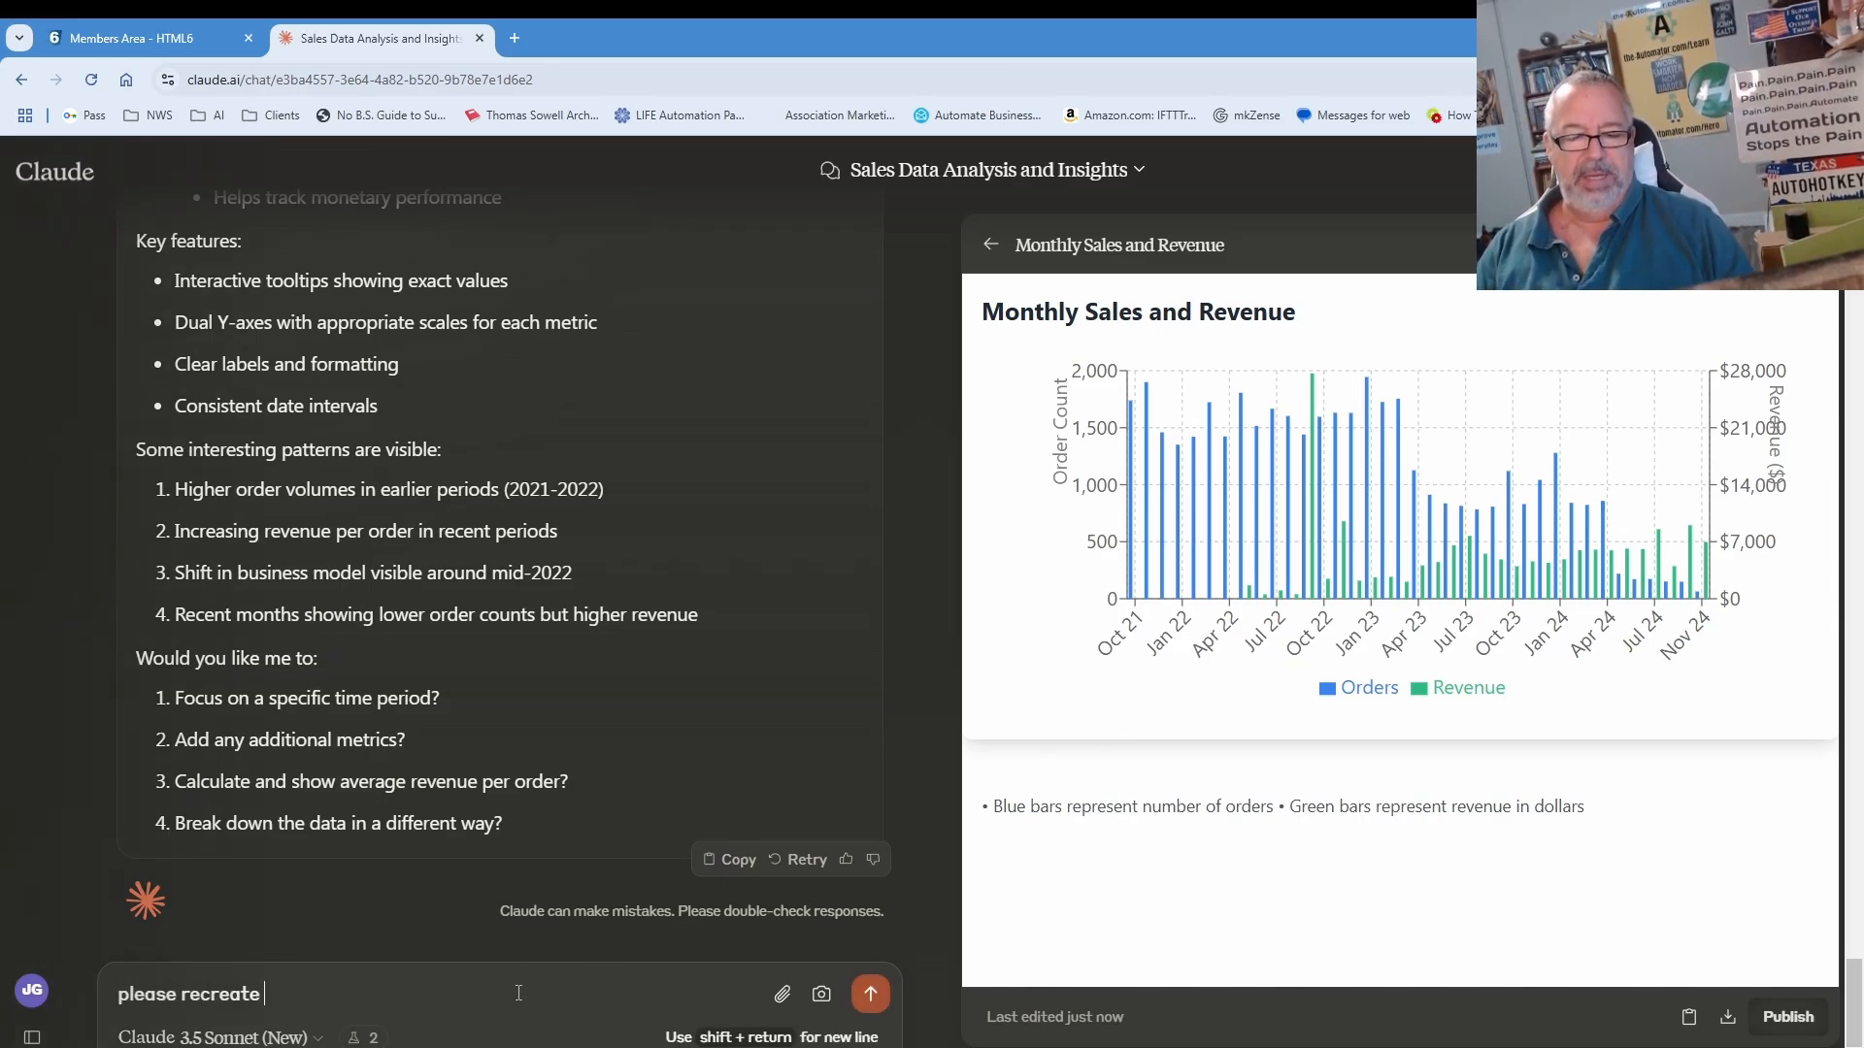
text(that in a scatterplot.   also including two linear reg)
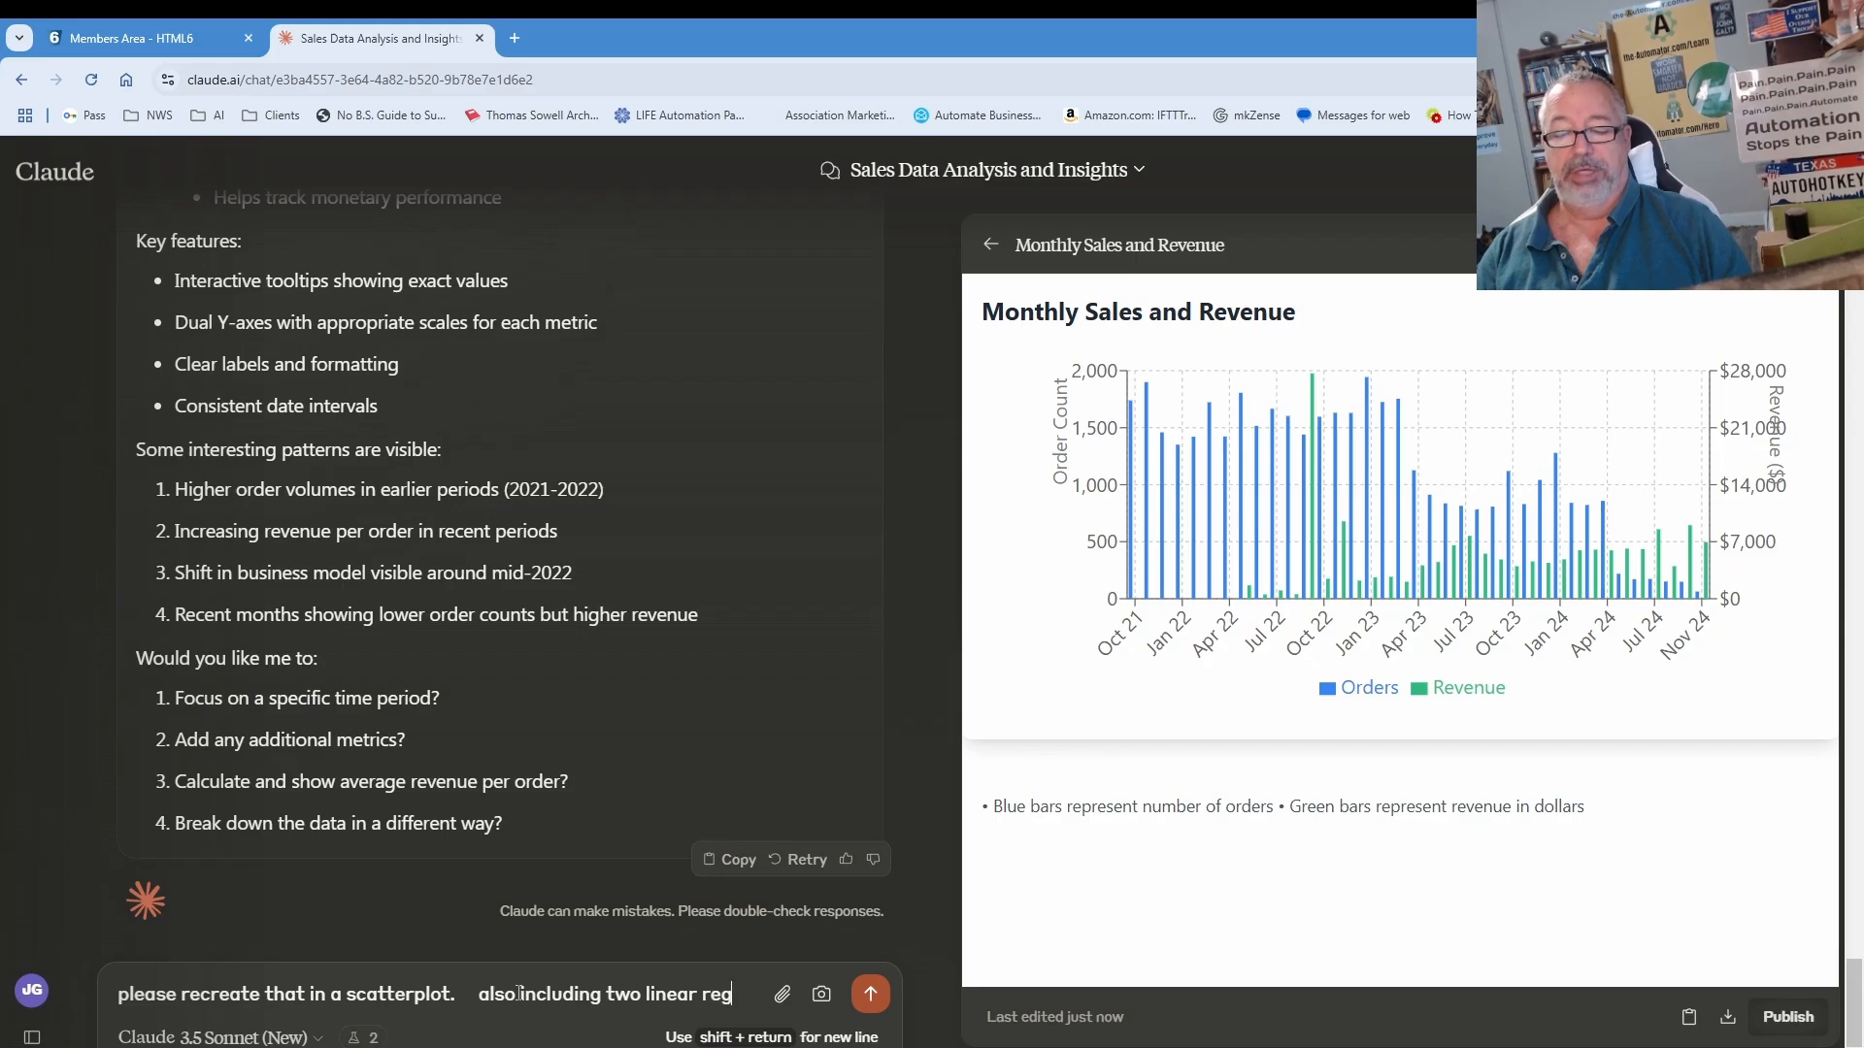
text(es for orders and re)
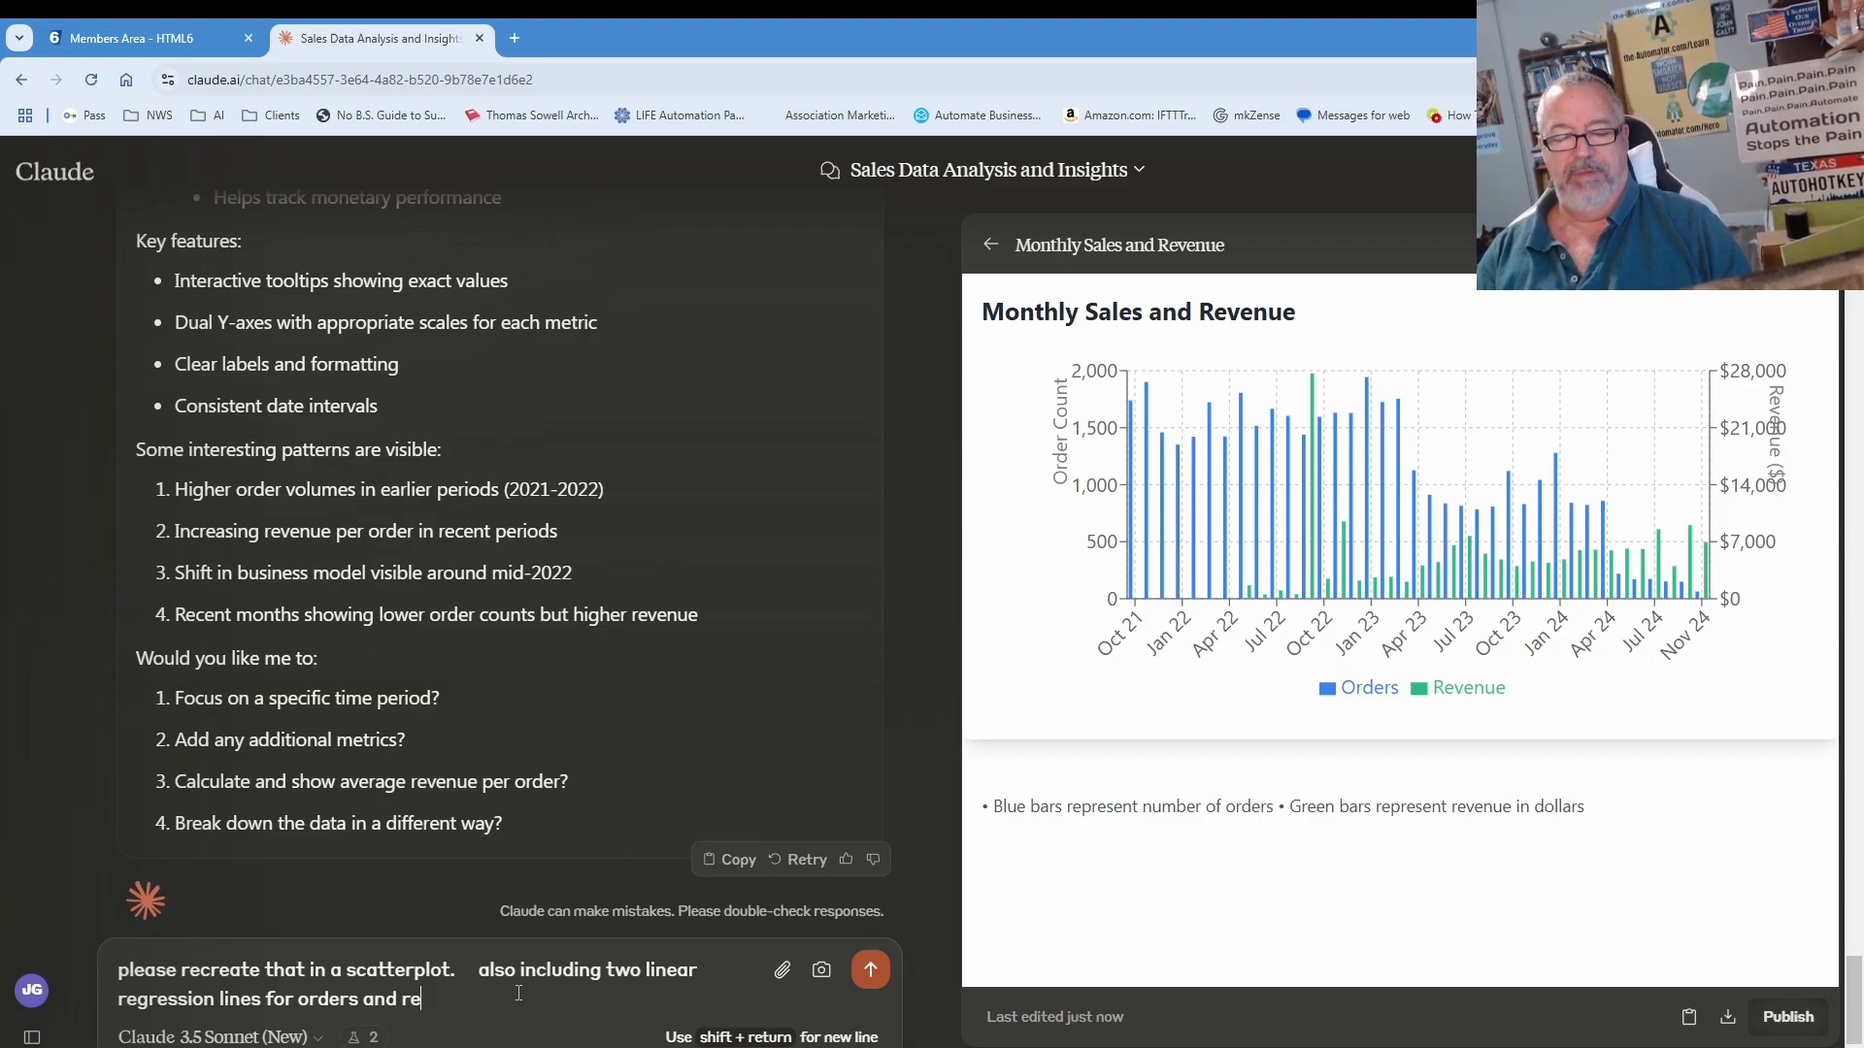
text(venue.  also show me the r)
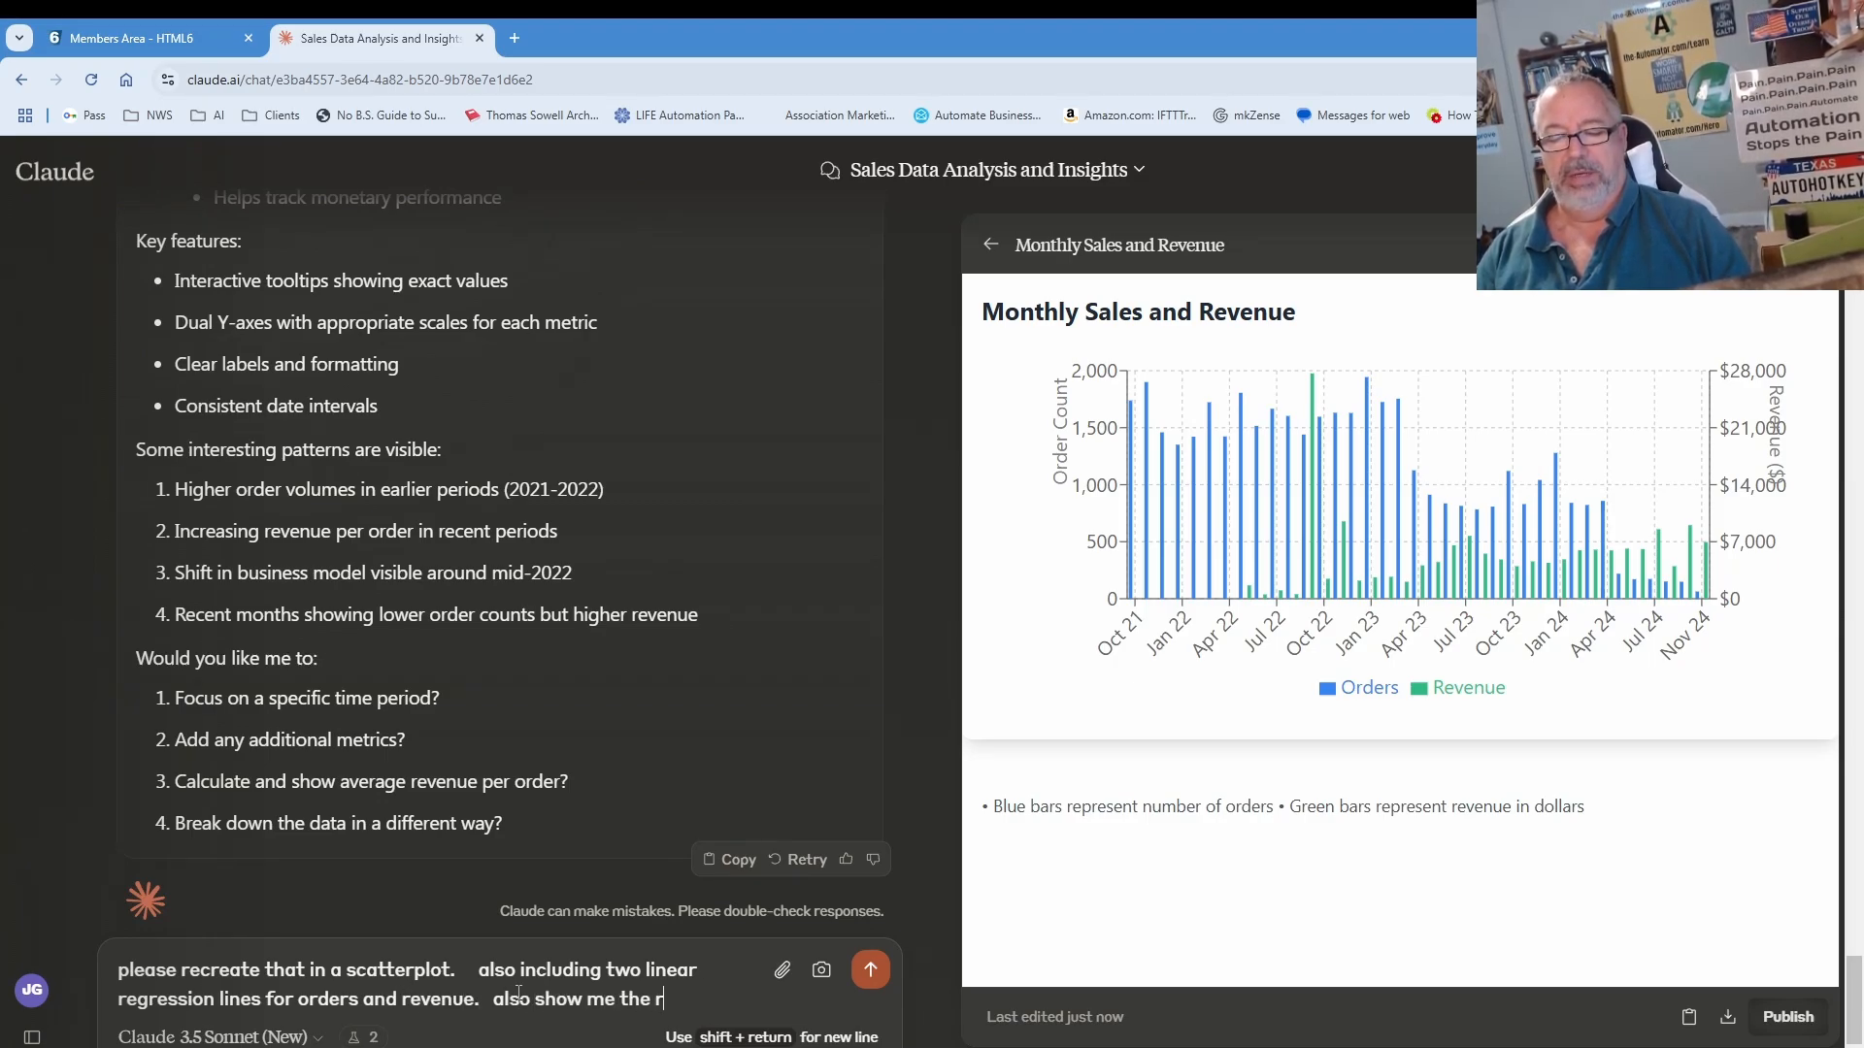
text(-squ)
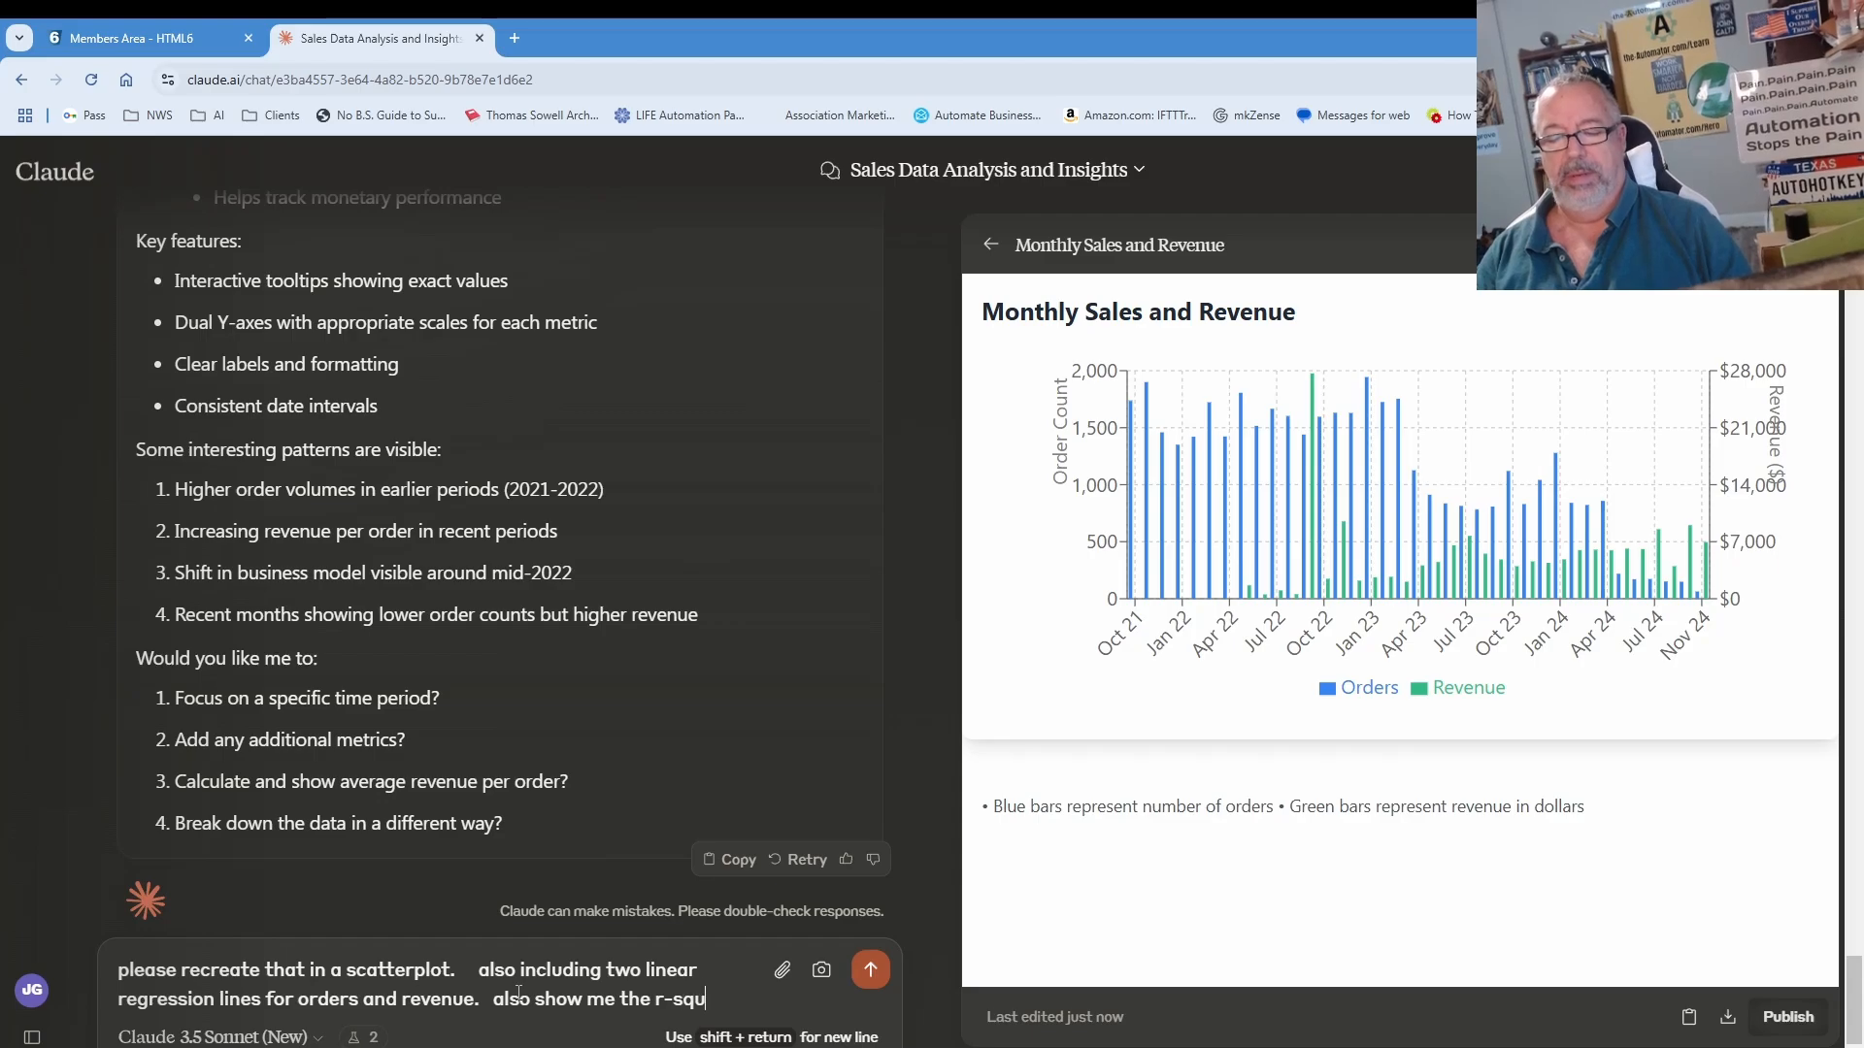
text(are of each.)
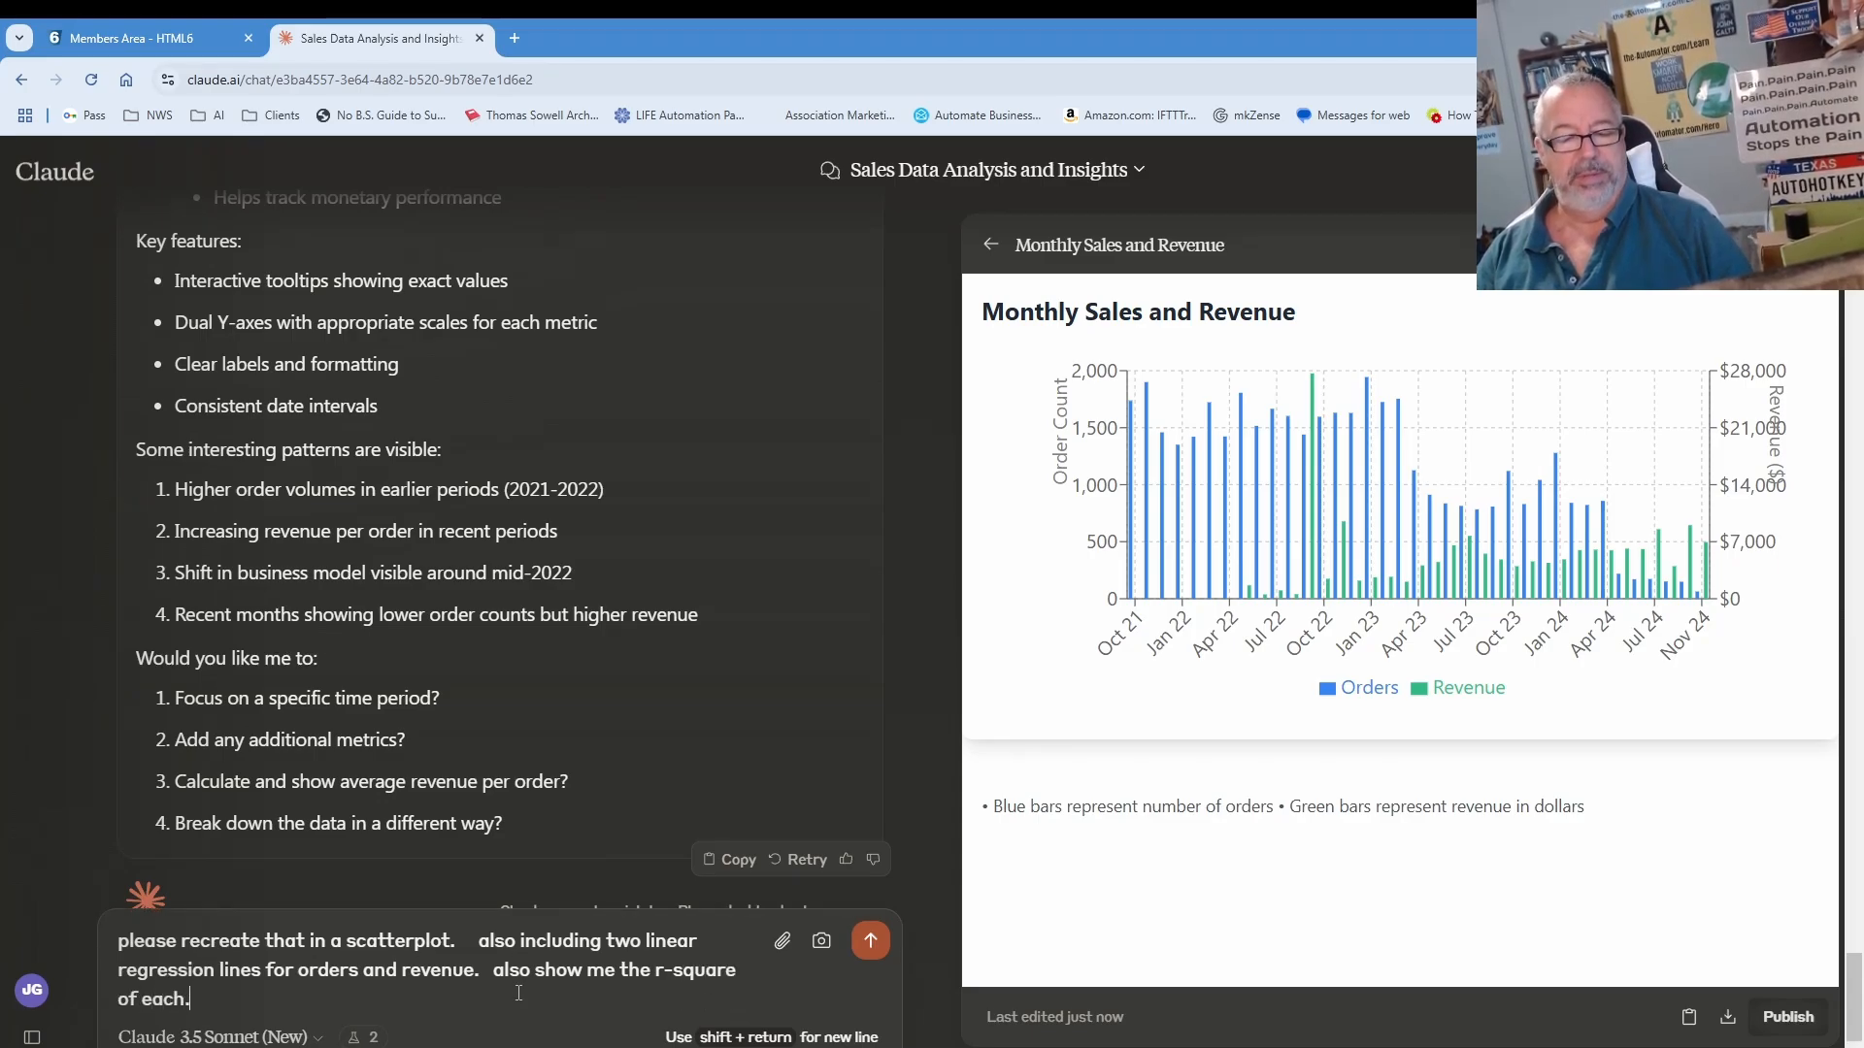
key(Return)
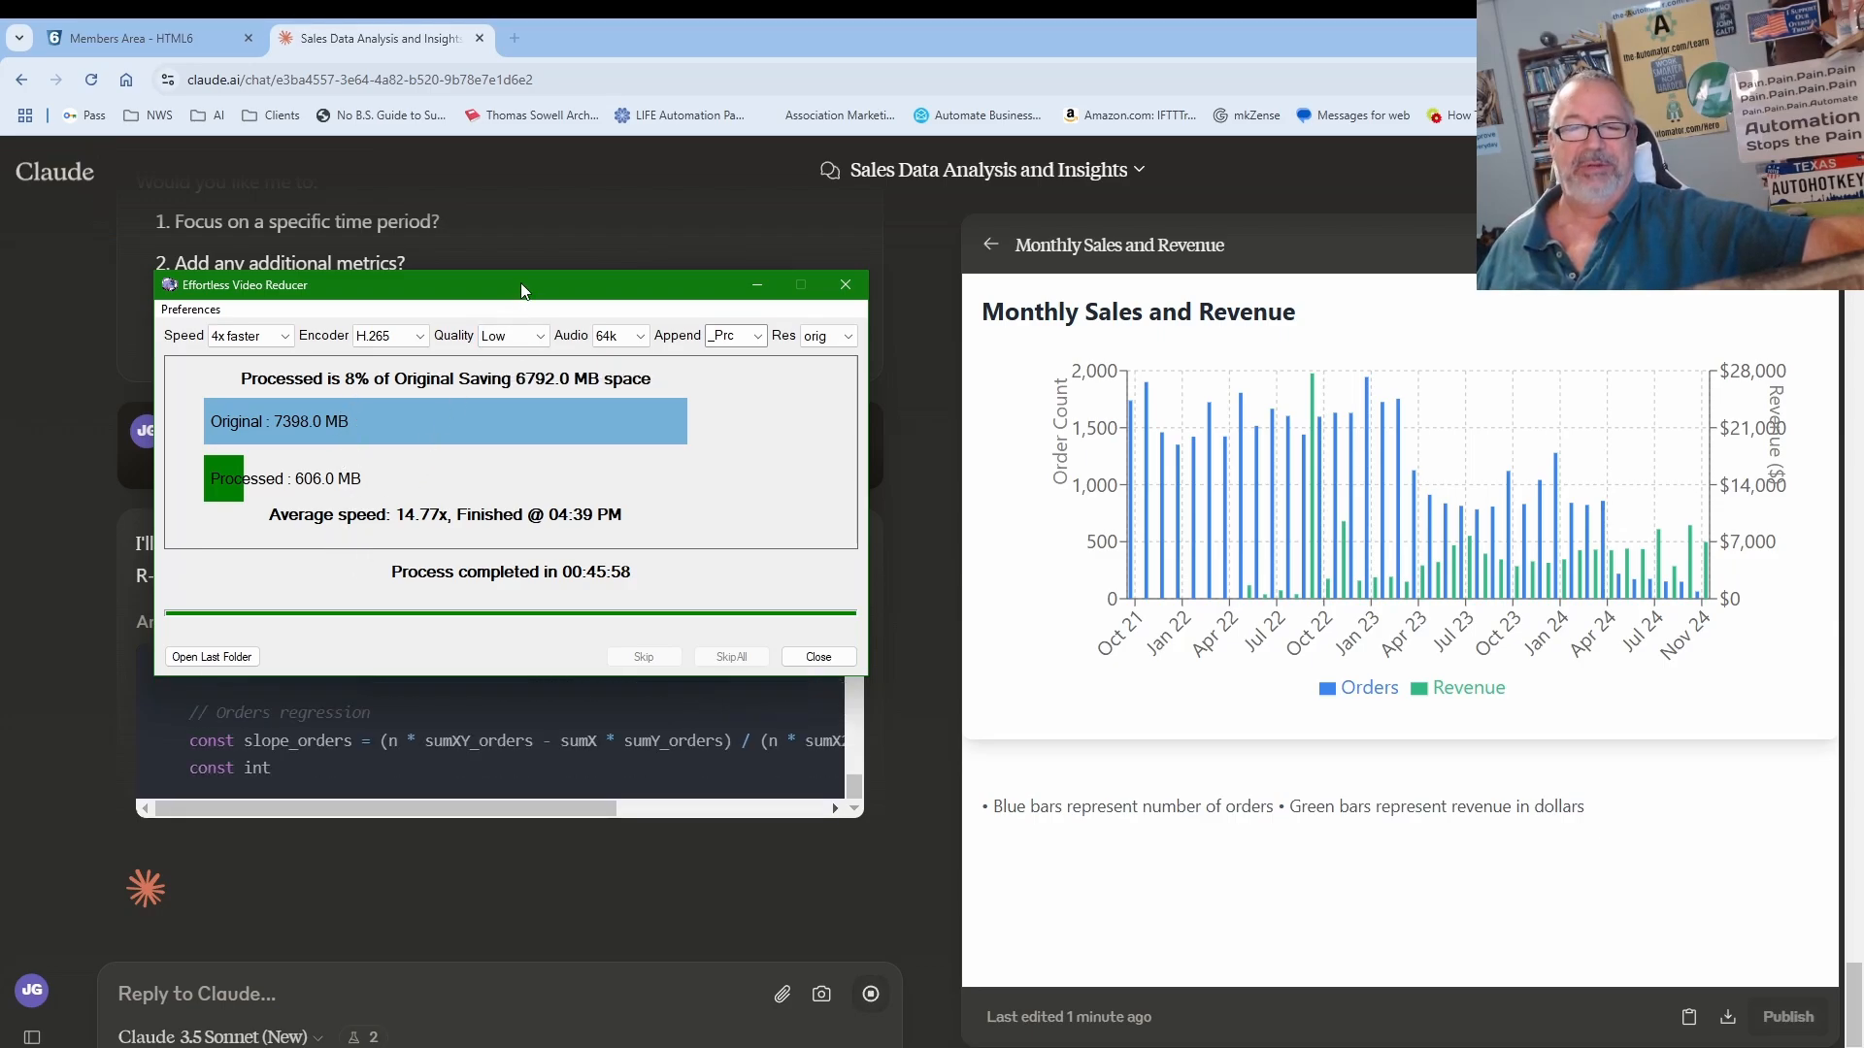
Step: Dismiss the finished video compression window while Claude builds the regression scatterplot
key(Escape)
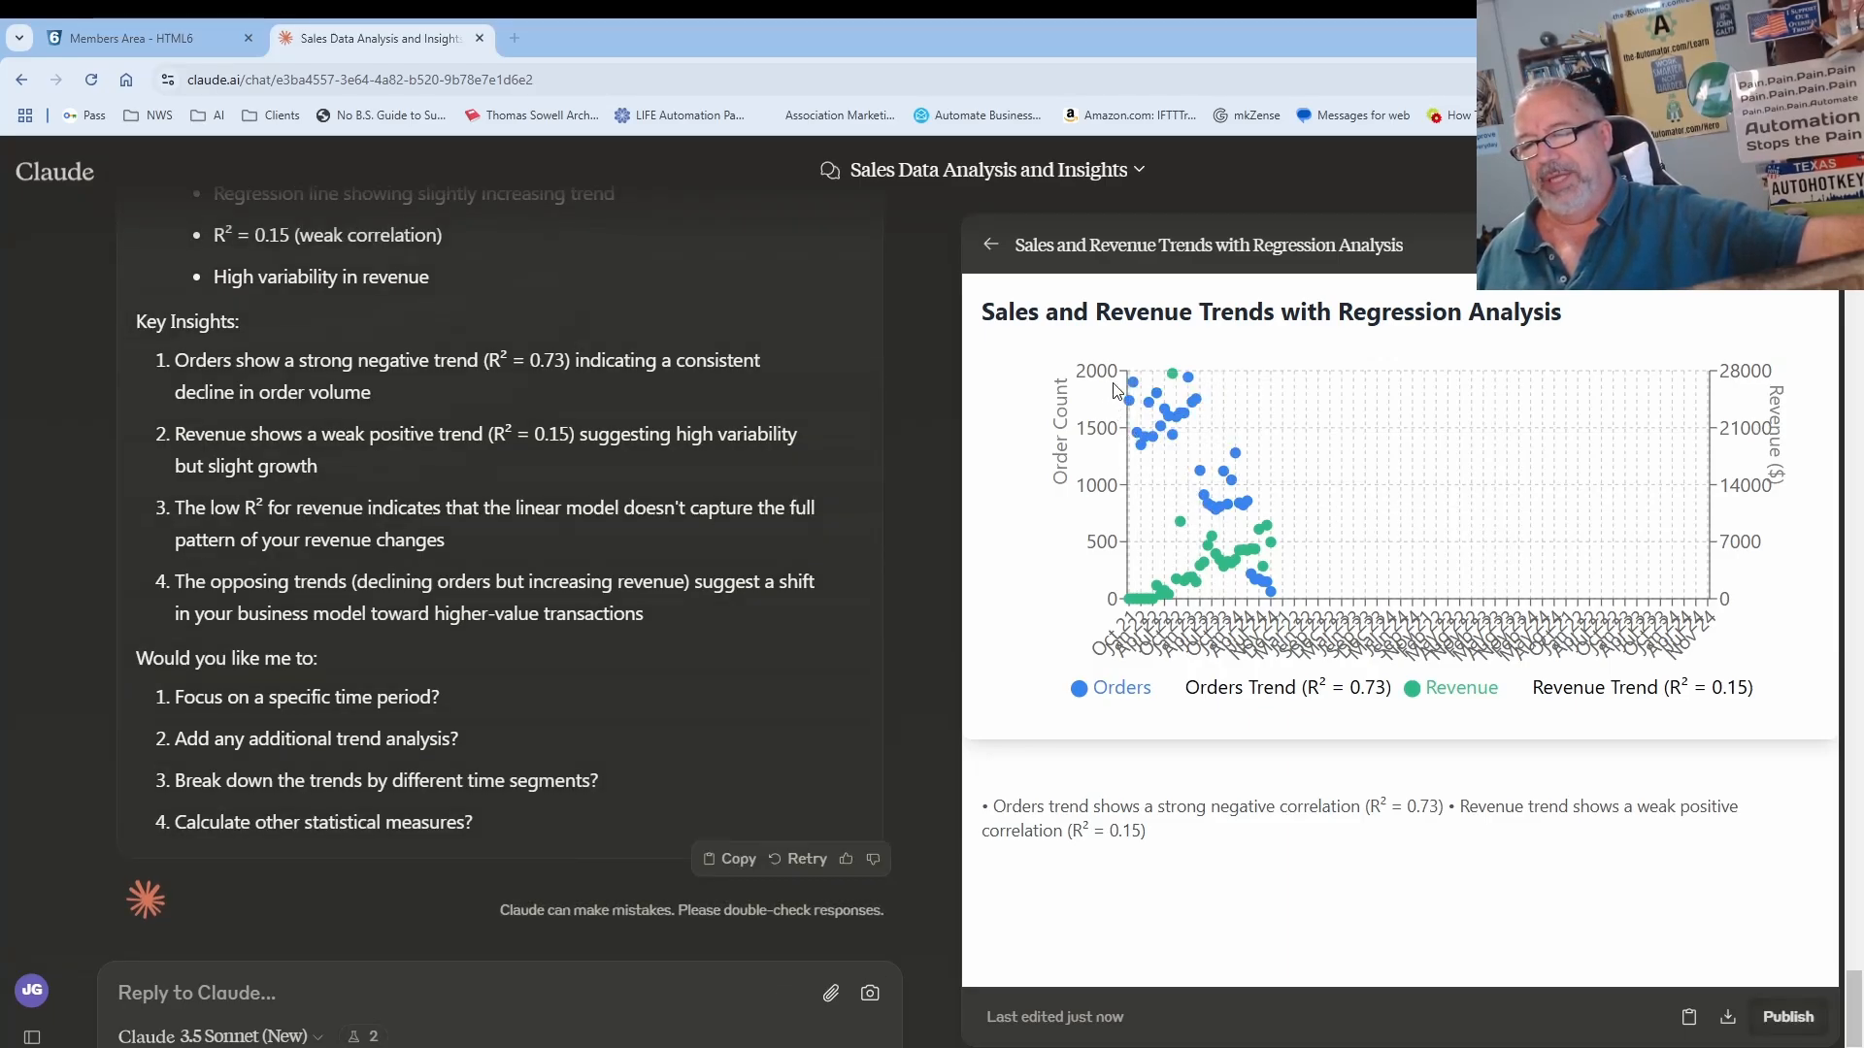
mouse_move(1132, 392)
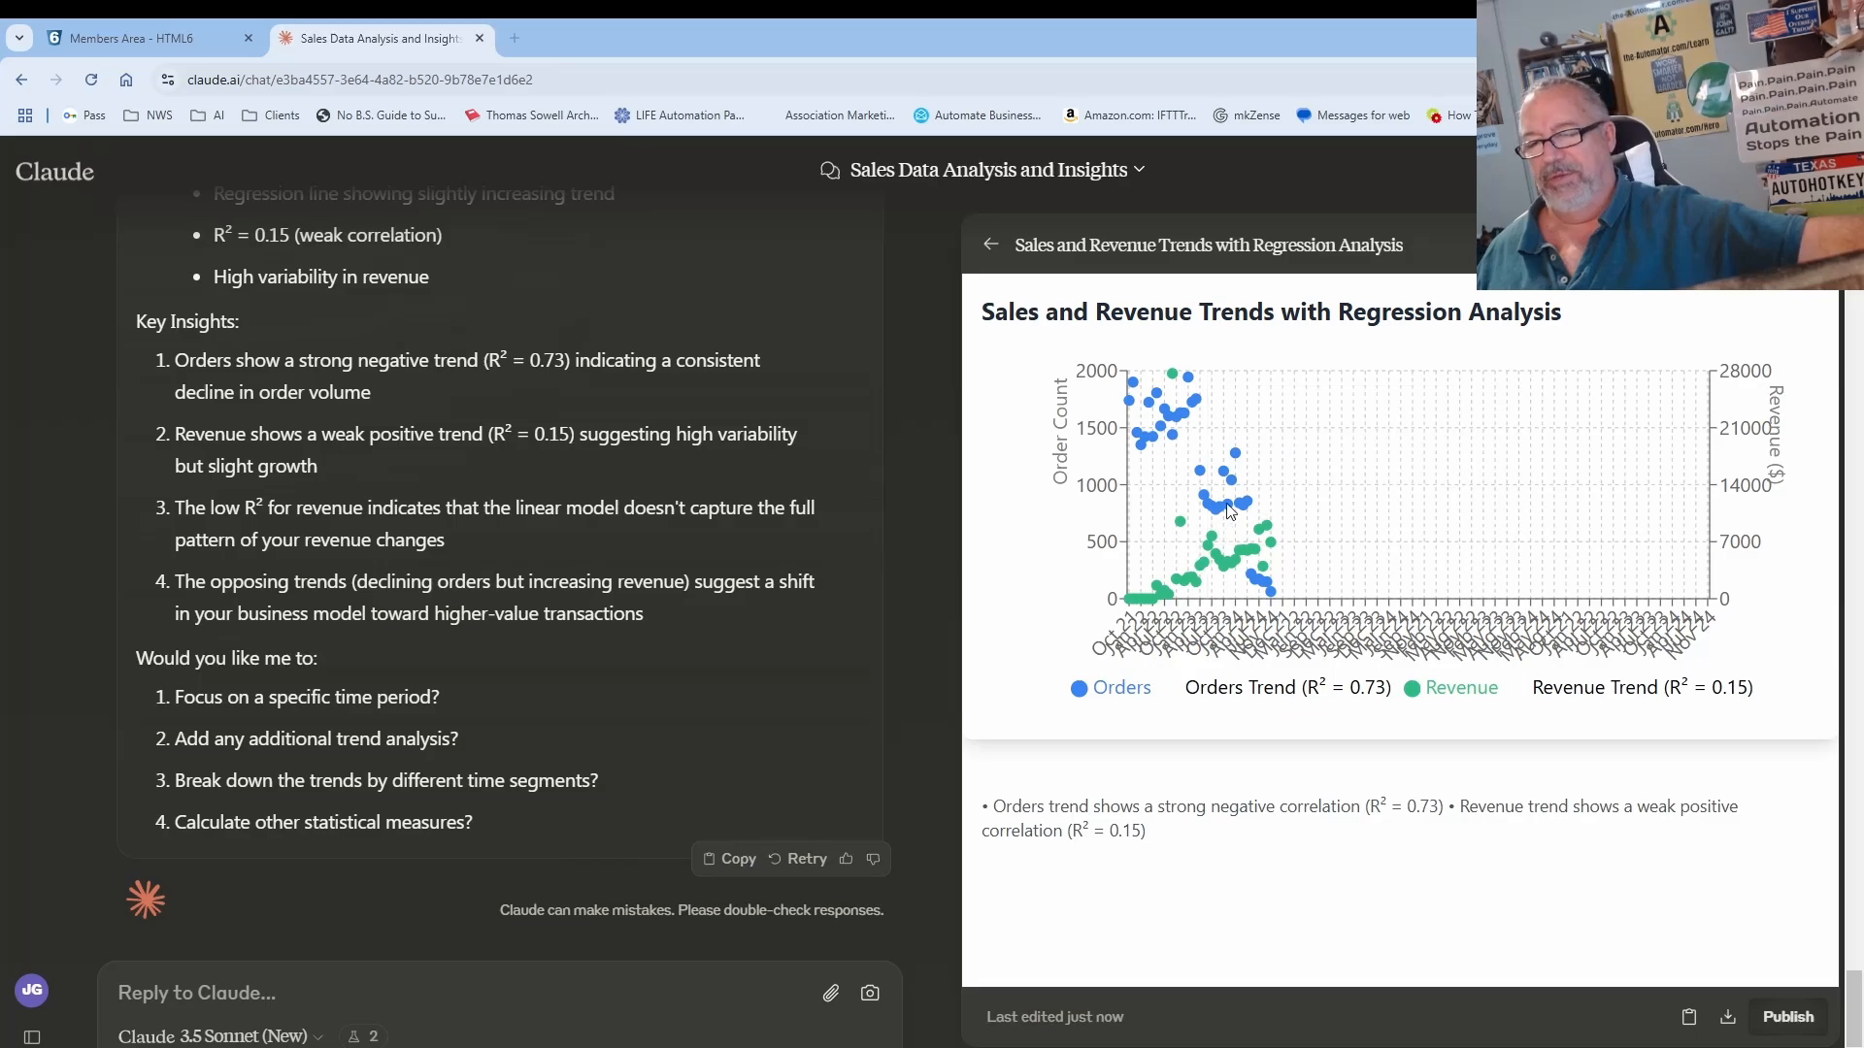
mouse_move(1192, 583)
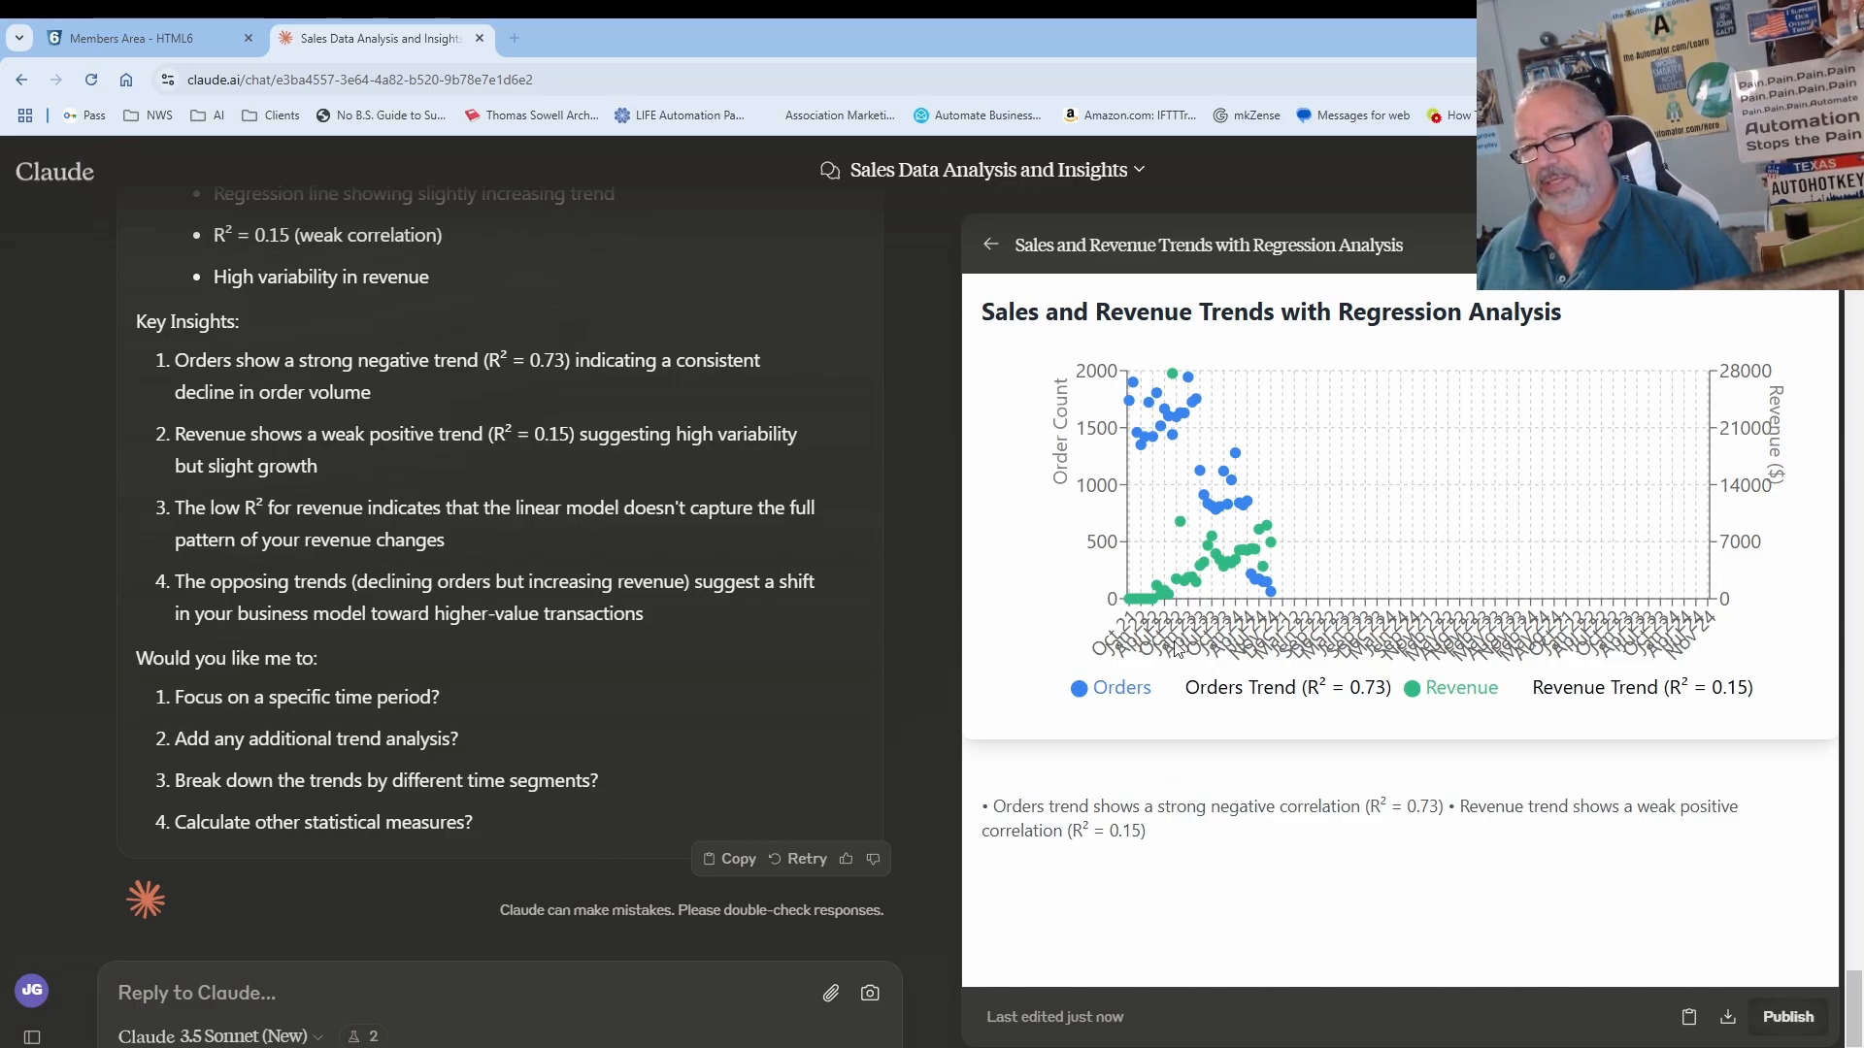
mouse_move(1174, 378)
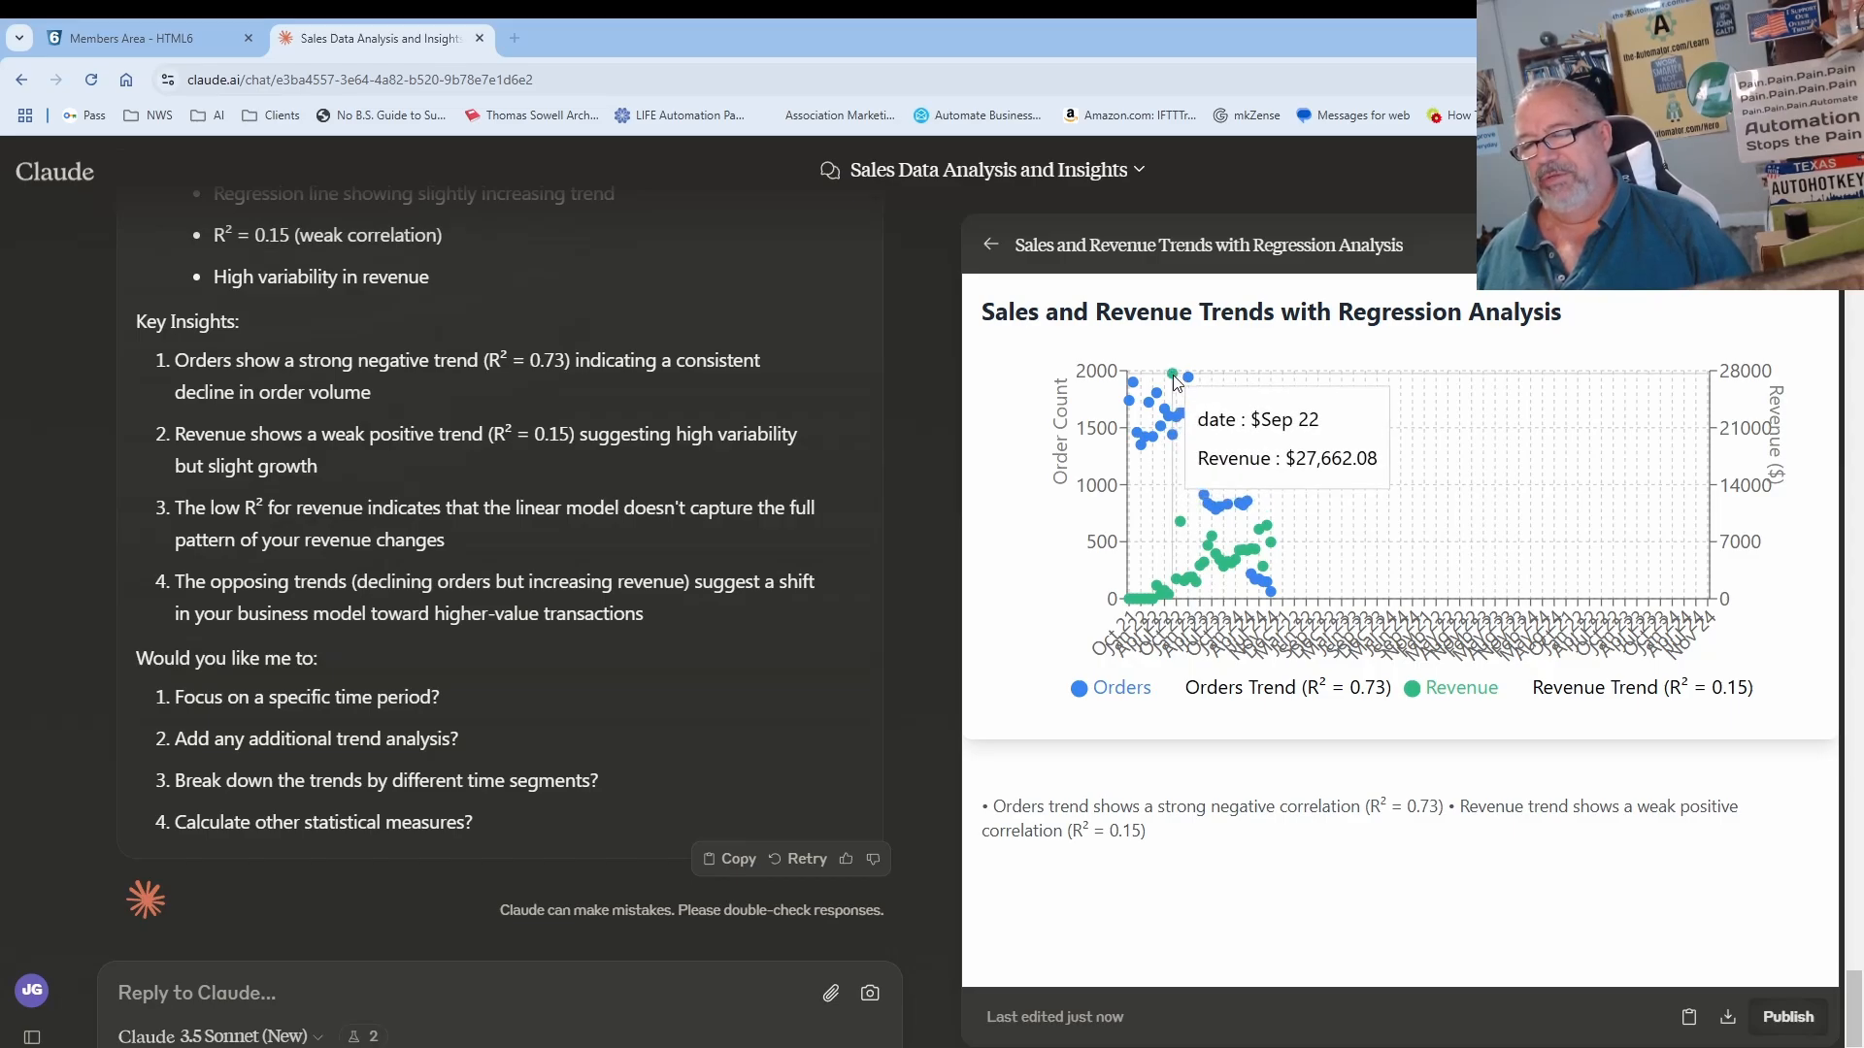
mouse_move(1177, 524)
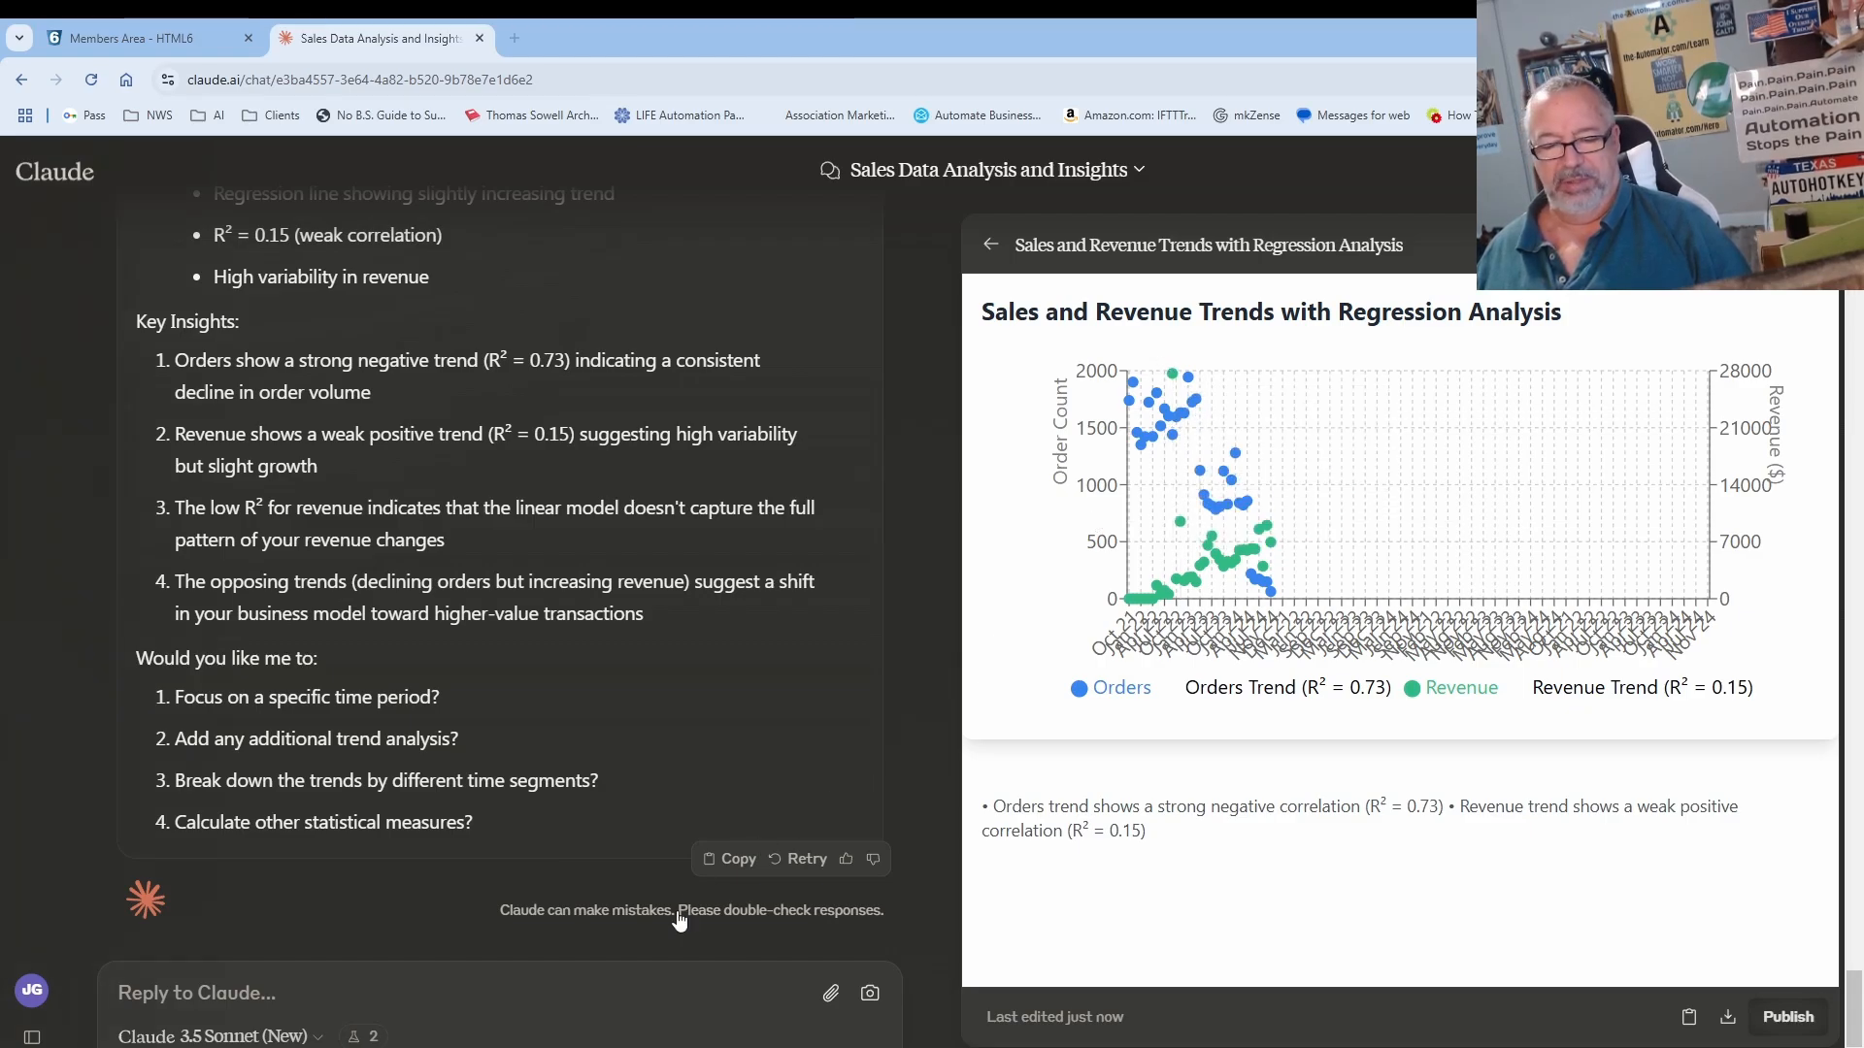
Step: Start a reply asking Claude to remove the Nov 22 and Sept 22 outliers
click(653, 977)
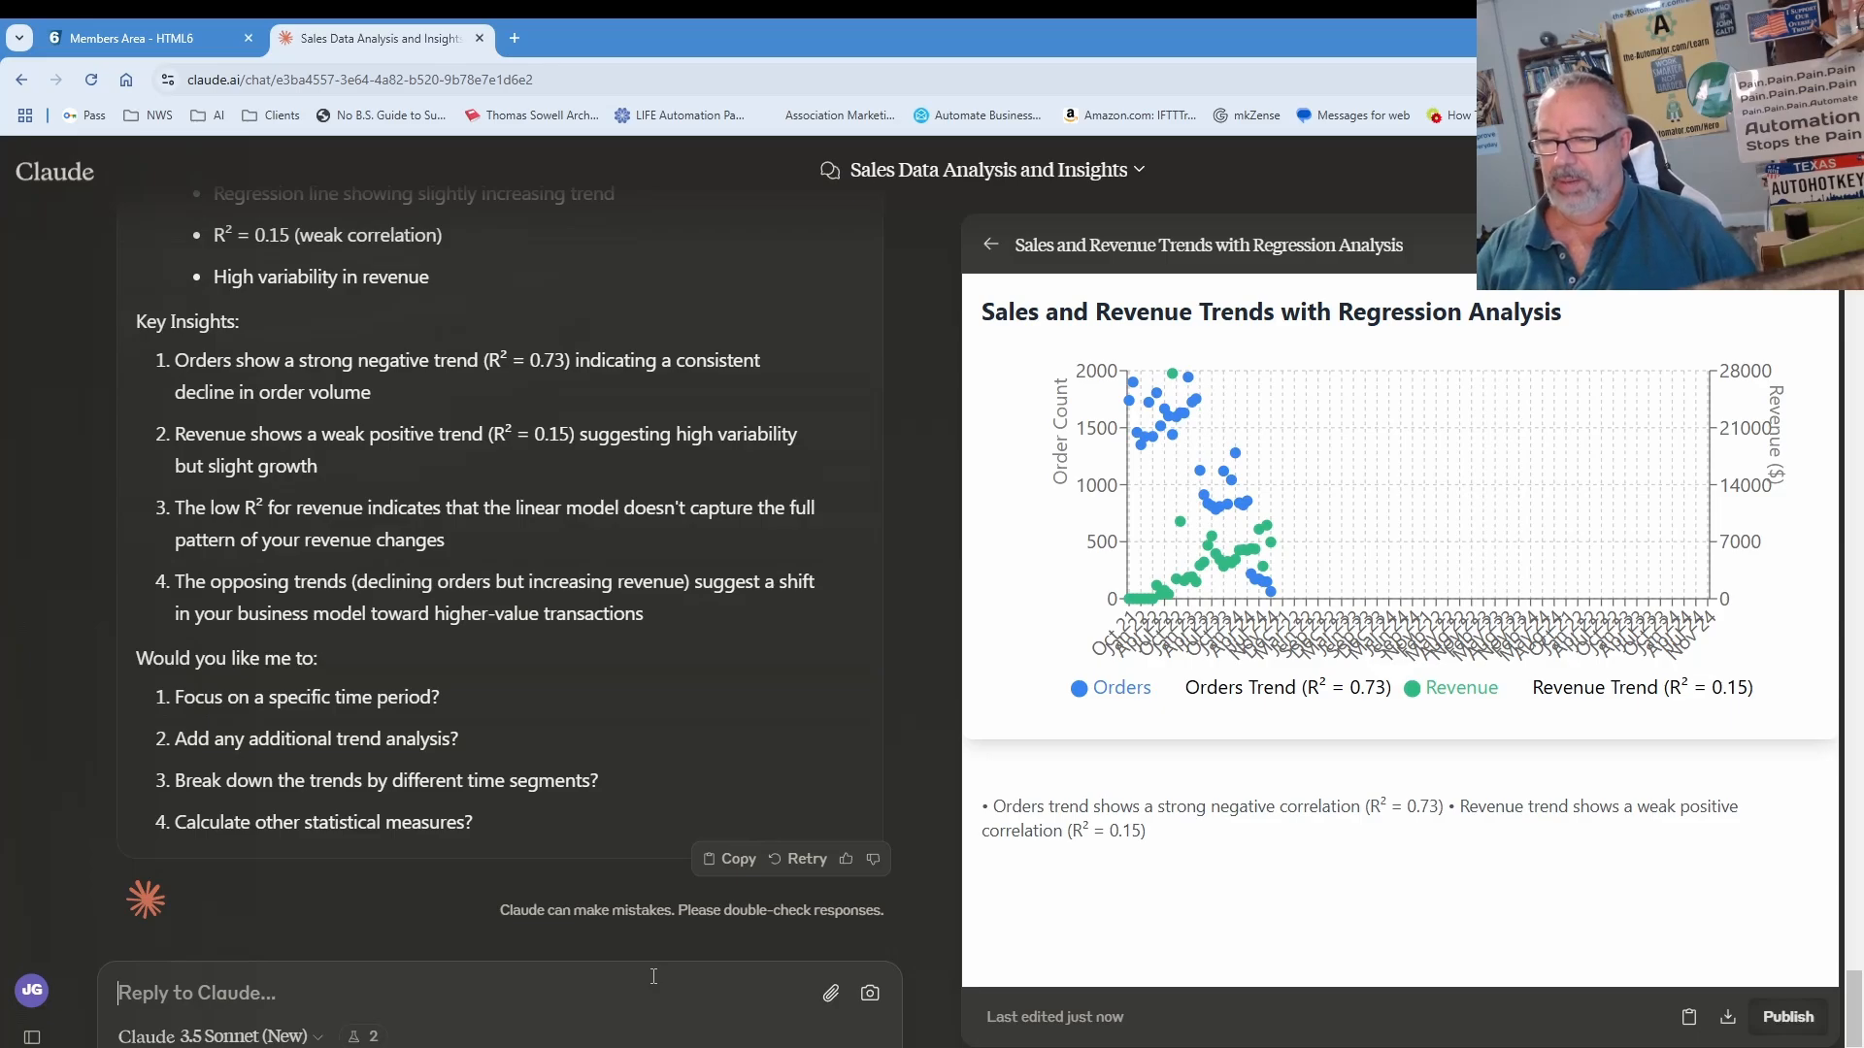
text(please r)
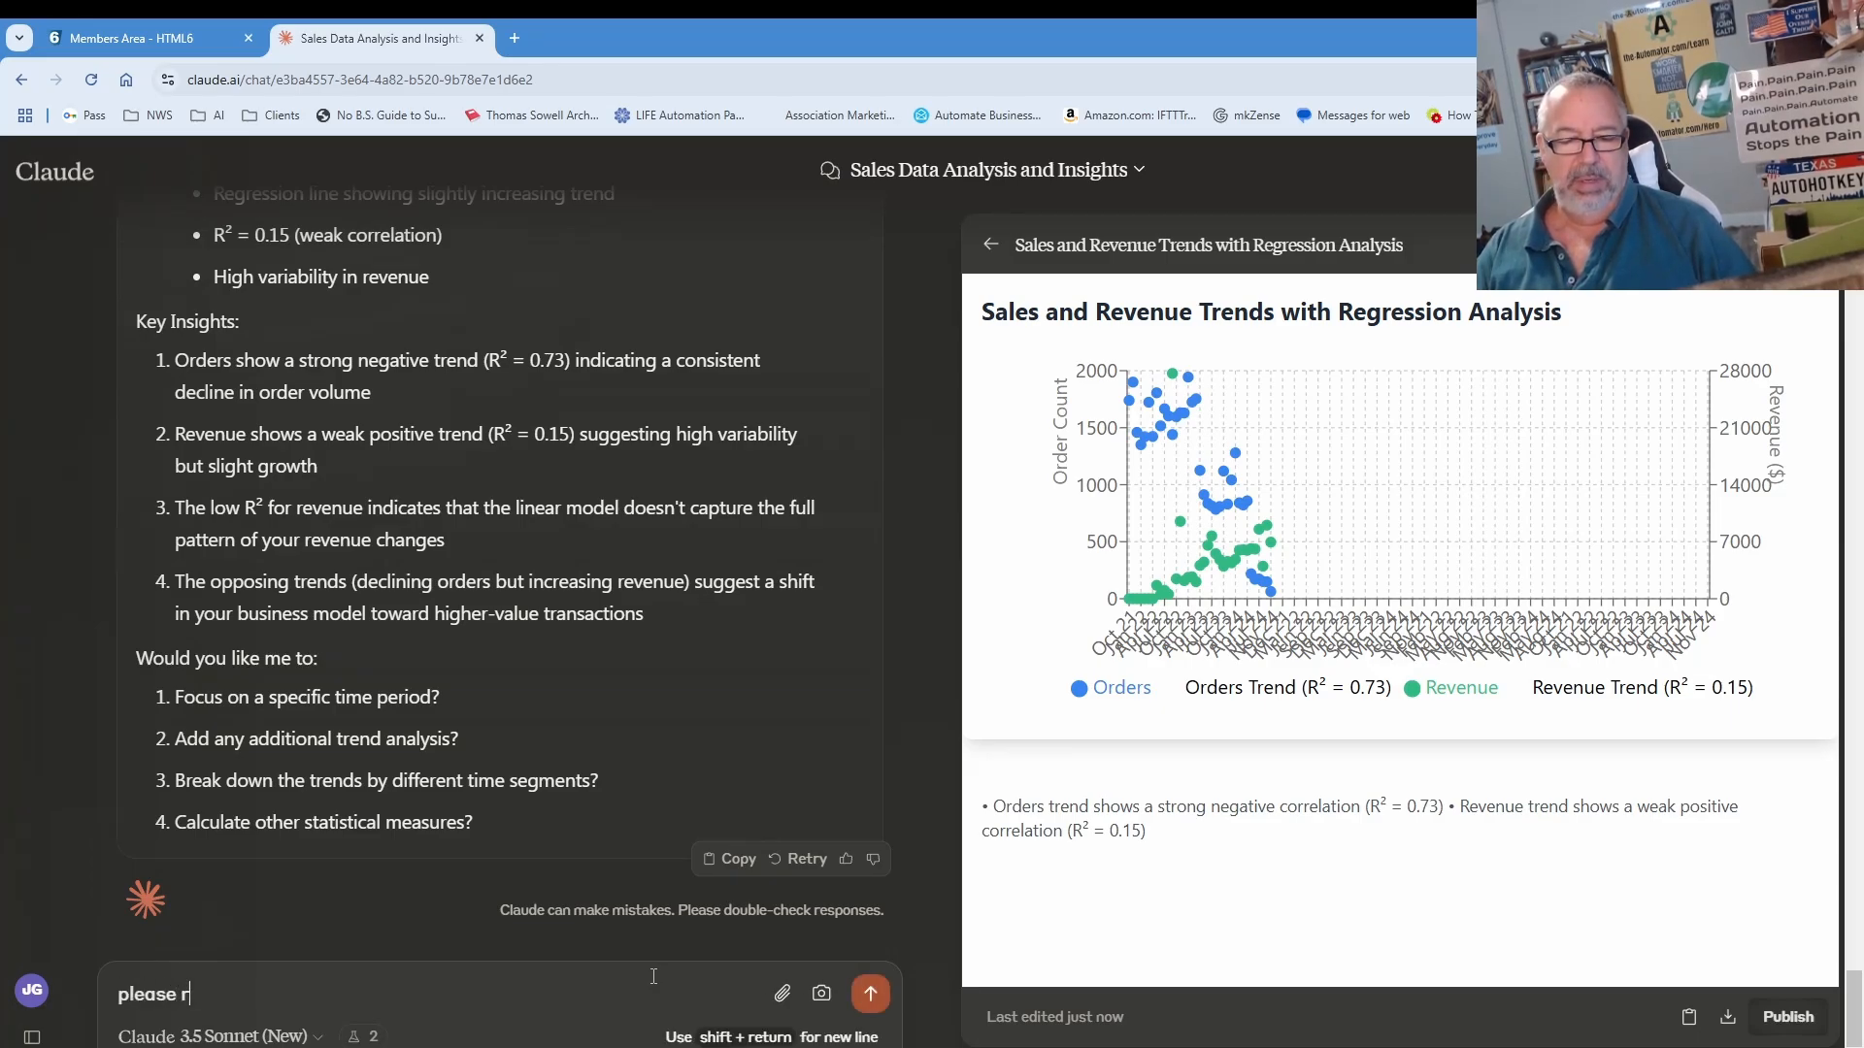
text(emove the out)
key(BackSpace)
key(BackSpace)
text(the outli)
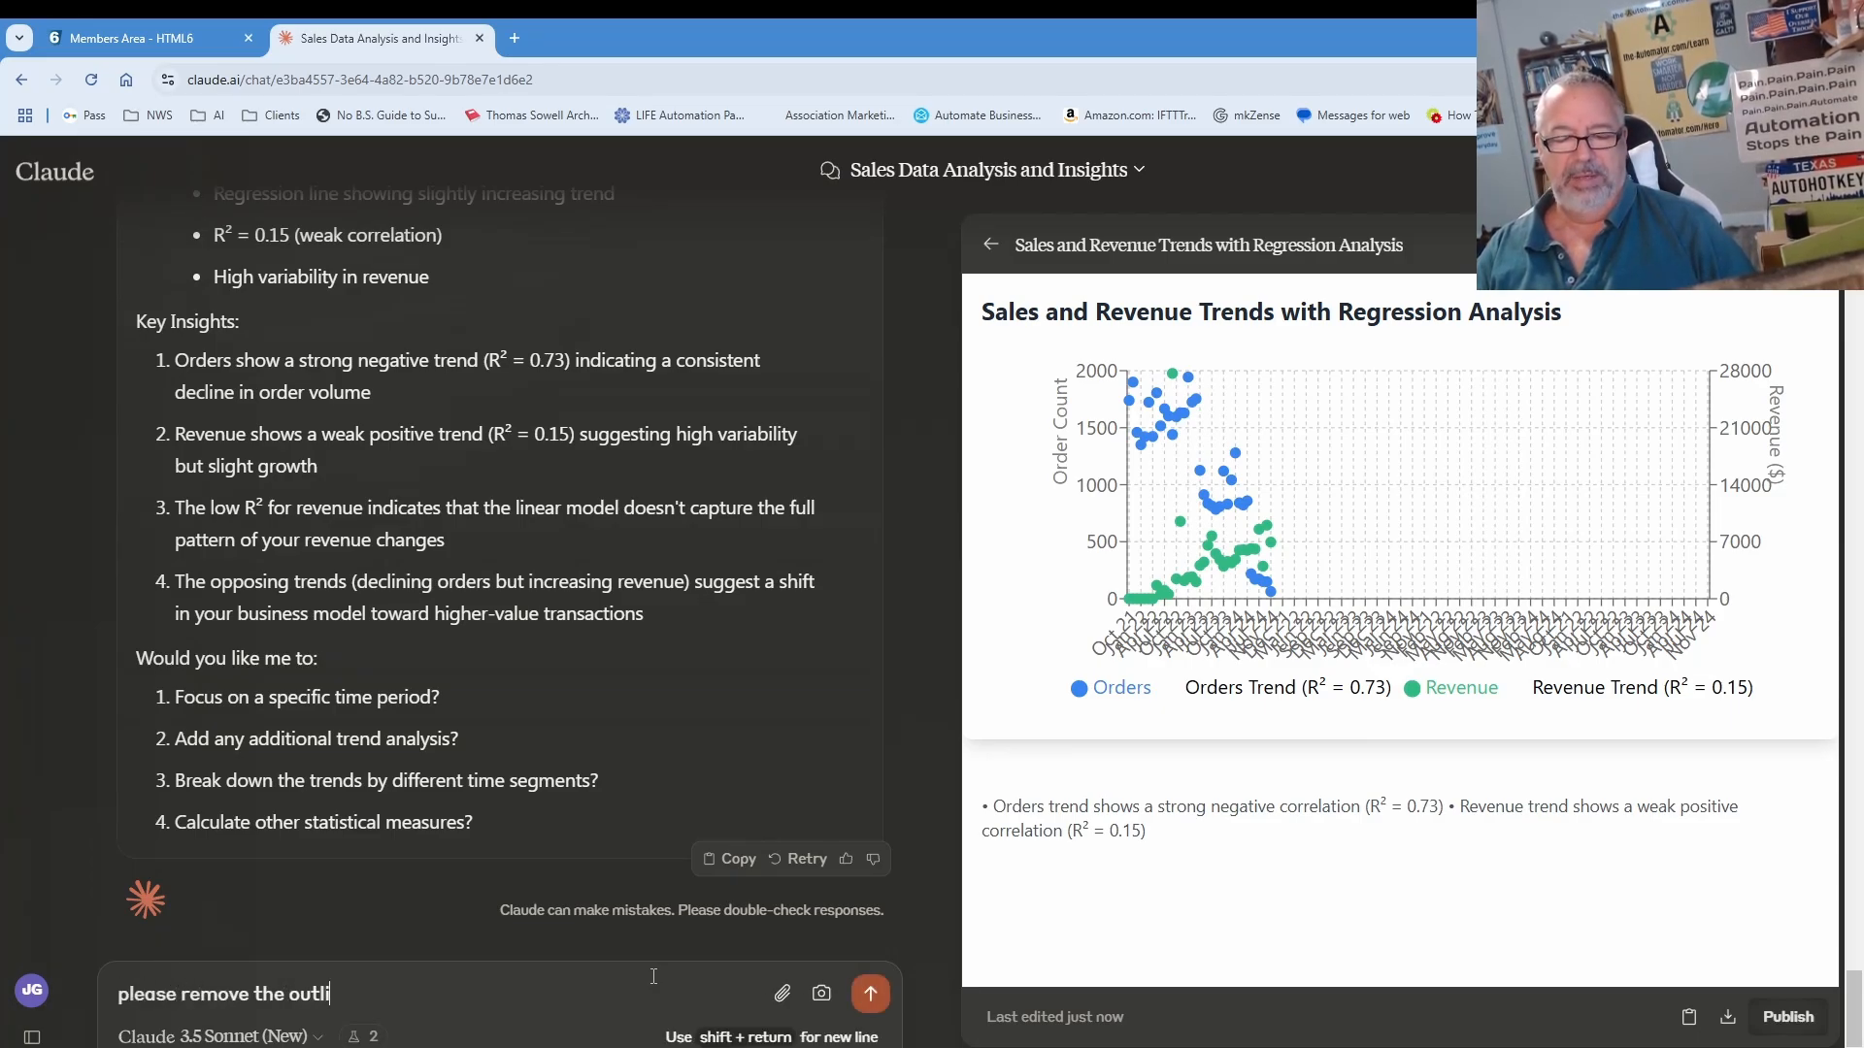
text(ers o)
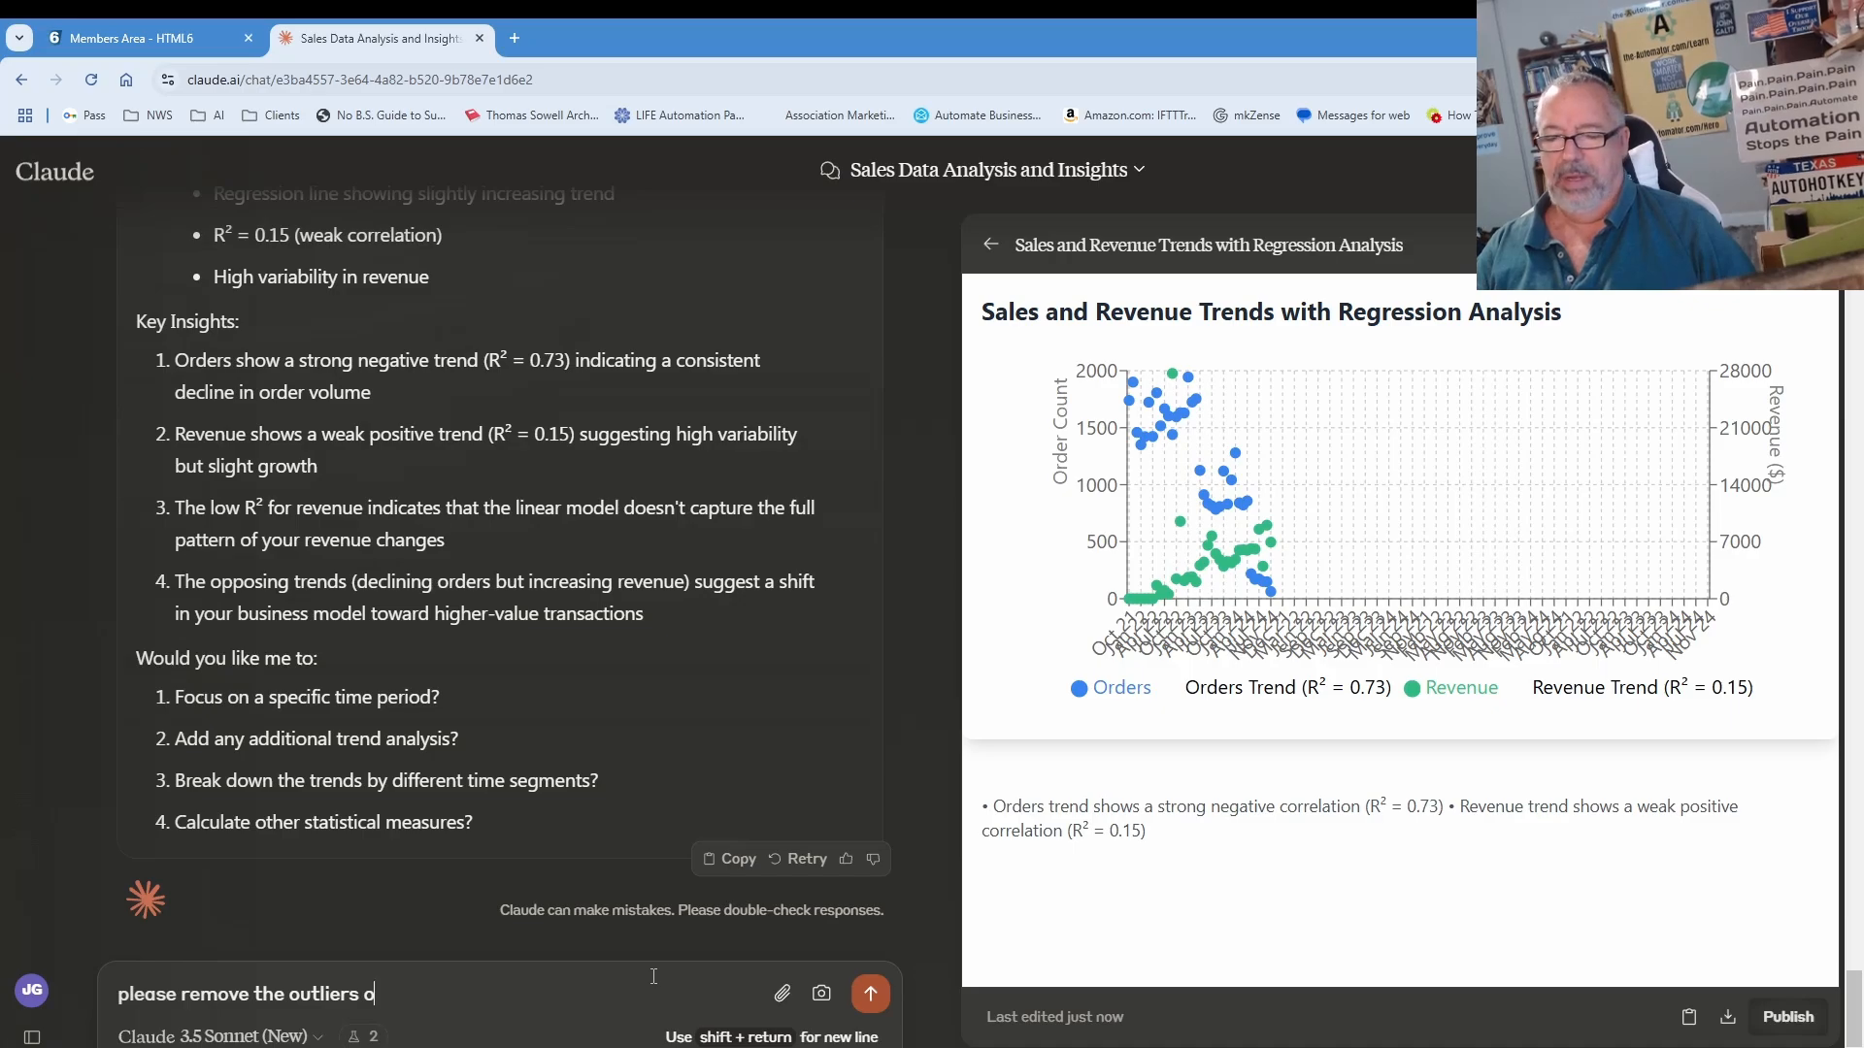
text(f nov)
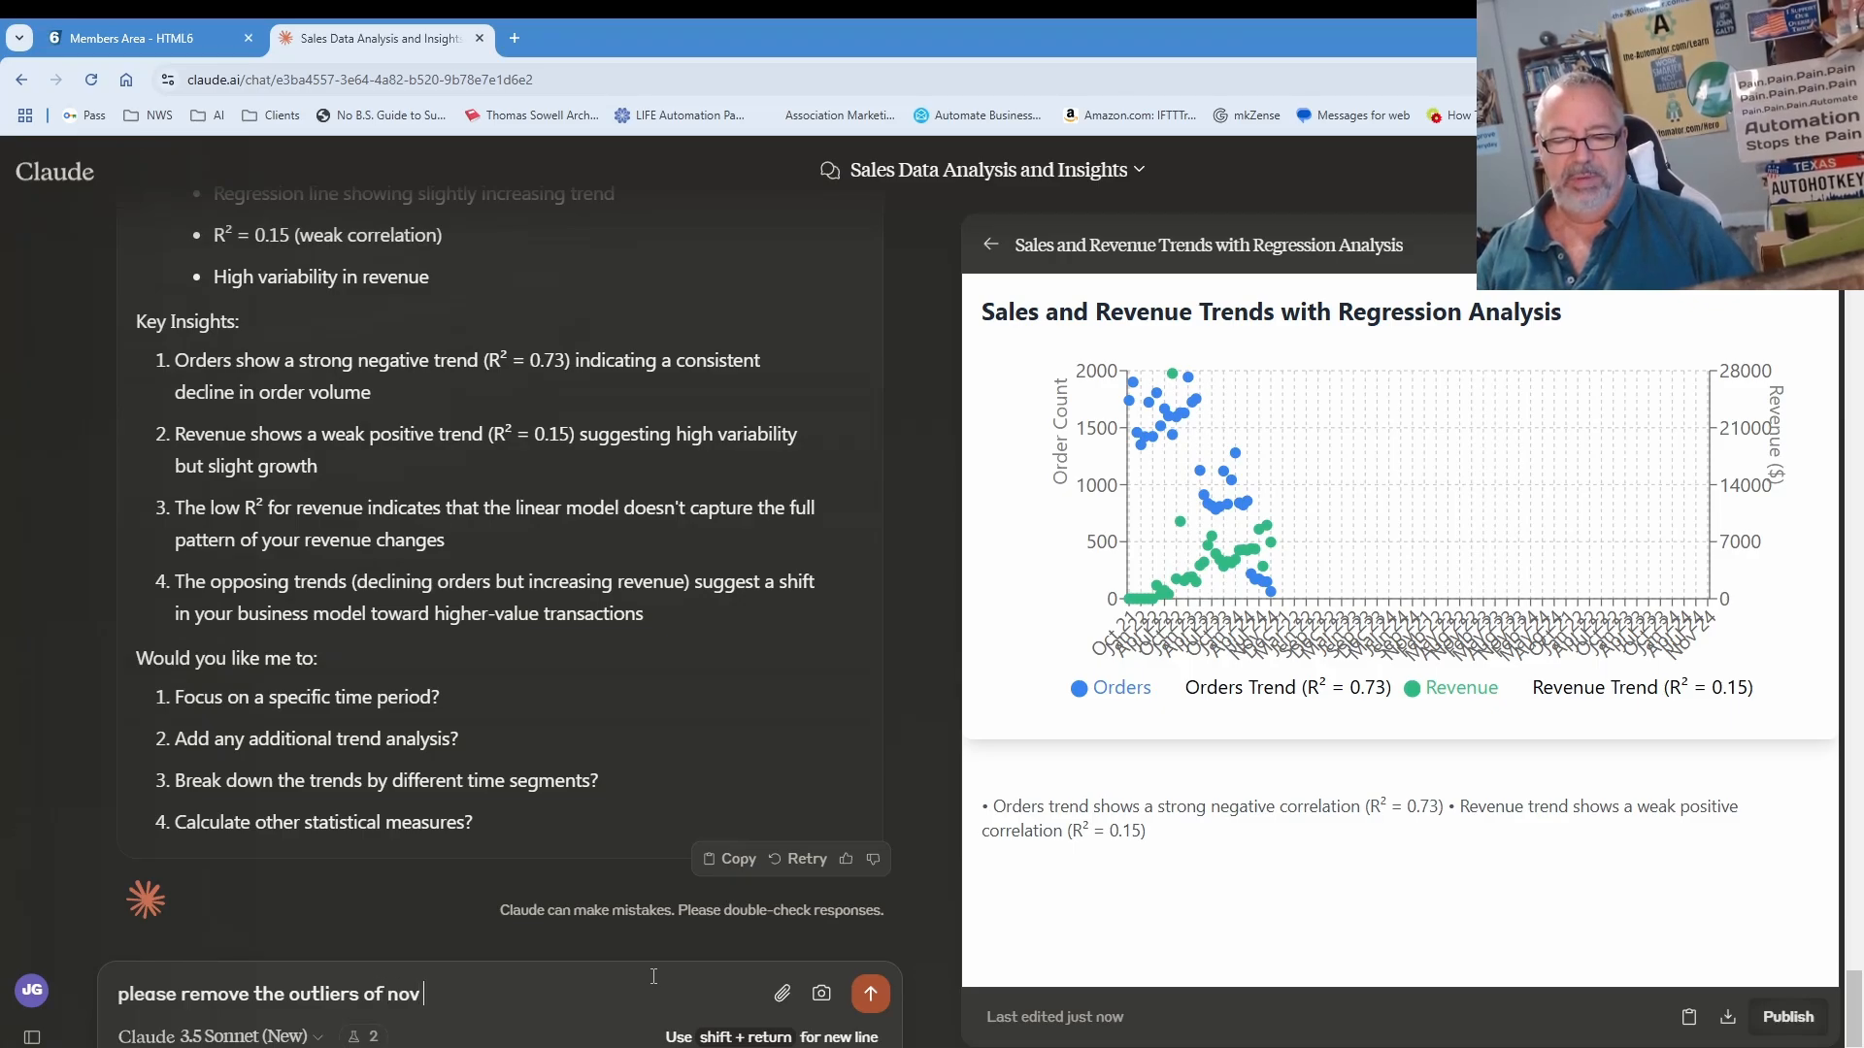
text( 222)
text( and sept 22.)
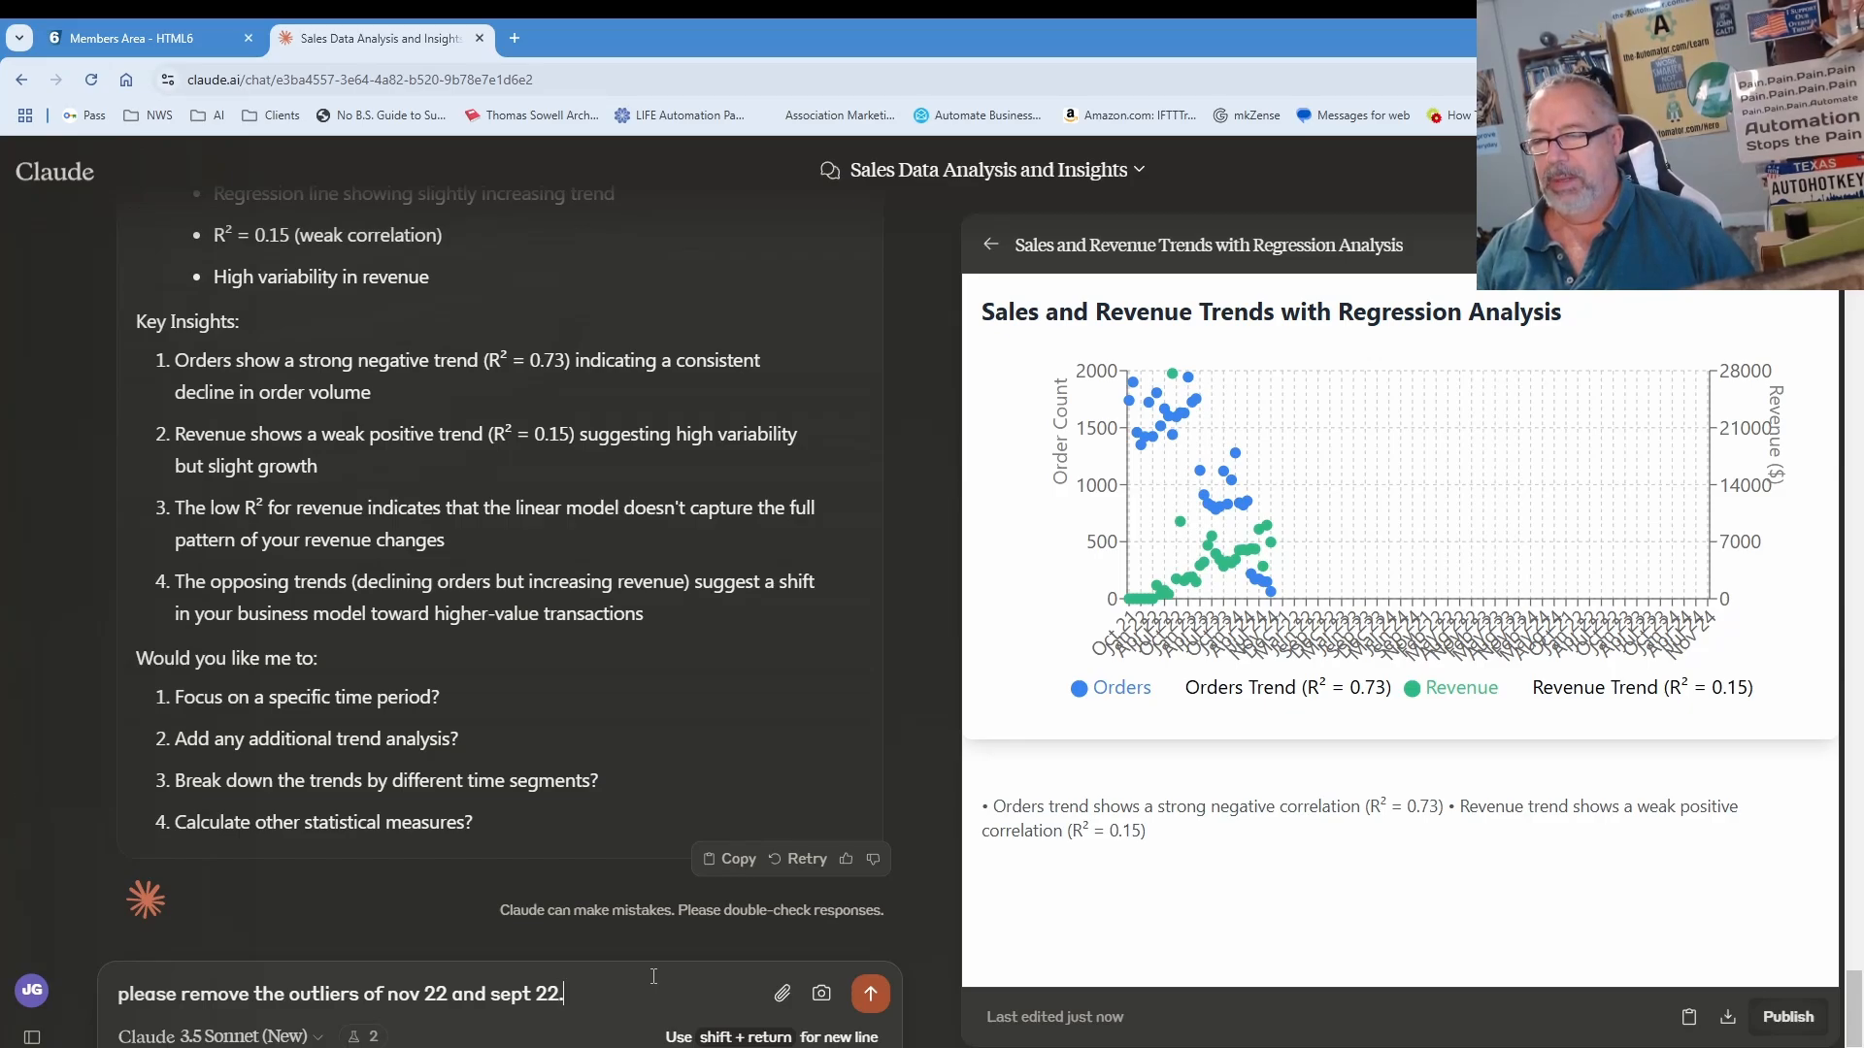
Step: Send the request to drop the Nov 2022 and Sept 2022 outliers from the chart
key(Return)
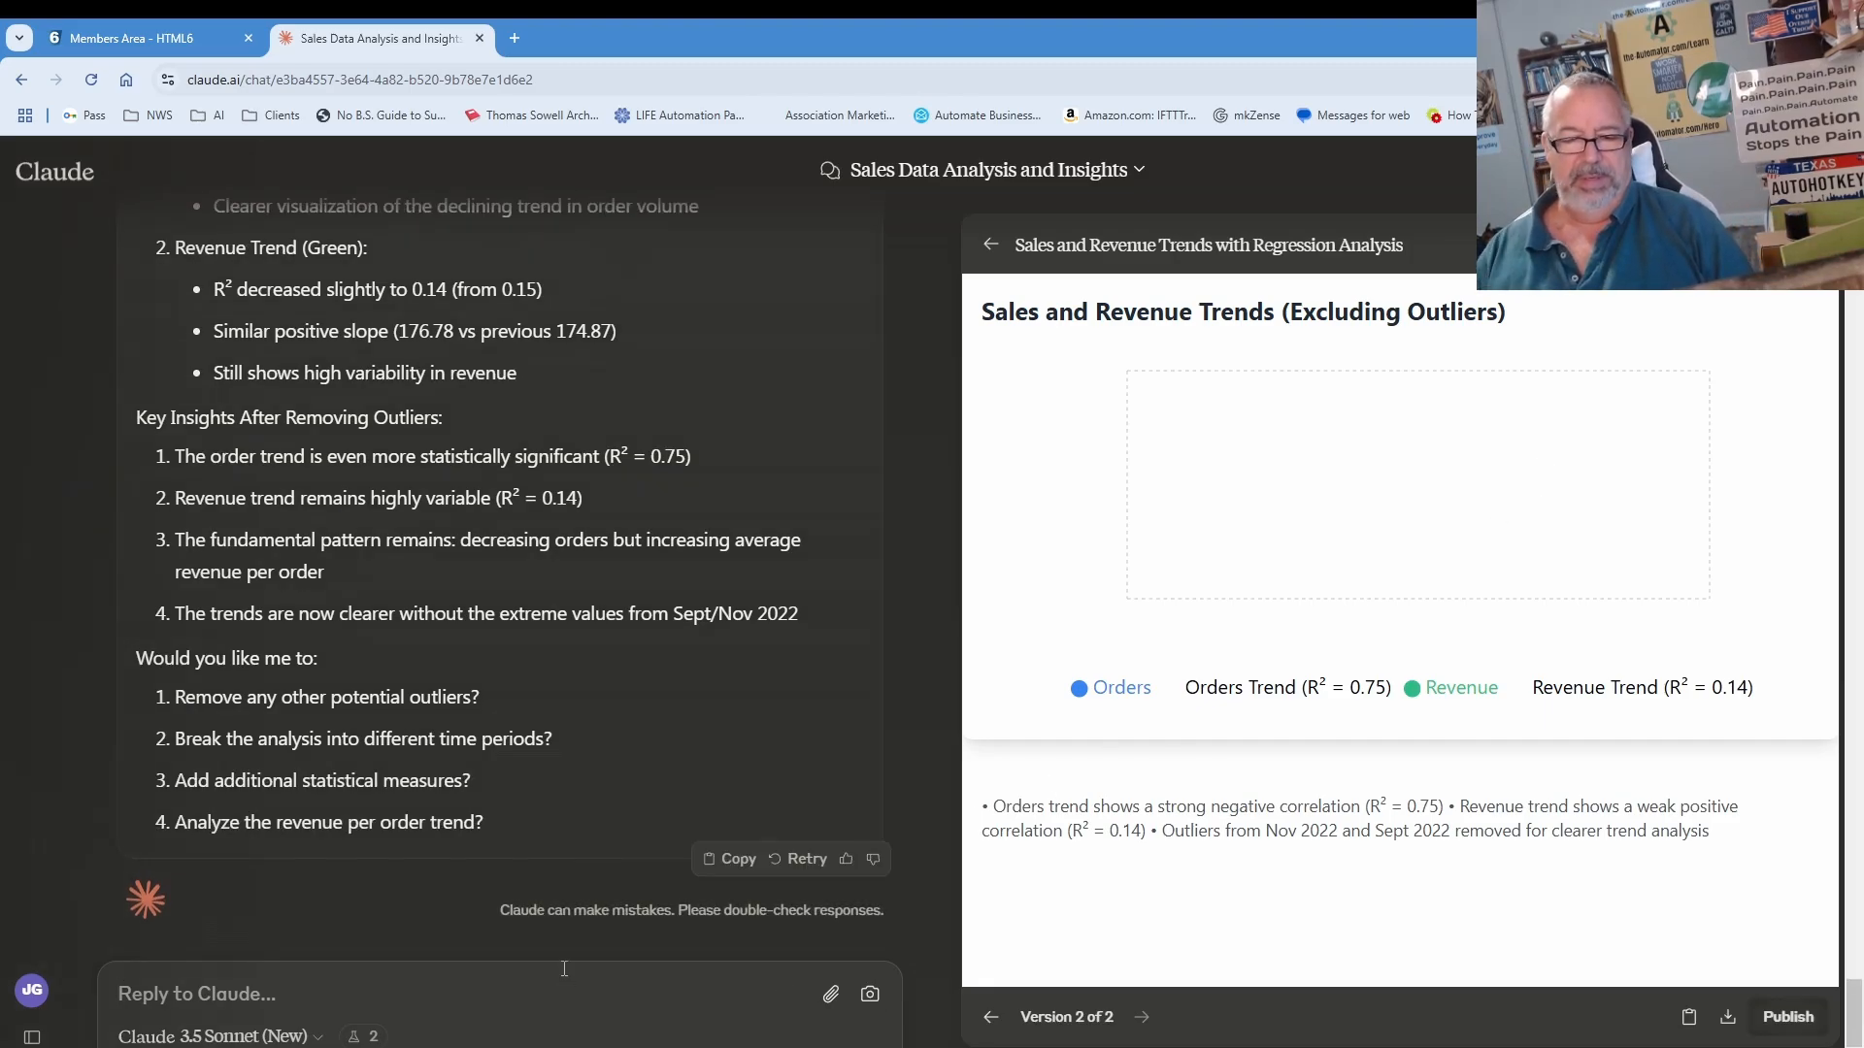
Step: Report that no data is visible and request log-transformed orders and revenue with a best-fit line
text(I can')
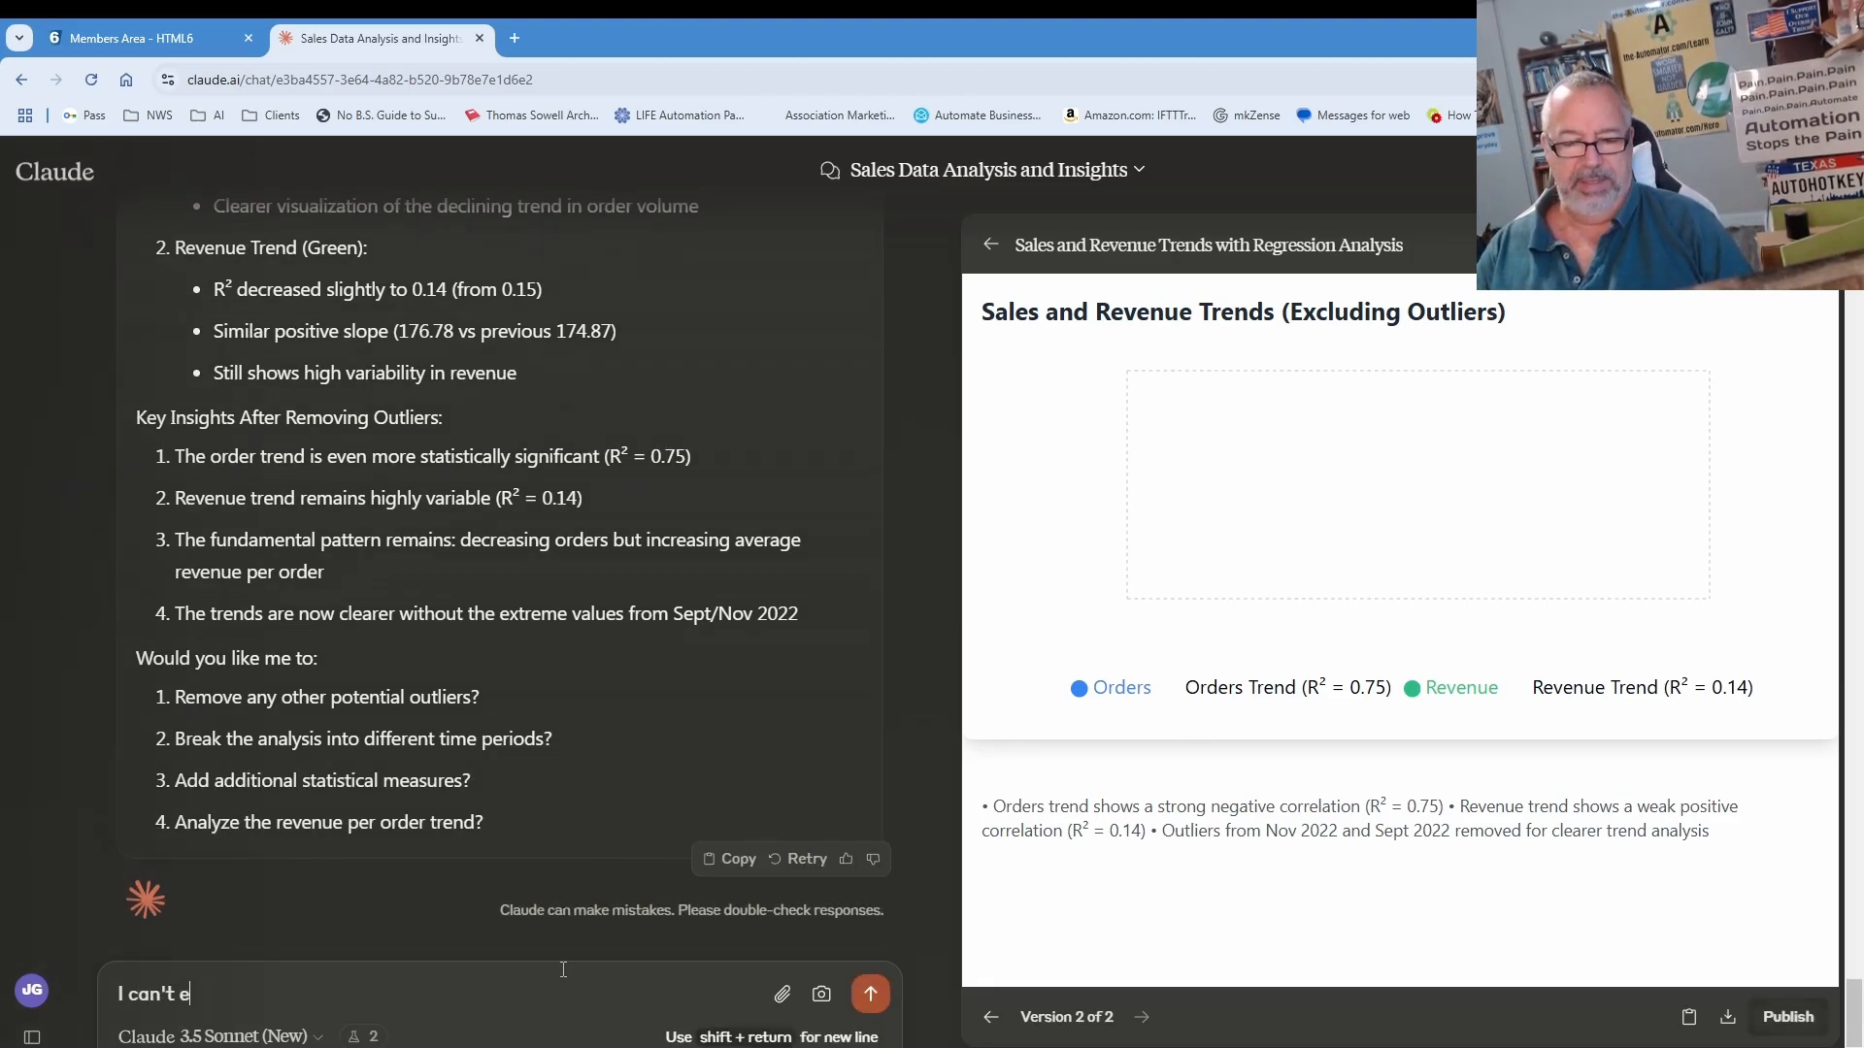
text(t see a)
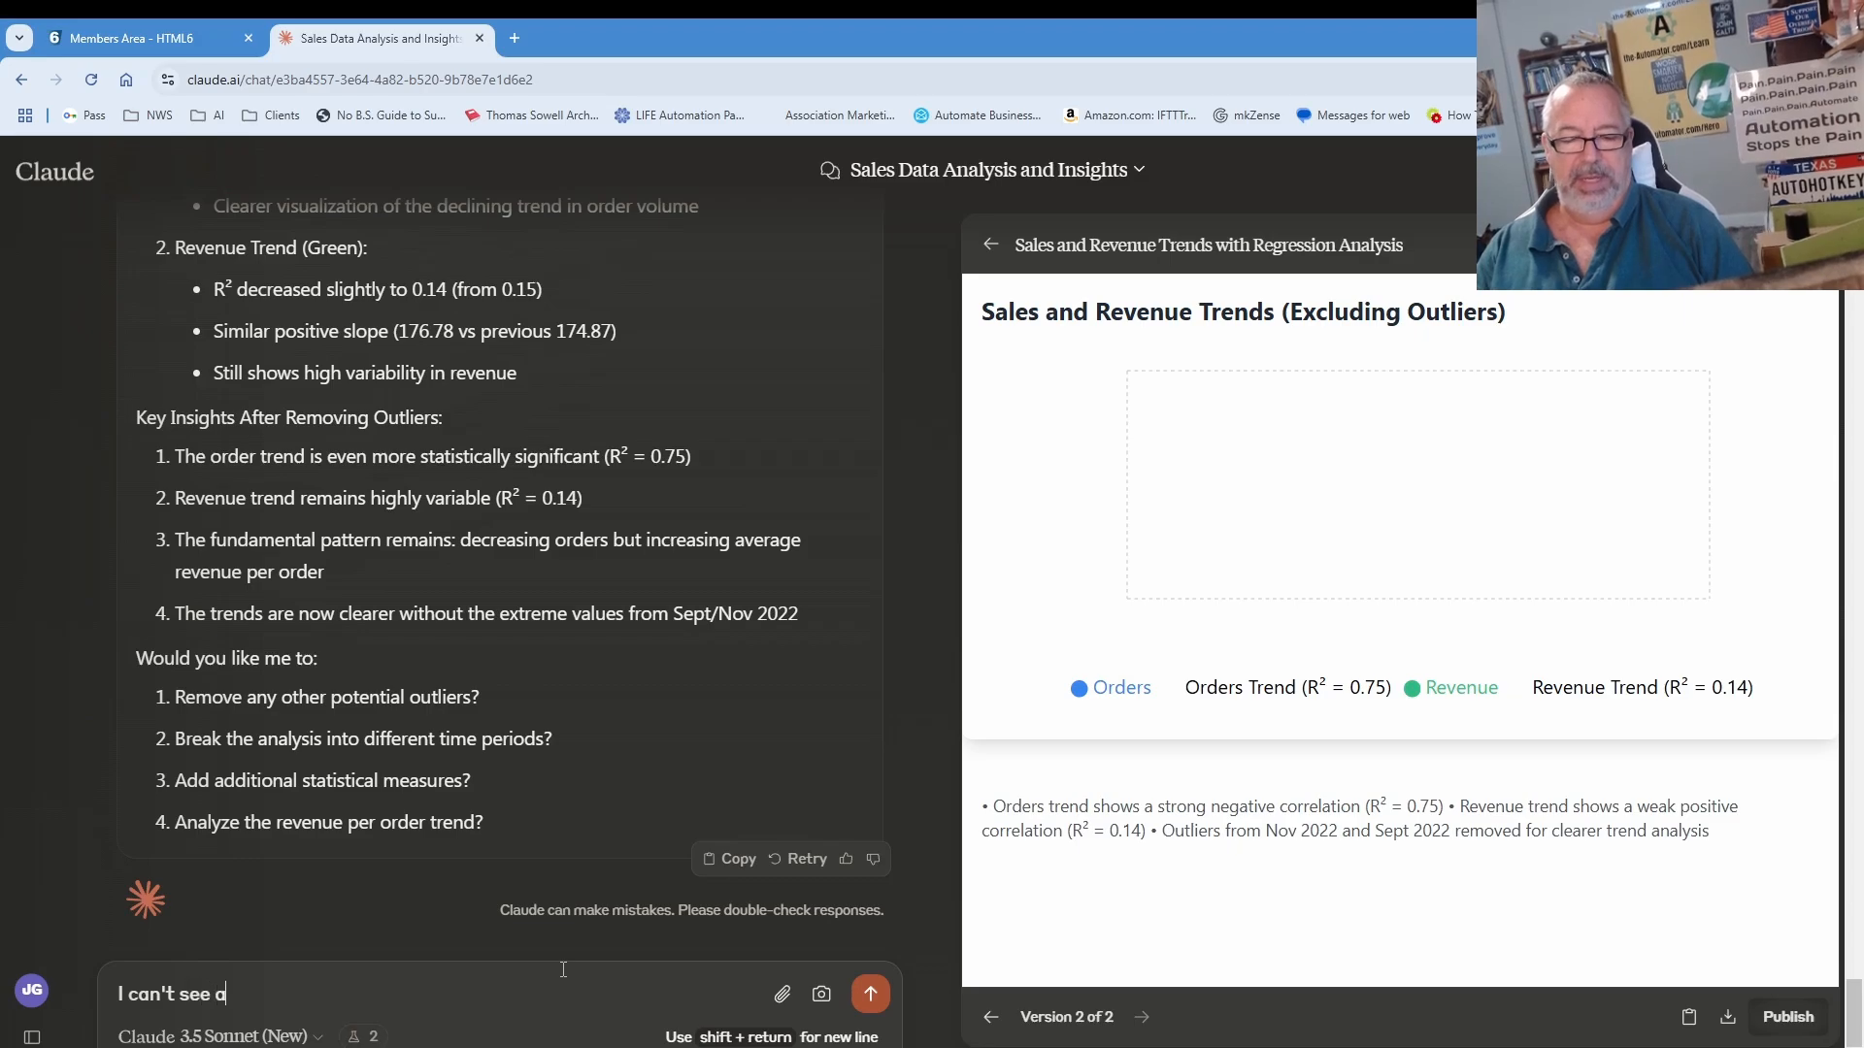
text(ny data)
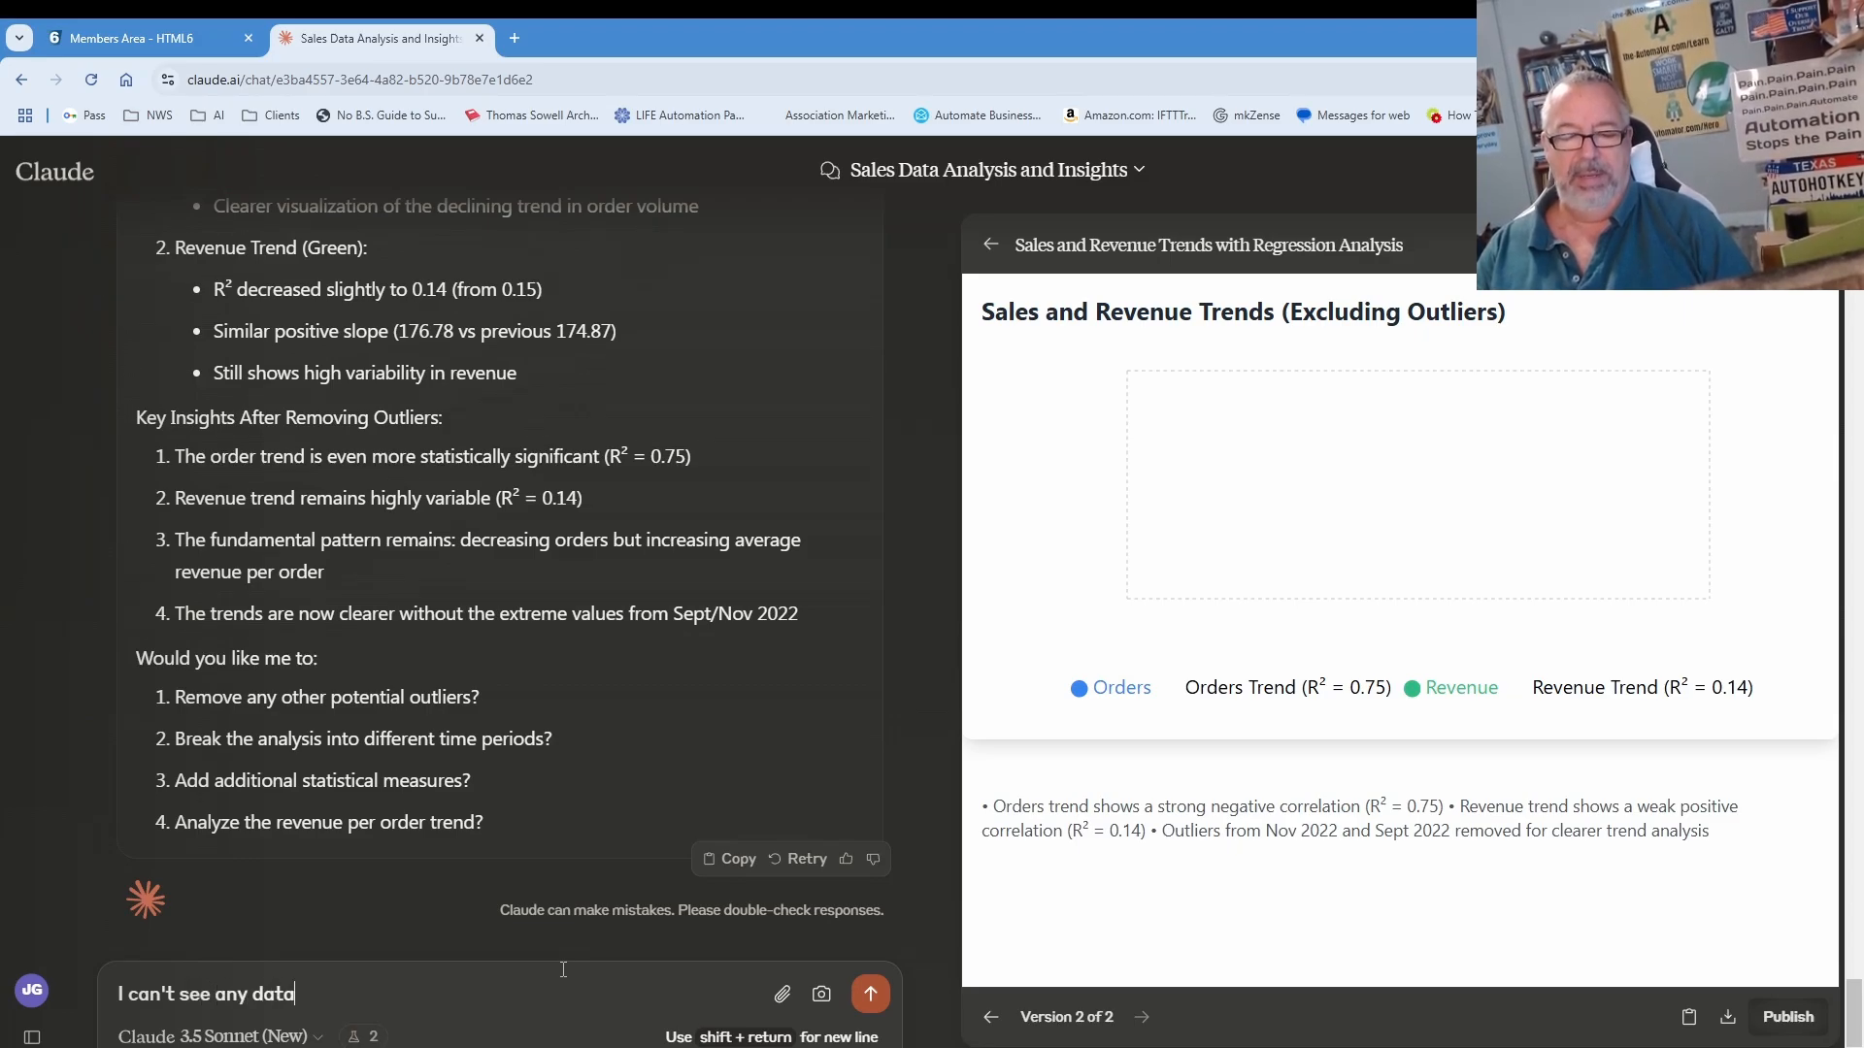
text(.  When you redrw)
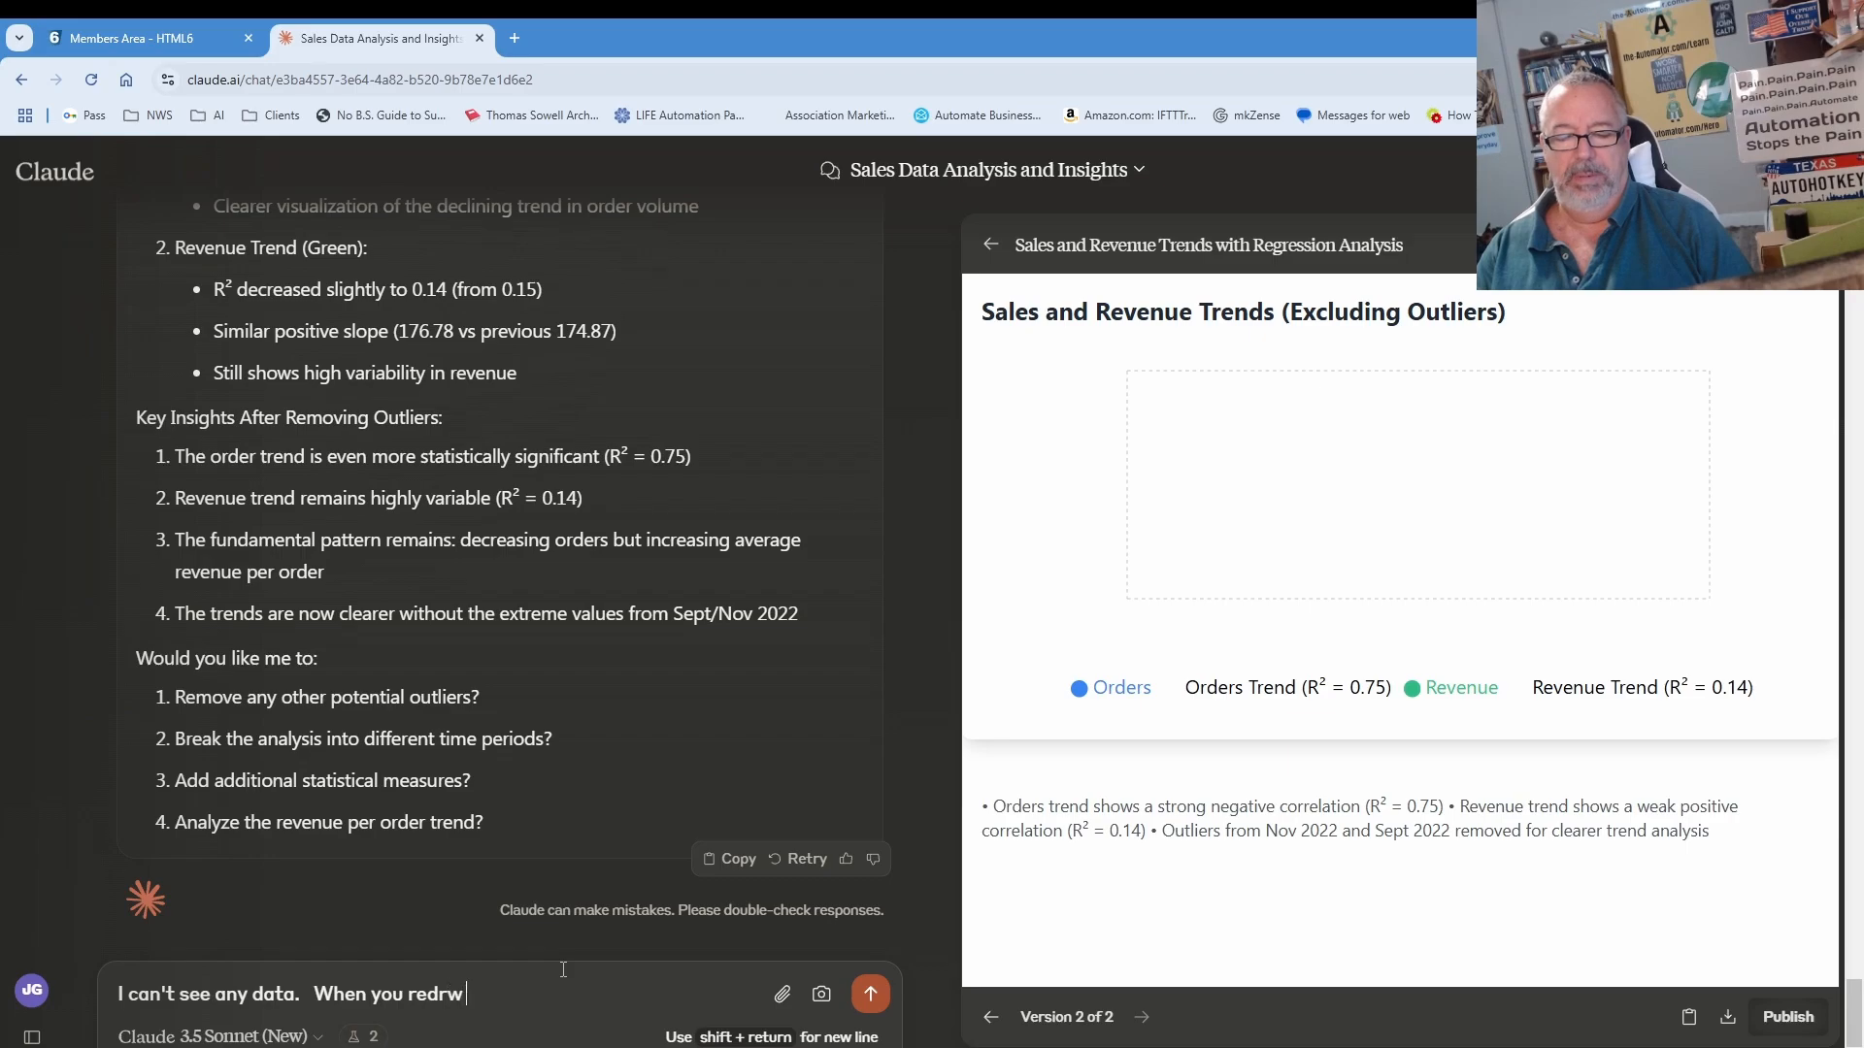
text(raw)
key(BackSpace)
text(aw it, please transform bo)
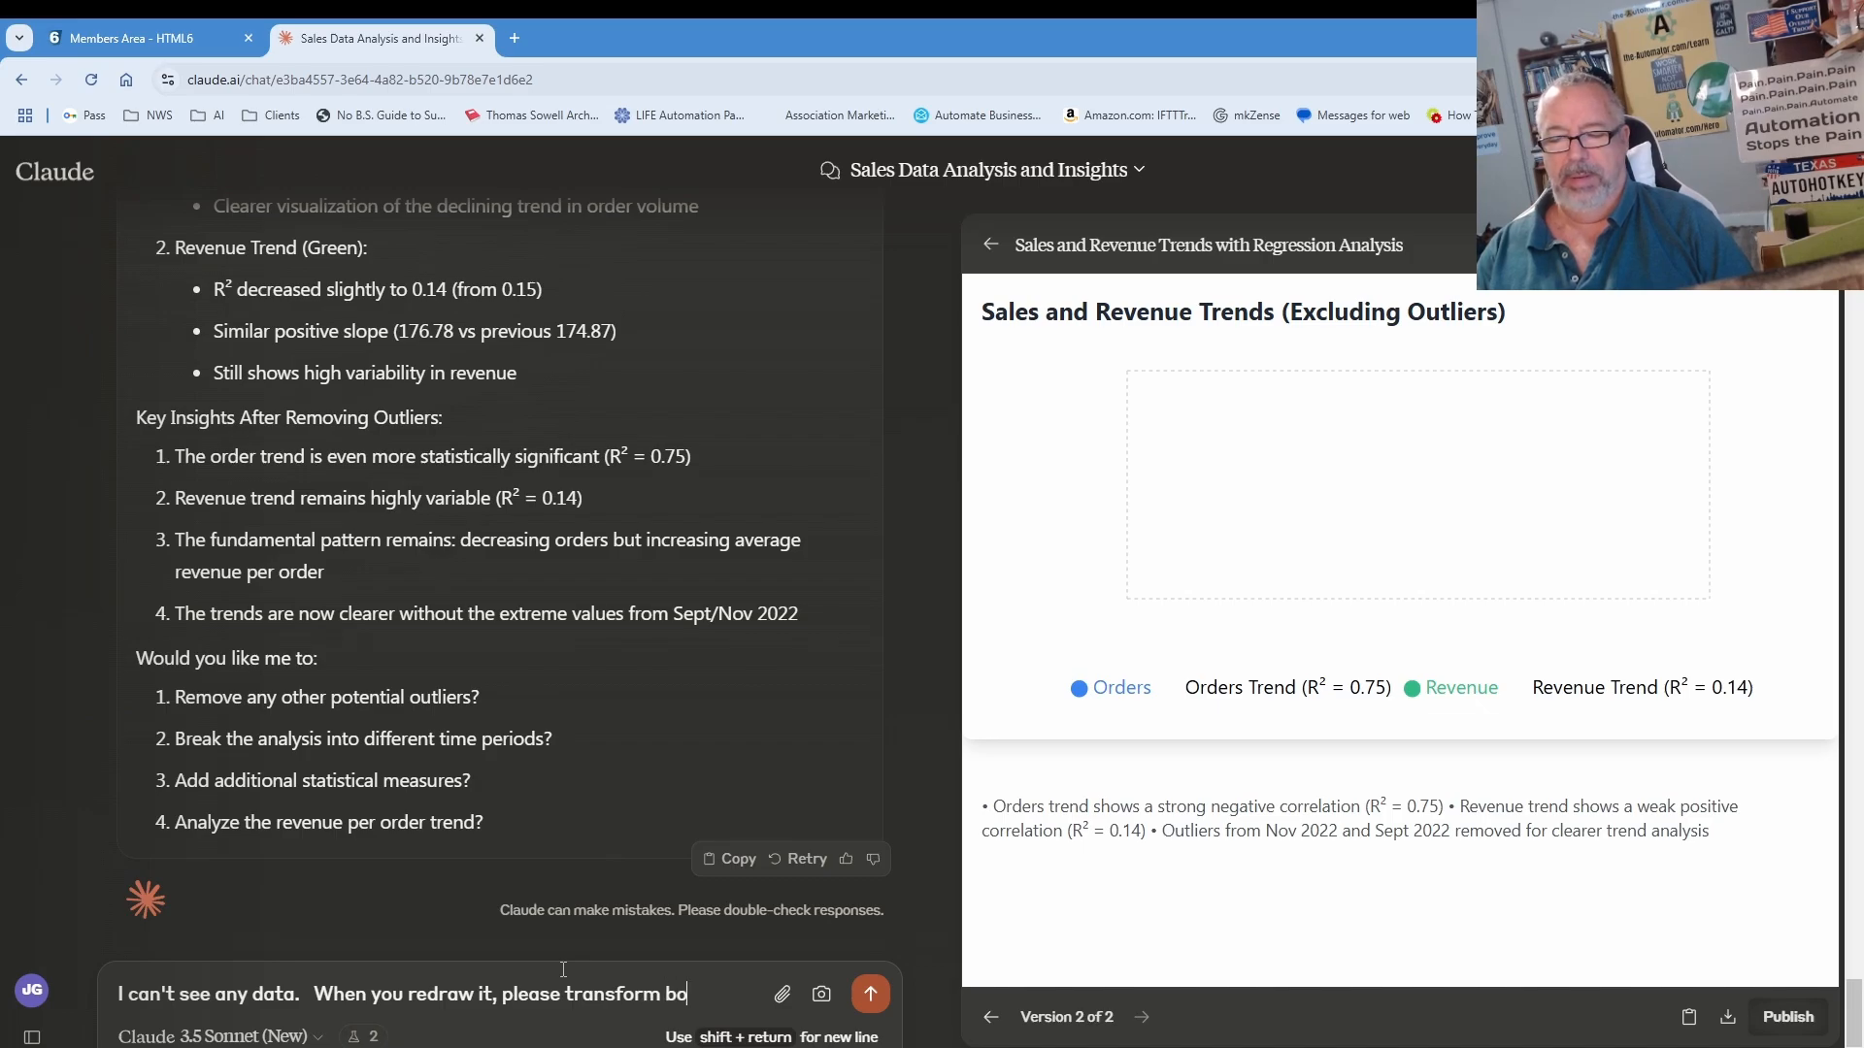
text(ers and)
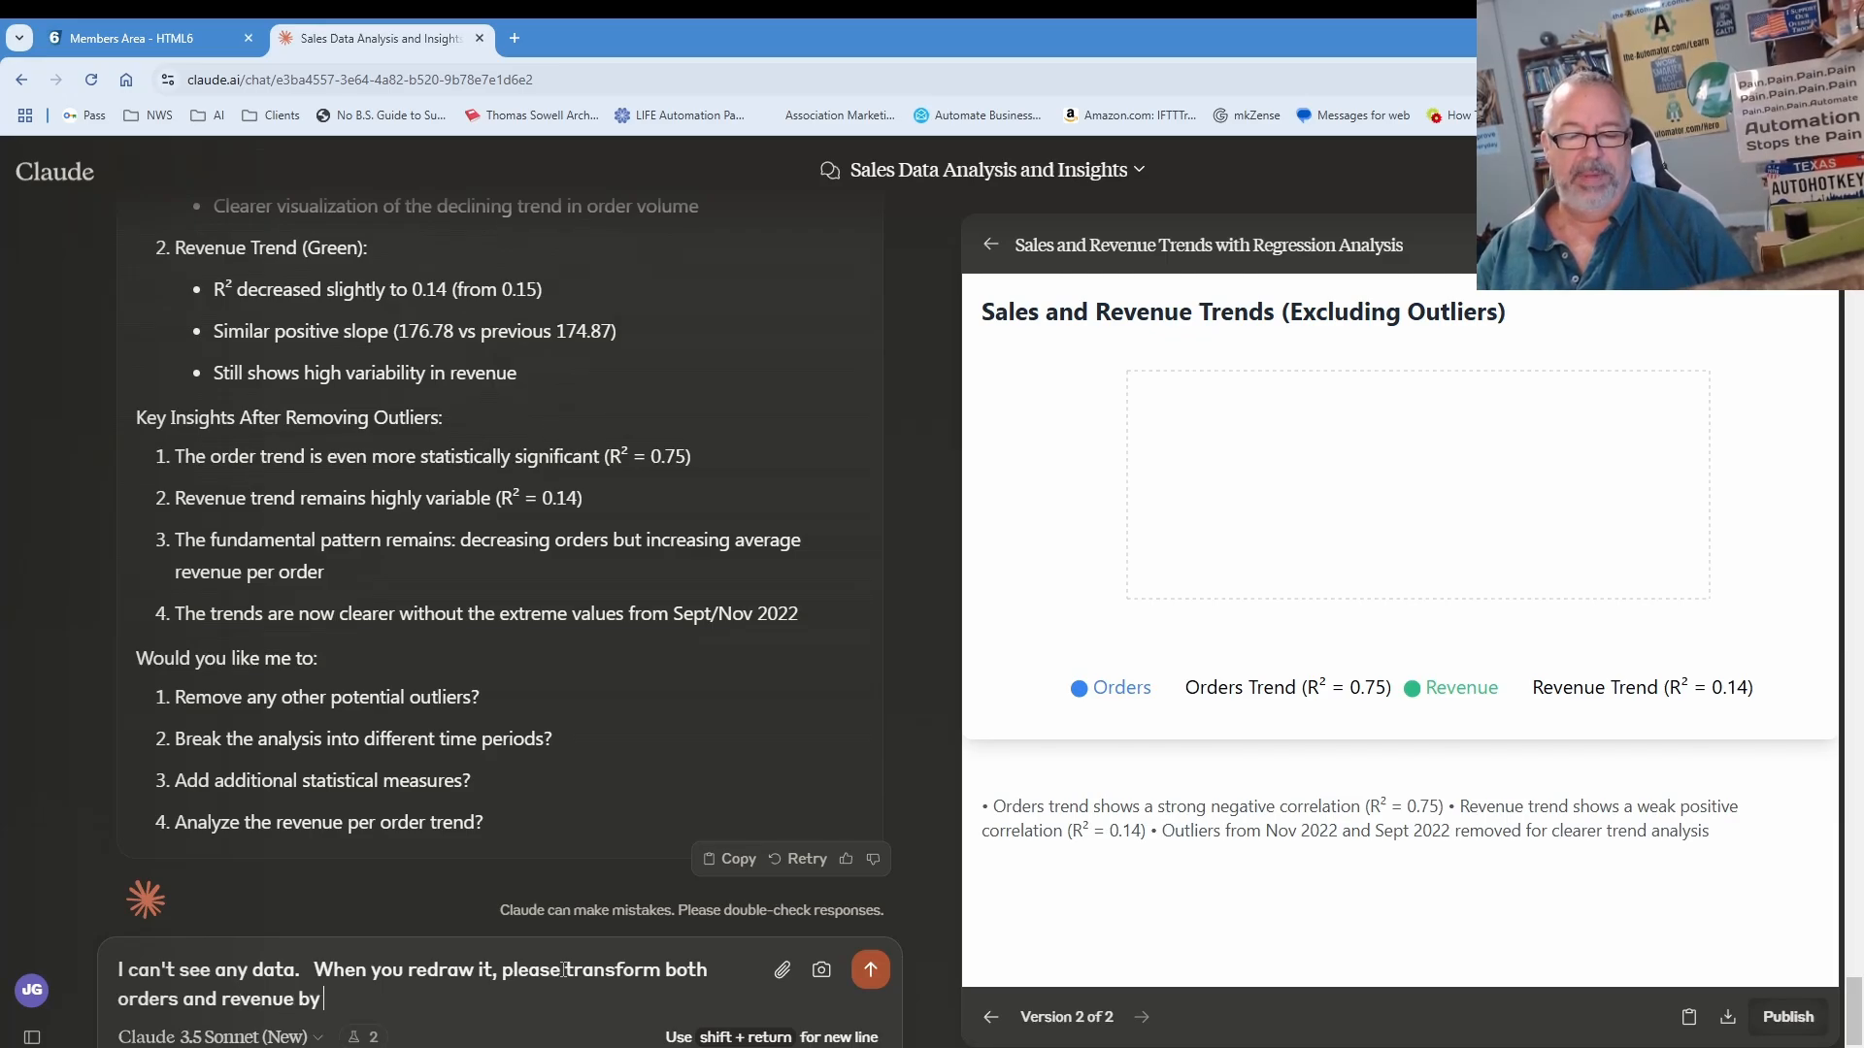
text(revenue by logging )
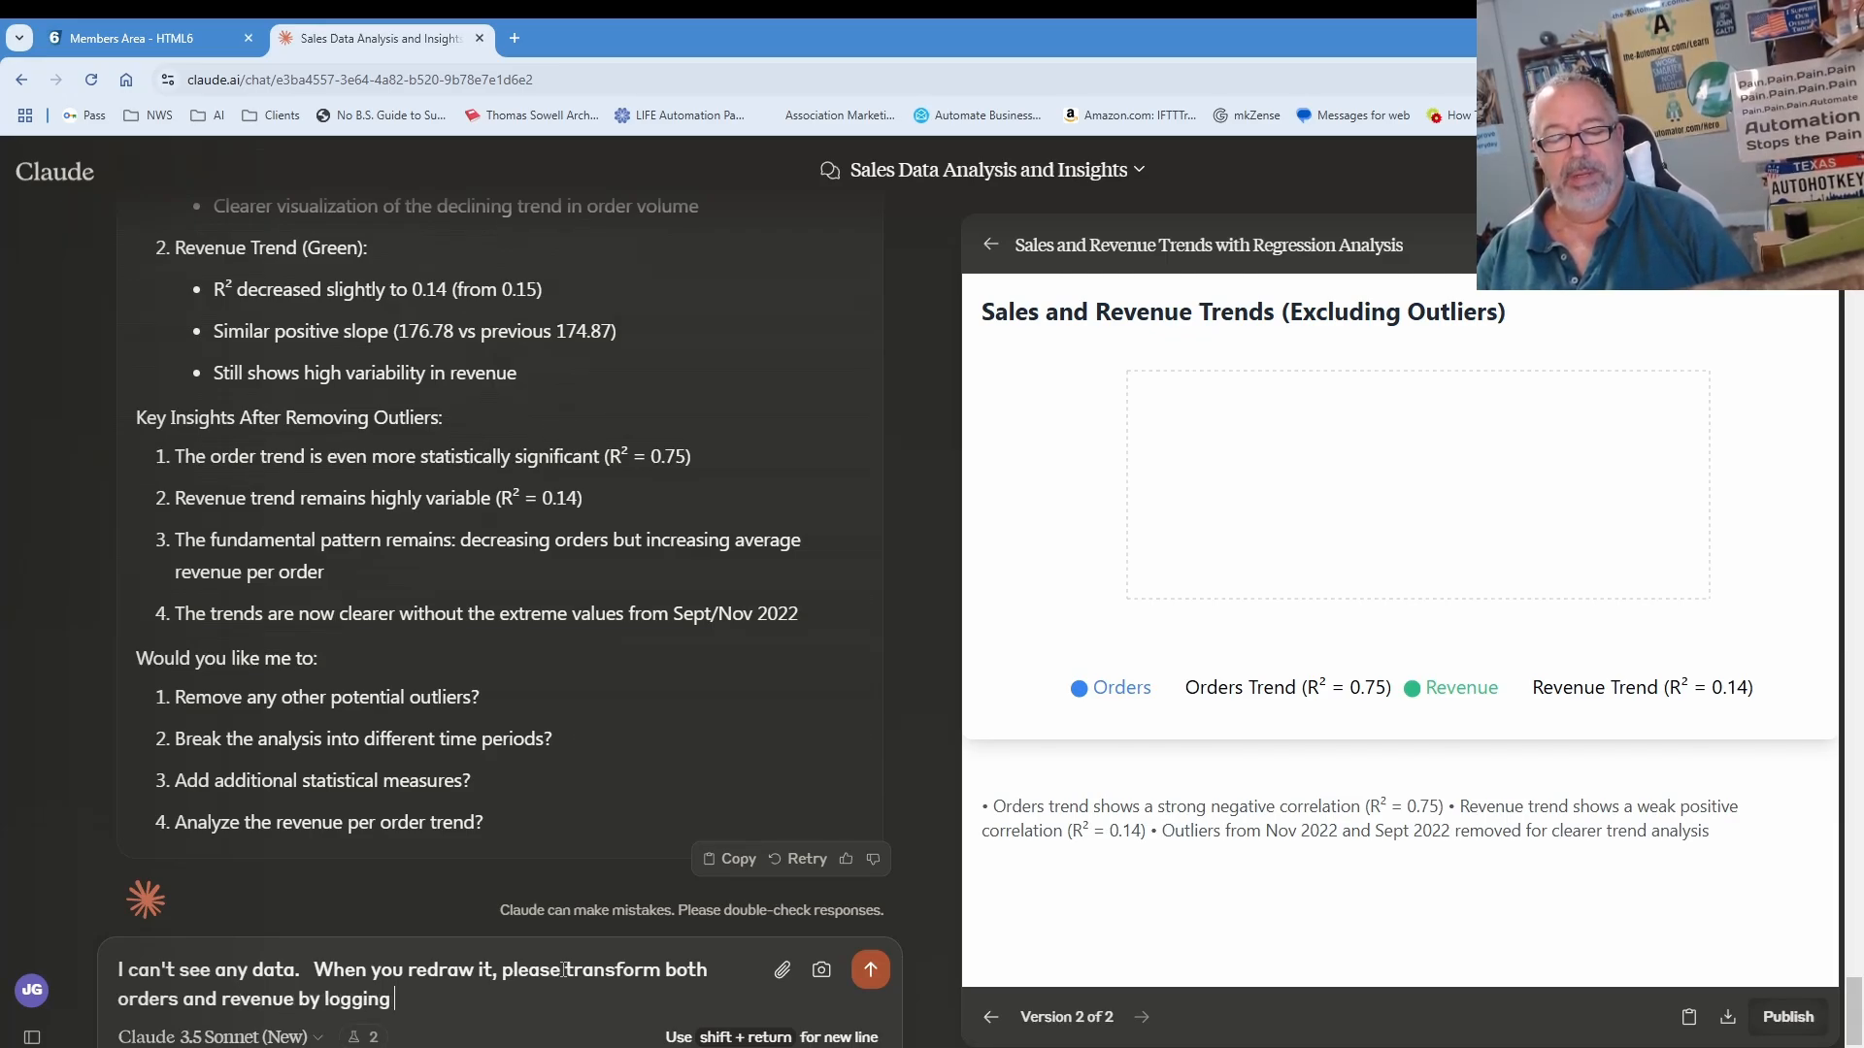
text(them.  also I want to see the regr)
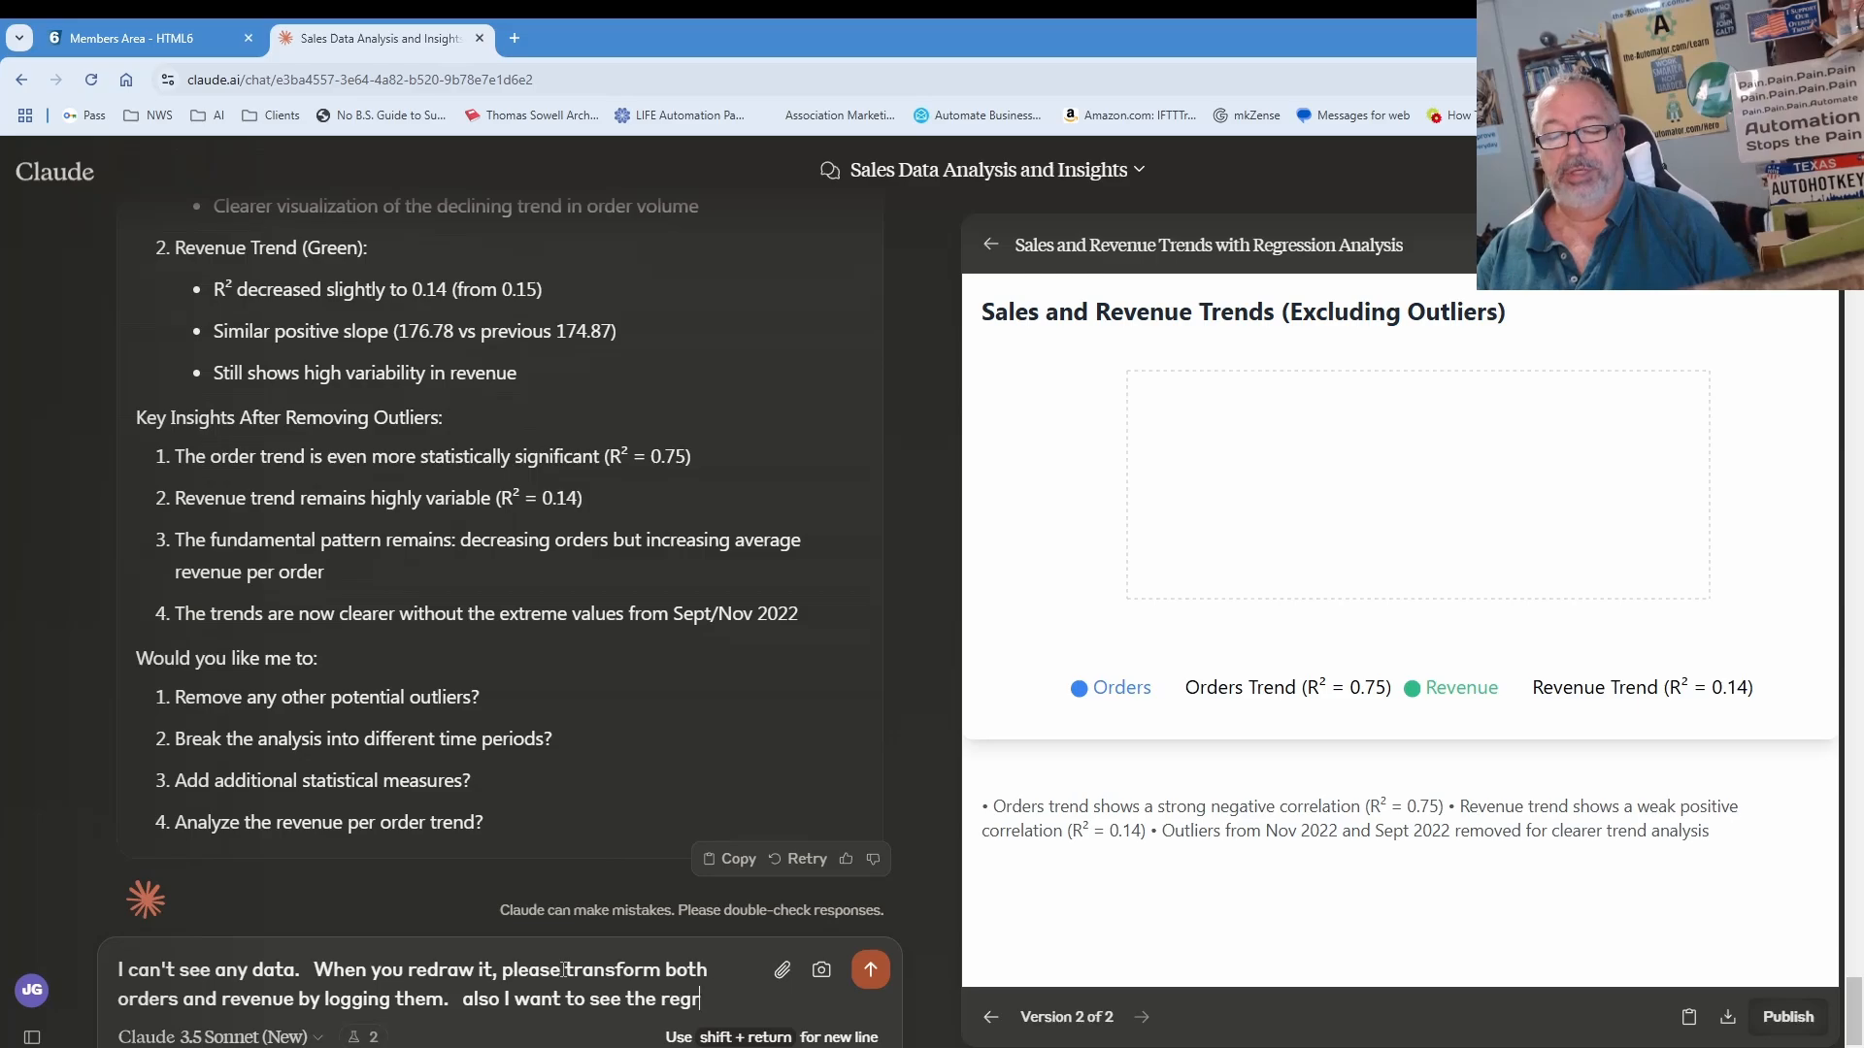
text(n line of bes)
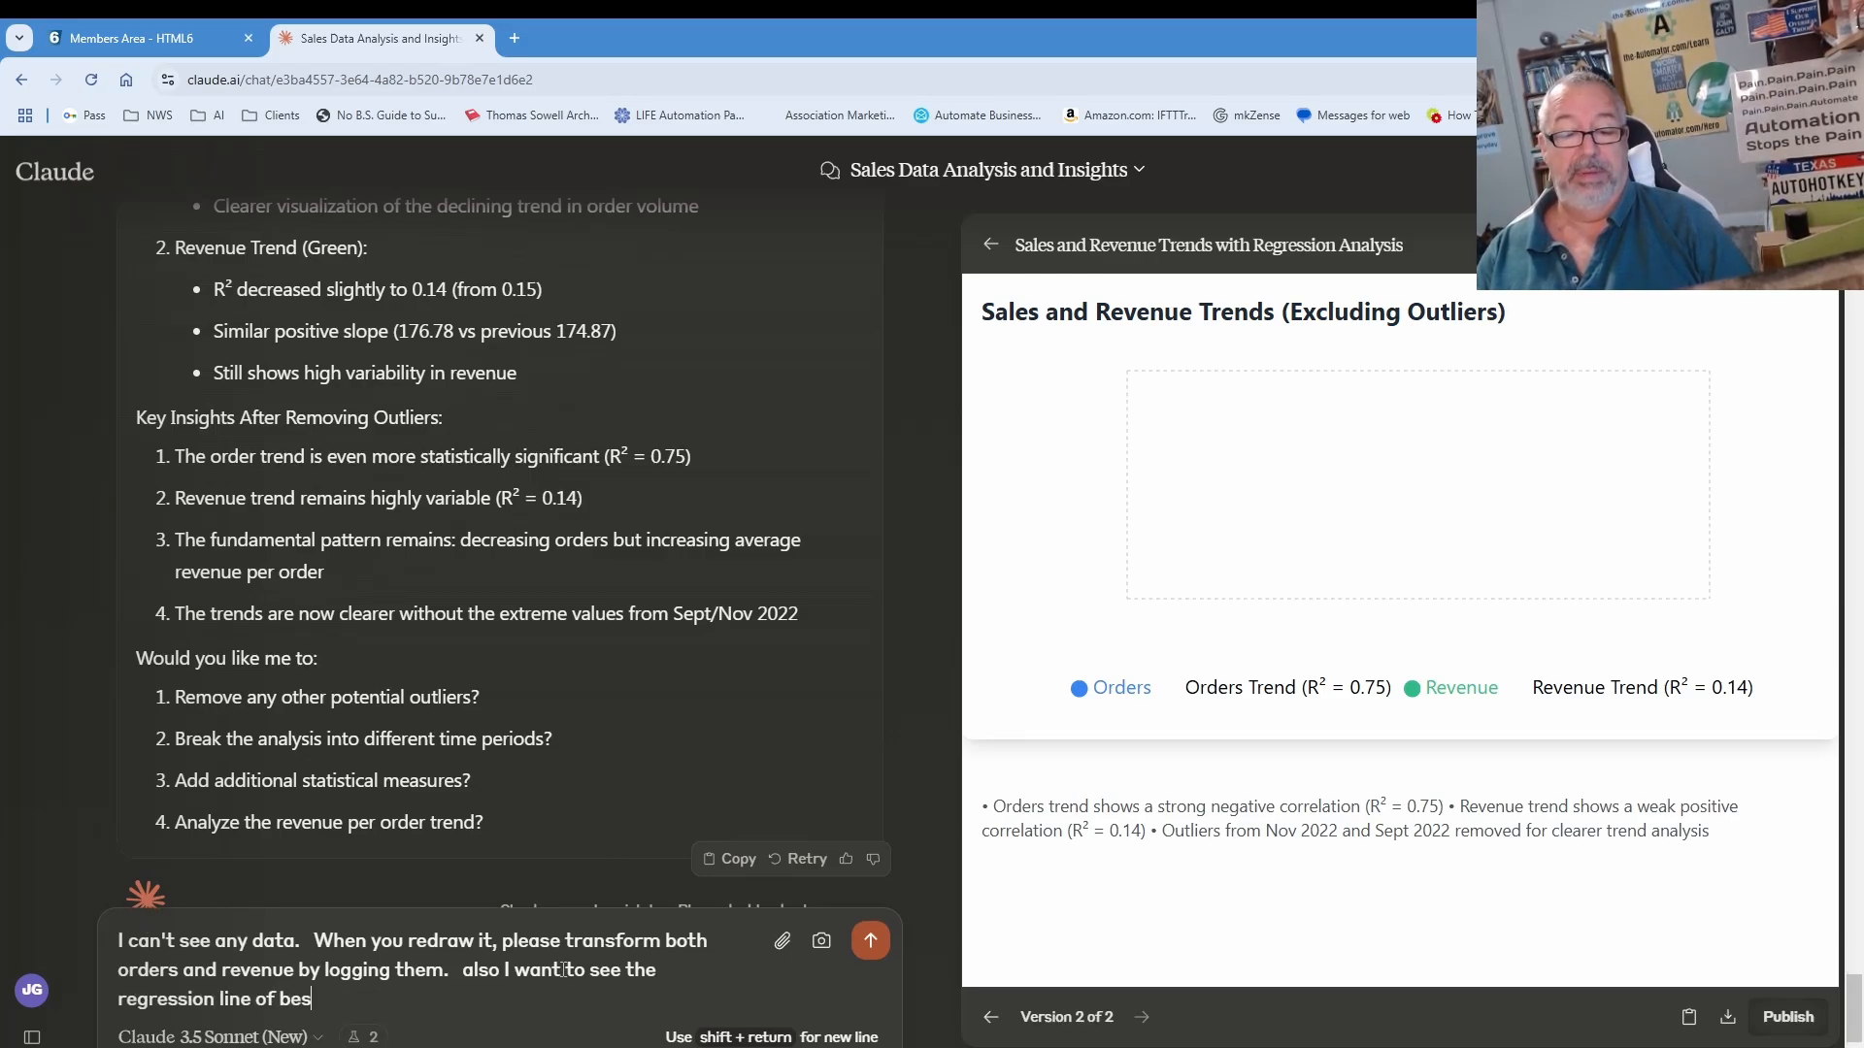
text(t fit.)
key(Return)
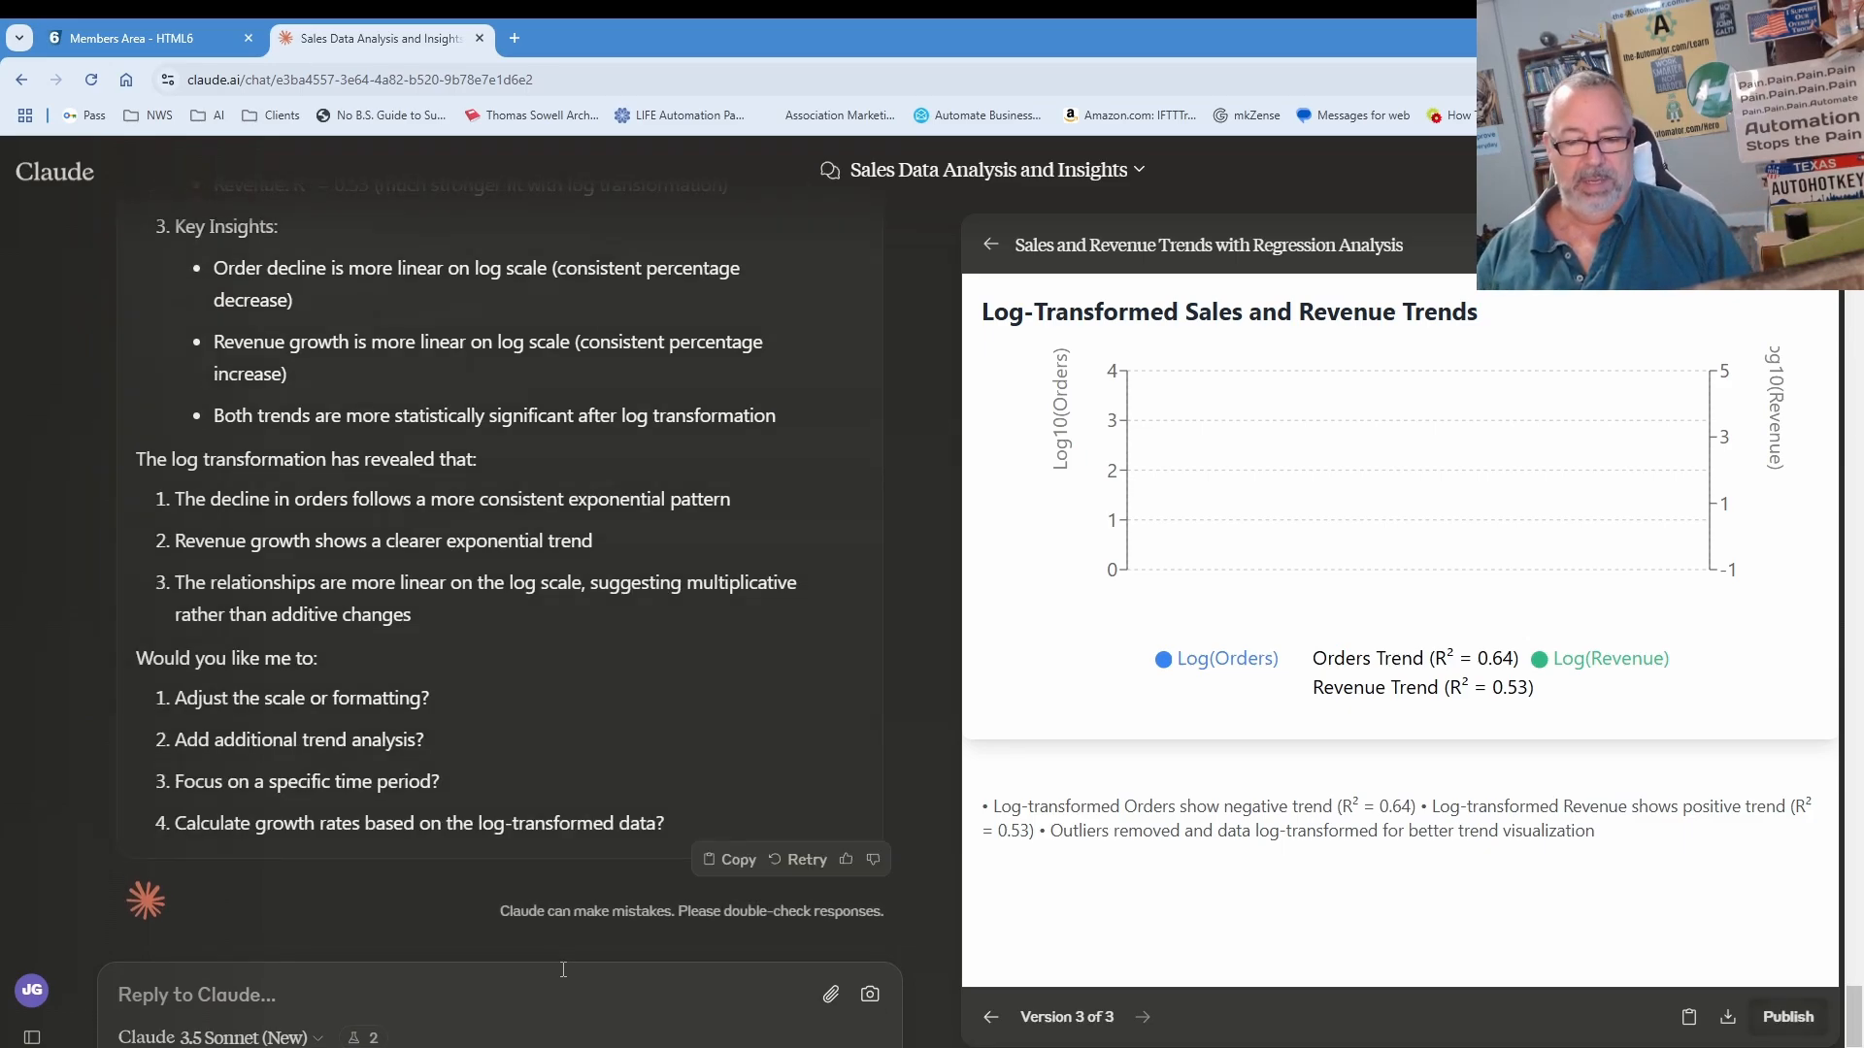
Step: Tell Claude the log-transformed chart still shows no data points
text(i still don't see any data)
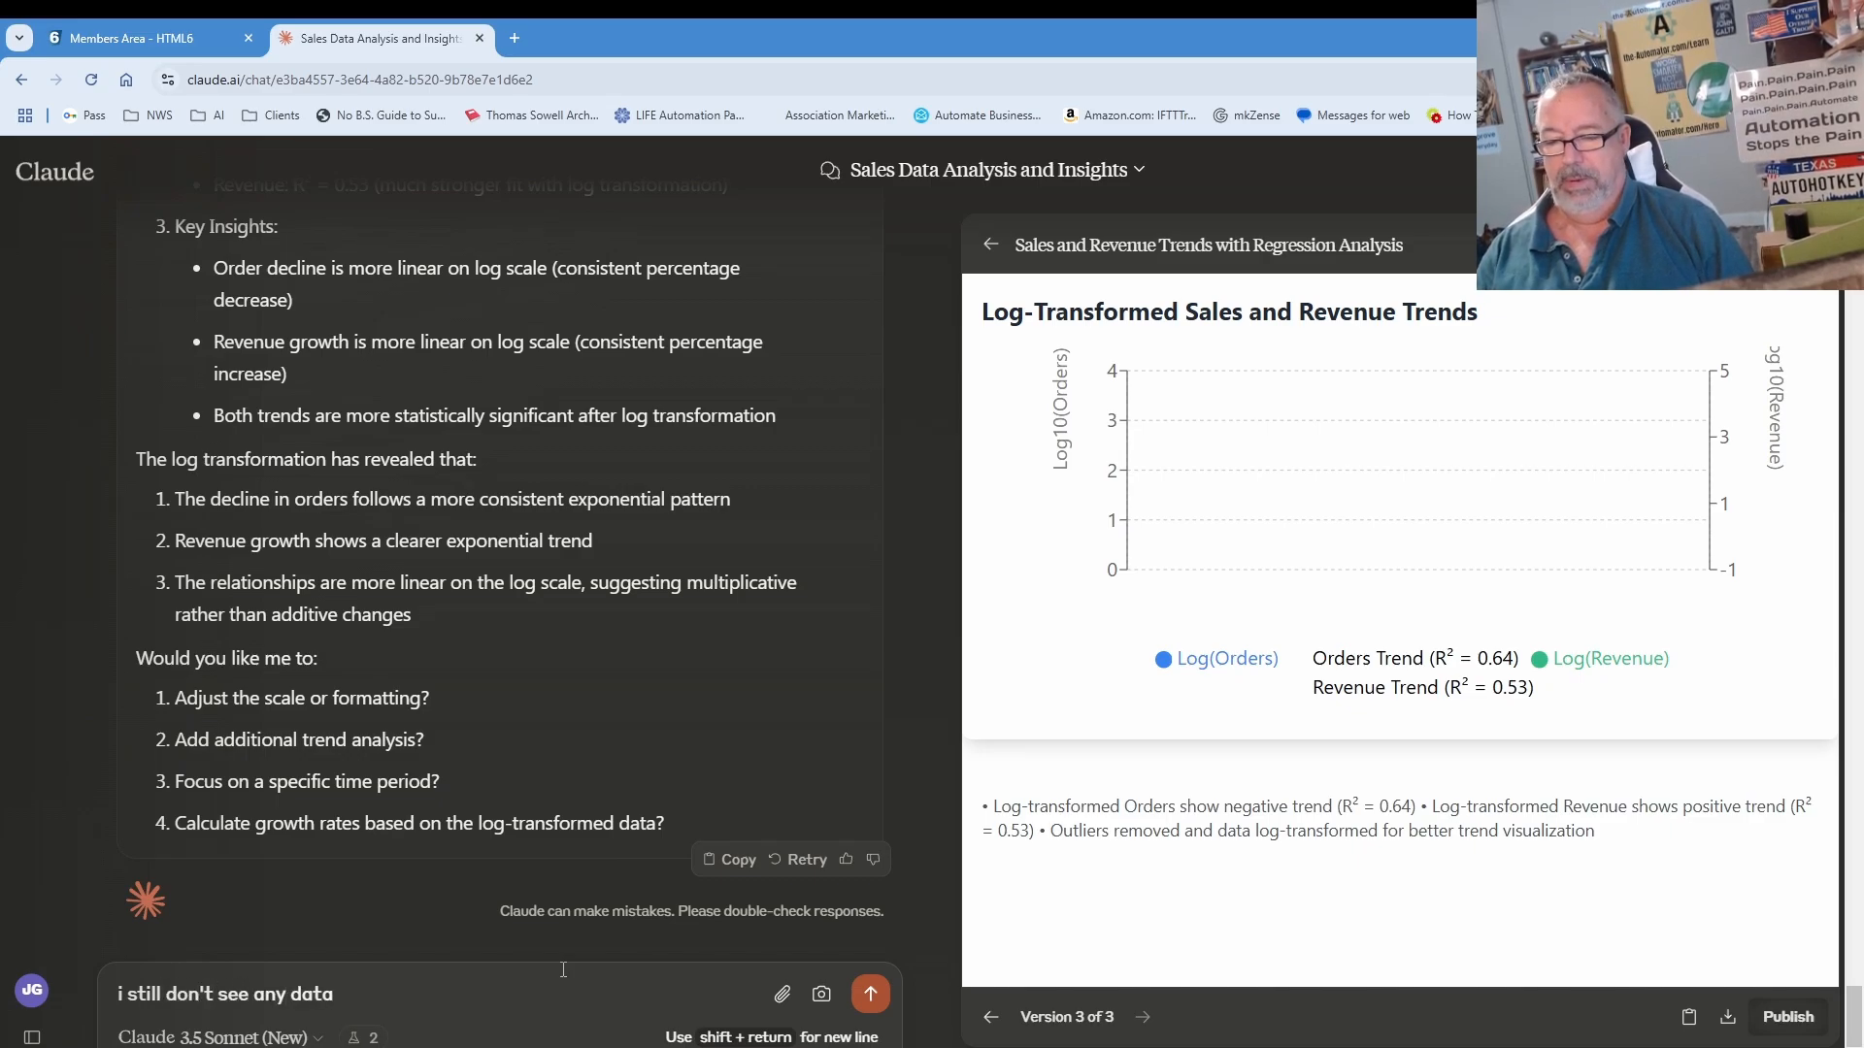
key(Return)
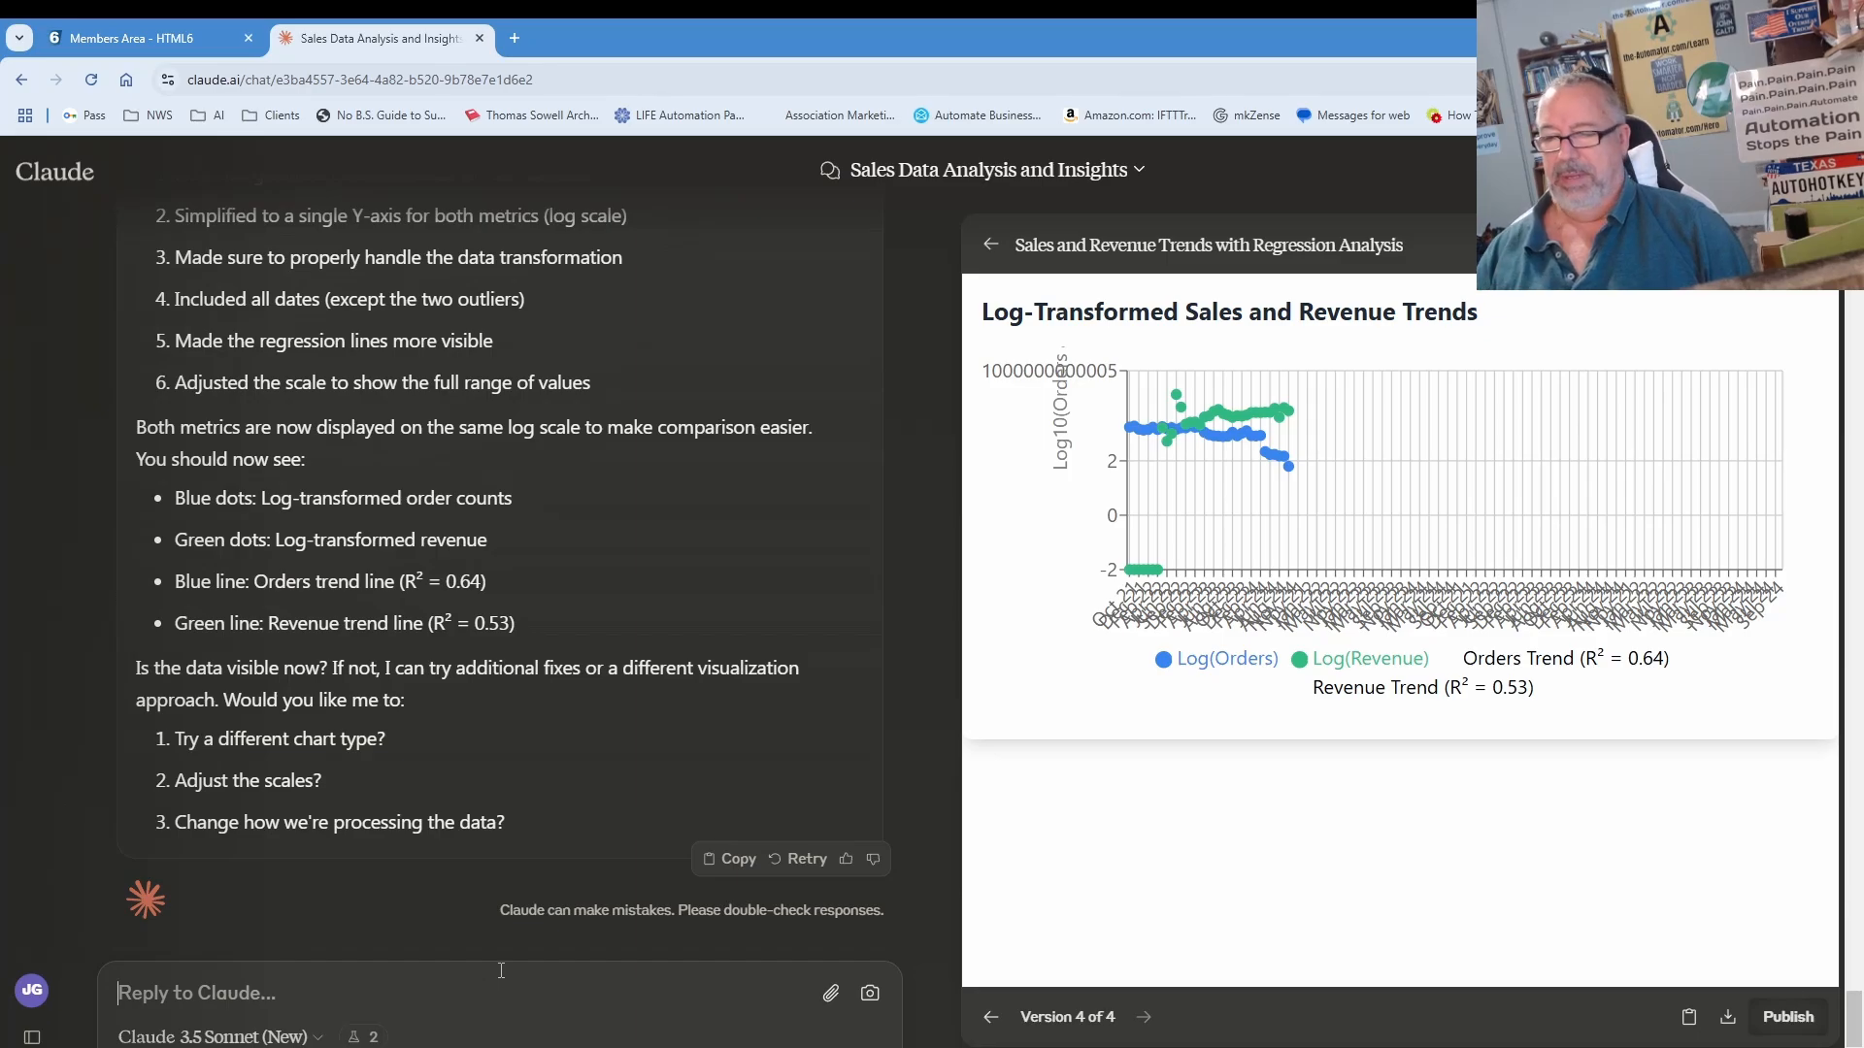
Step: Complain that the chart's time axis extends far beyond the actual data points
text(the time scale seems crazy.  ther)
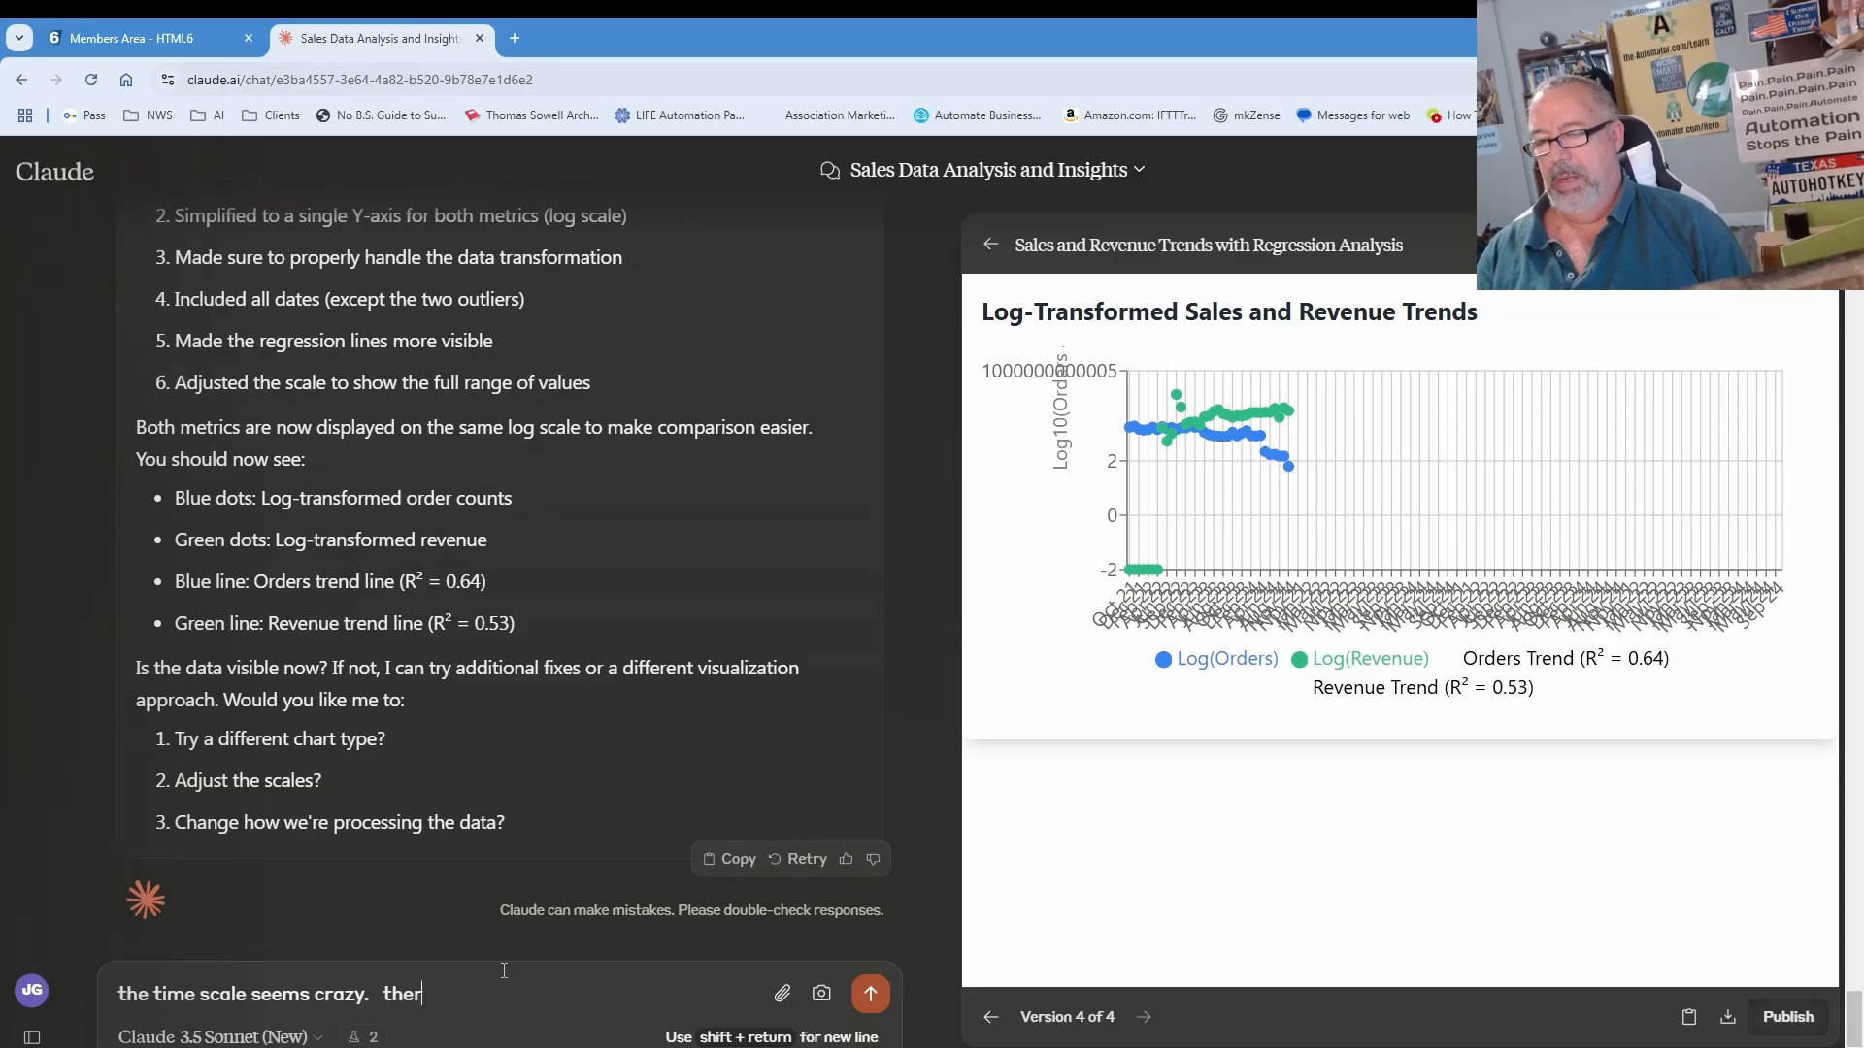
key(BackSpace)
key(BackSpace)
key(BackSpace)
key(BackSpace)
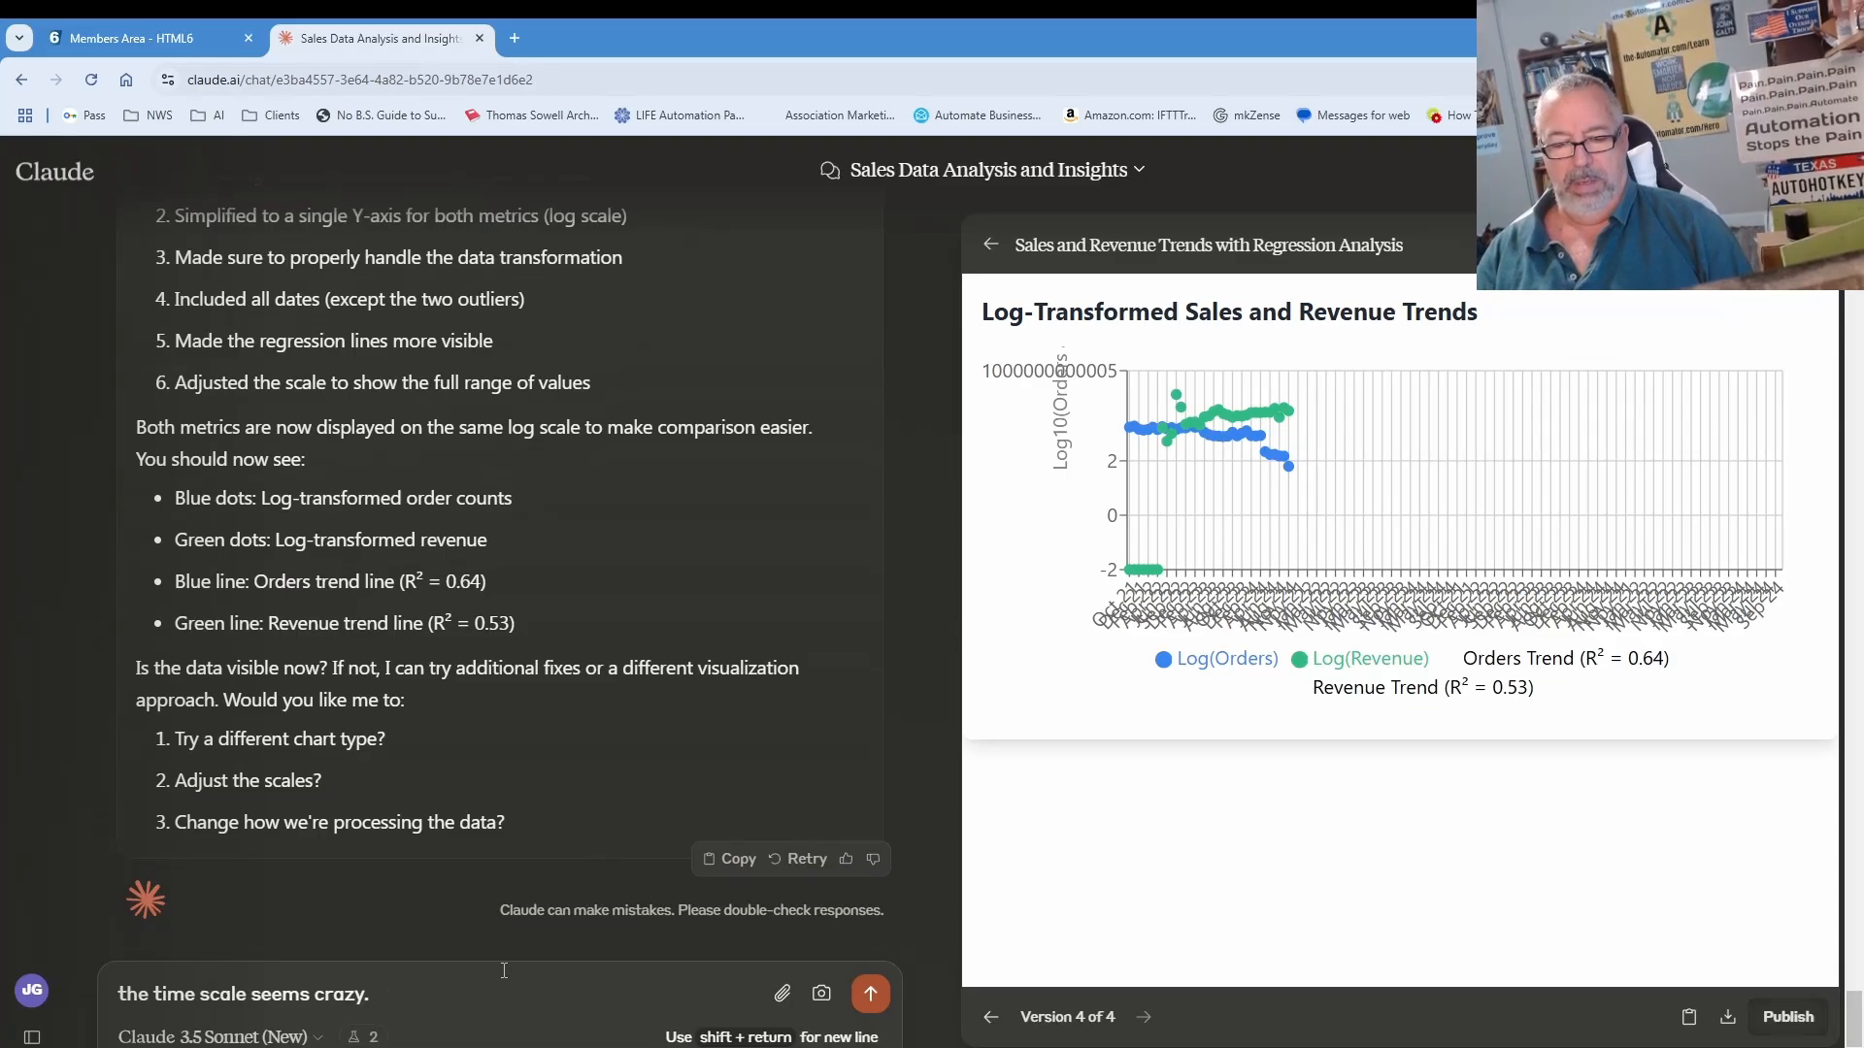
text(it goes way out beyond a)
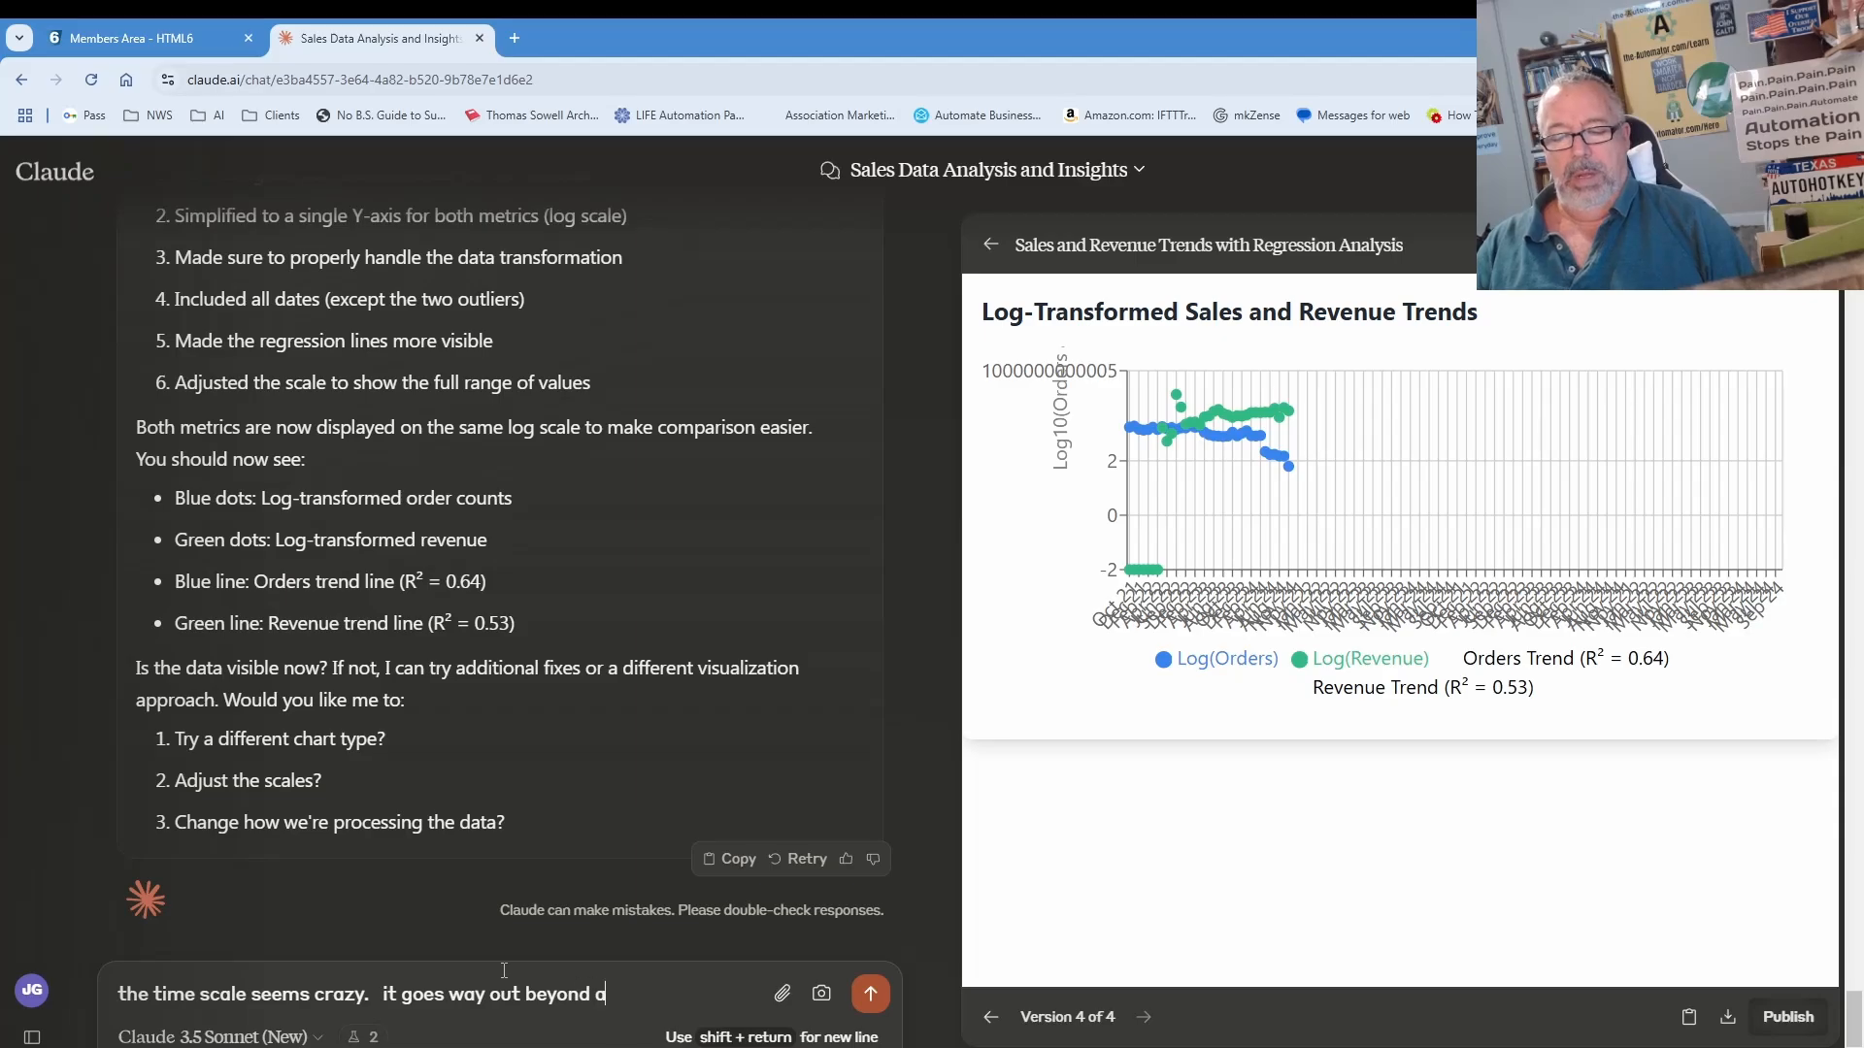
text(ny of my data points)
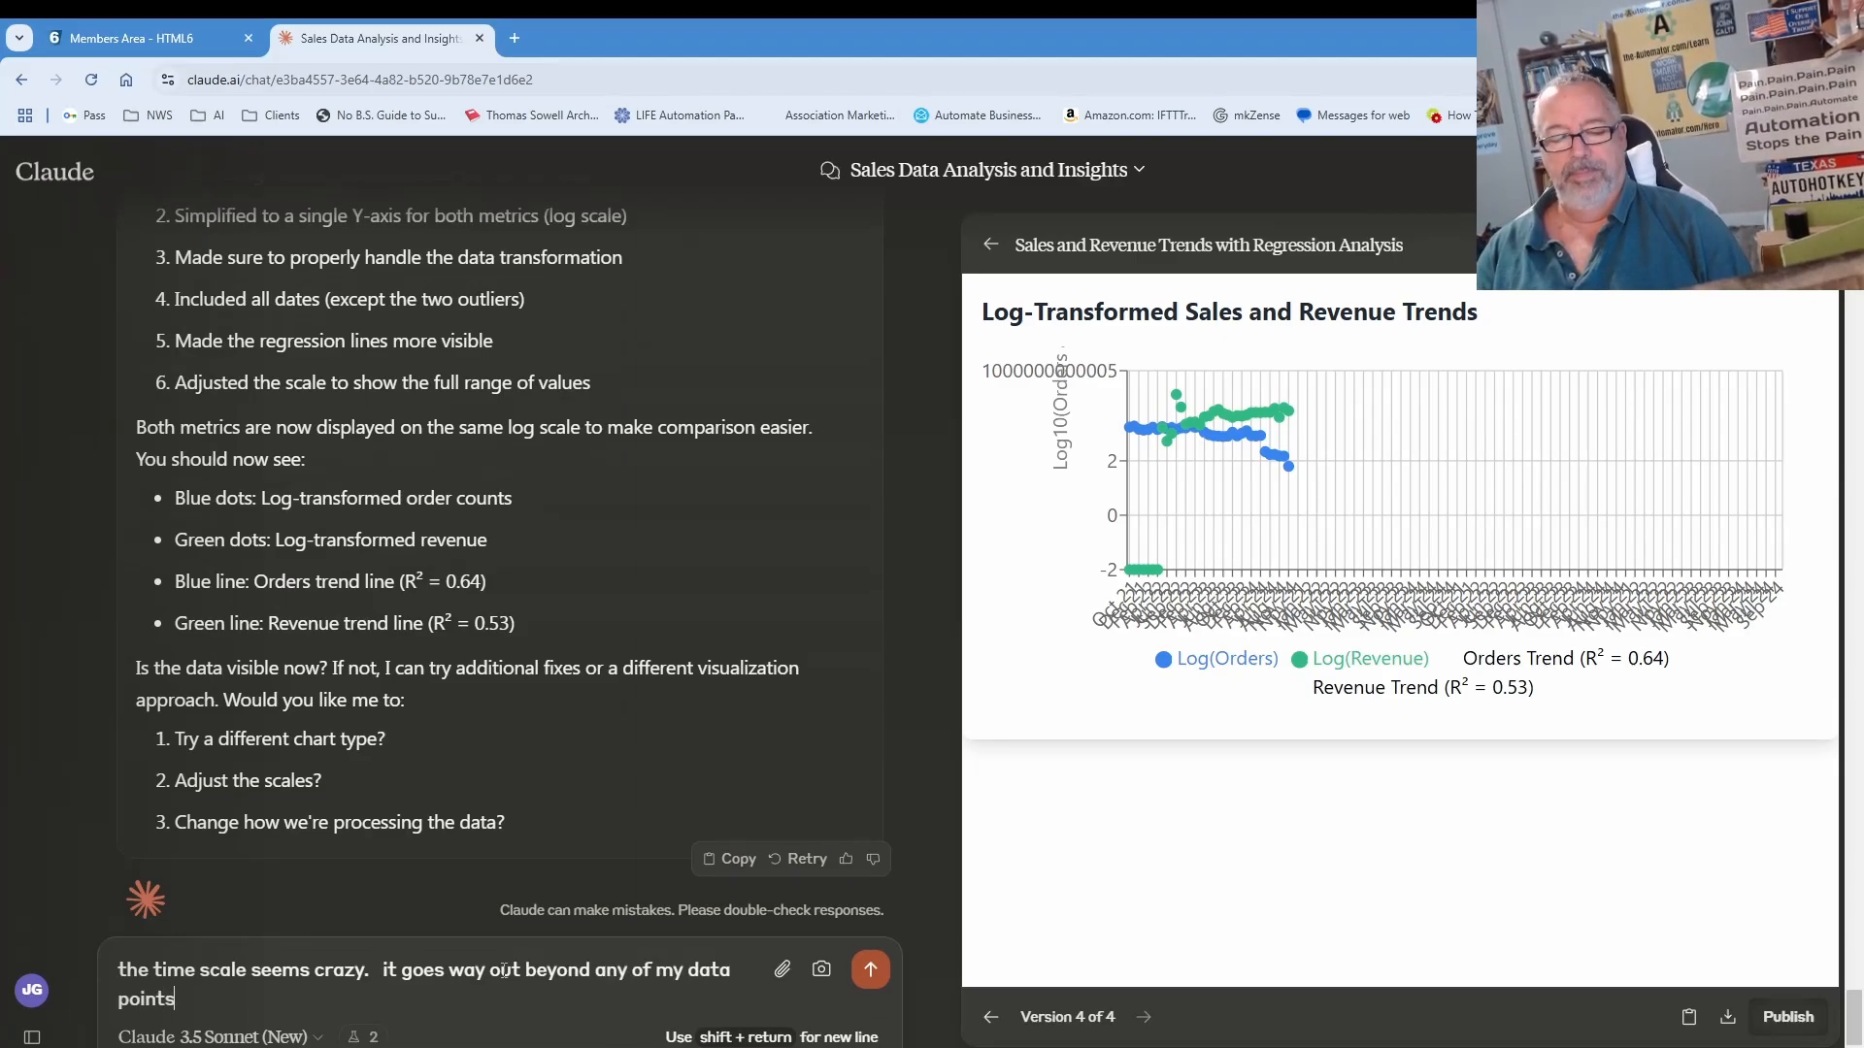
key(Return)
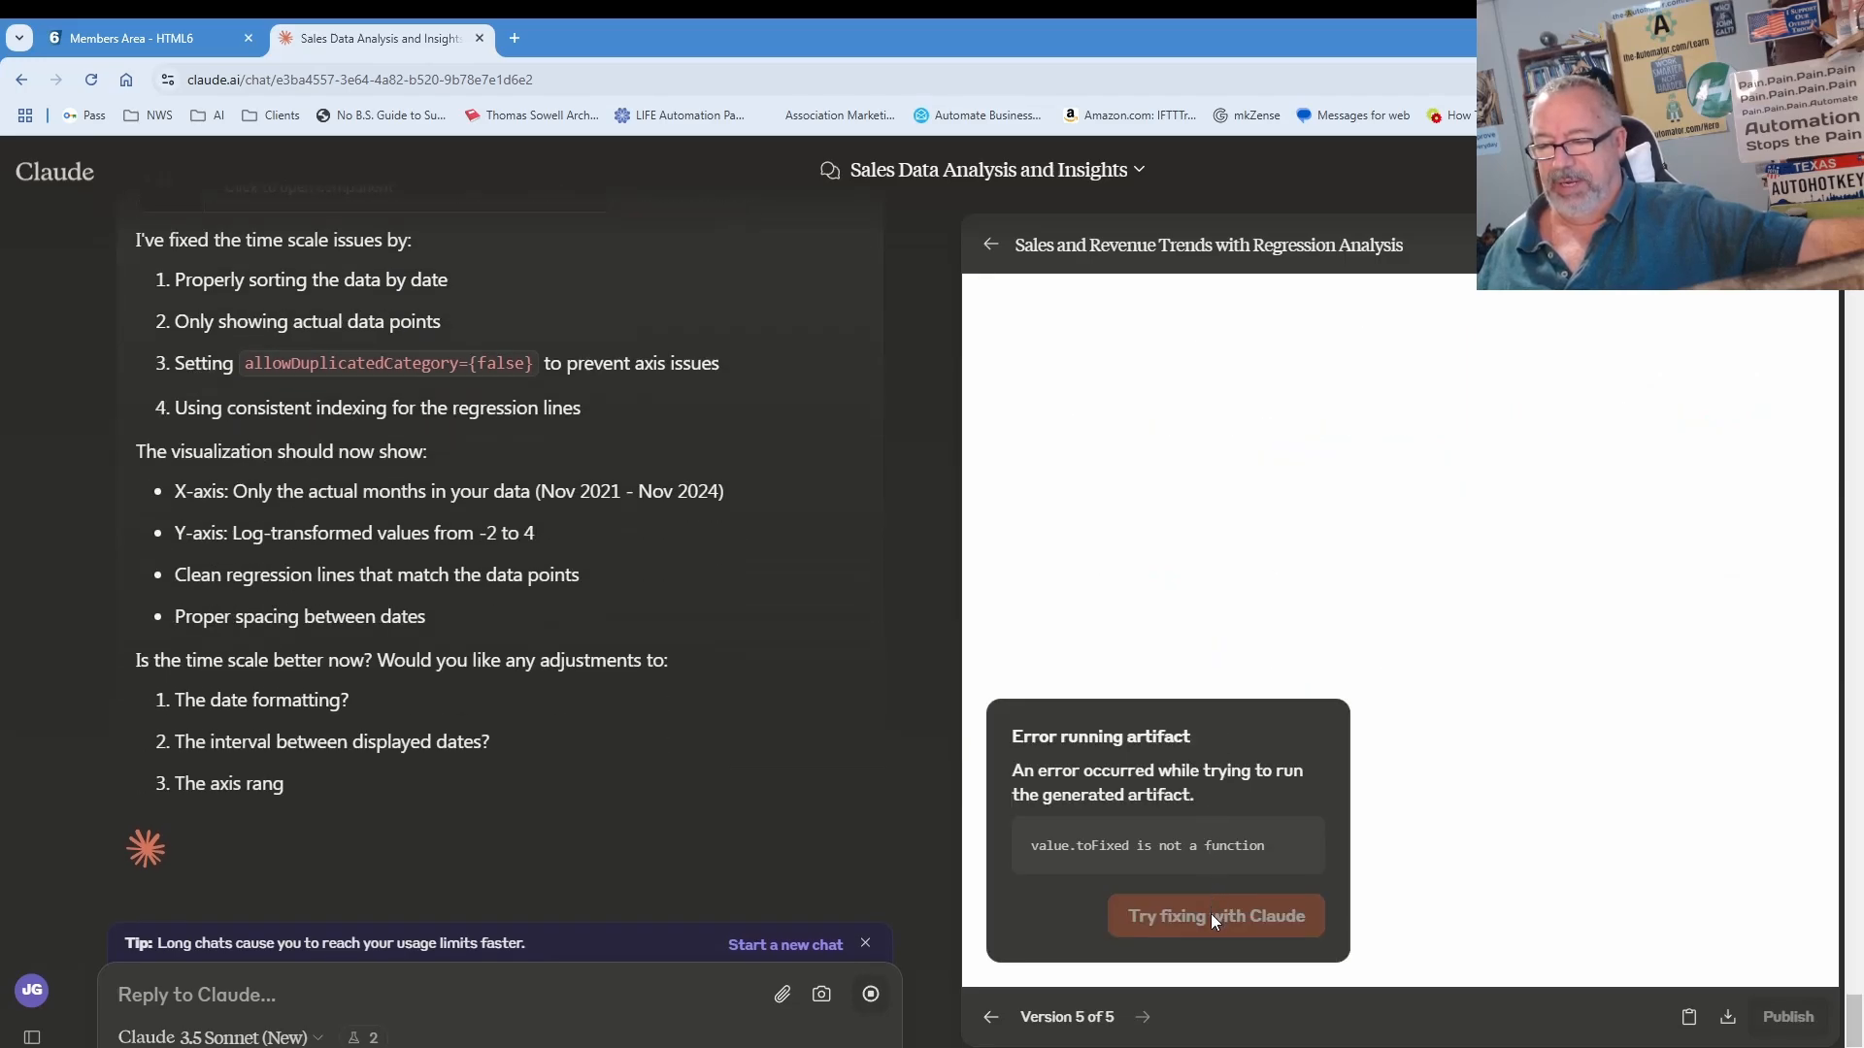
Step: Have Claude fix the 'value.toFixed is not a function' error so the chart renders
click(1212, 920)
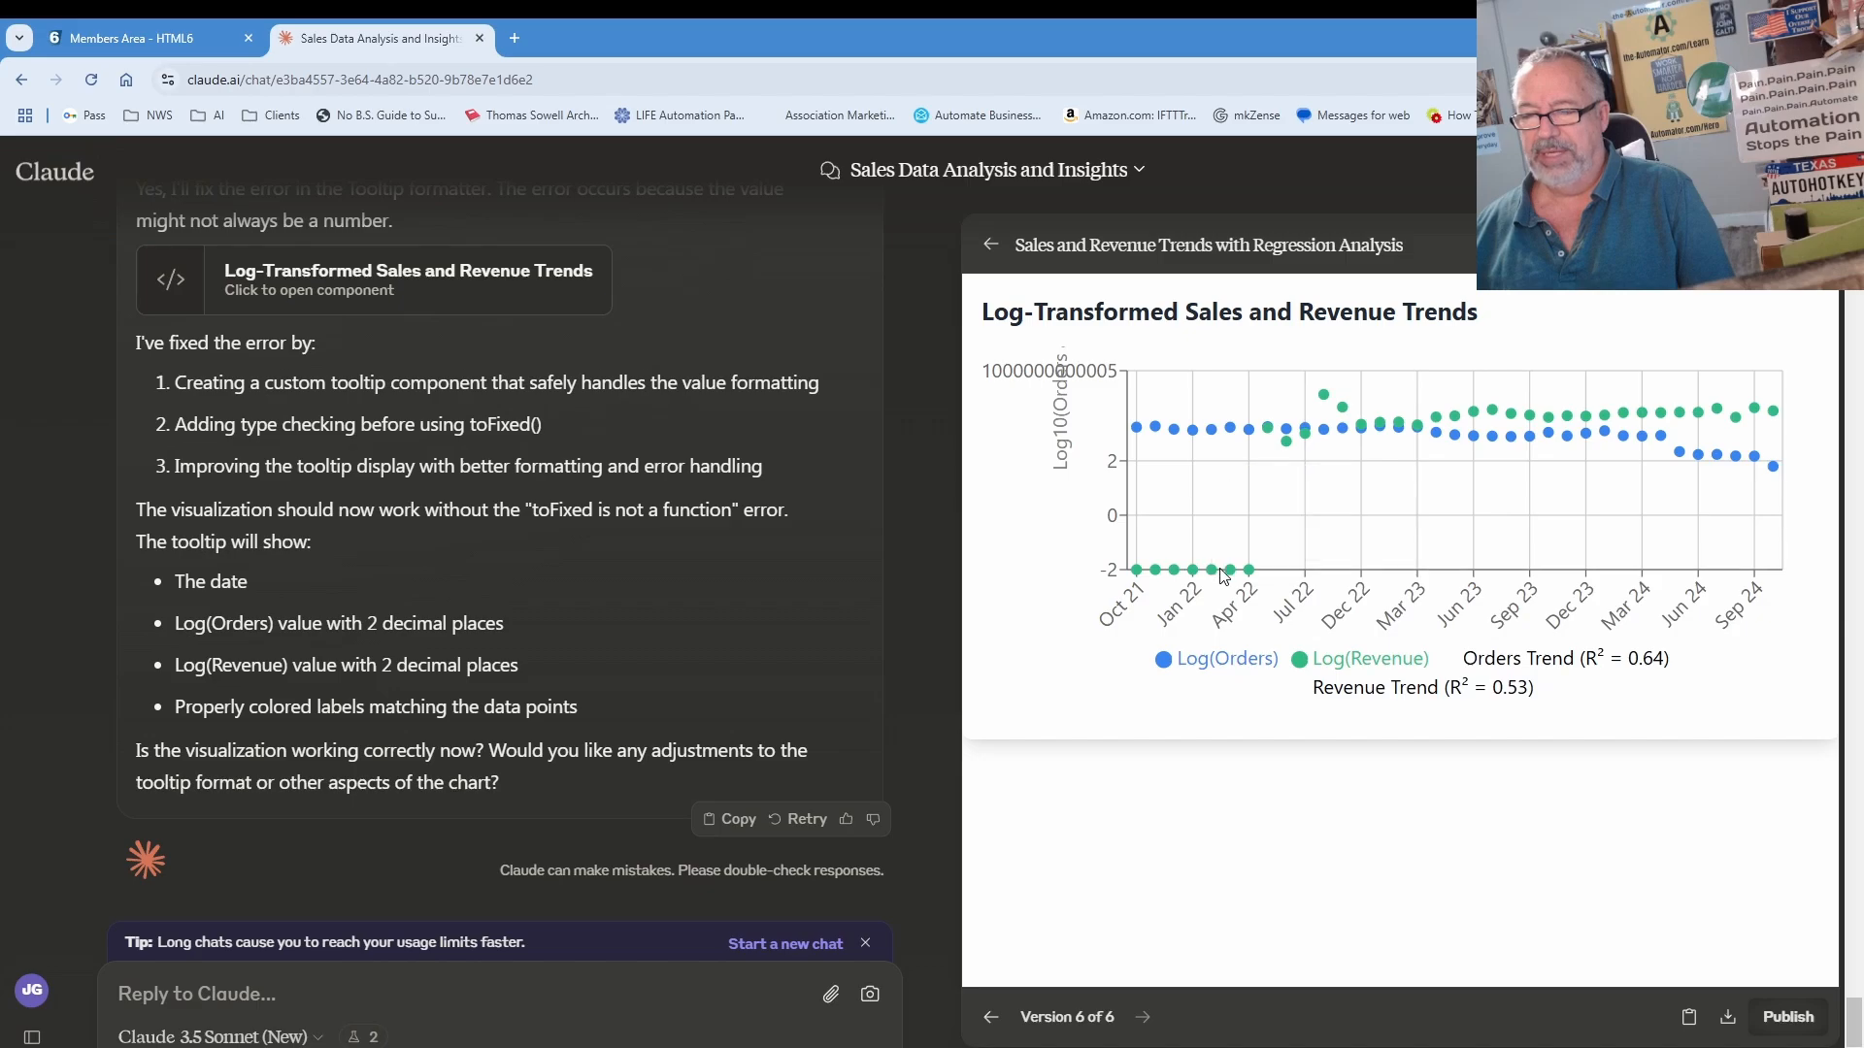
mouse_move(1217, 580)
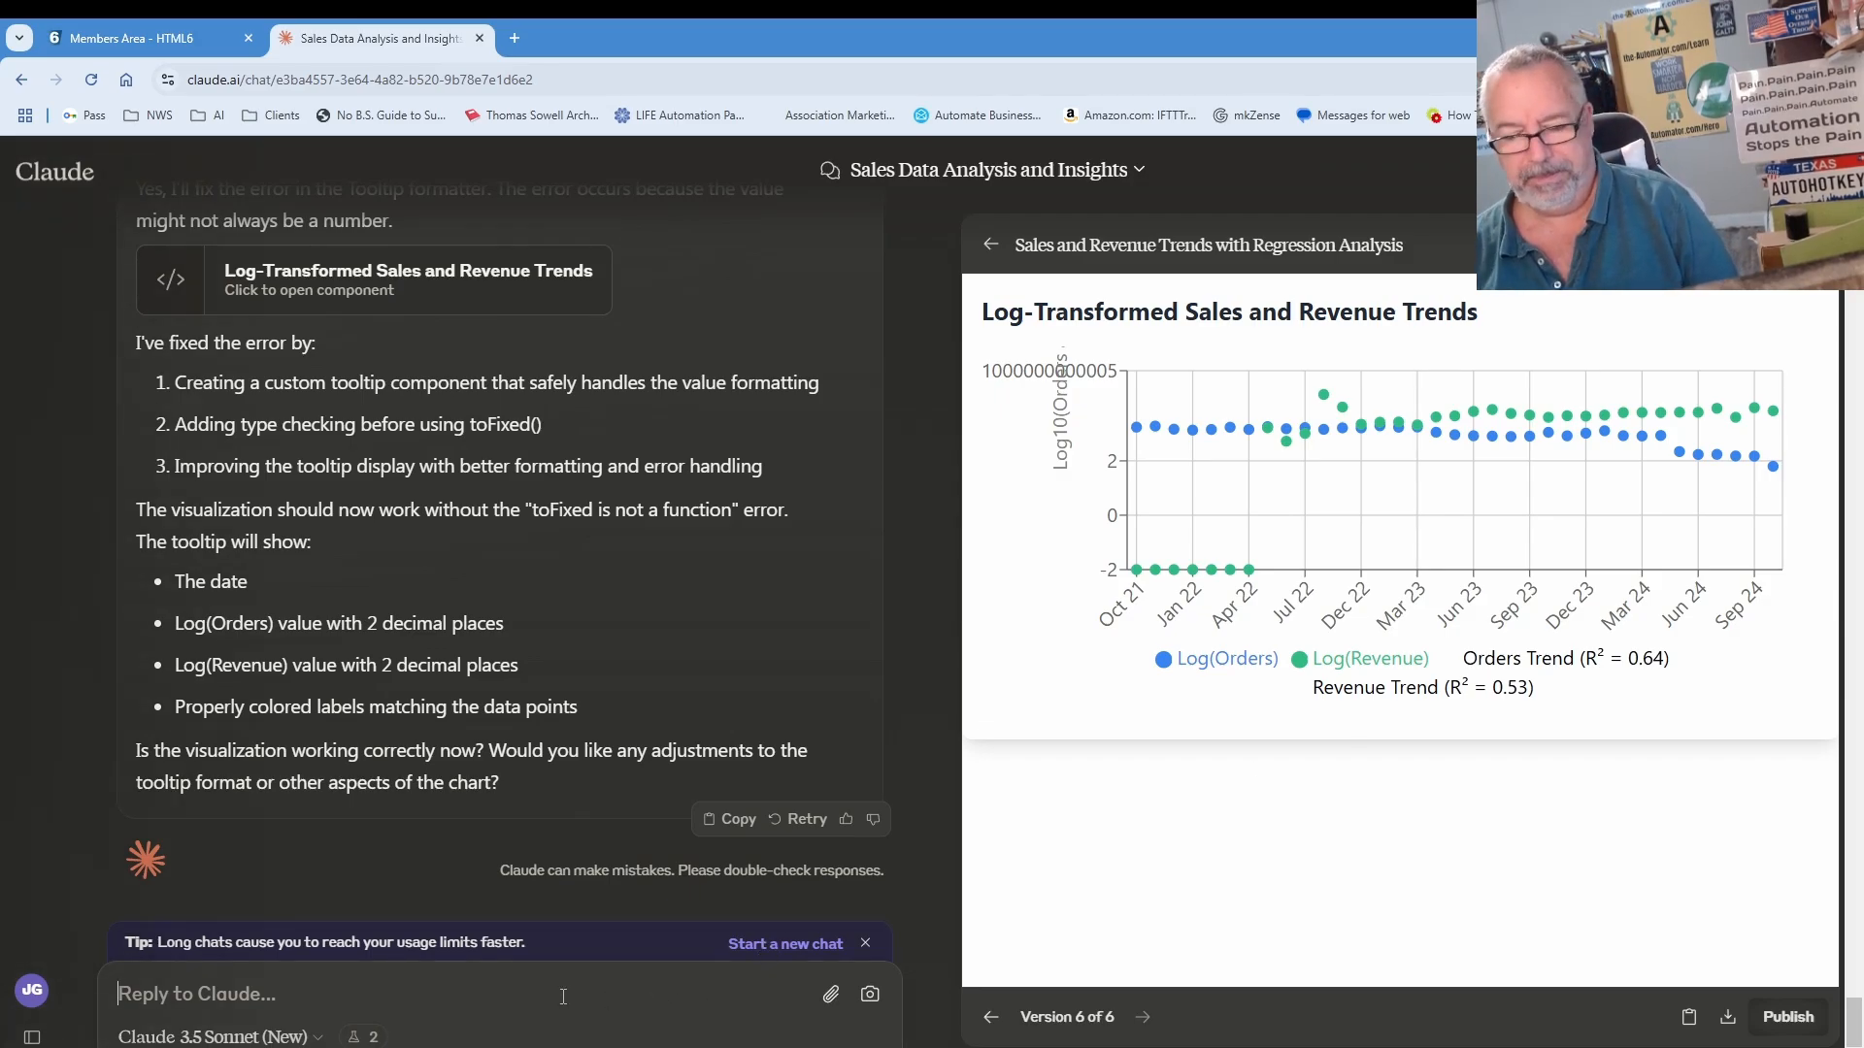
Step: Request a quarterly revenue bar chart with a 2-year projection
text(can you)
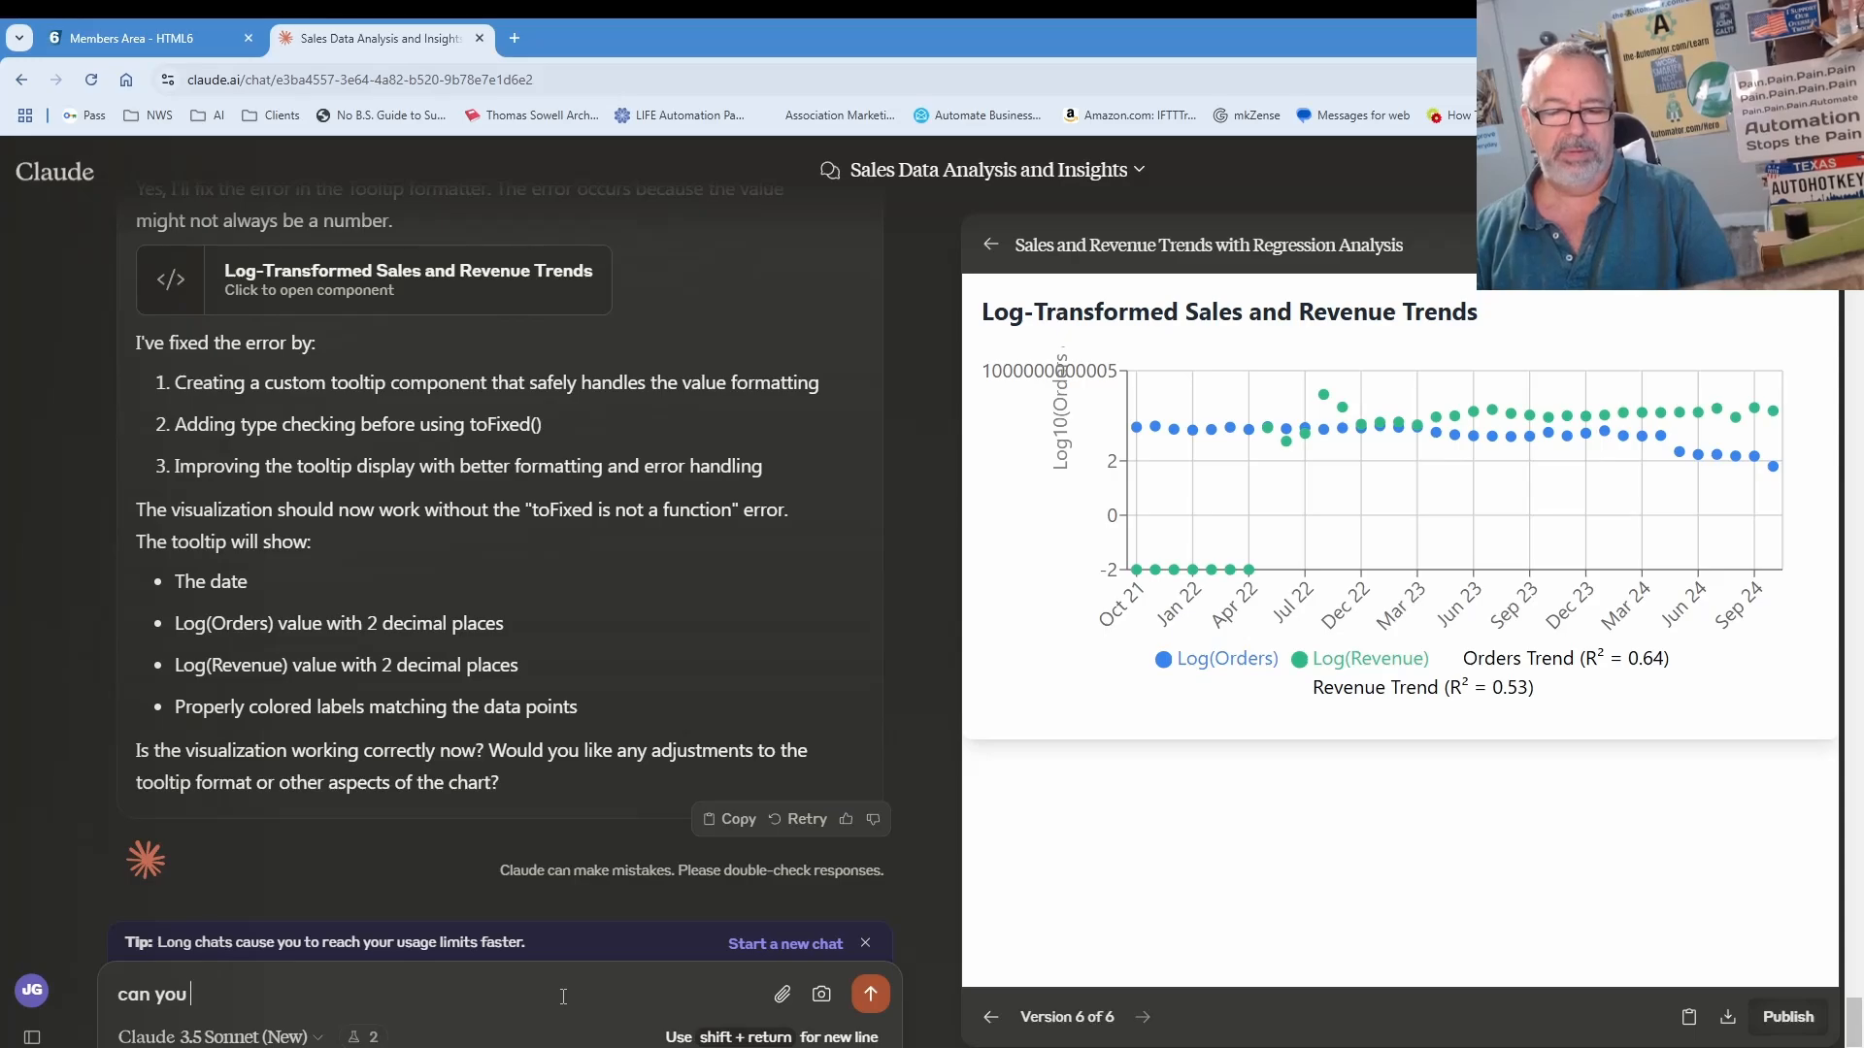
text( just show a bar)
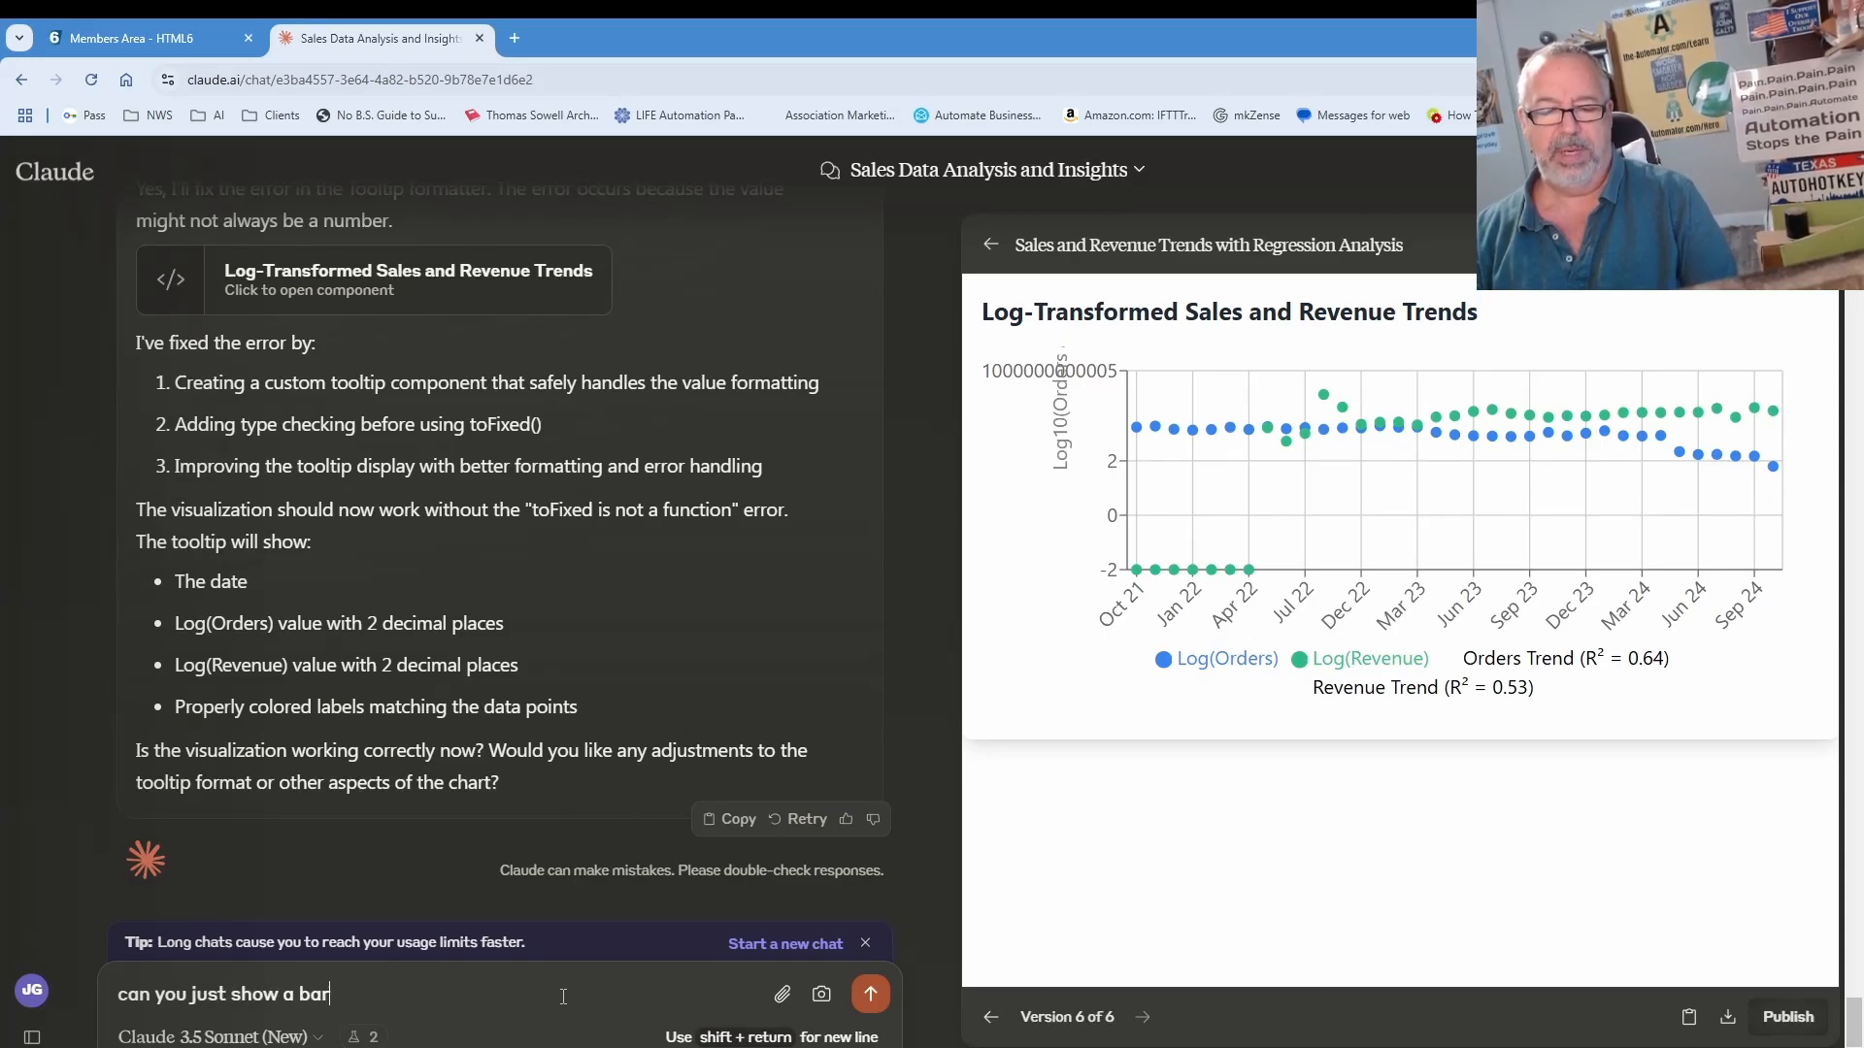
text( chart by quarter)
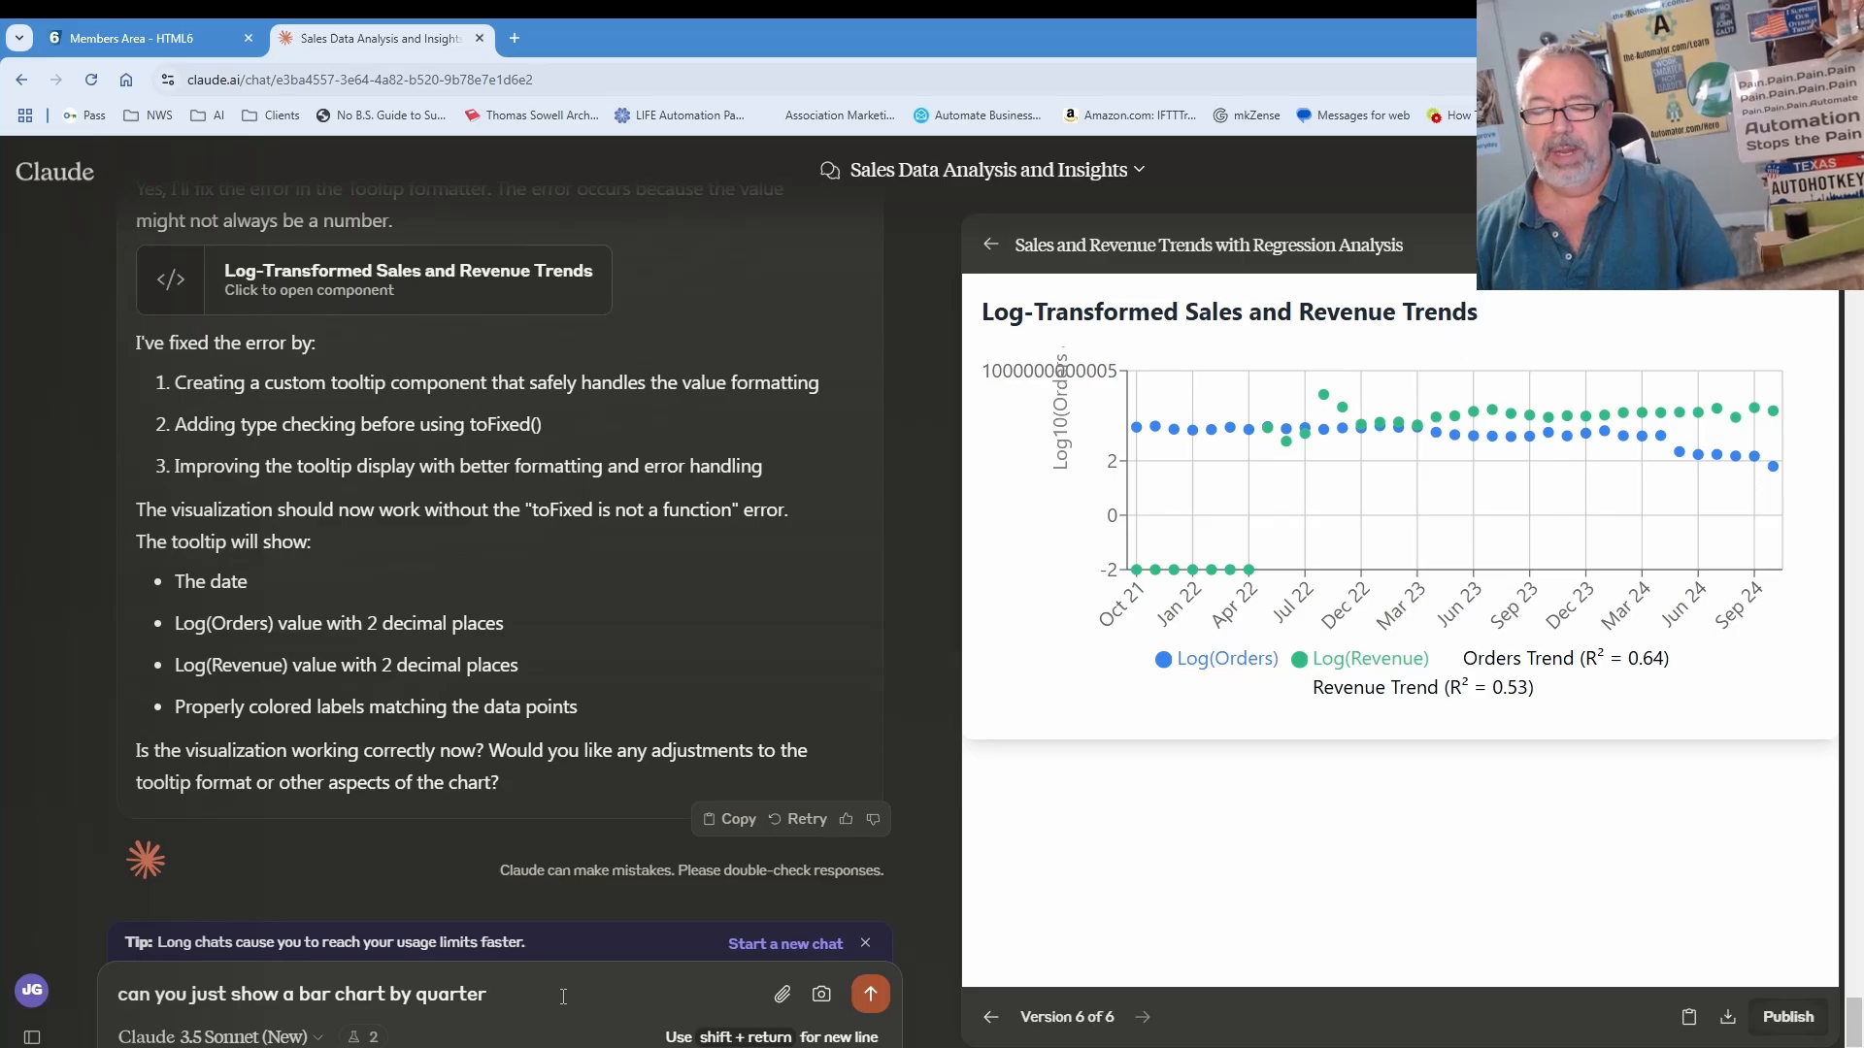
text( and project out 2 years)
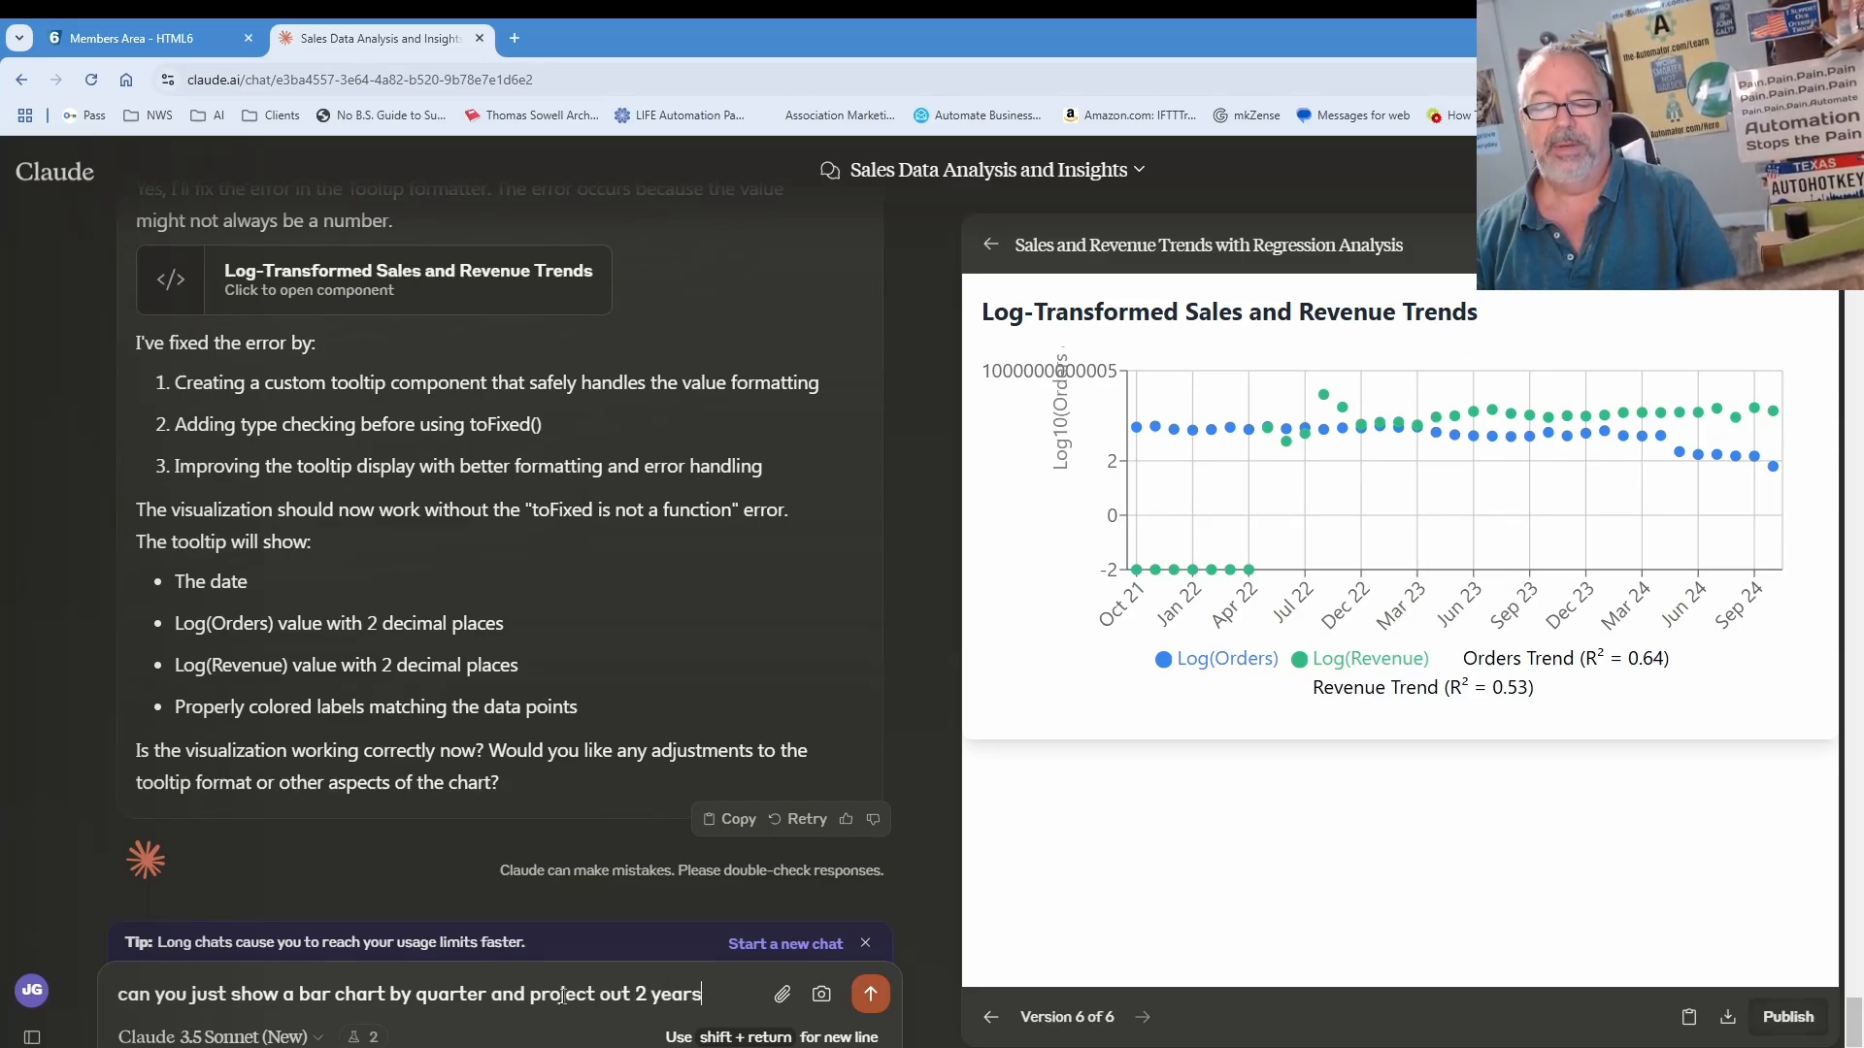
key(Return)
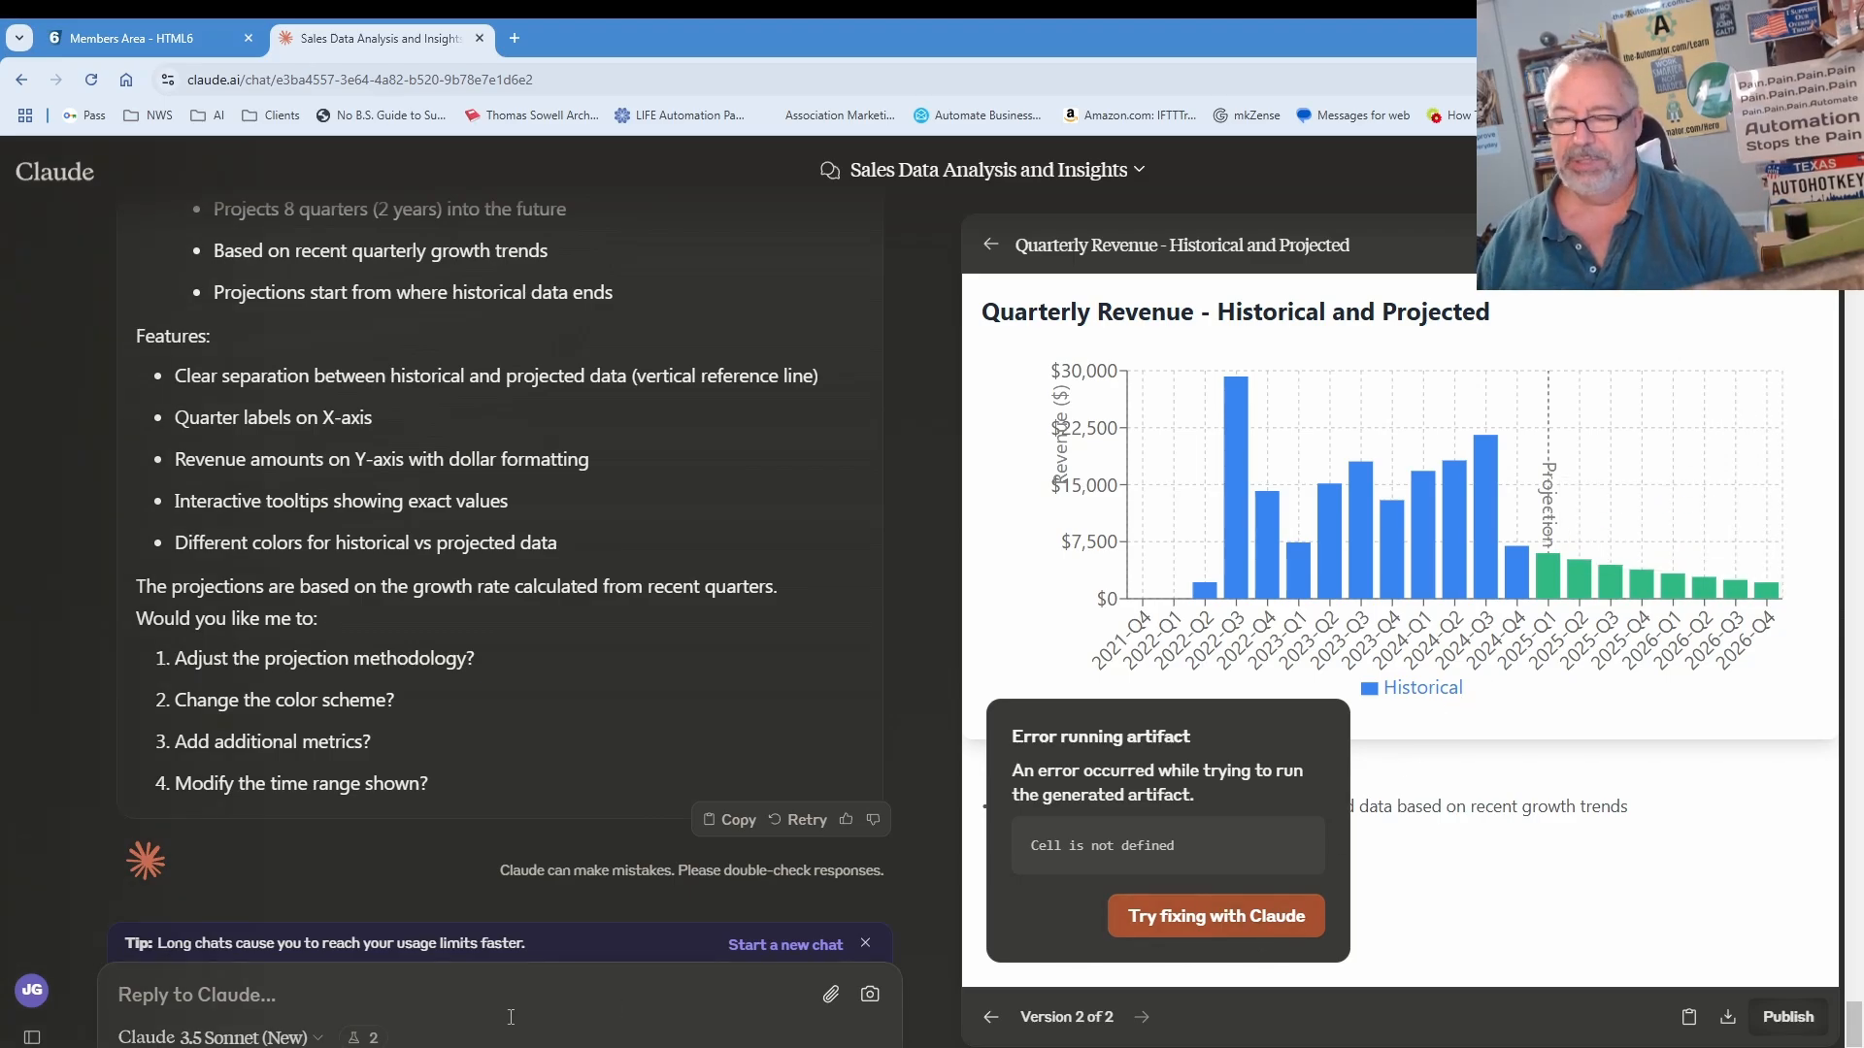
Step: Ask Claude to drop the 2022-Q3 revenue outlier, treat November 2024 as partial, and revise the projections
text(first off, rem)
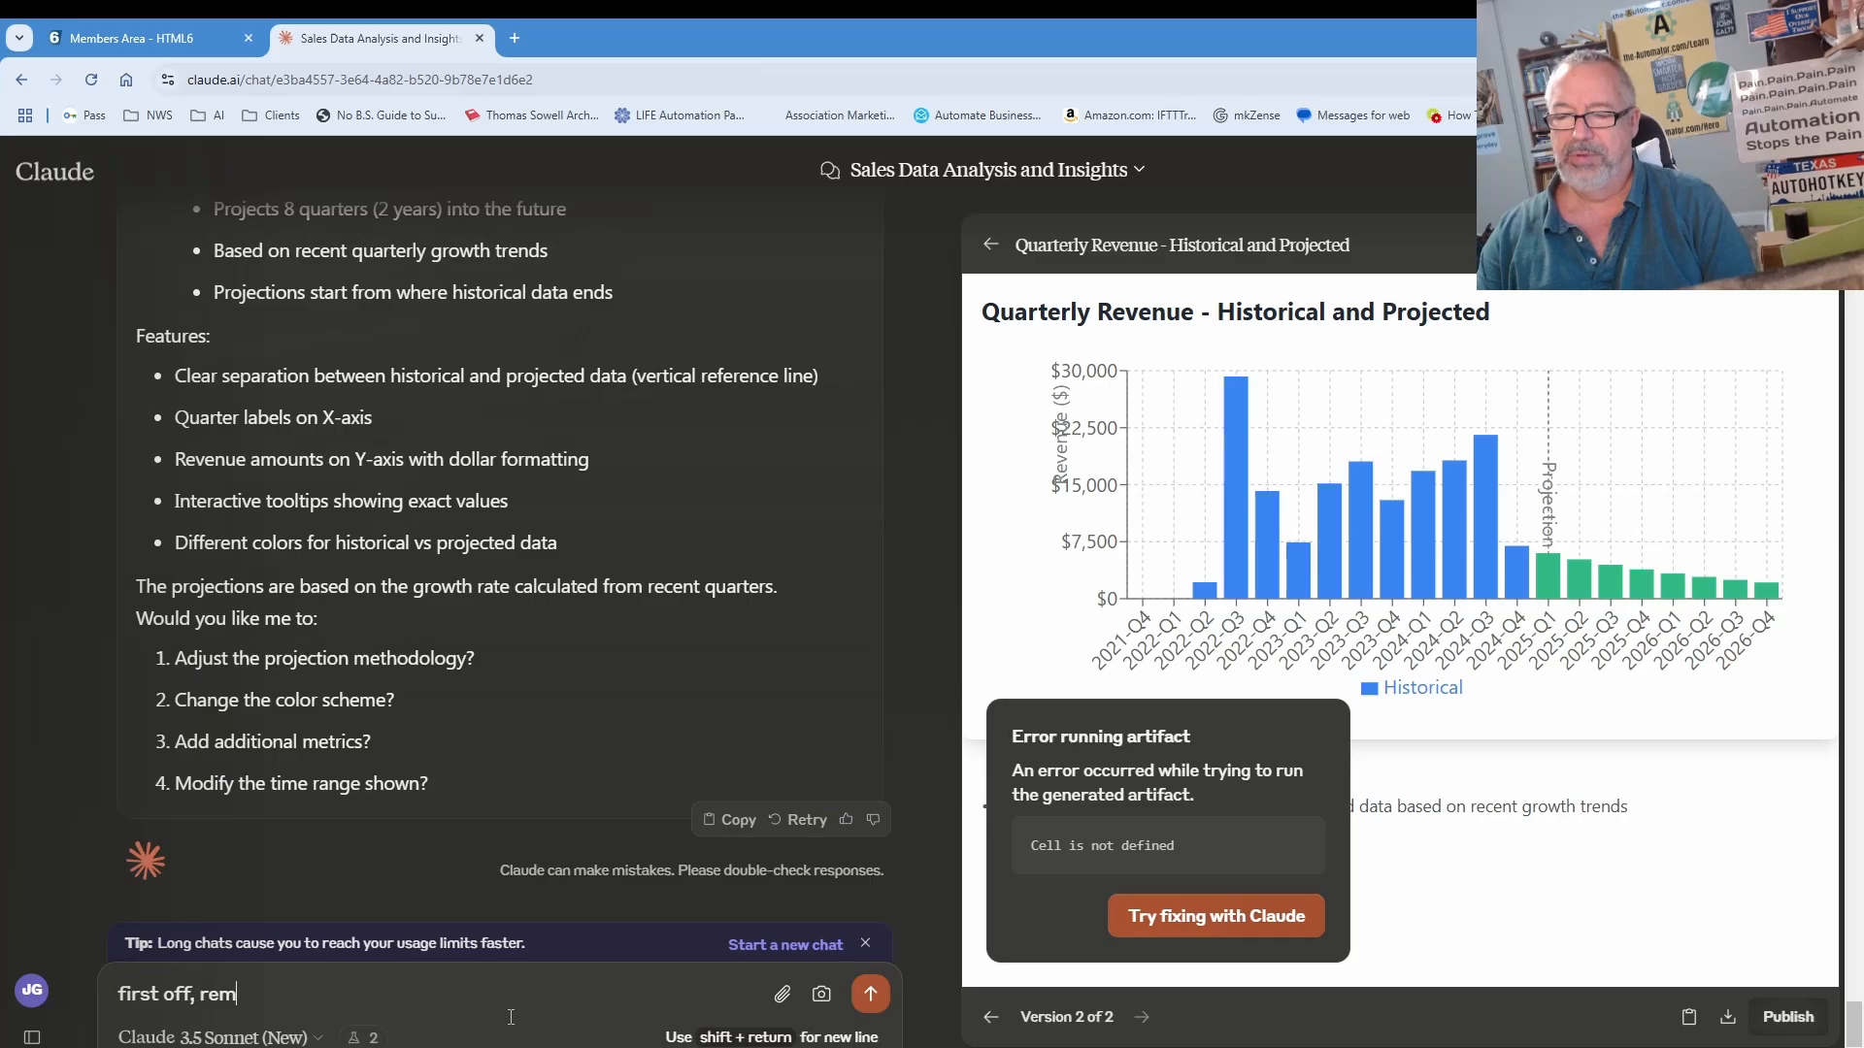
text(ove the outlire)
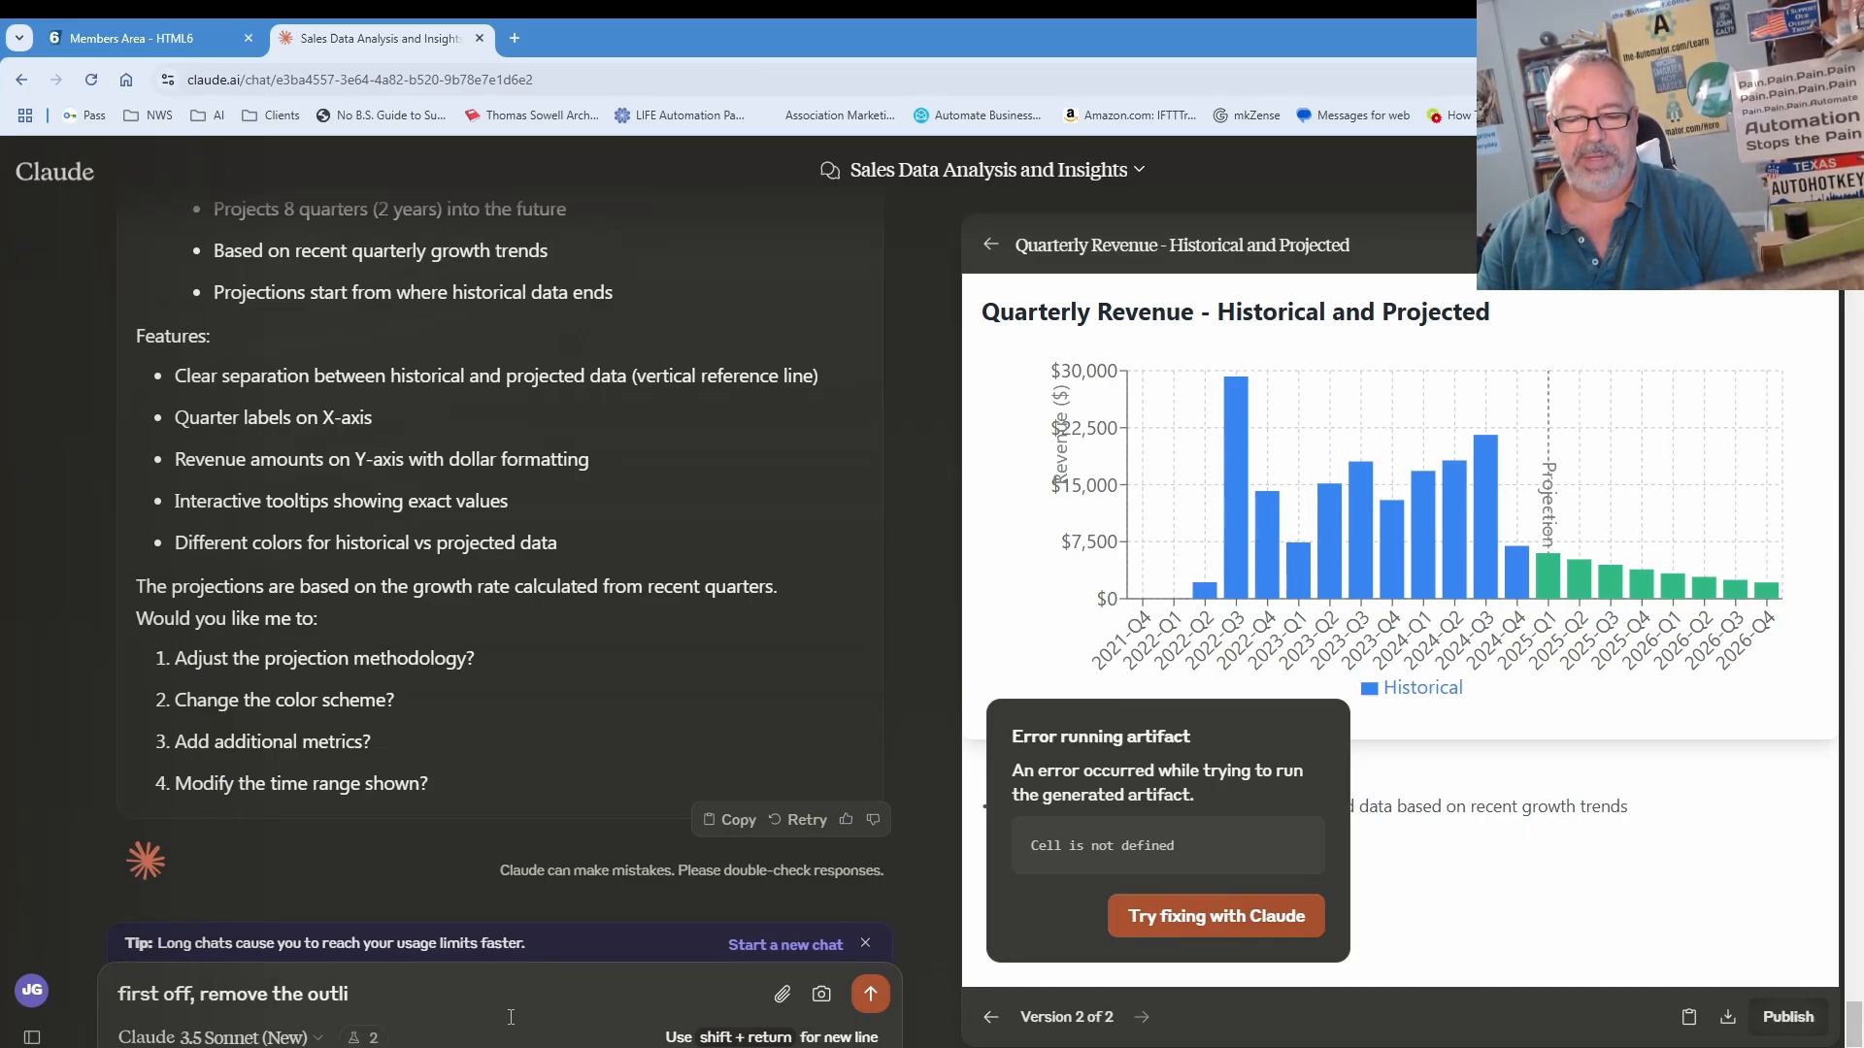
key(BackSpace)
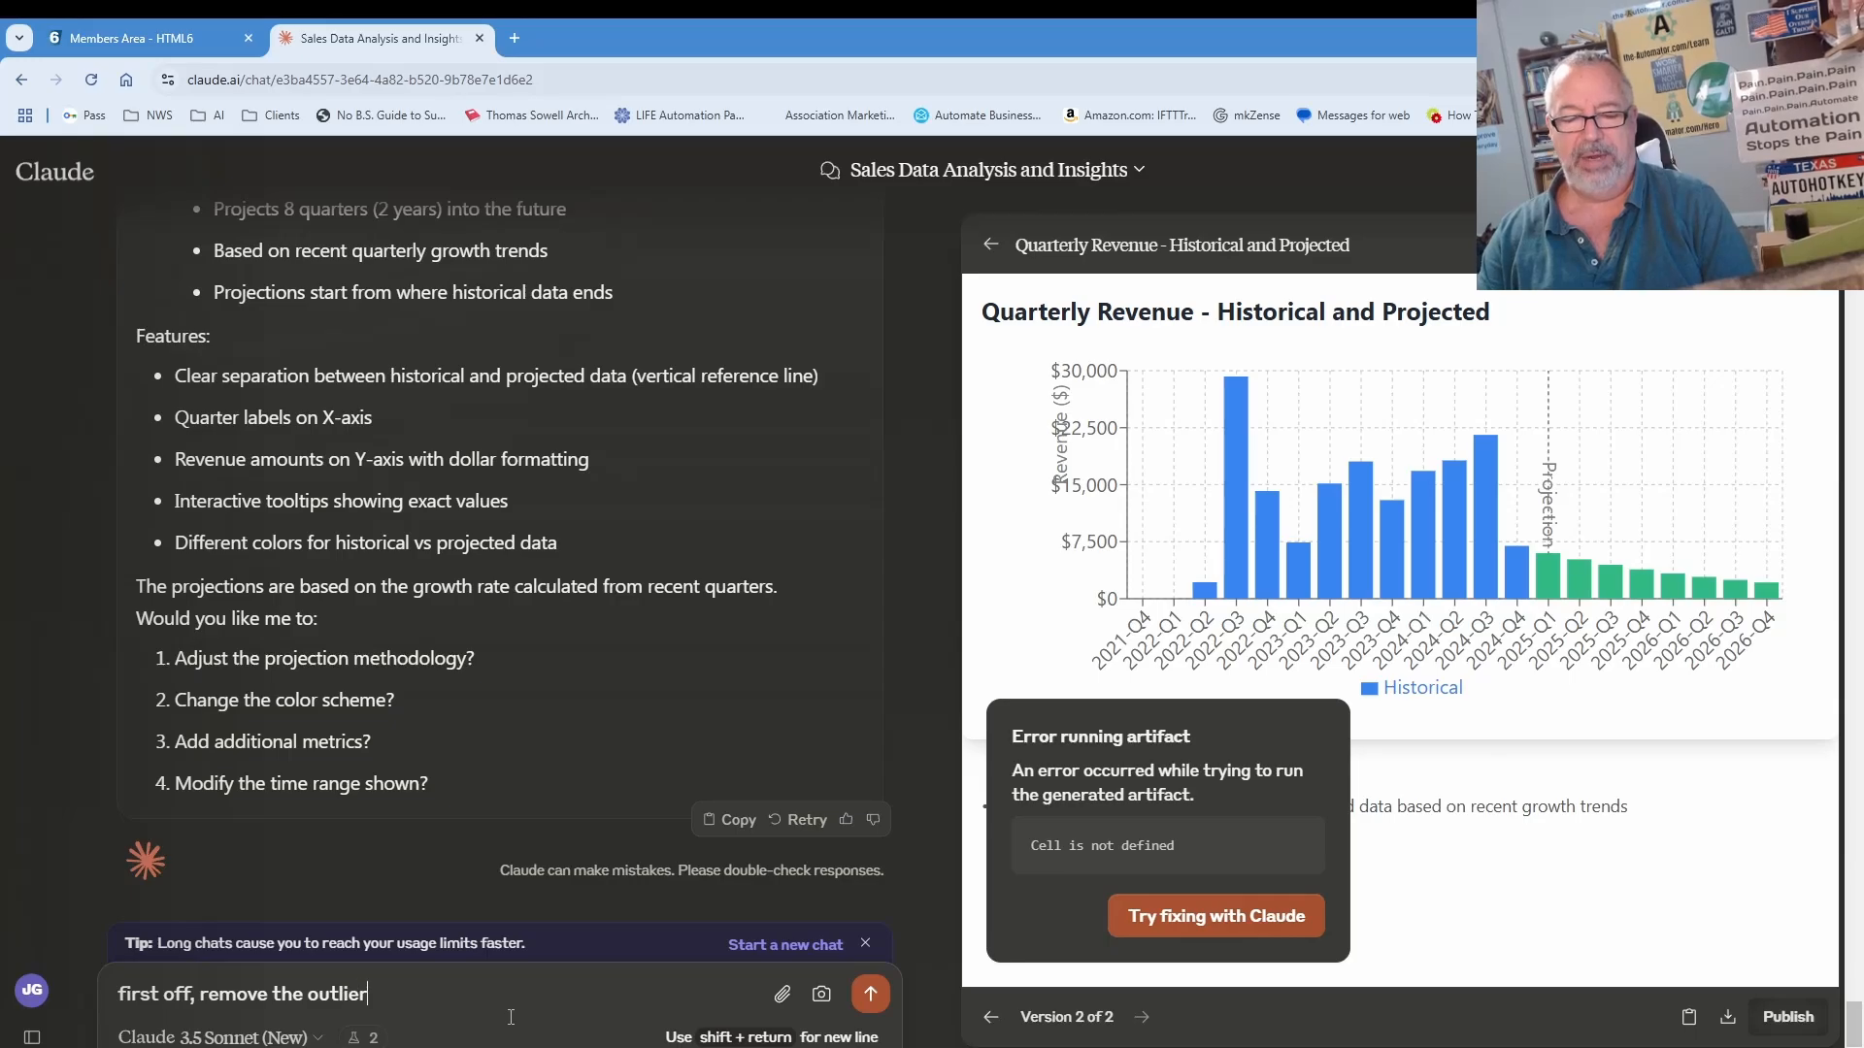
text(ier of revenue around 2022-q3.  and)
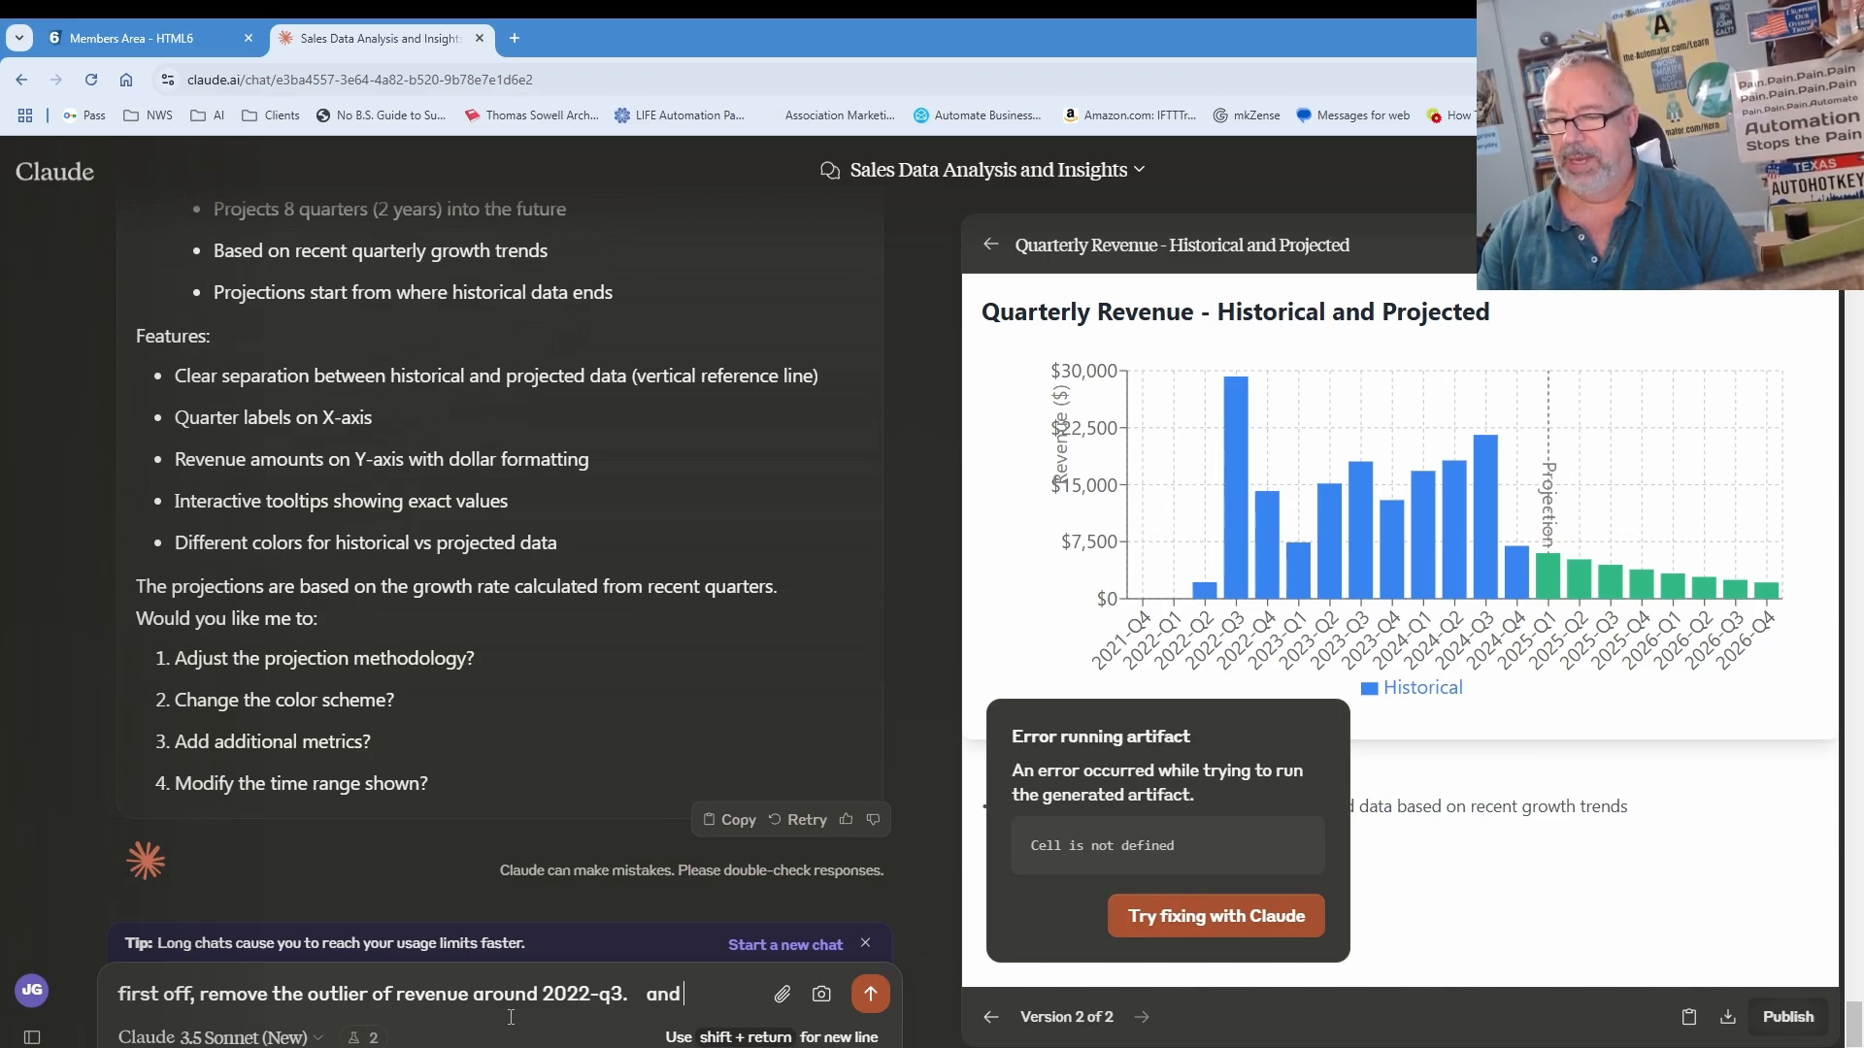
text(you're not taking into account that novermb of 2024 is not a fulll)
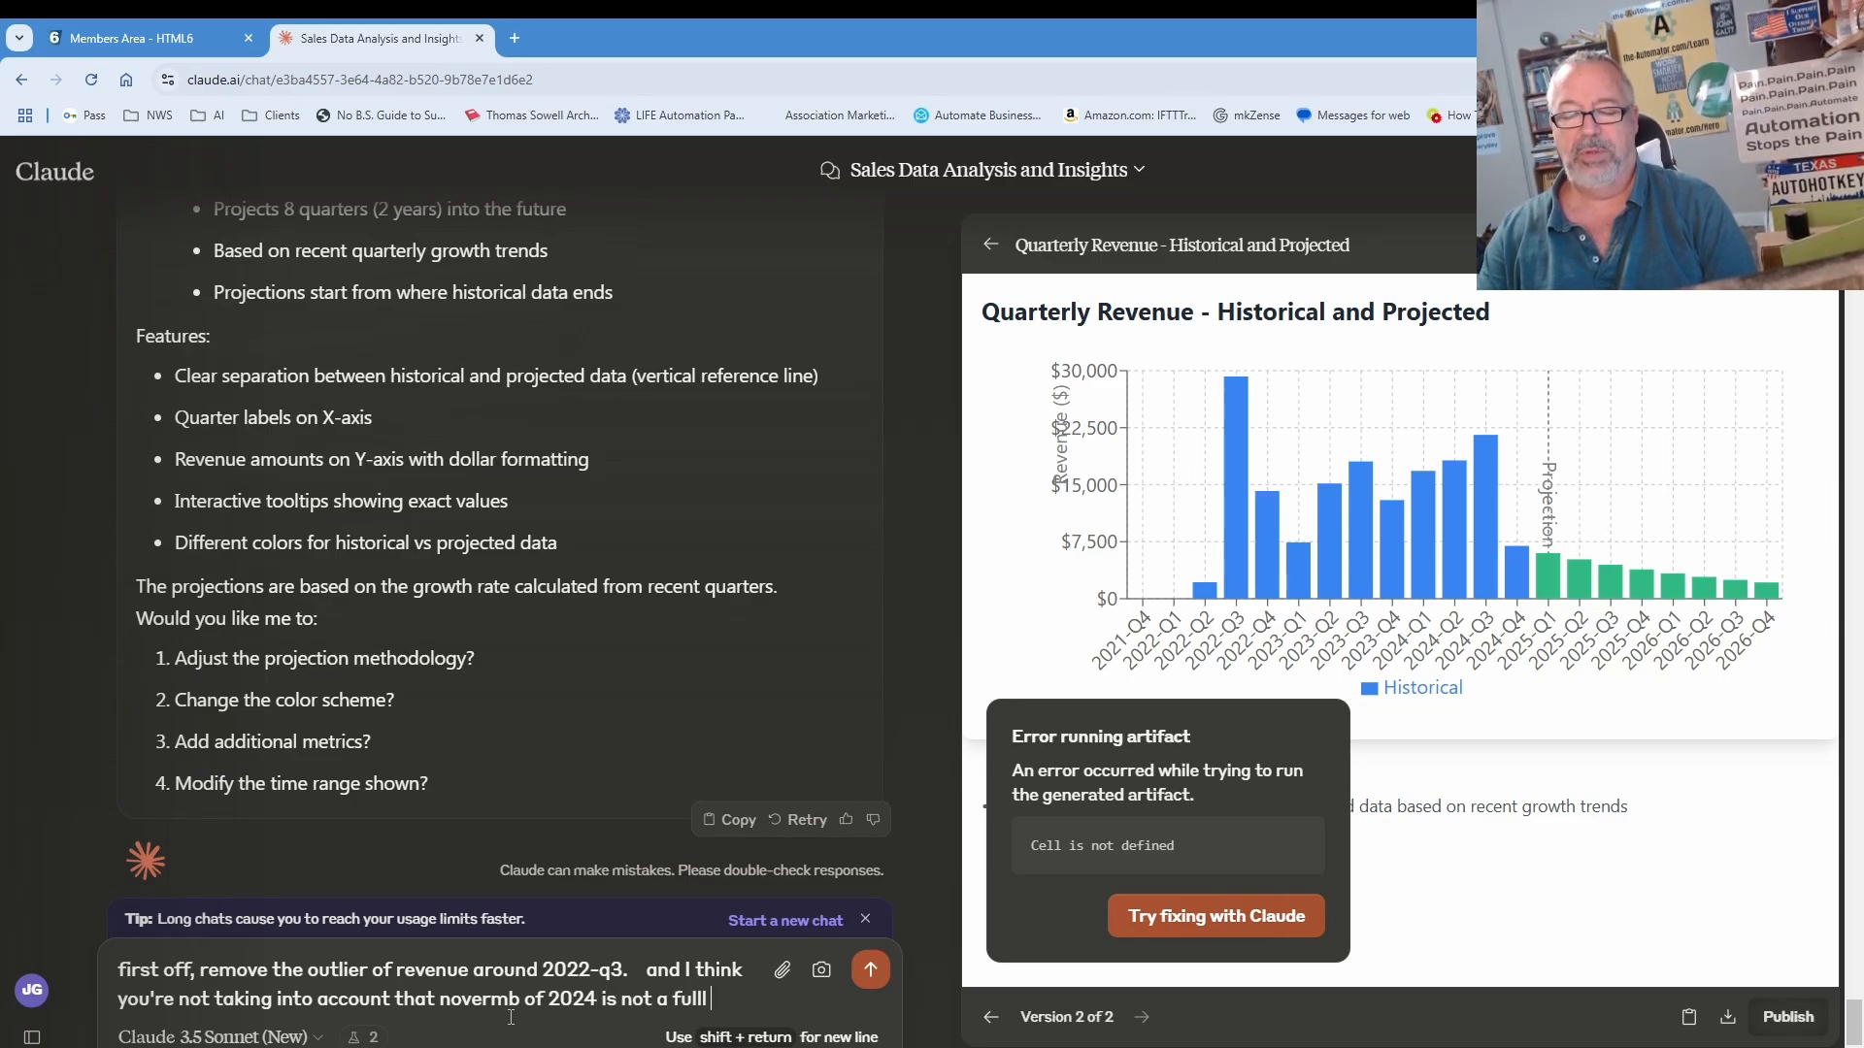
text(ter.  thuse your proejcts)
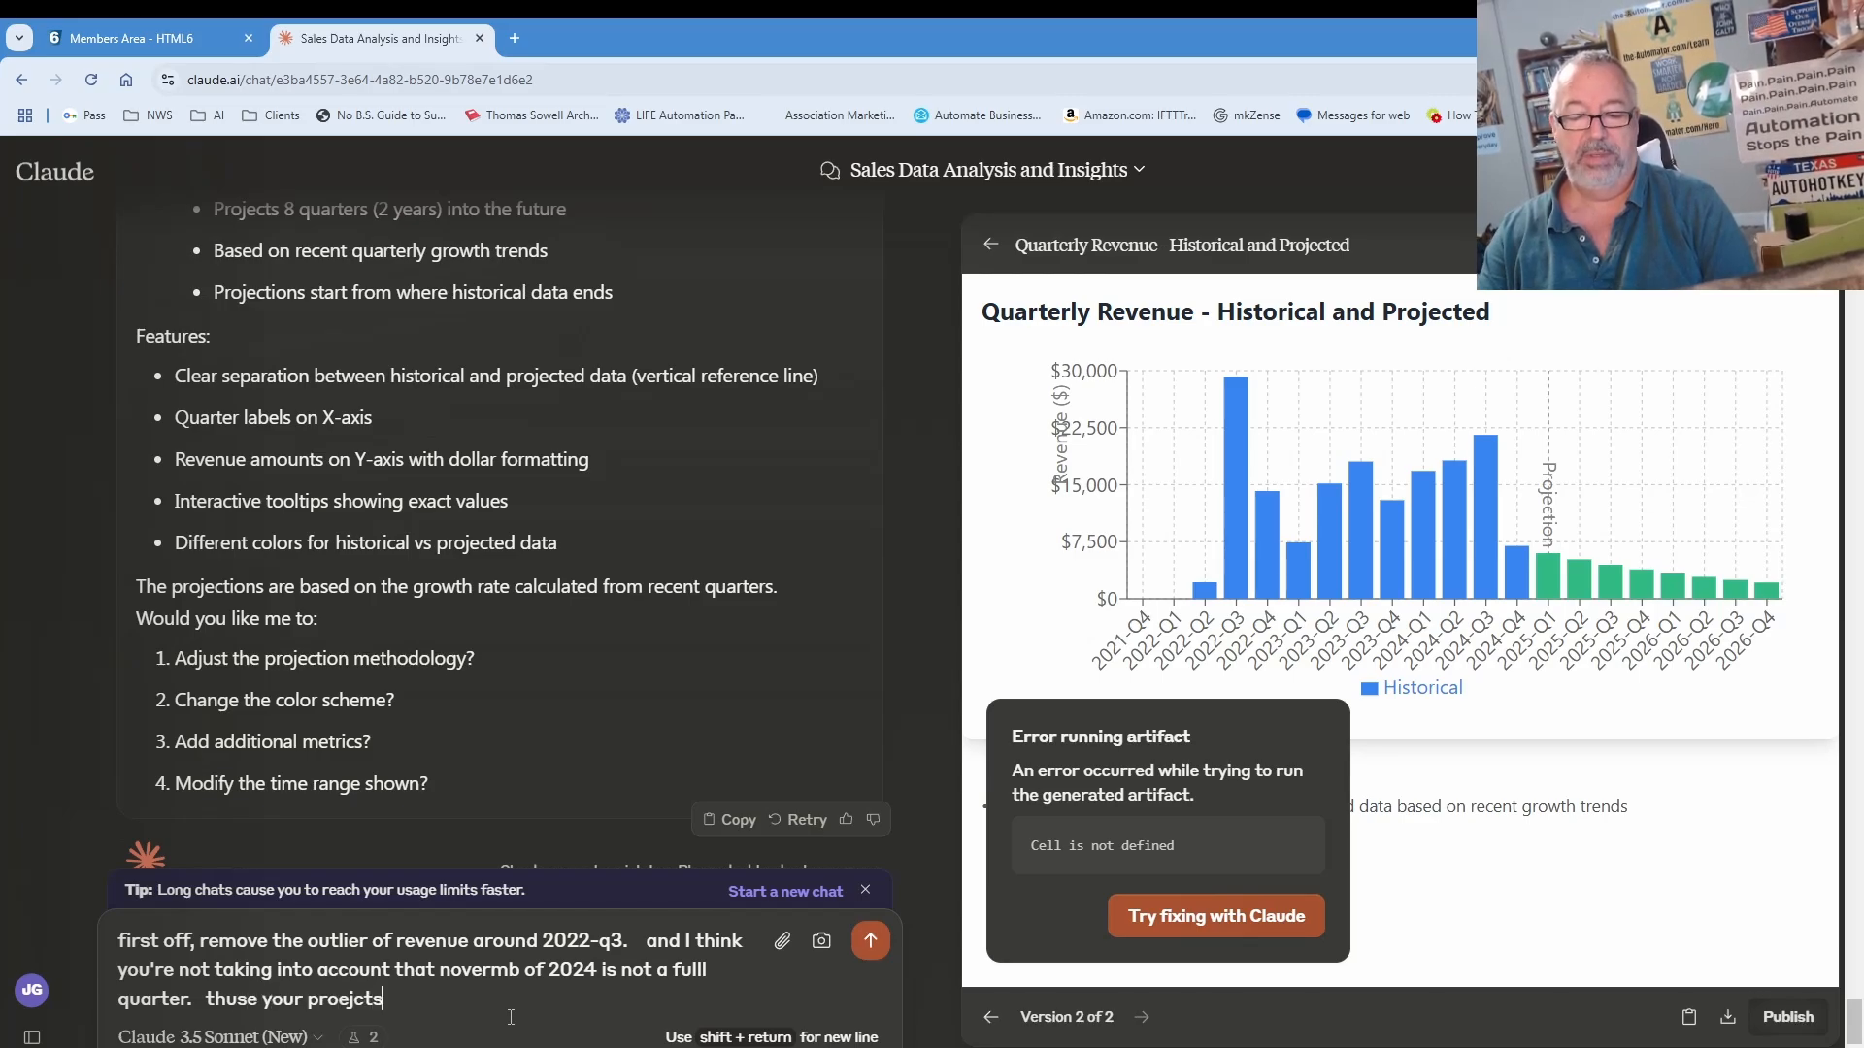
key(BackSpace)
key(BackSpace)
key(BackSpace)
key(BackSpace)
key(BackSpace)
text(jec)
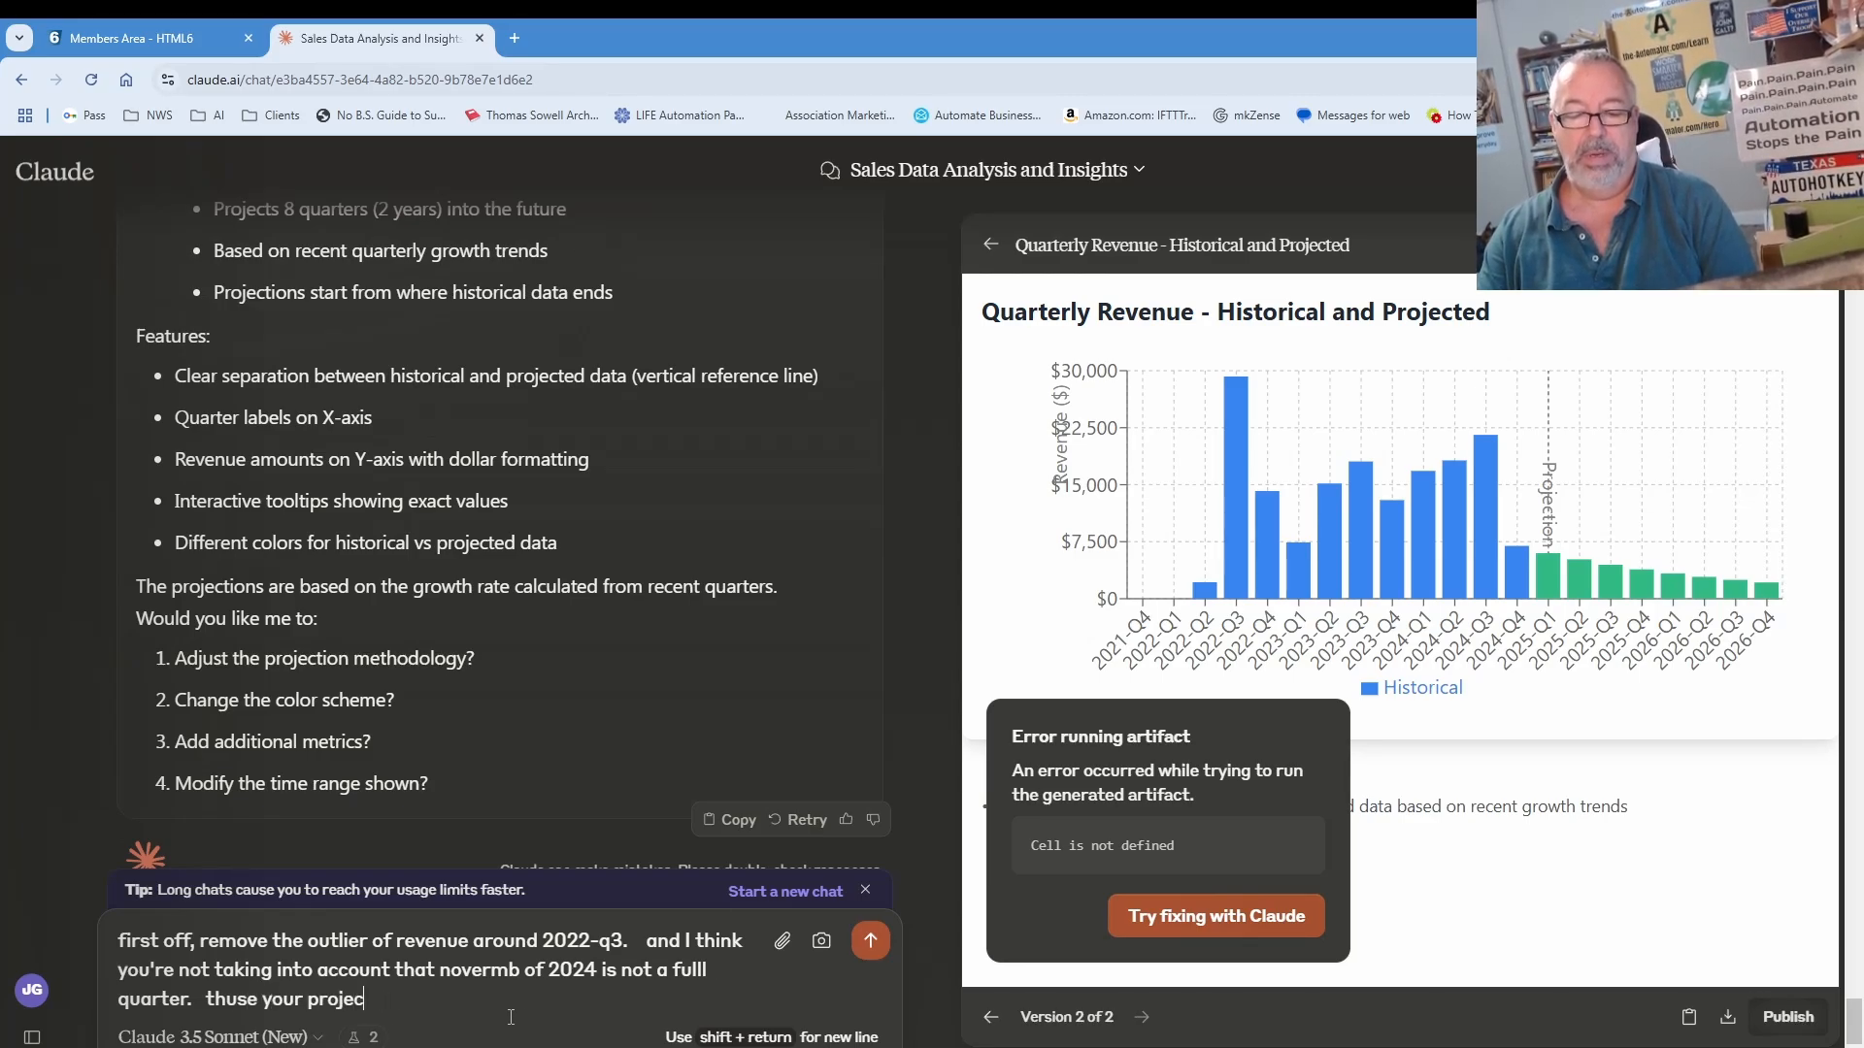
text(tiosn are way too low.)
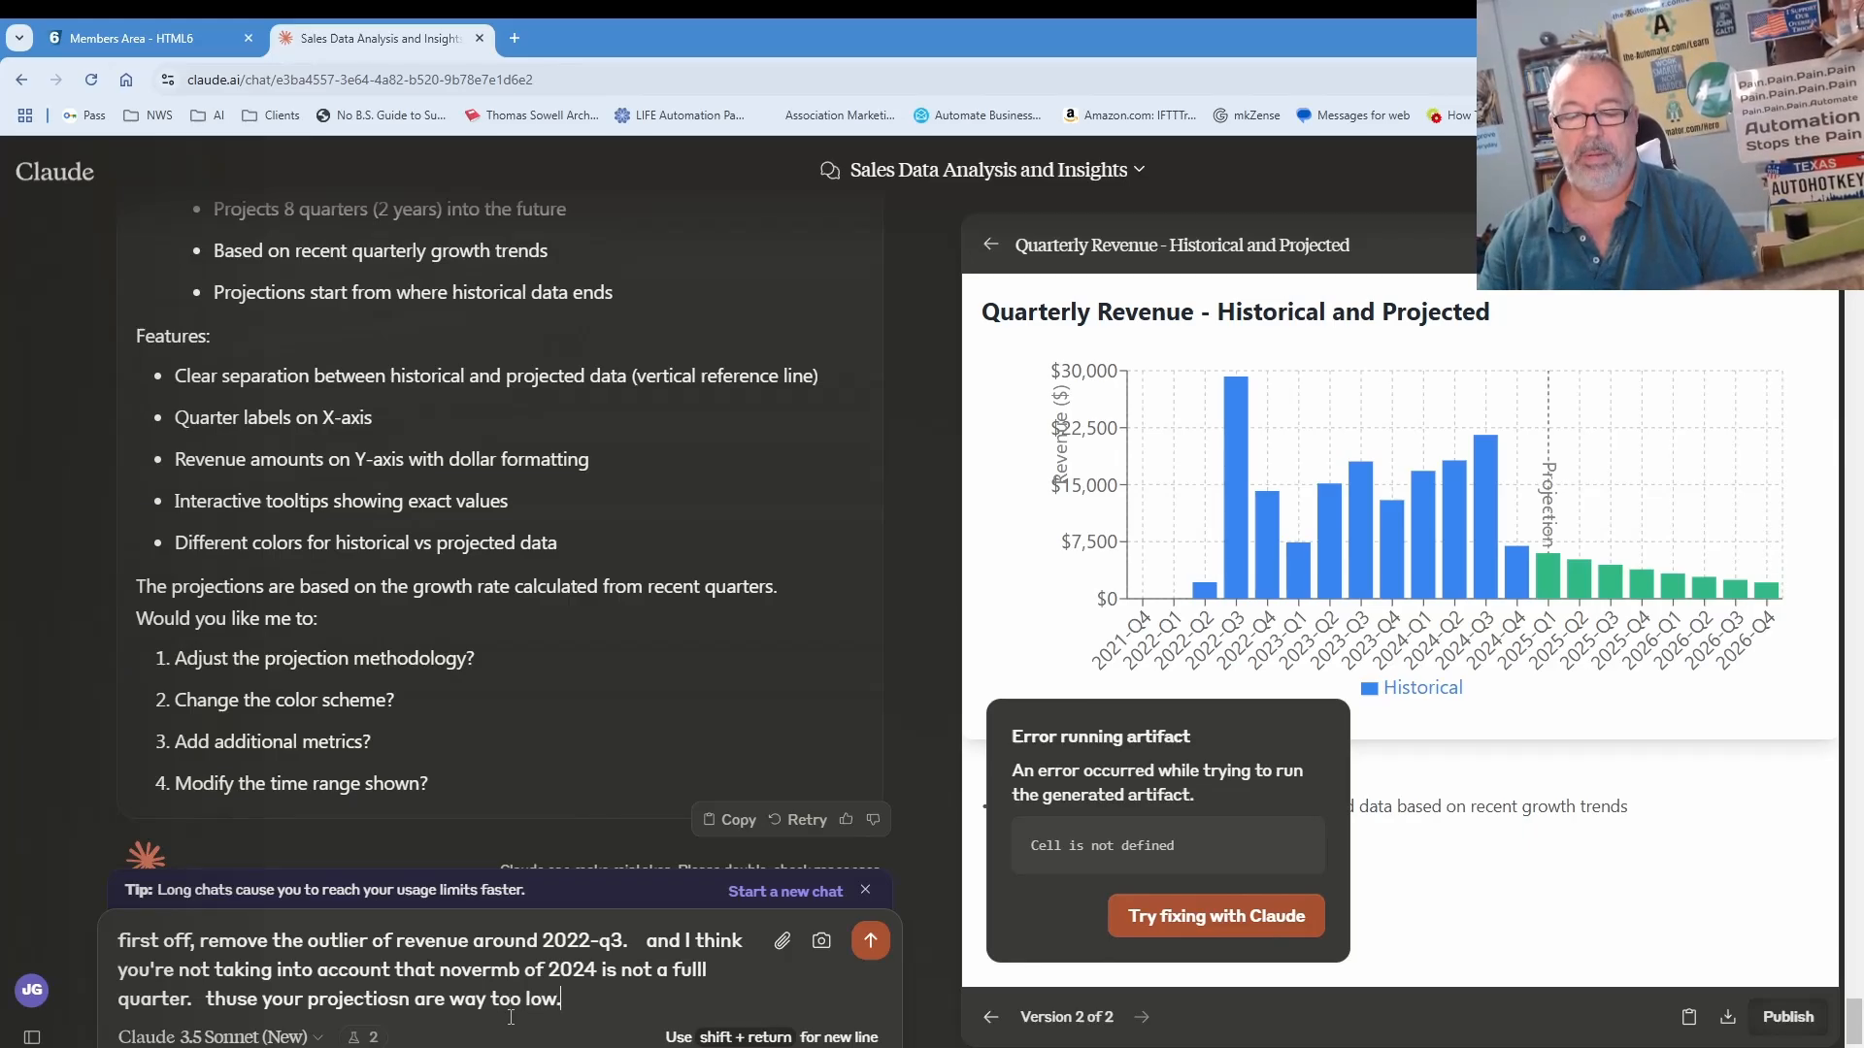
key(Return)
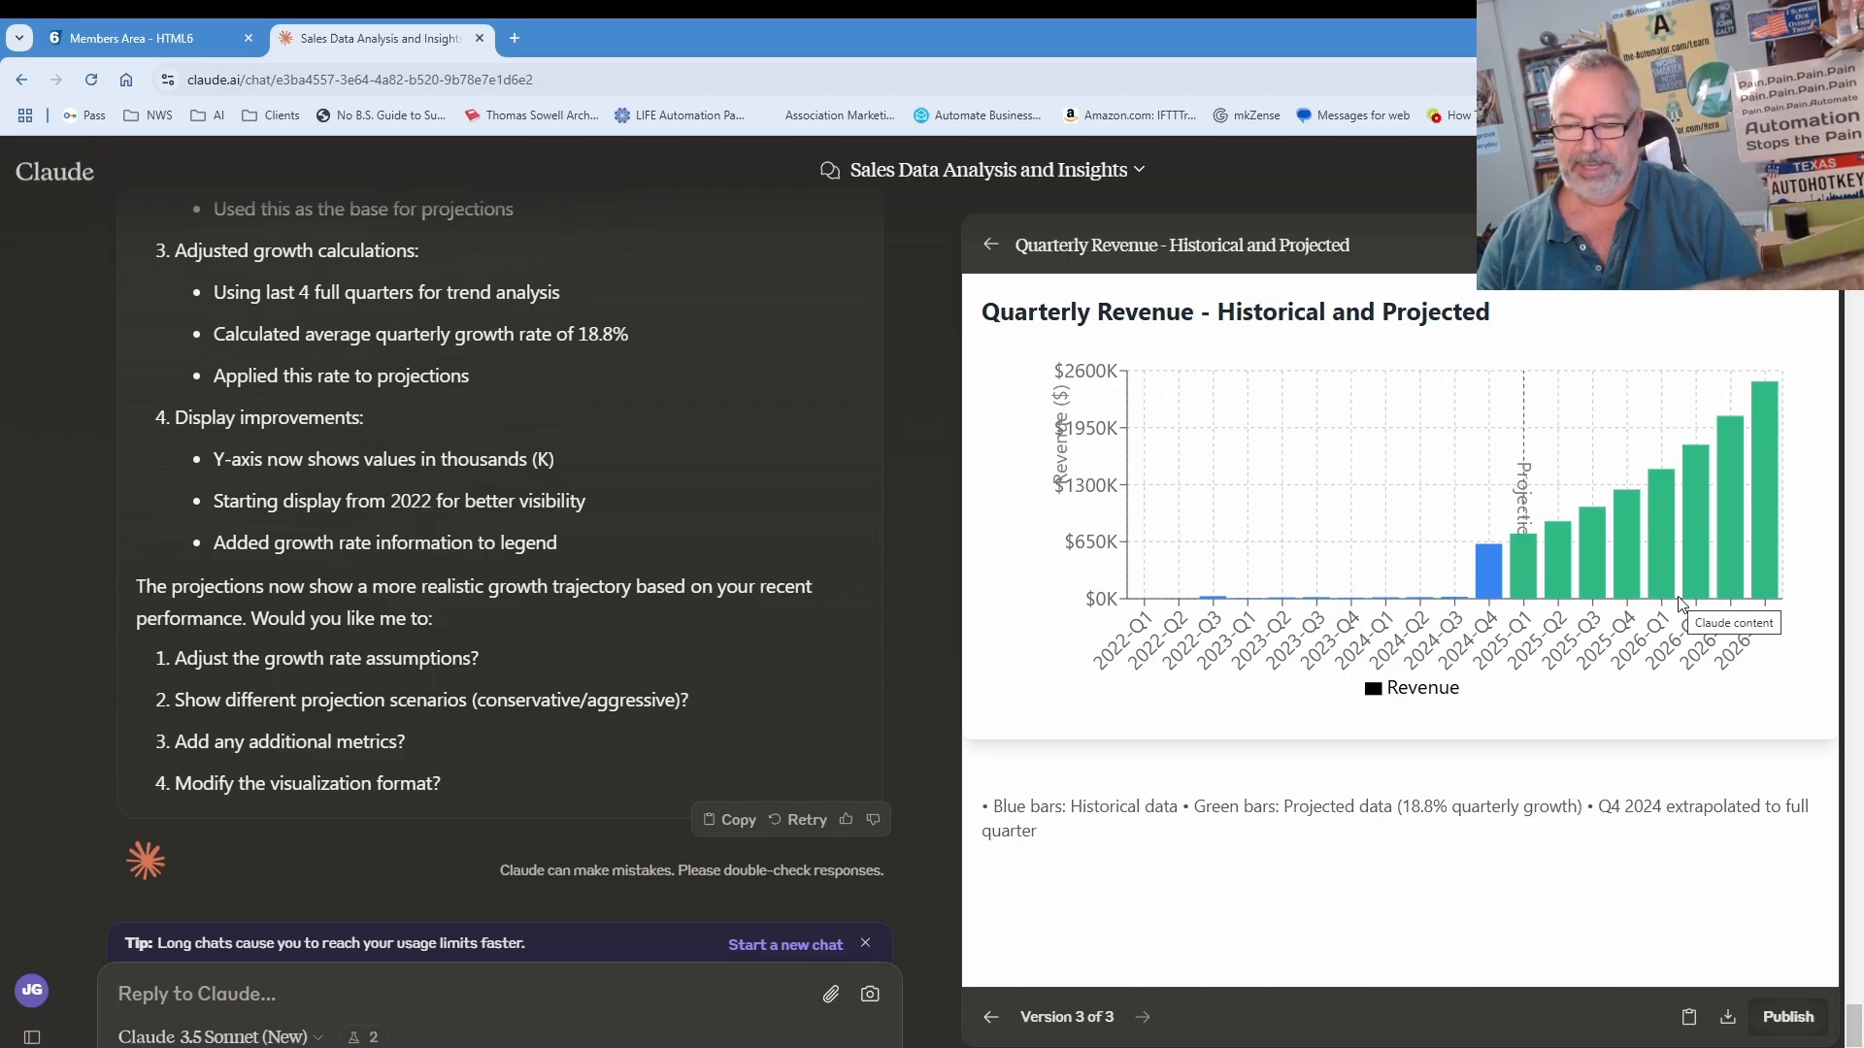
Step: Jokingly ask Claude 'when can you send me a check?'
text(when)
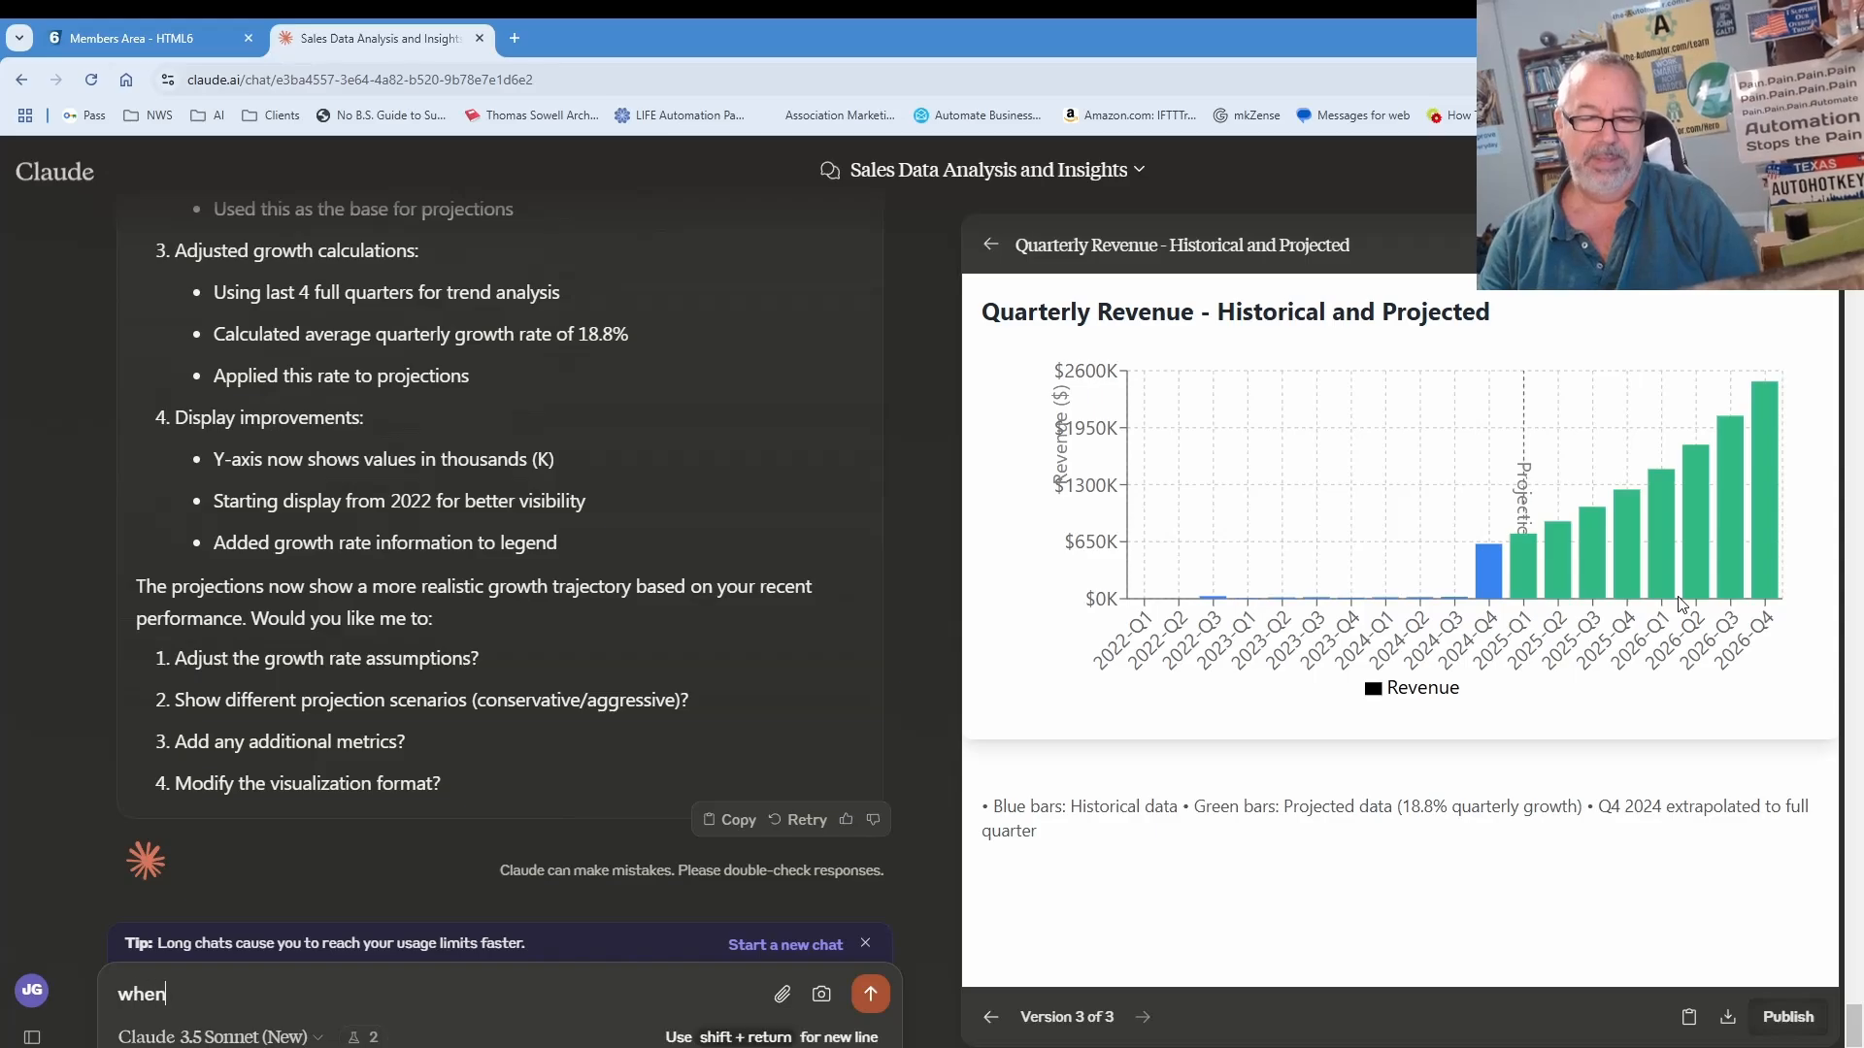
text( can you send me)
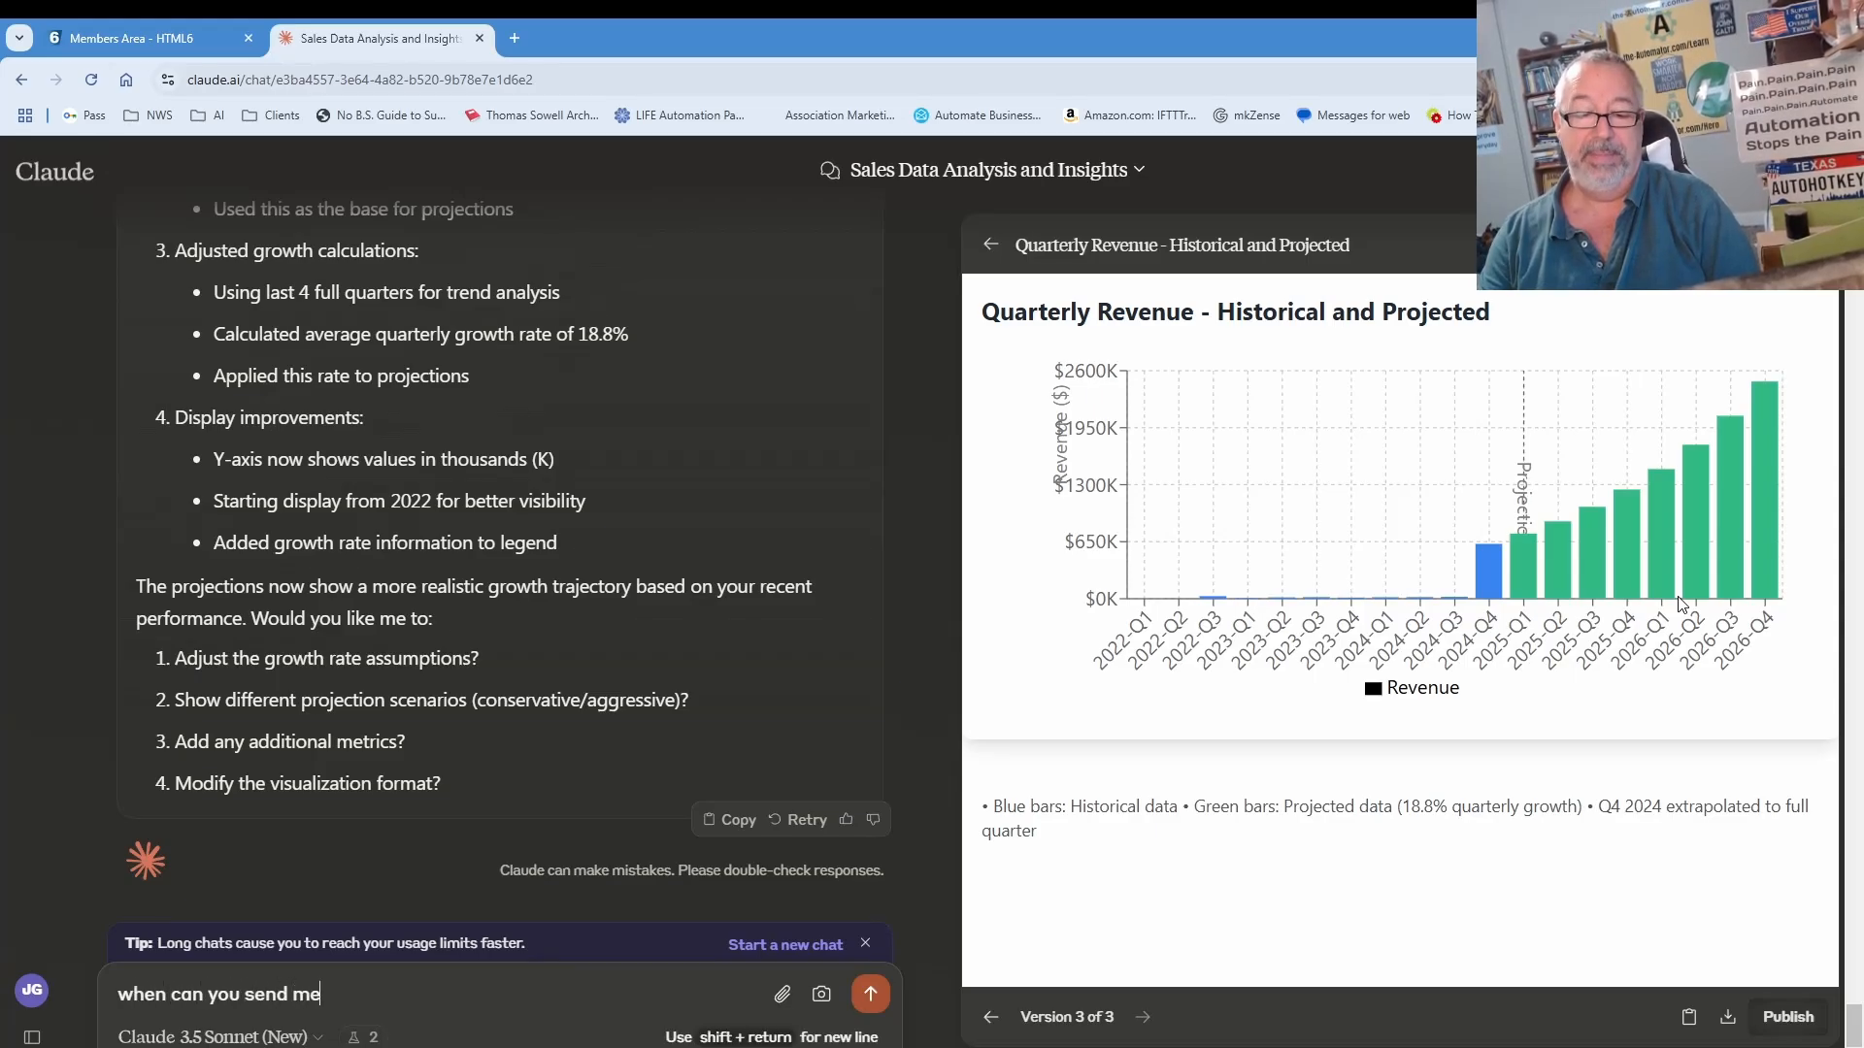
text( a check?)
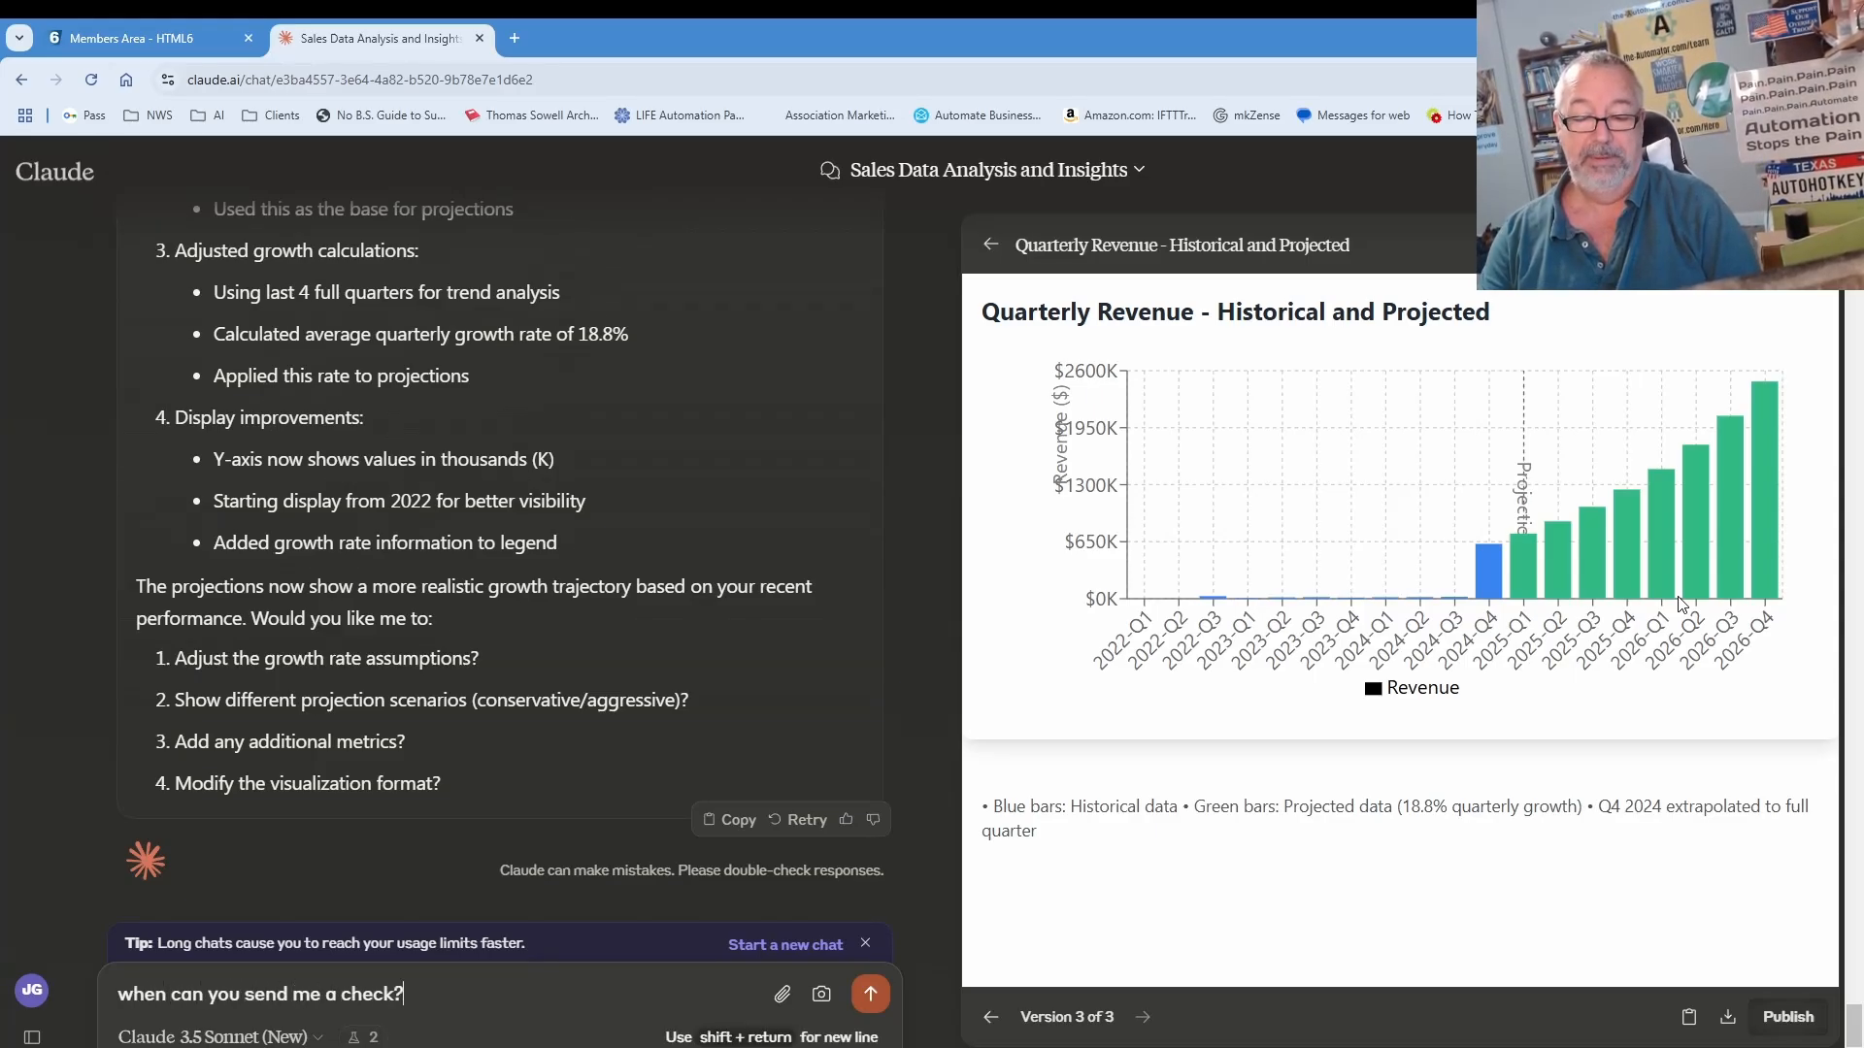
key(Return)
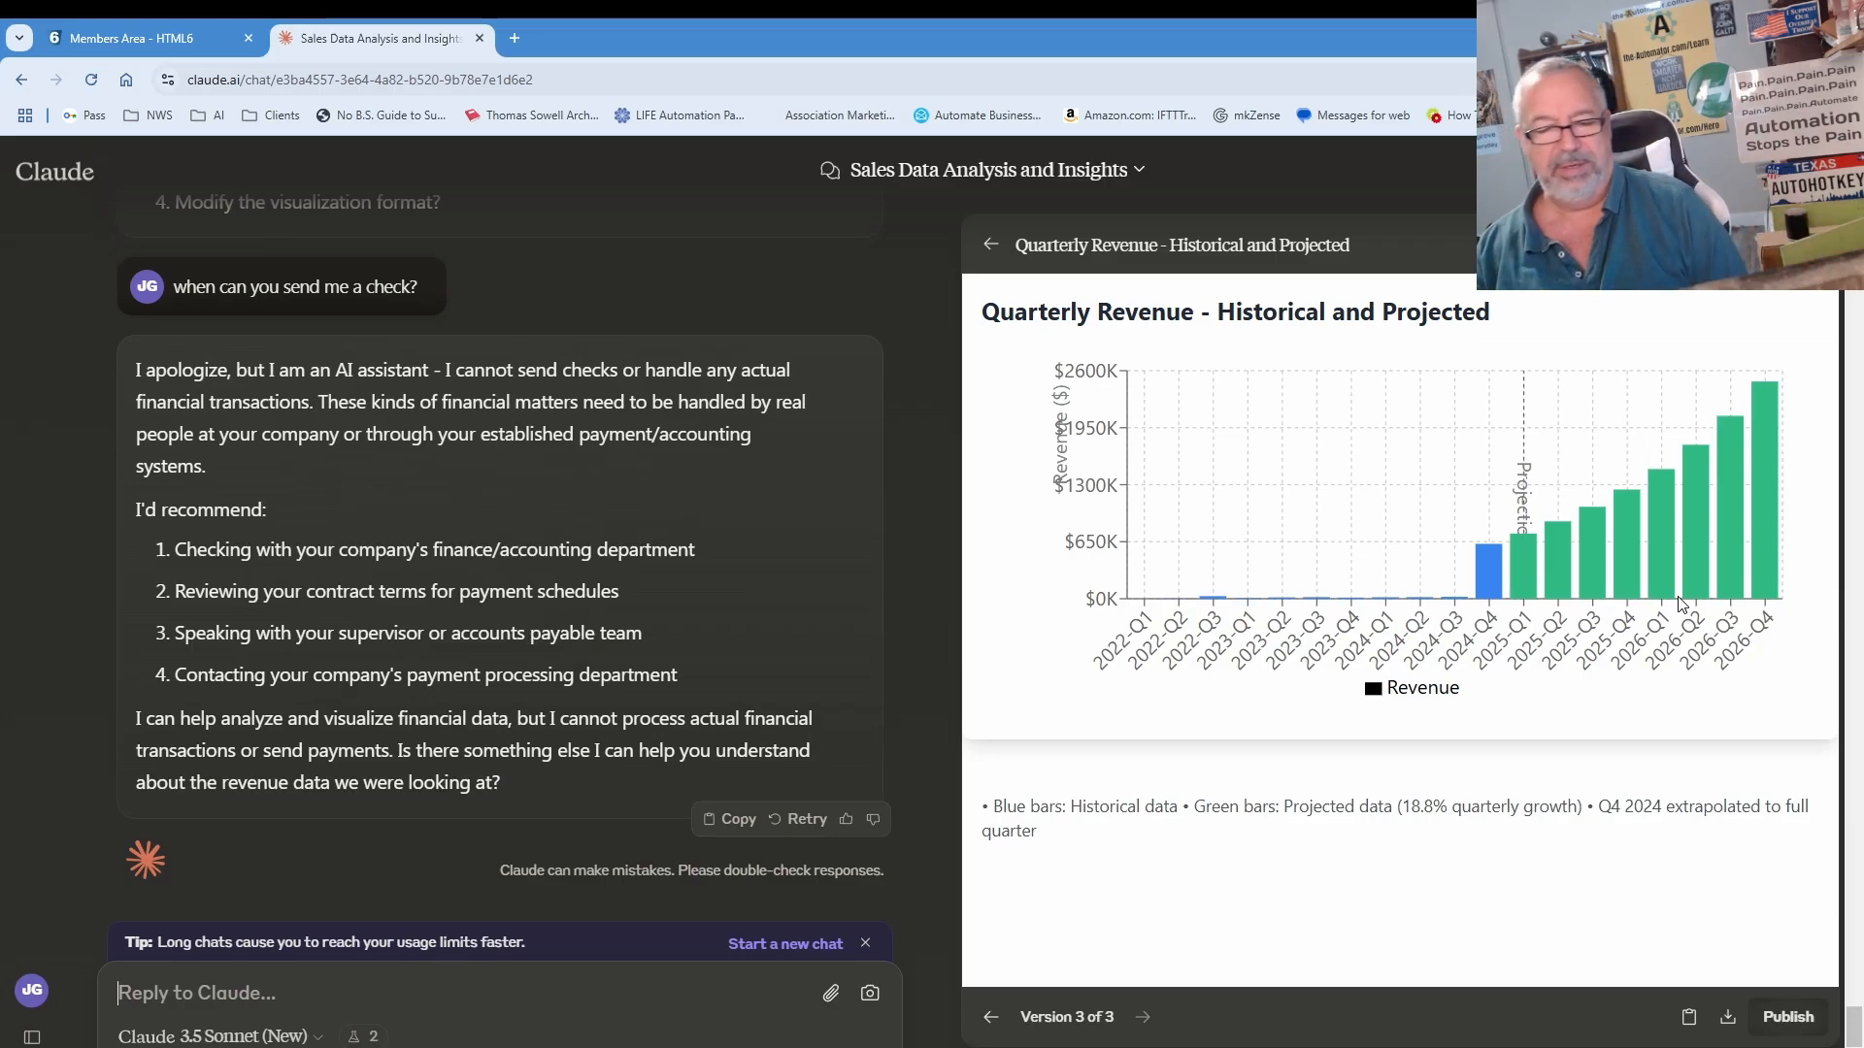
text(what are other)
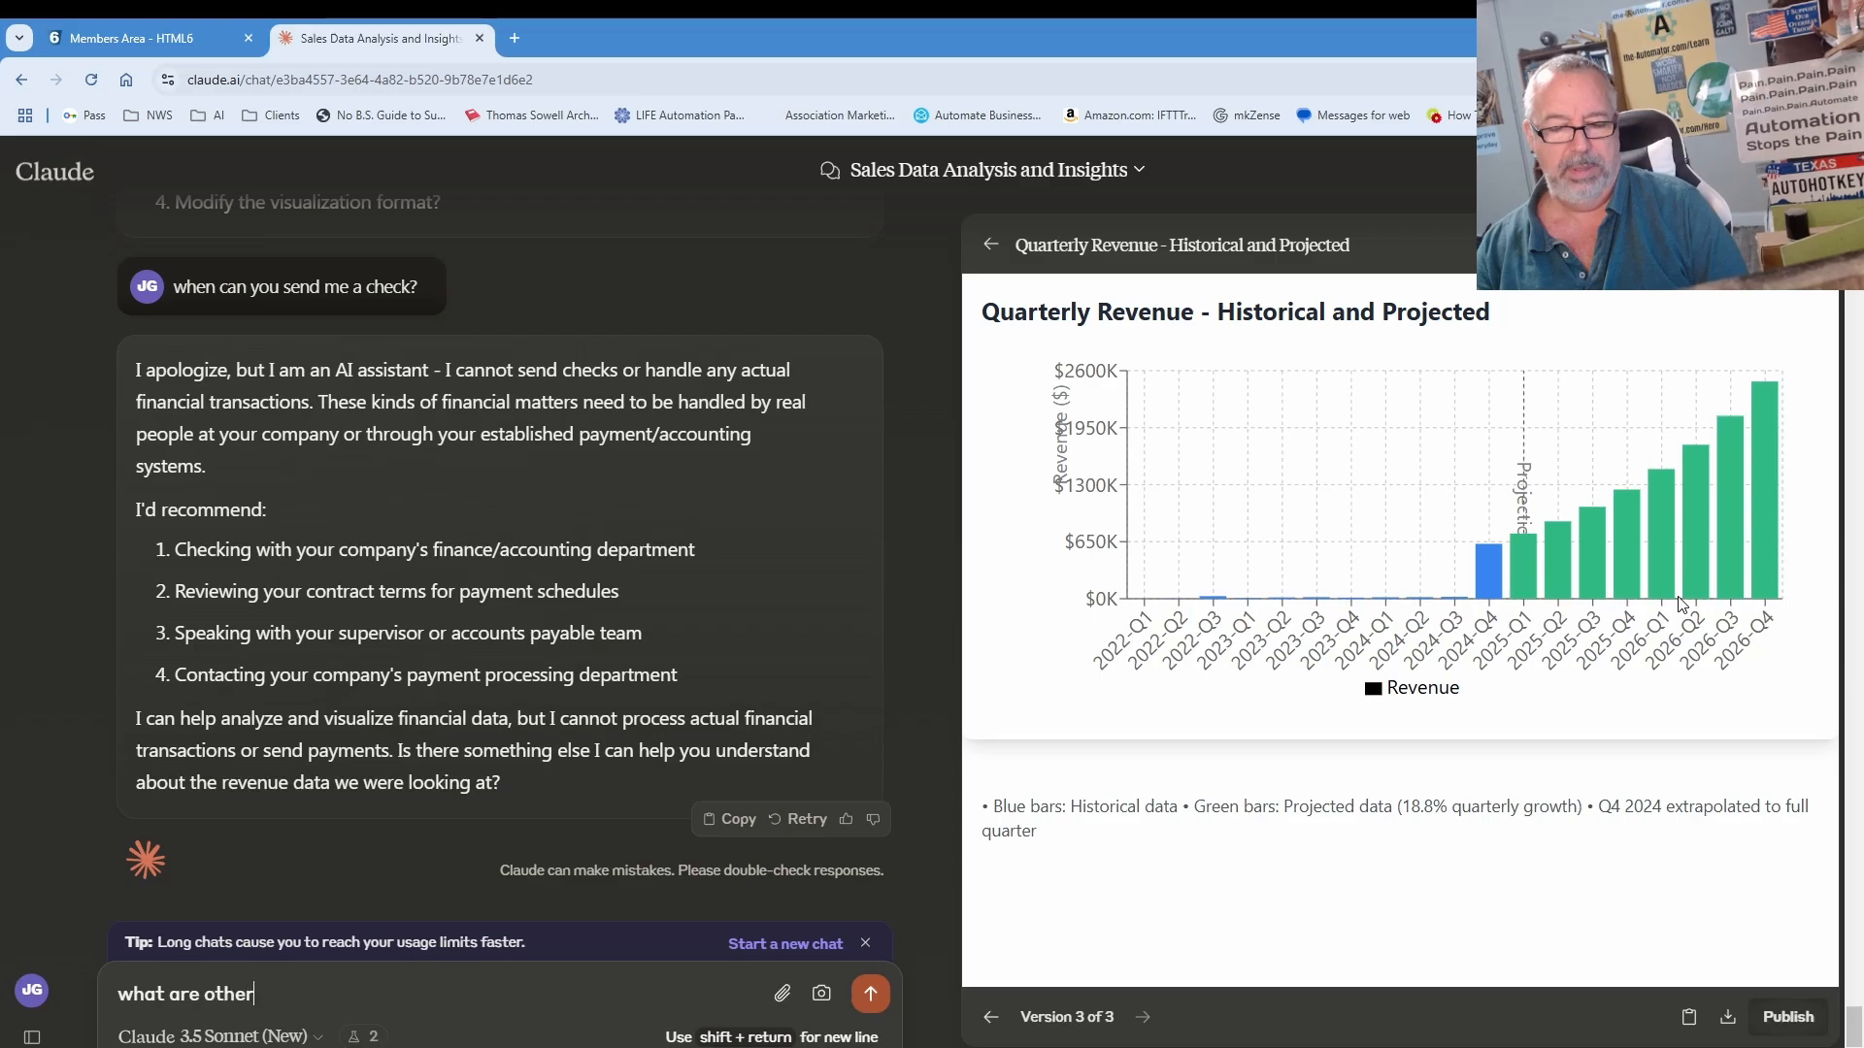
text( variables in )
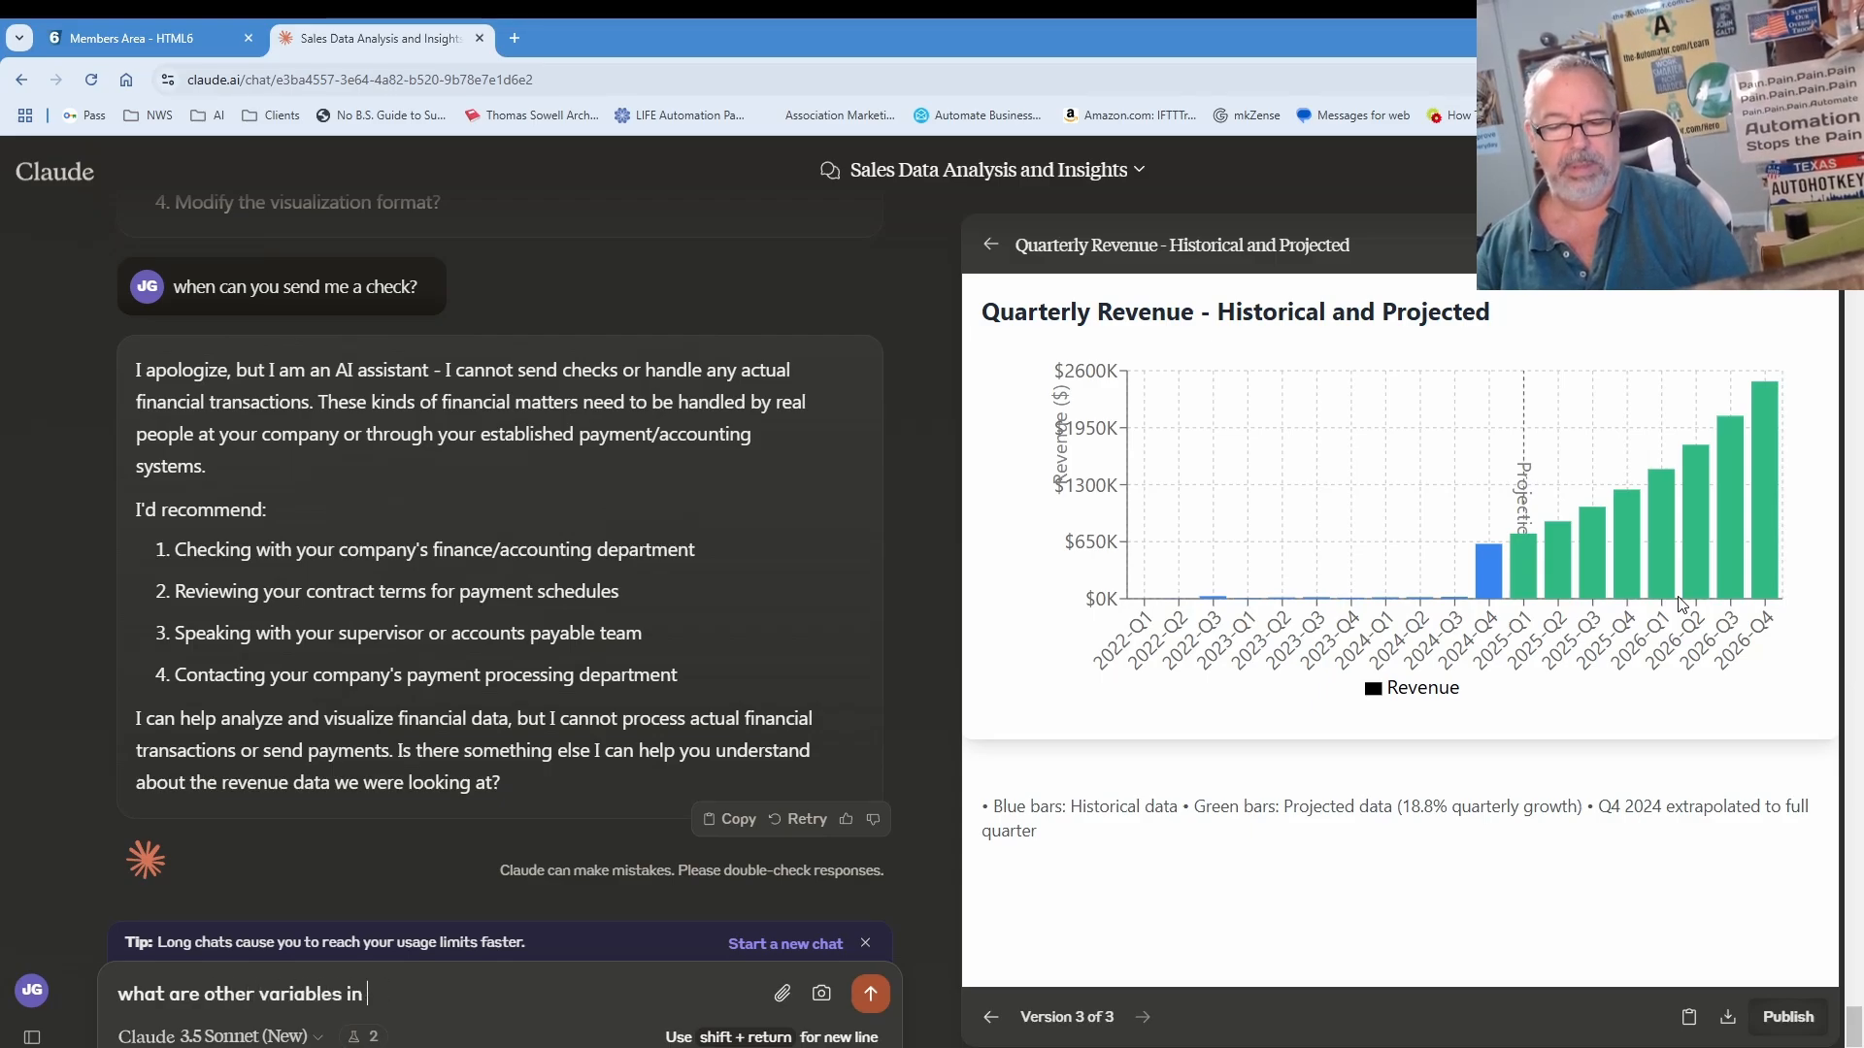
text(my data set?)
key(Return)
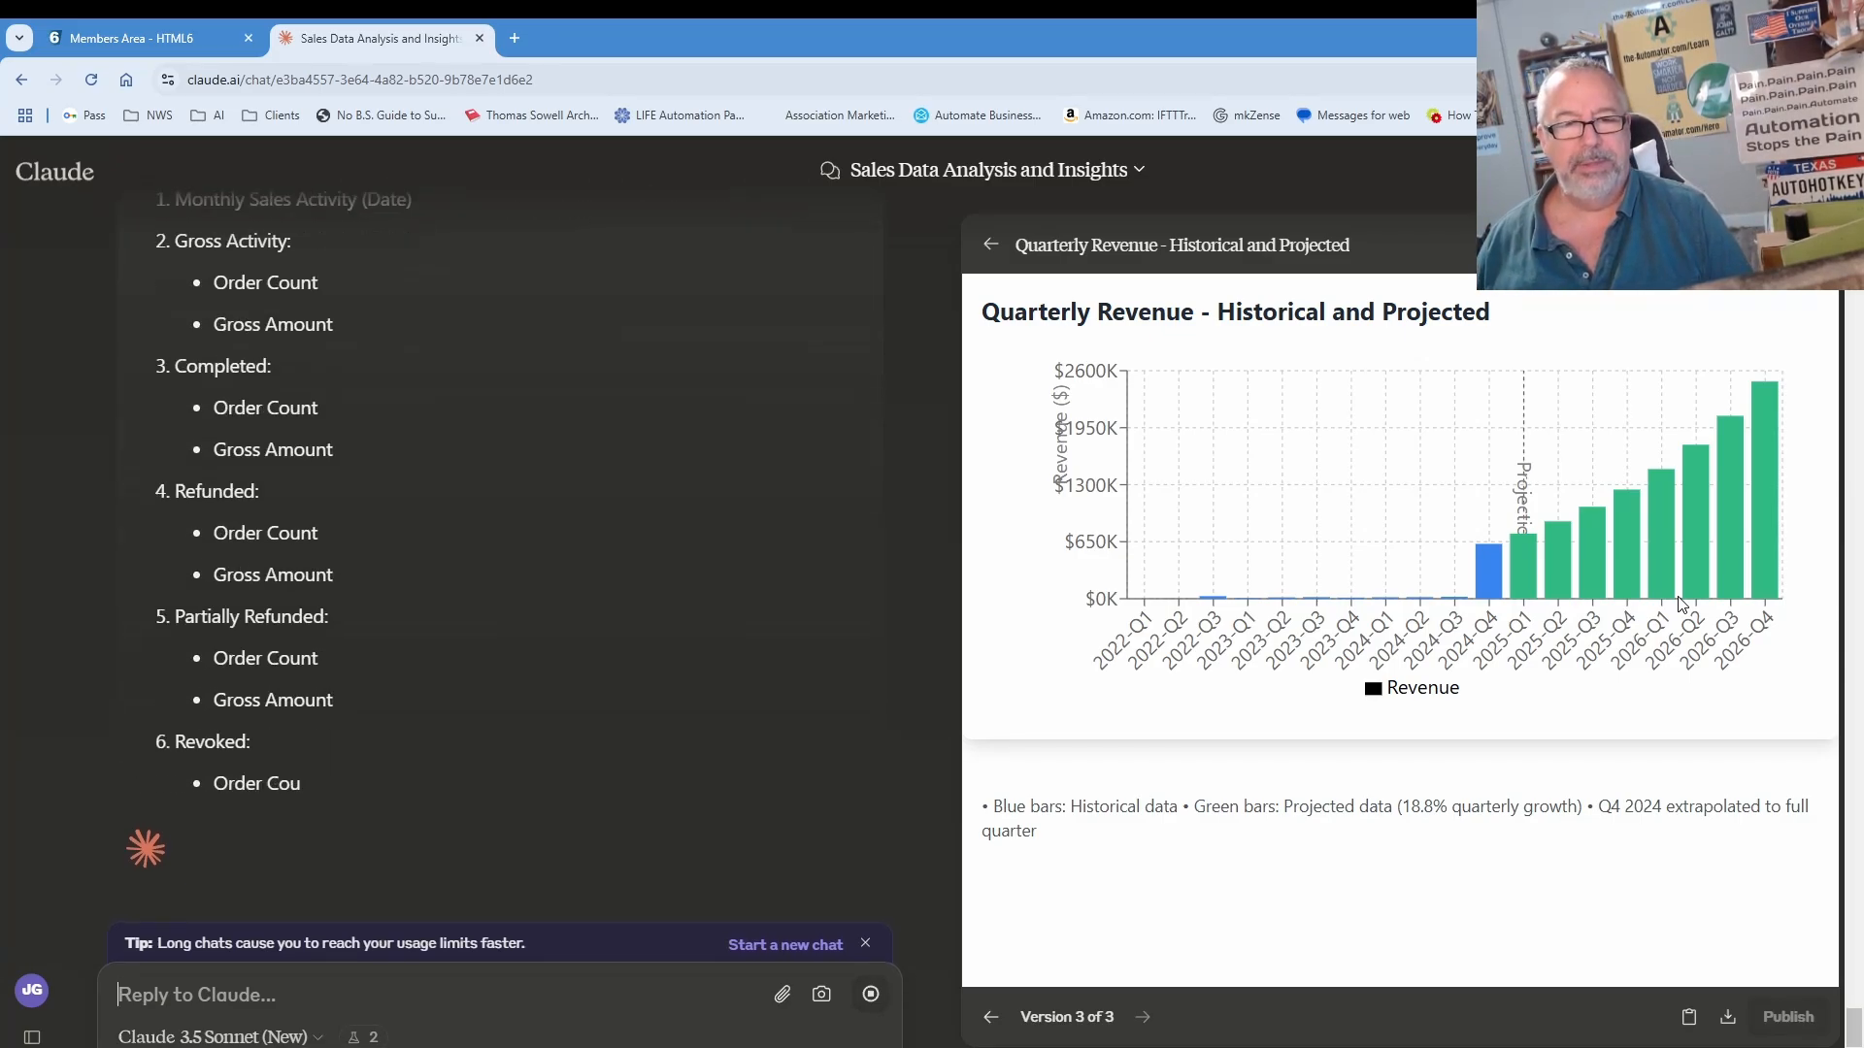
mouse_move(1483, 472)
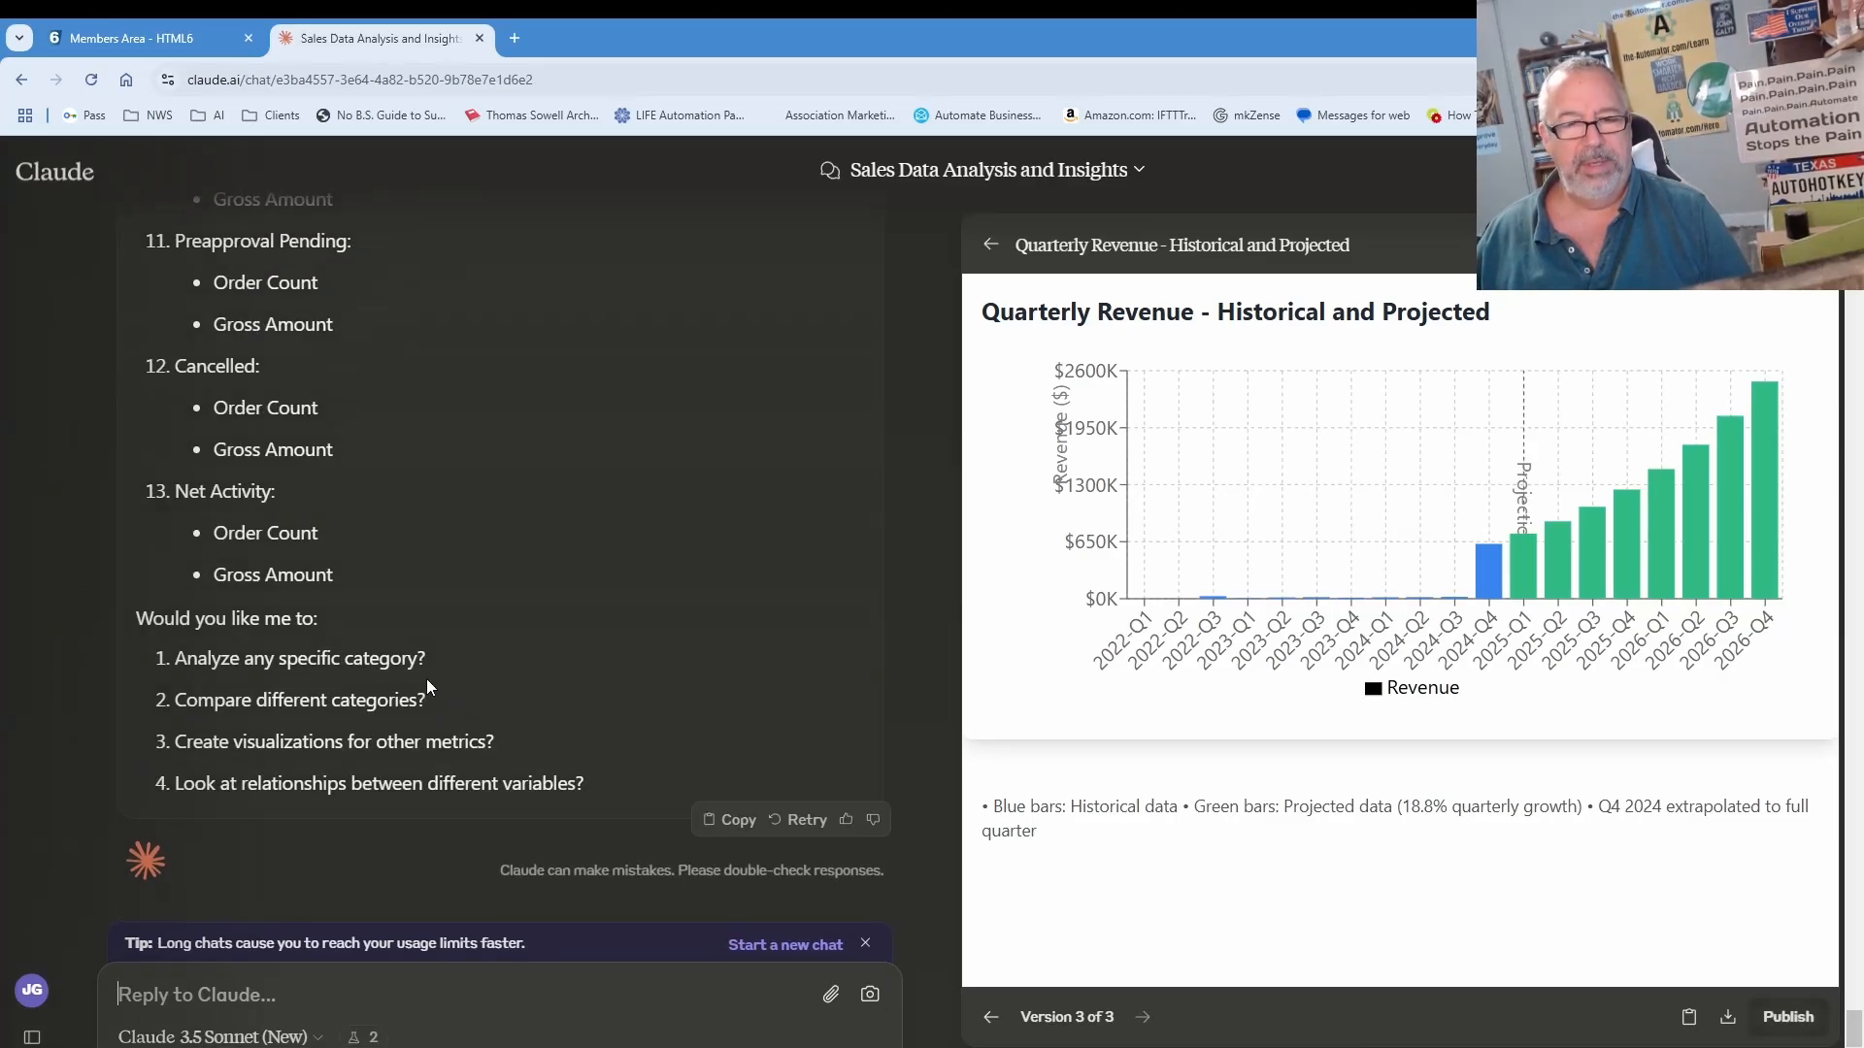
scroll(428, 686, up, 3)
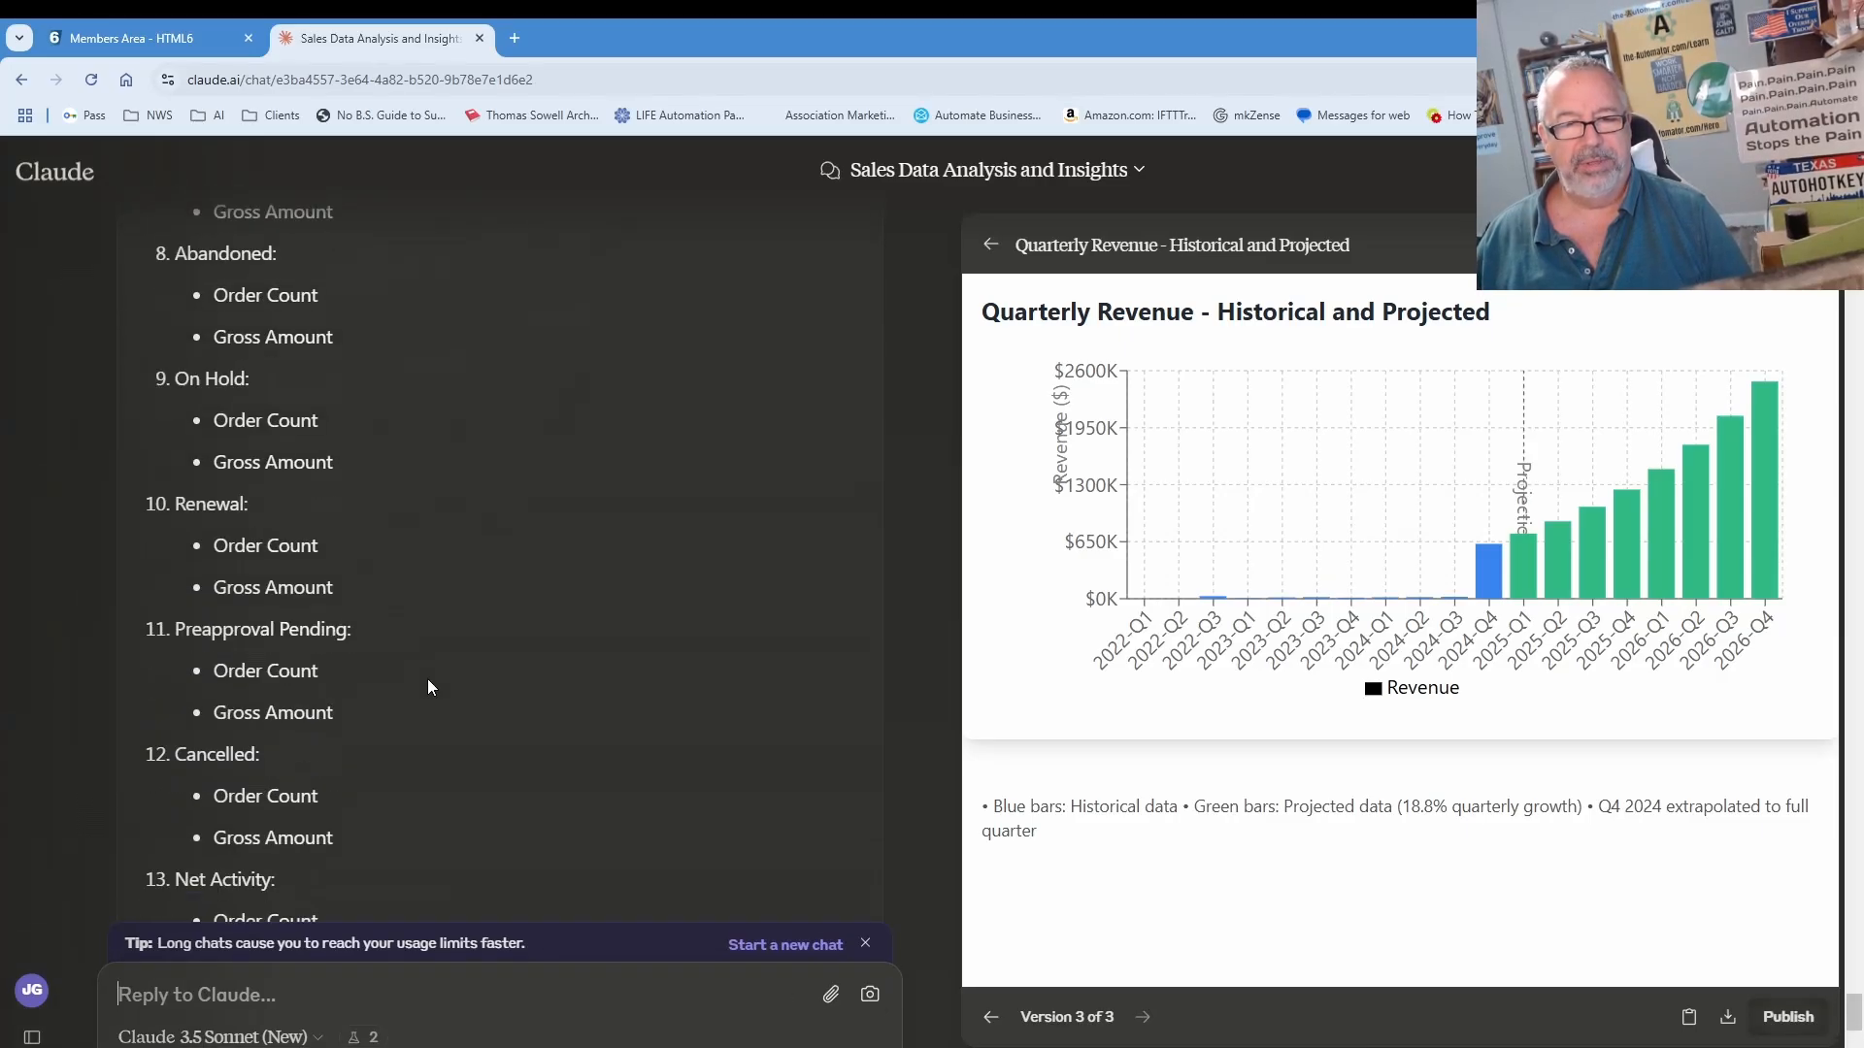
scroll(428, 685, up, 4)
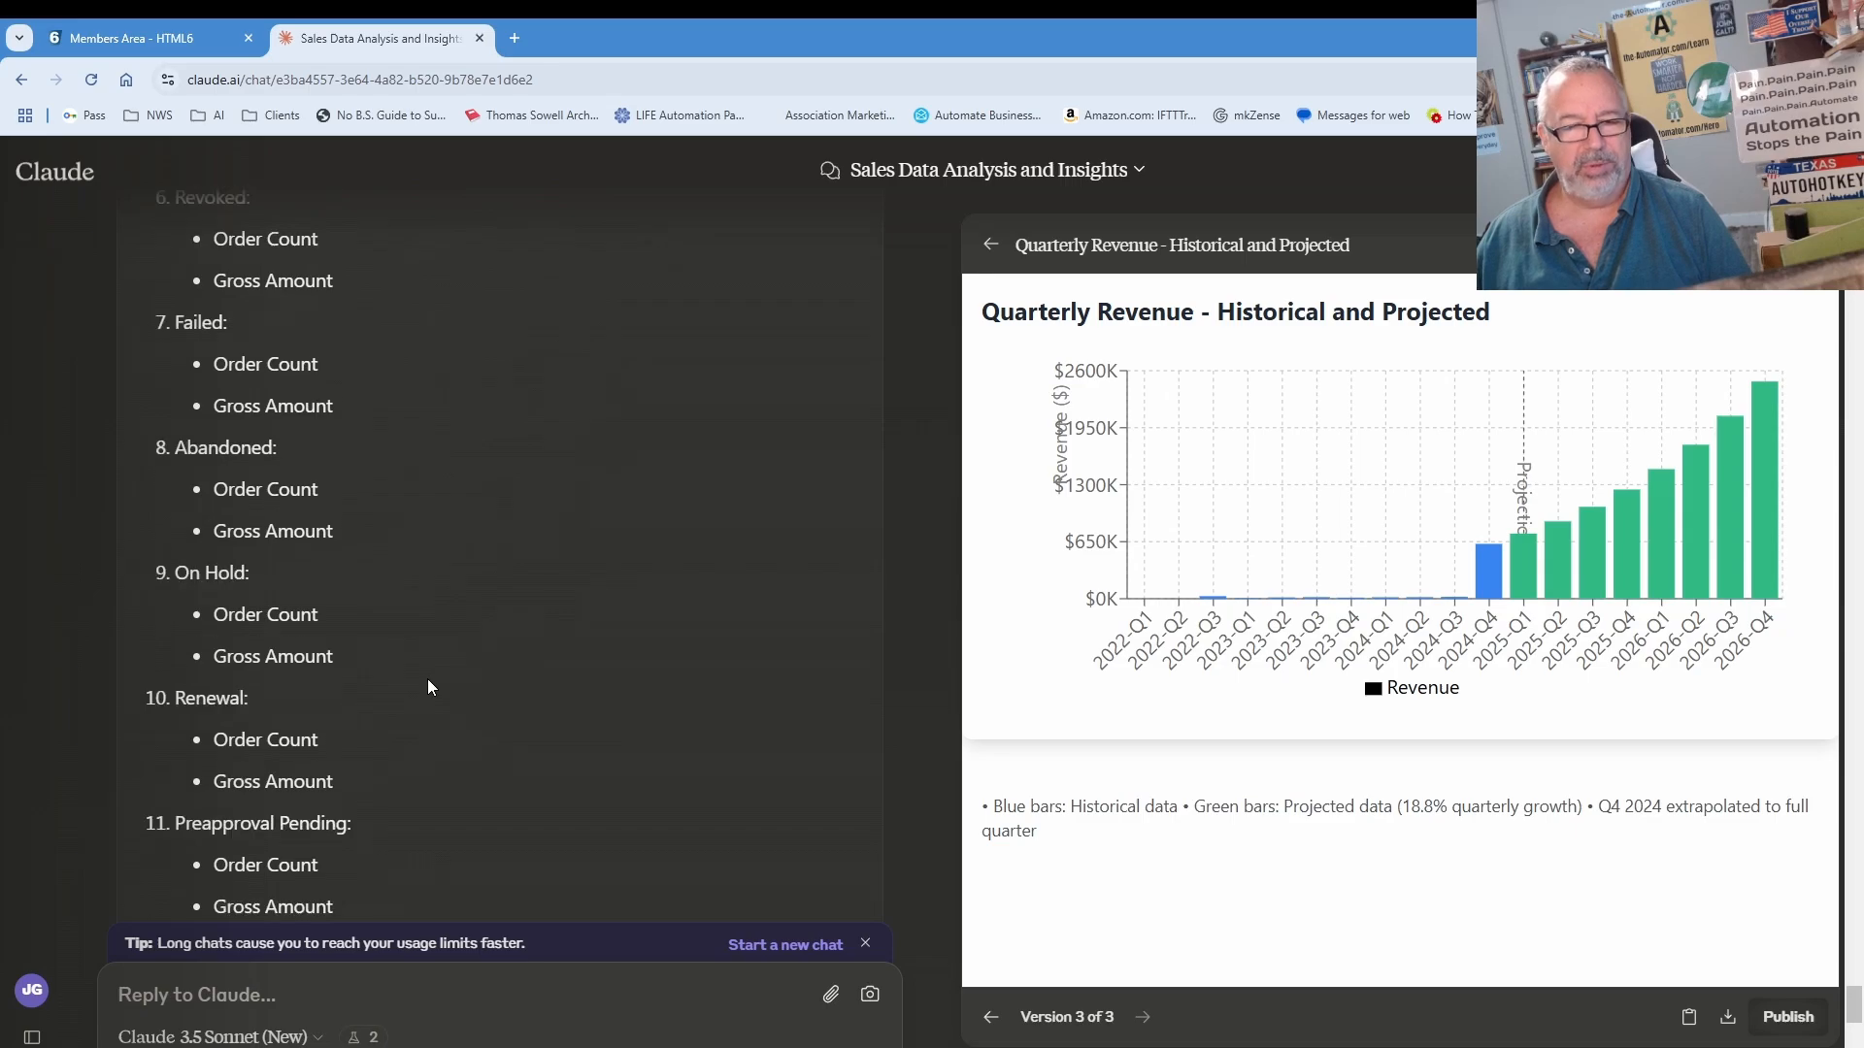
scroll(428, 685, up, 4)
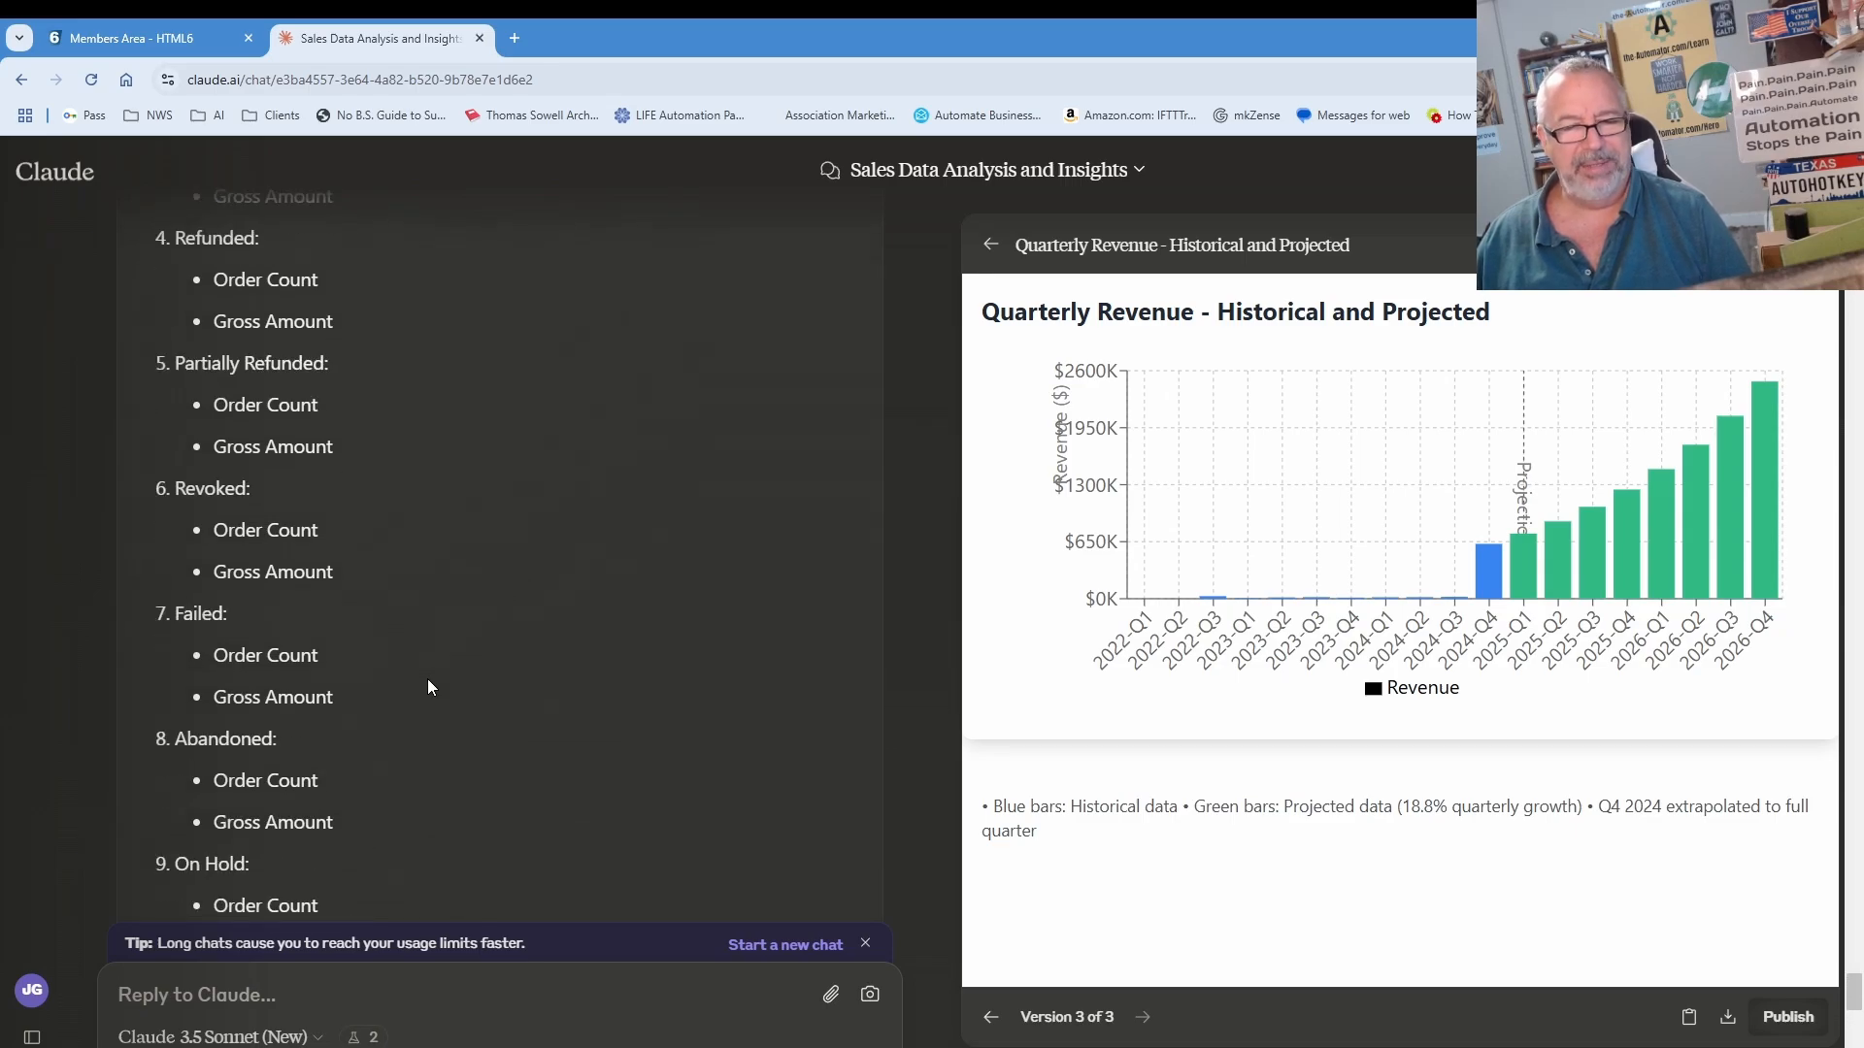
scroll(428, 685, up, 1)
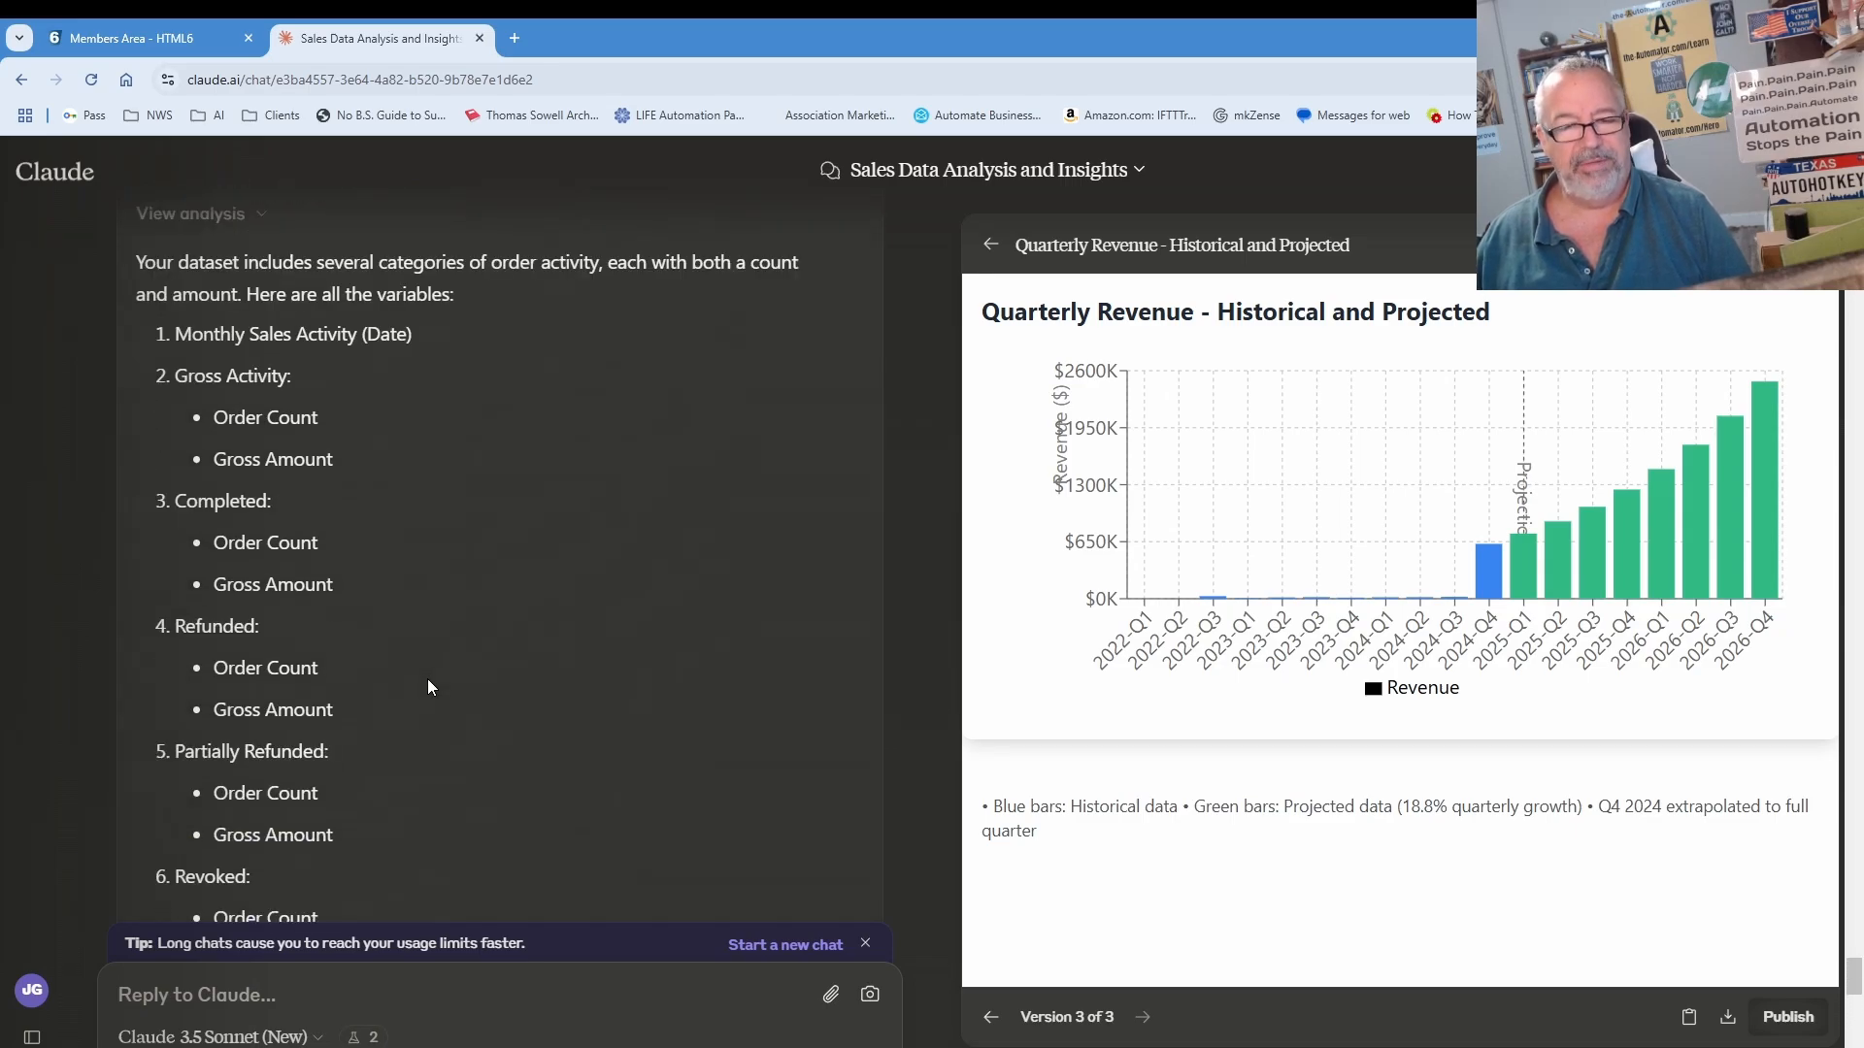
scroll(427, 686, up, 1)
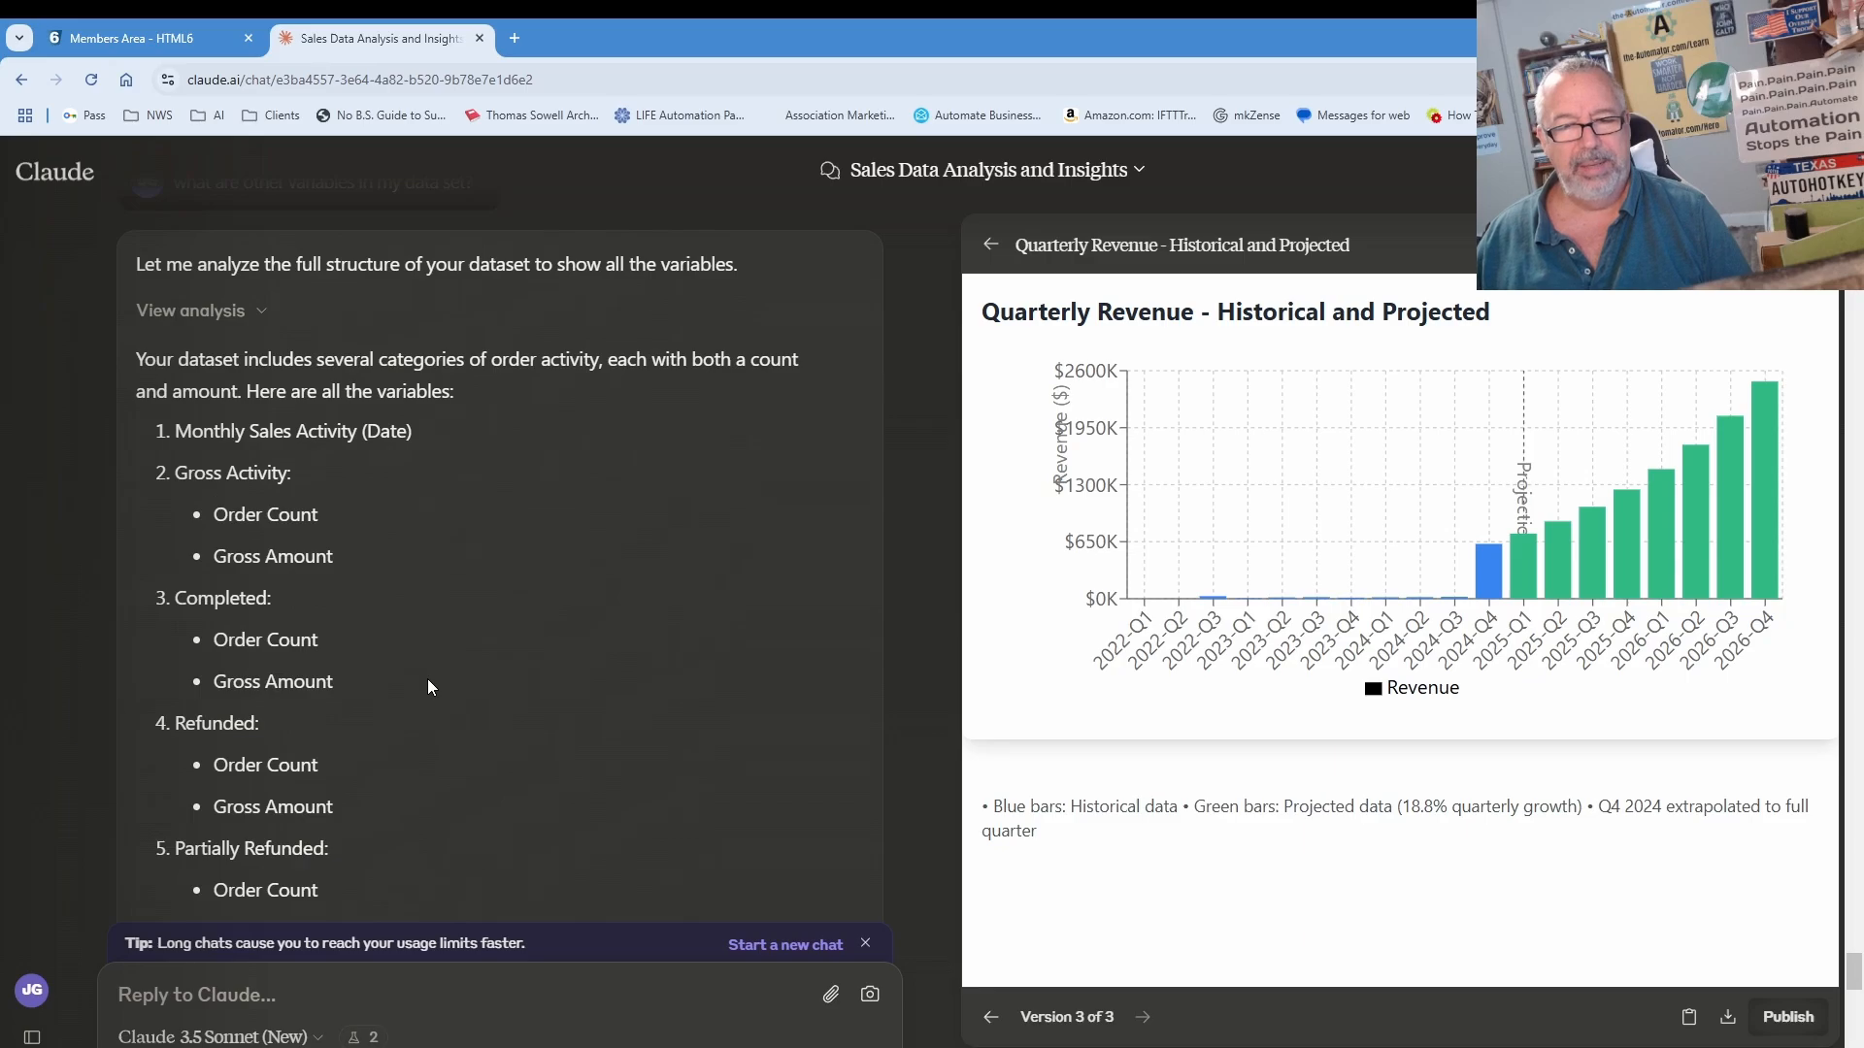
scroll(428, 686, down, 10)
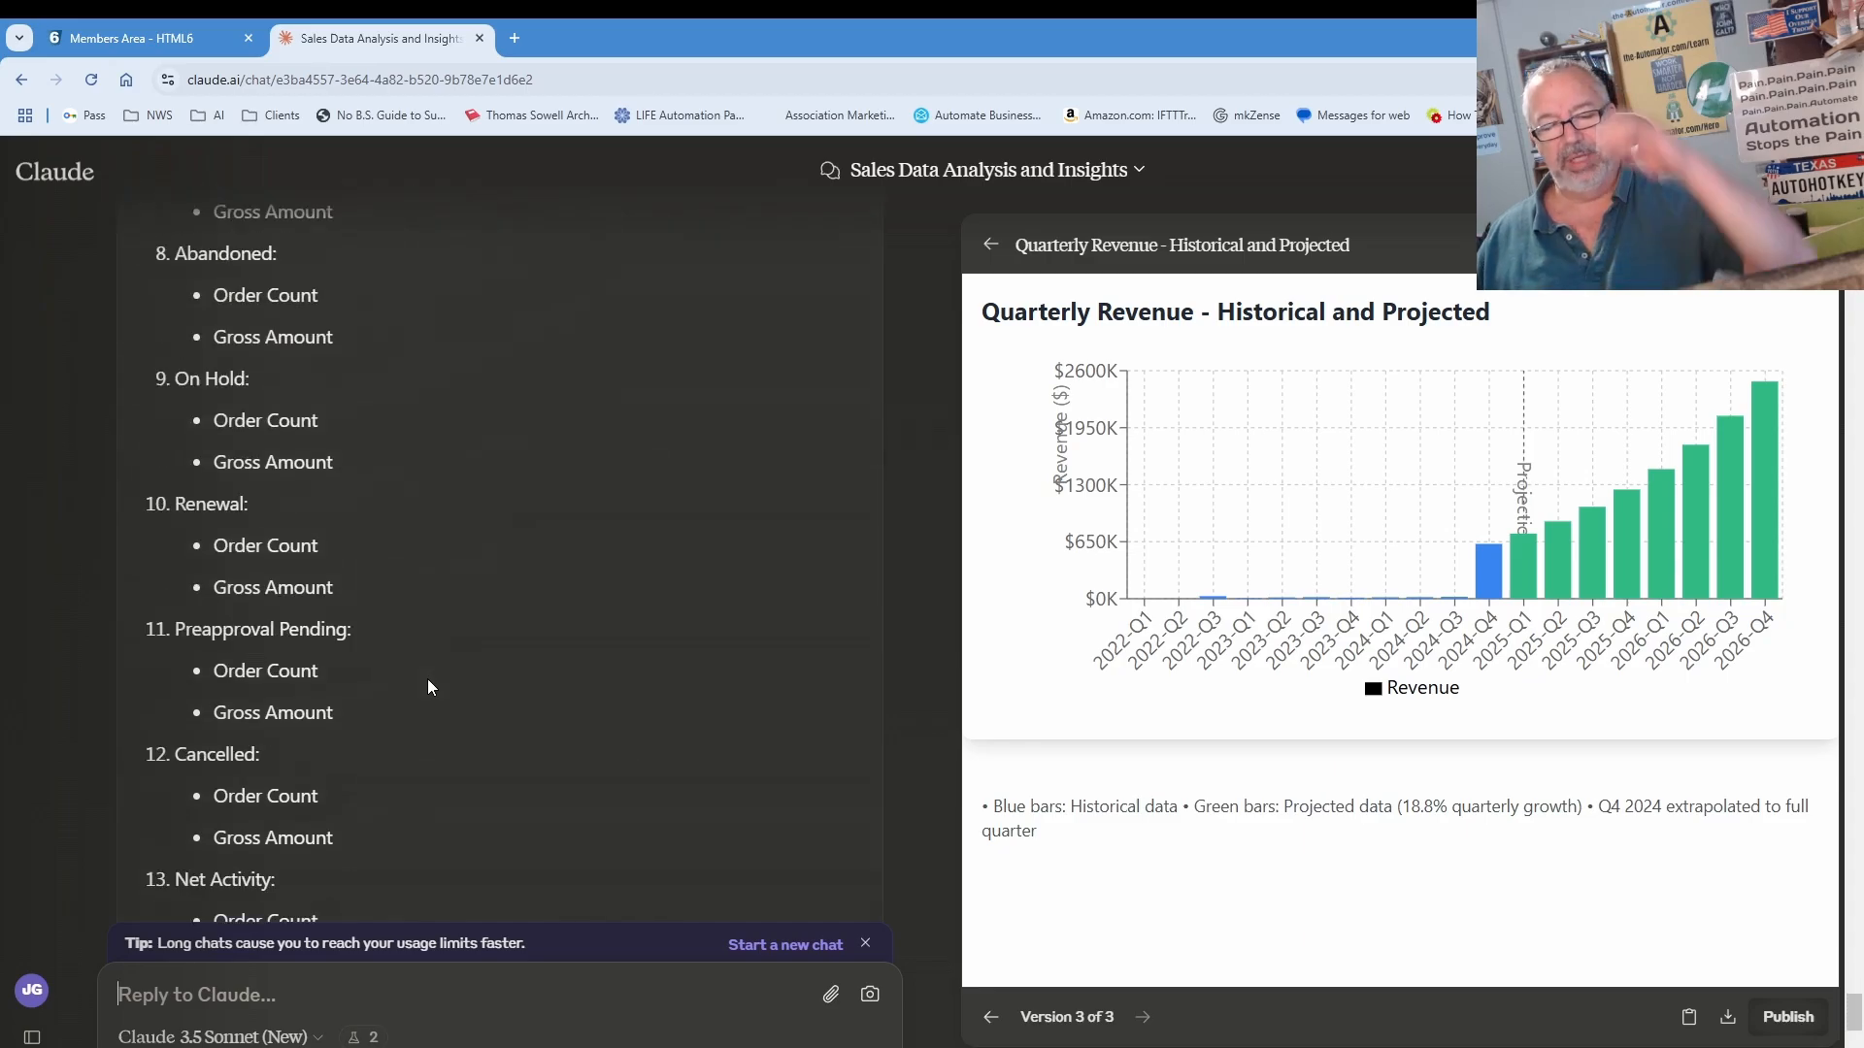
scroll(433, 686, down, 4)
scroll(439, 689, up, 2)
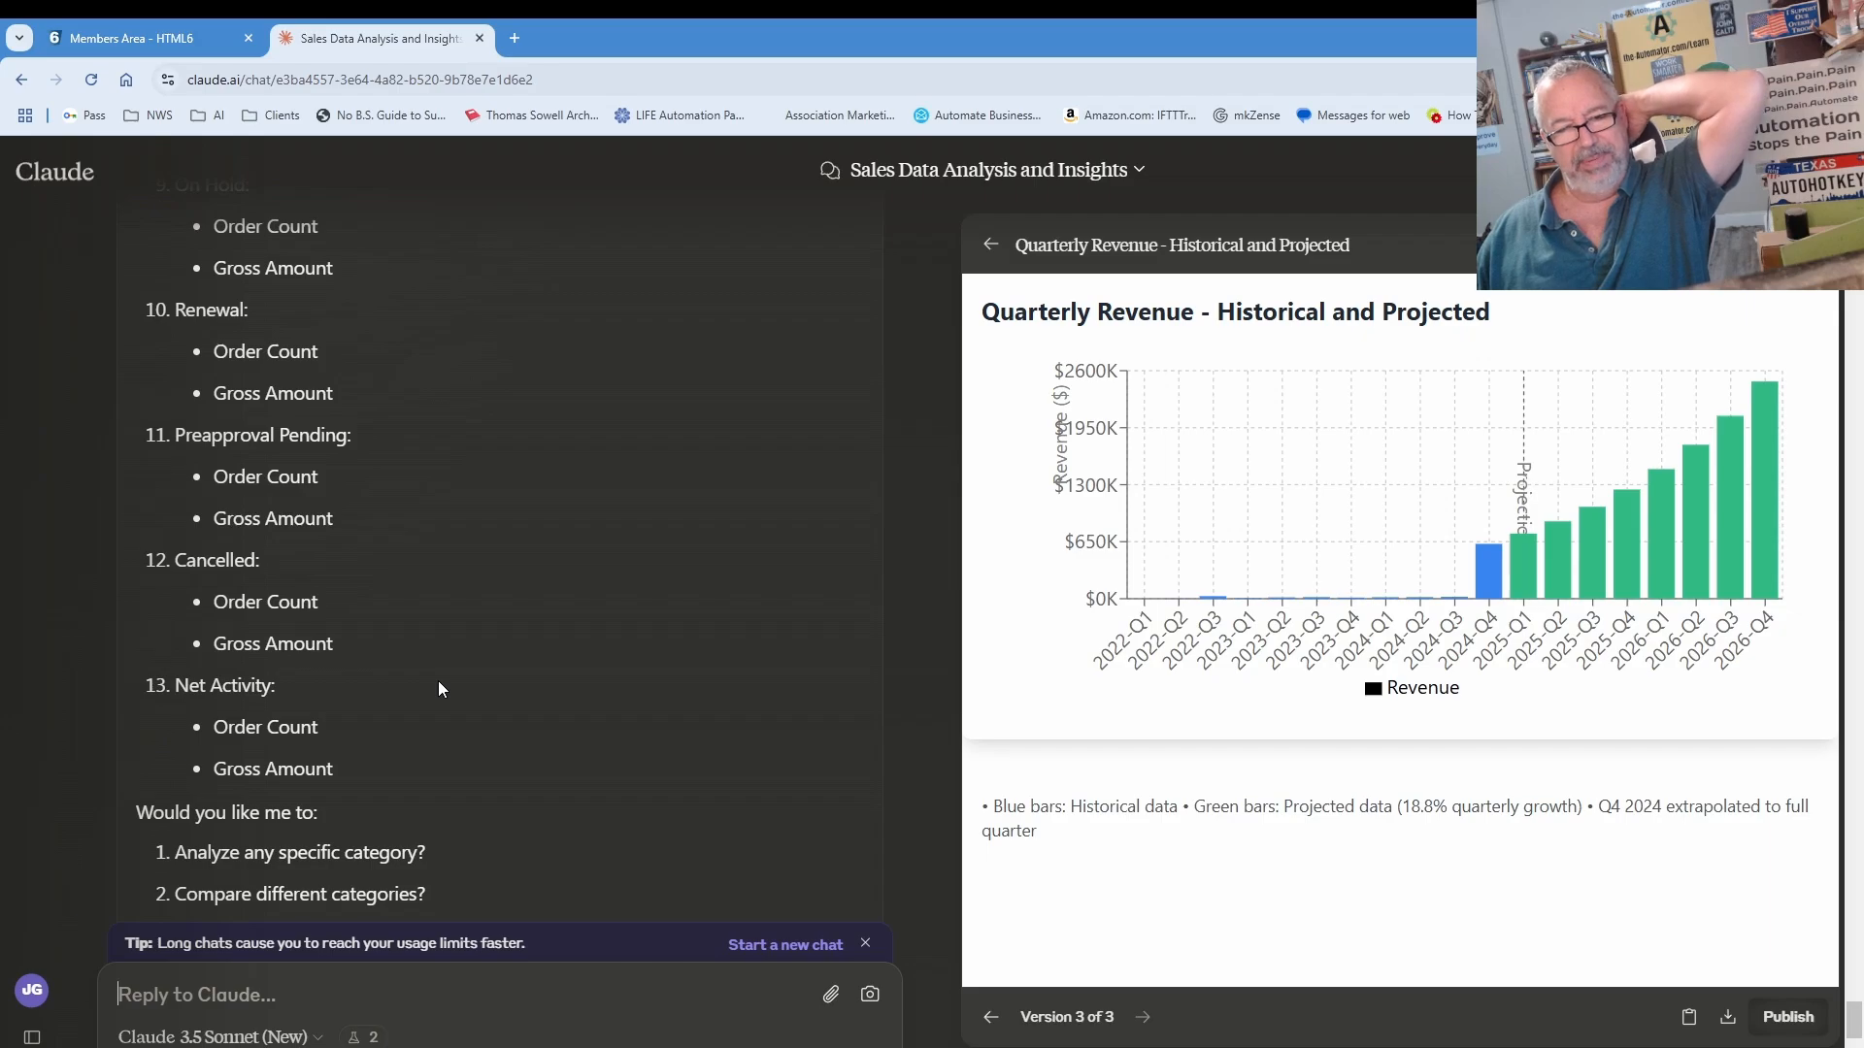
scroll(439, 679, up, 4)
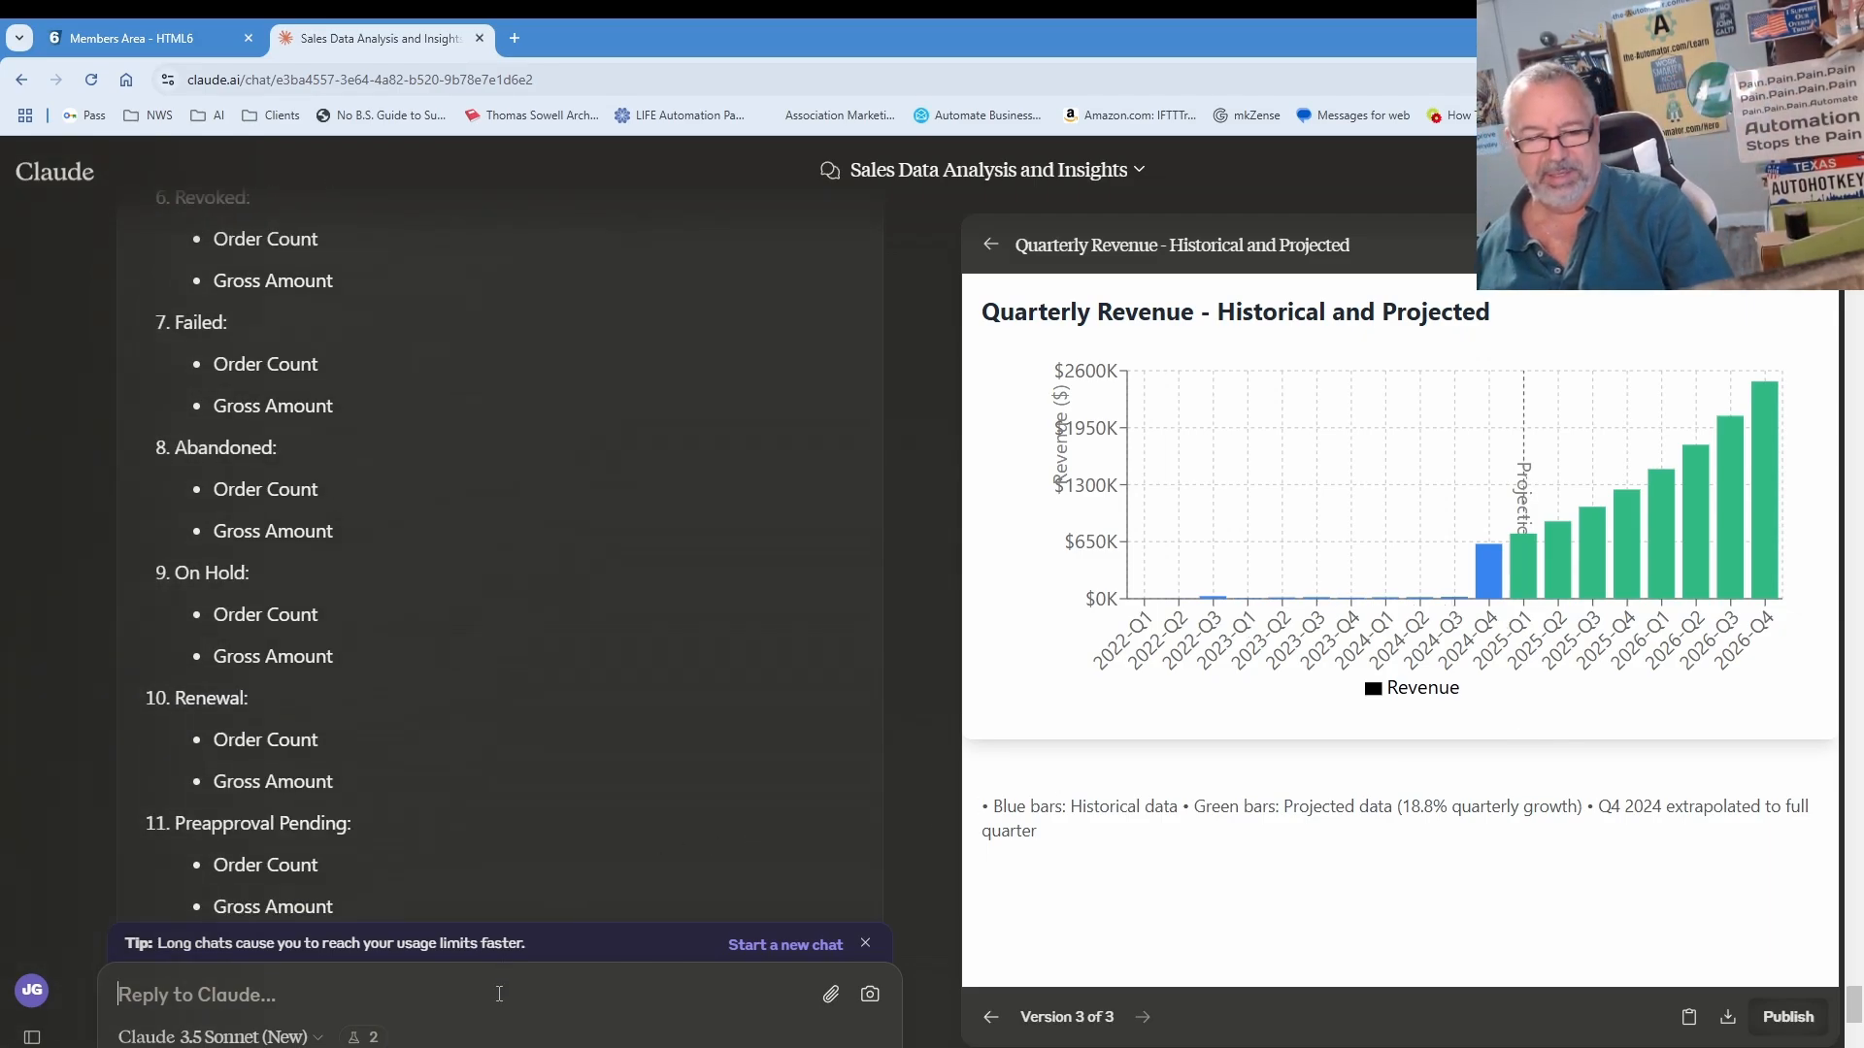
Step: Ask Claude 'can you show me the first 10 rows of data' from the earnings CSV
text(can you )
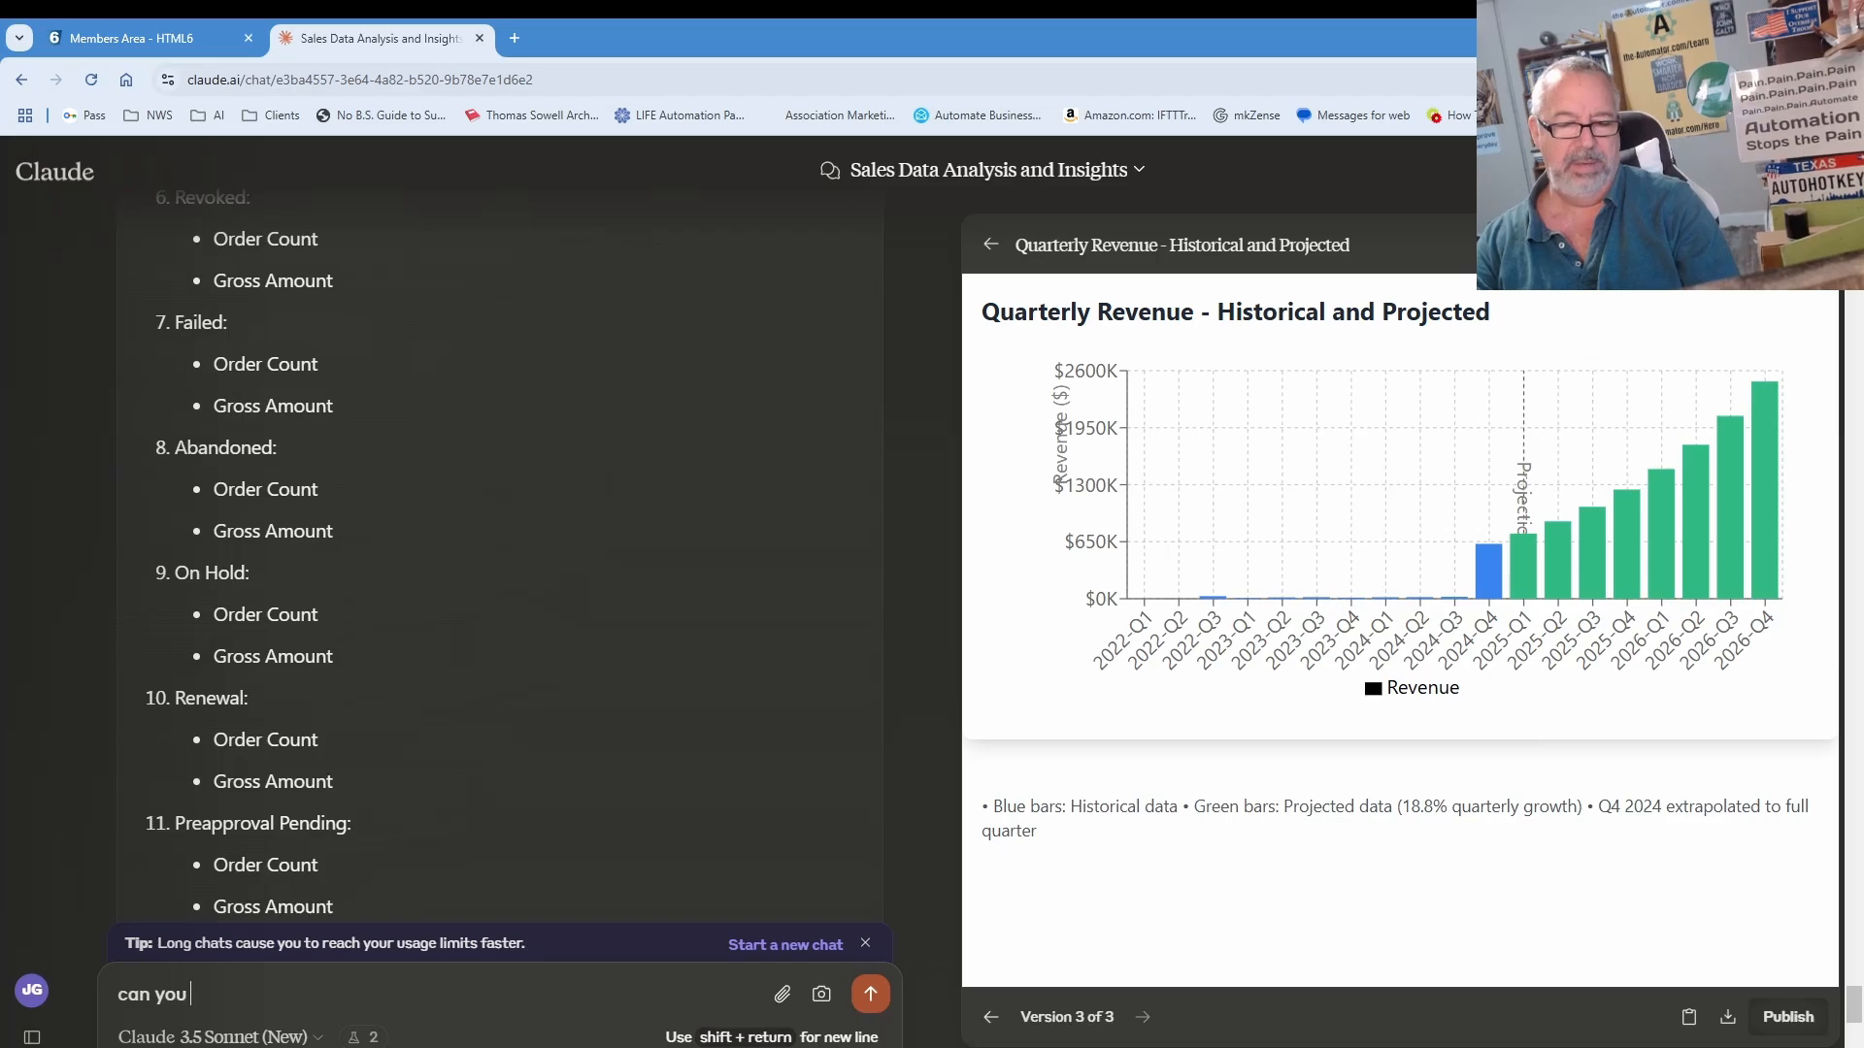
text(show me the fir)
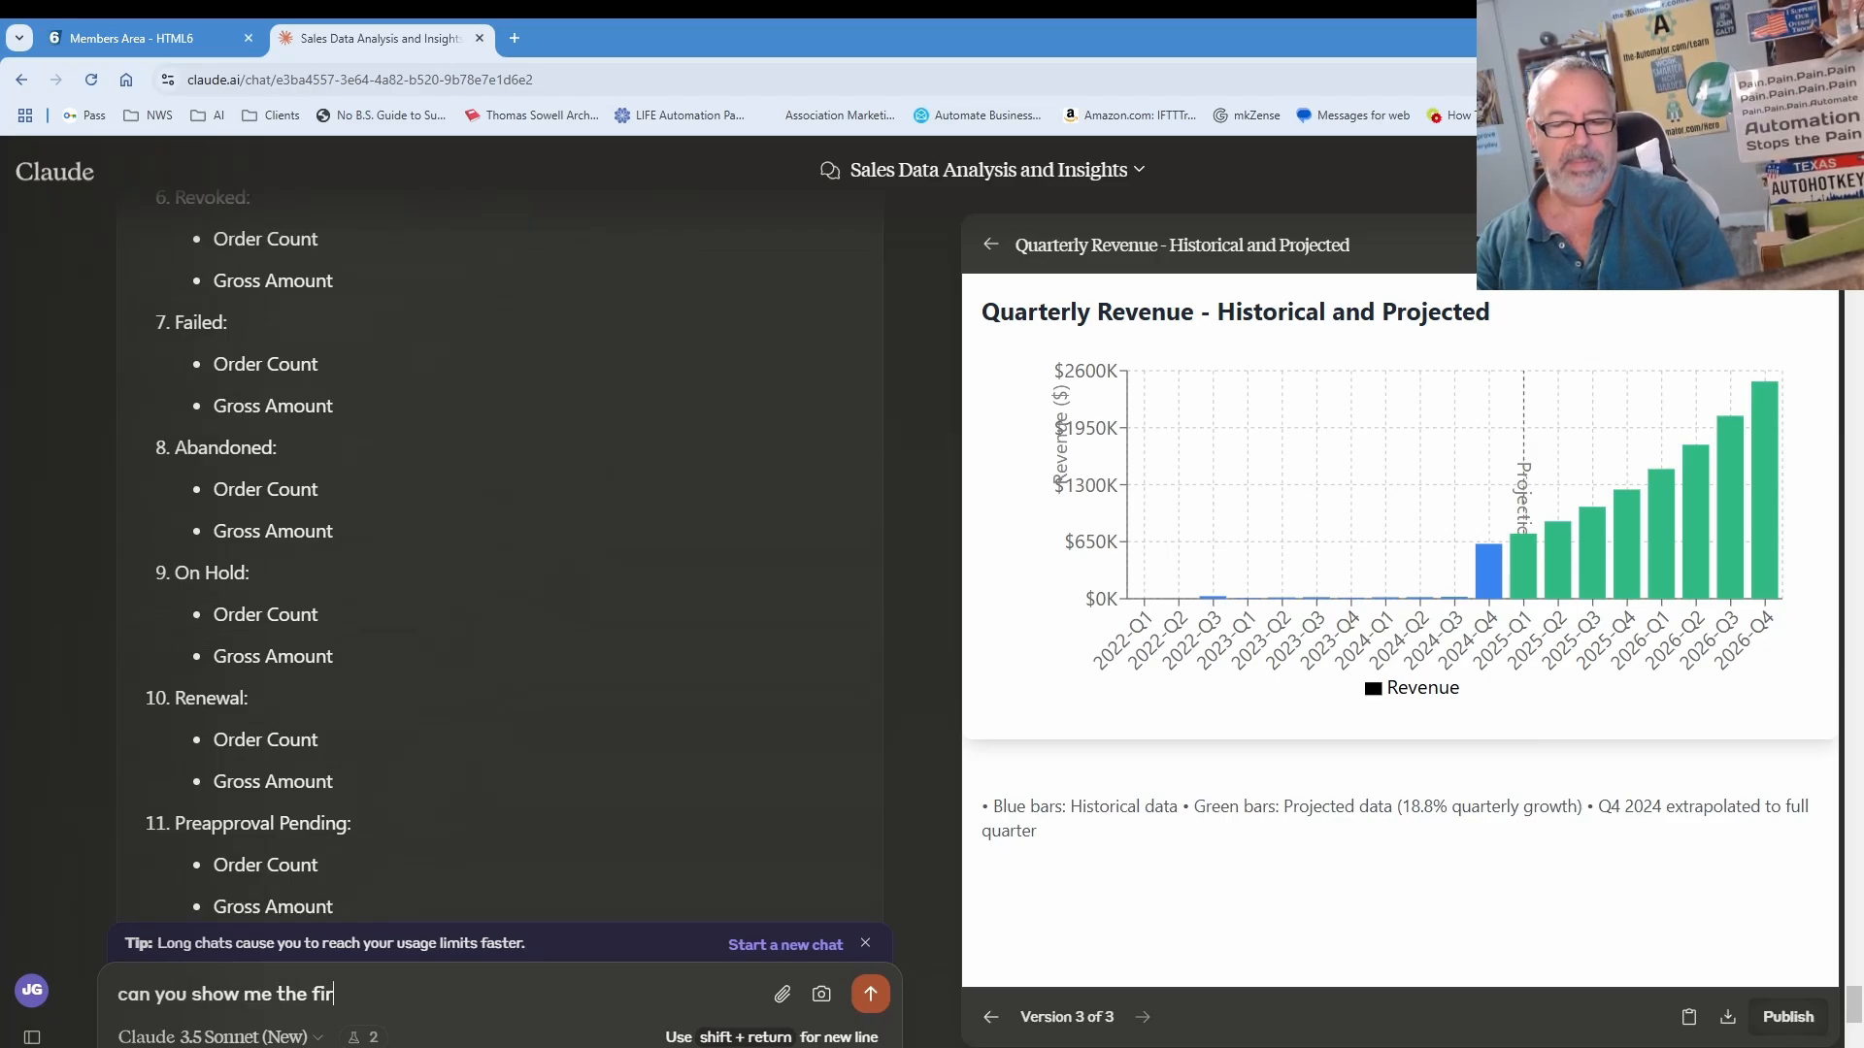
text(st 10 rows of)
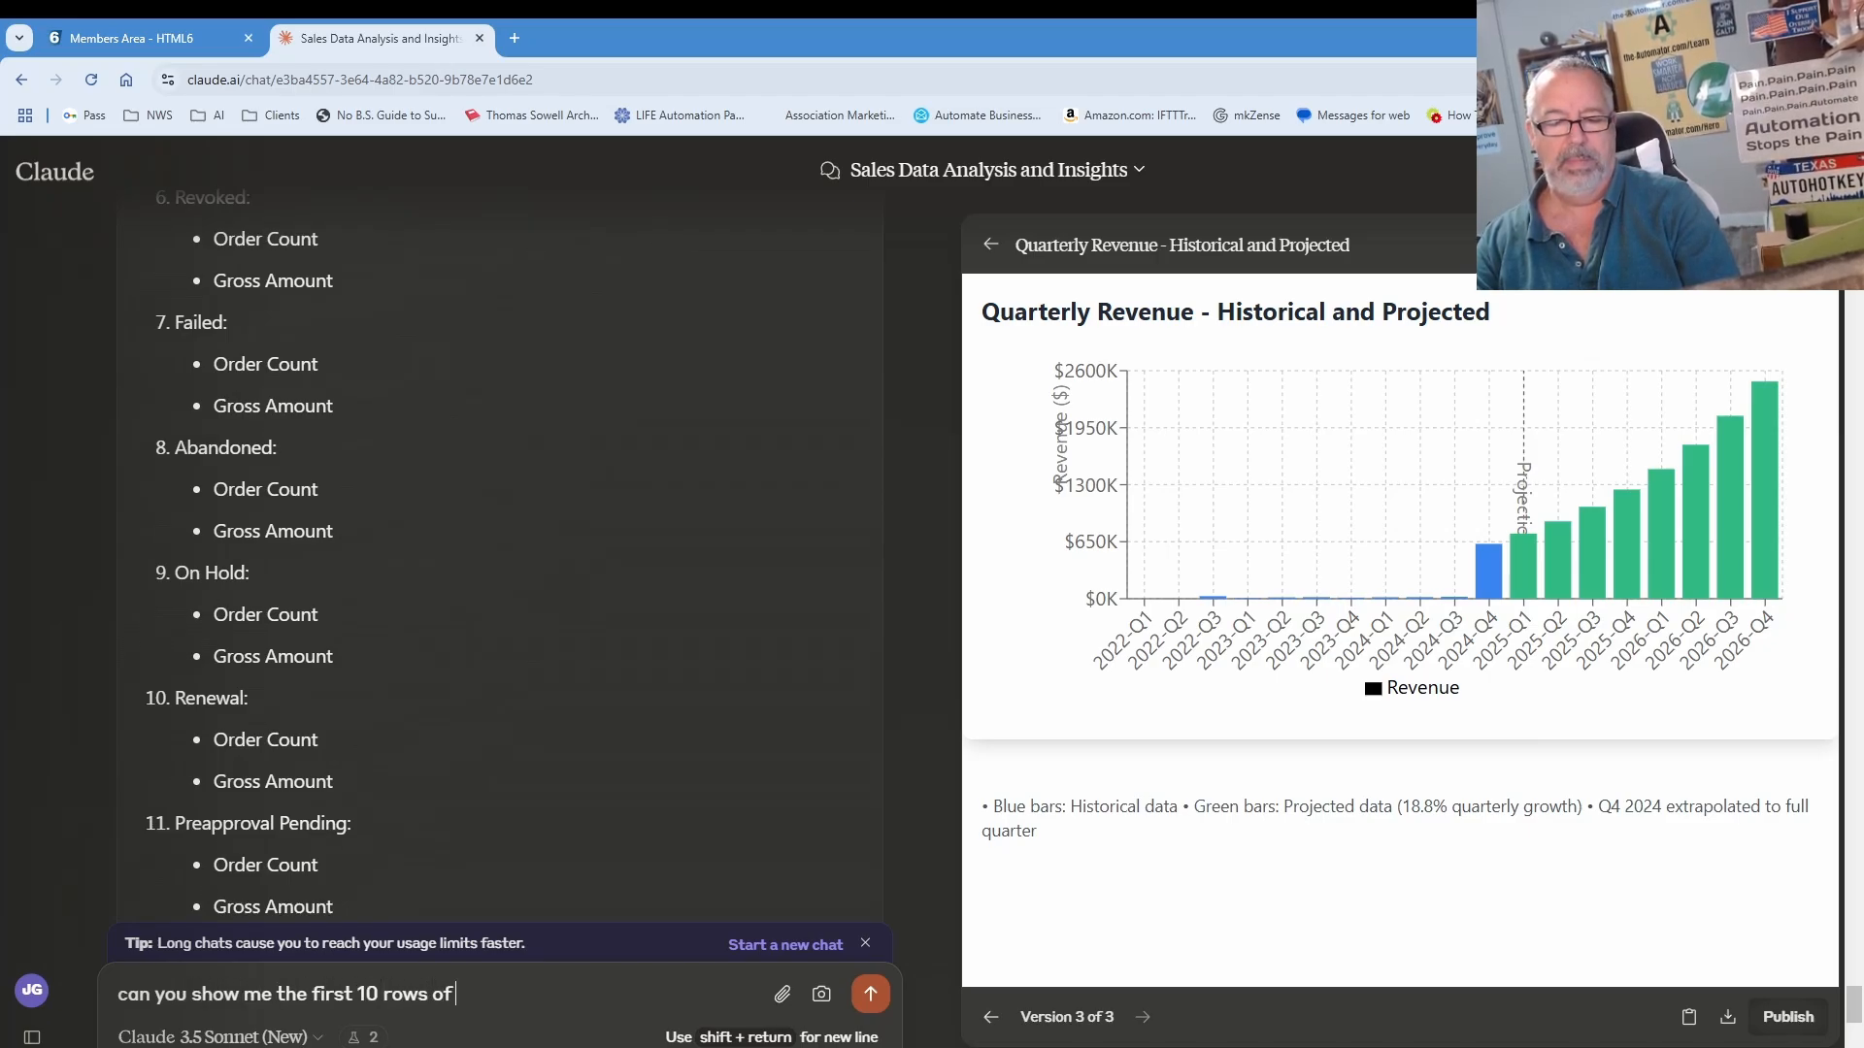
text( data)
key(Return)
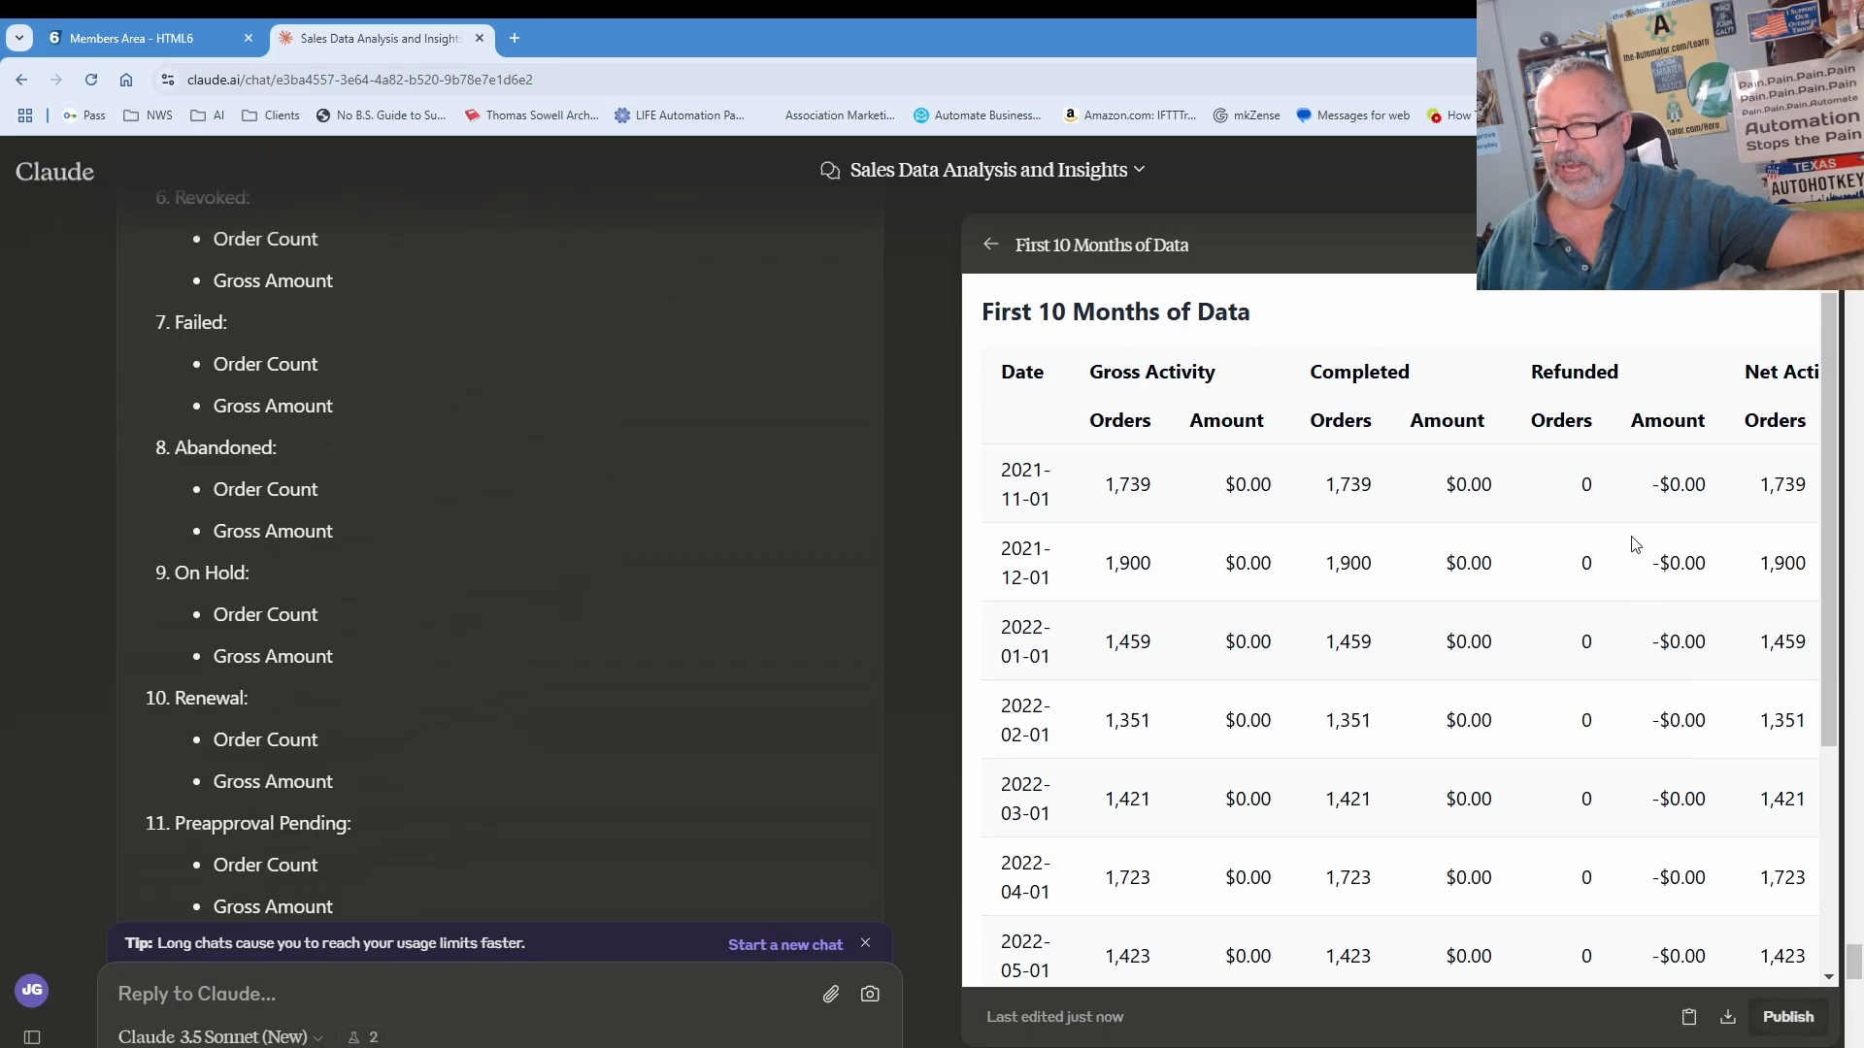
drag(1337, 641, 1815, 961)
drag(1827, 672, 1148, 699)
click(1221, 706)
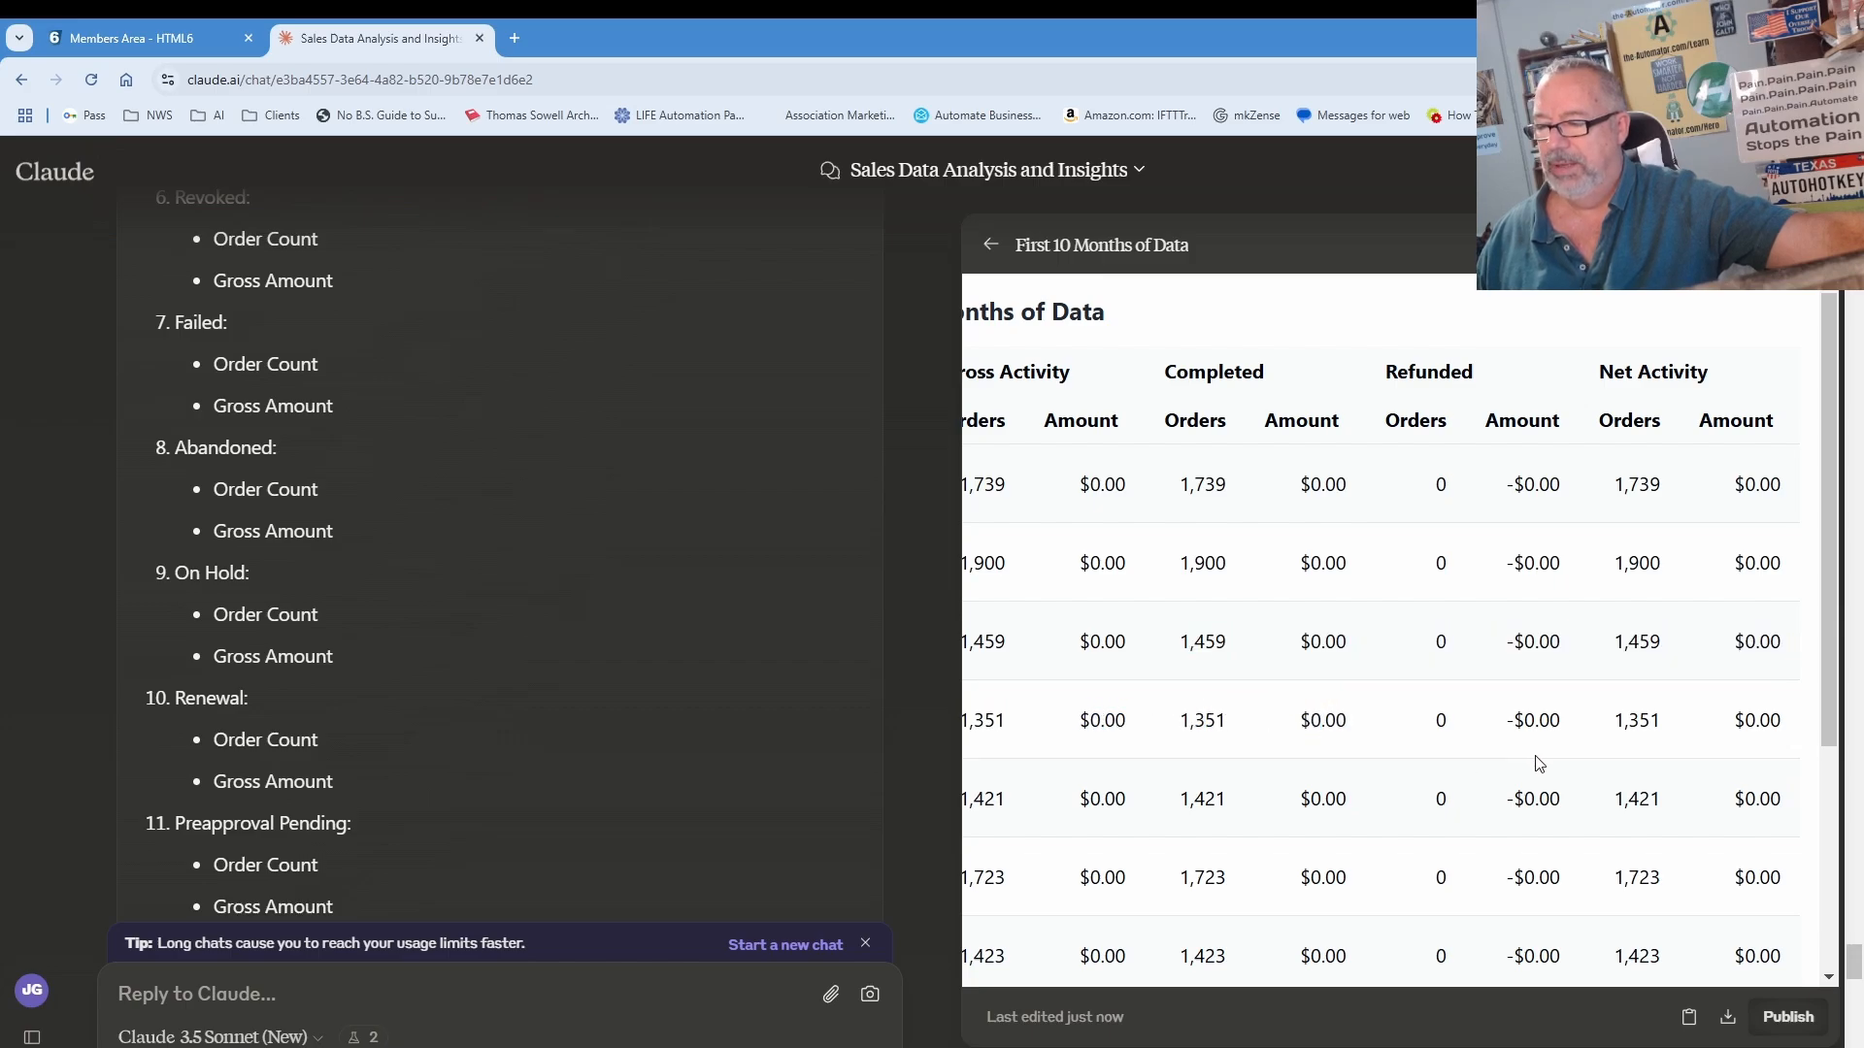
scroll(1538, 764, down, 3)
scroll(1512, 762, up, 3)
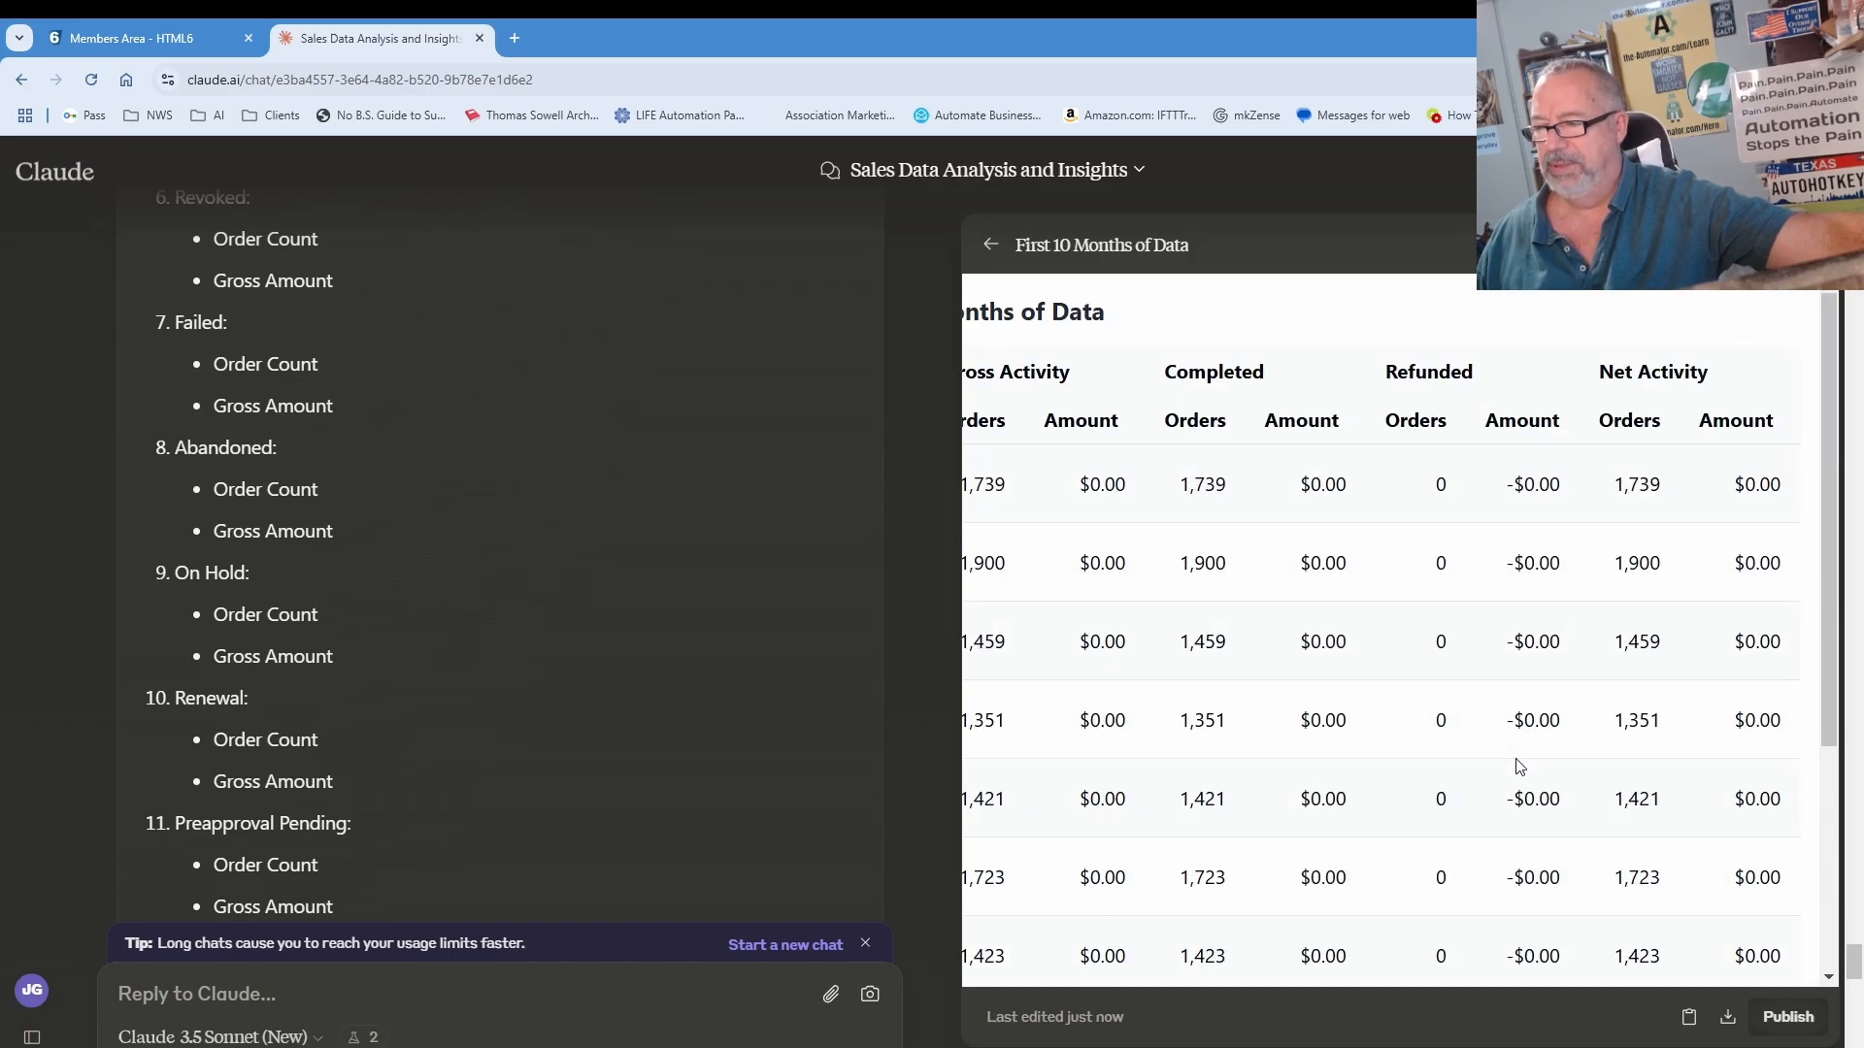
scroll(1521, 767, down, 3)
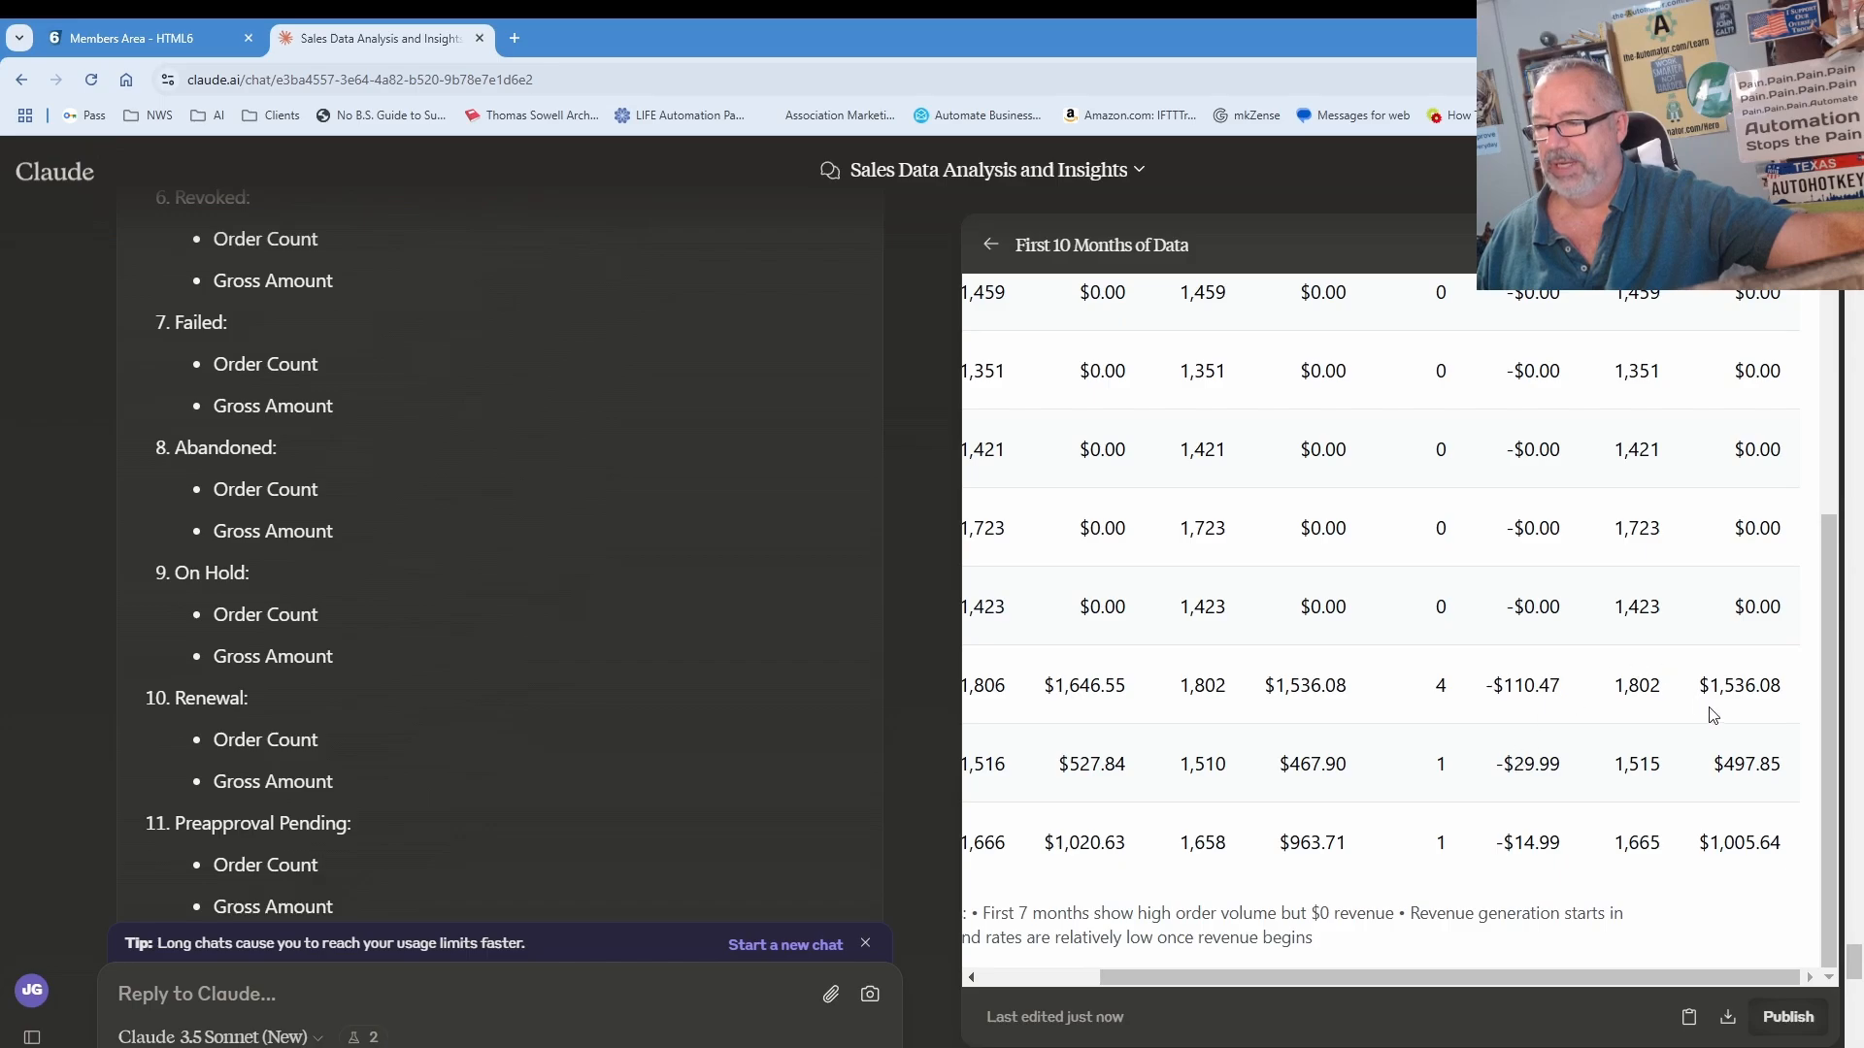
scroll(1742, 819, up, 2)
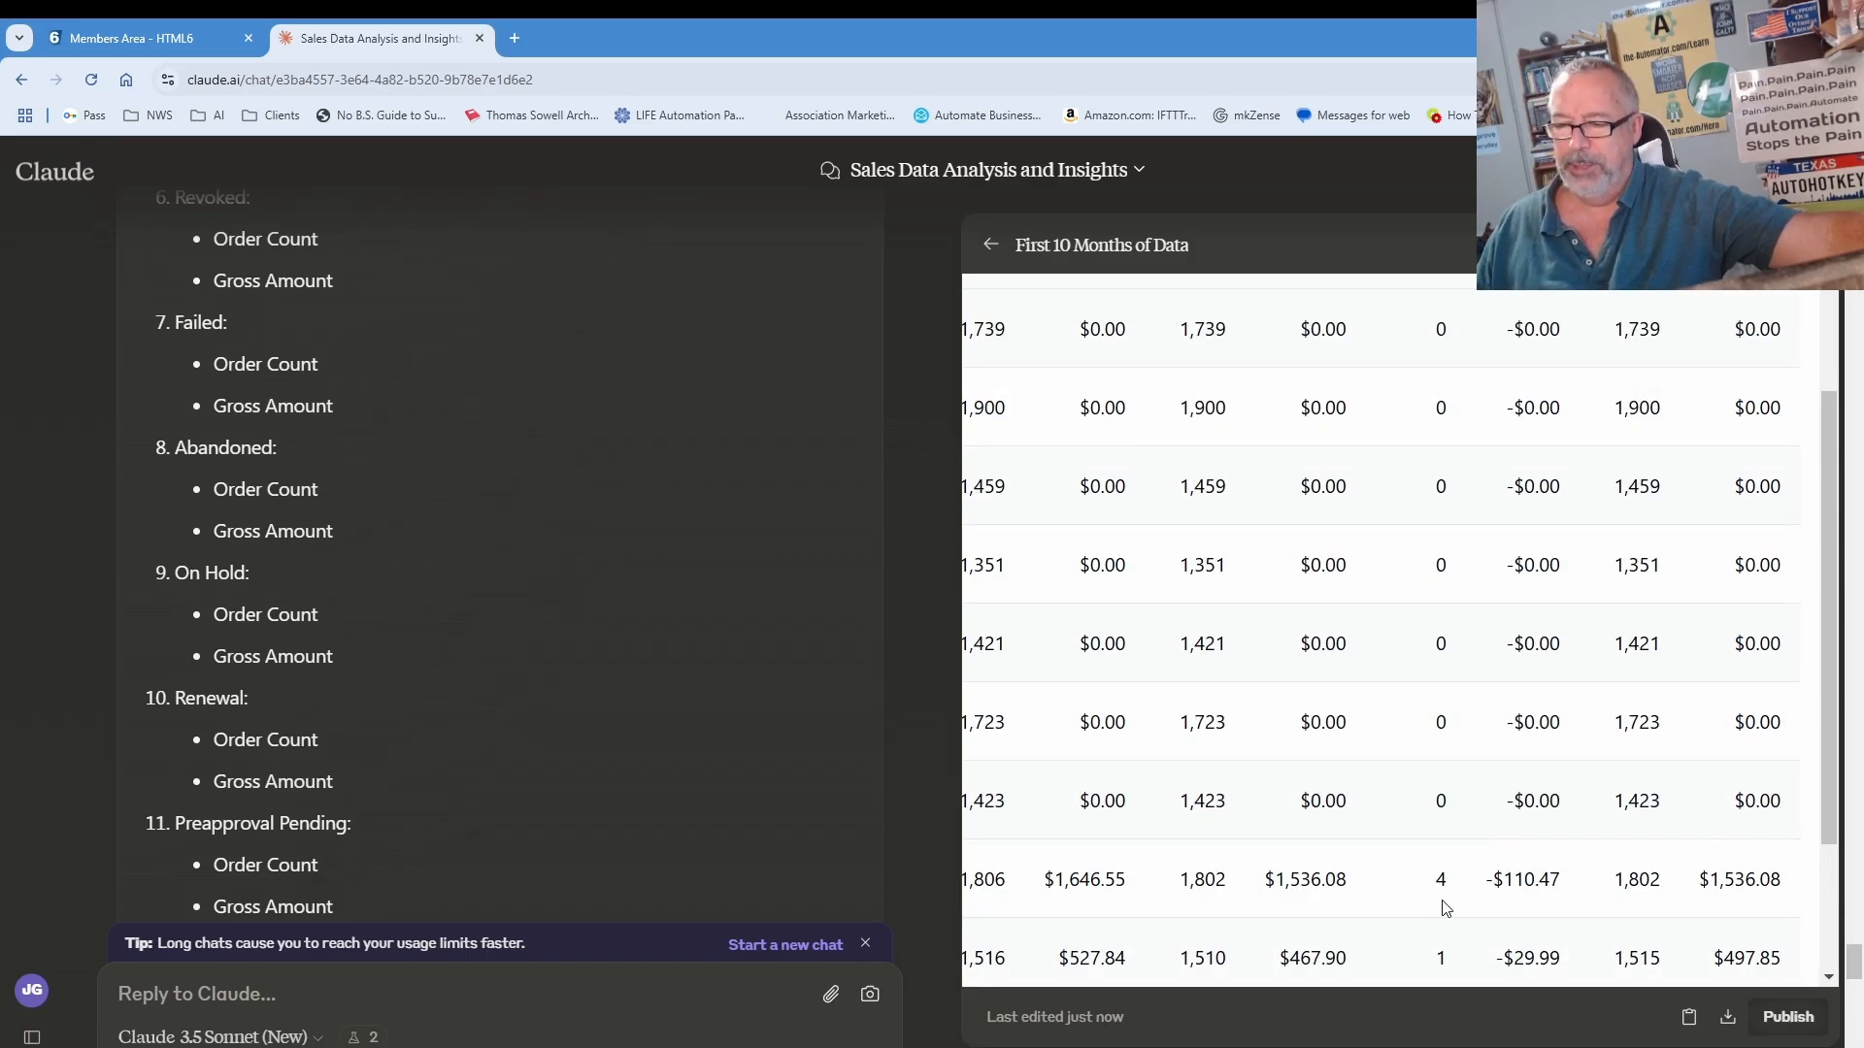
drag(1284, 906, 922, 922)
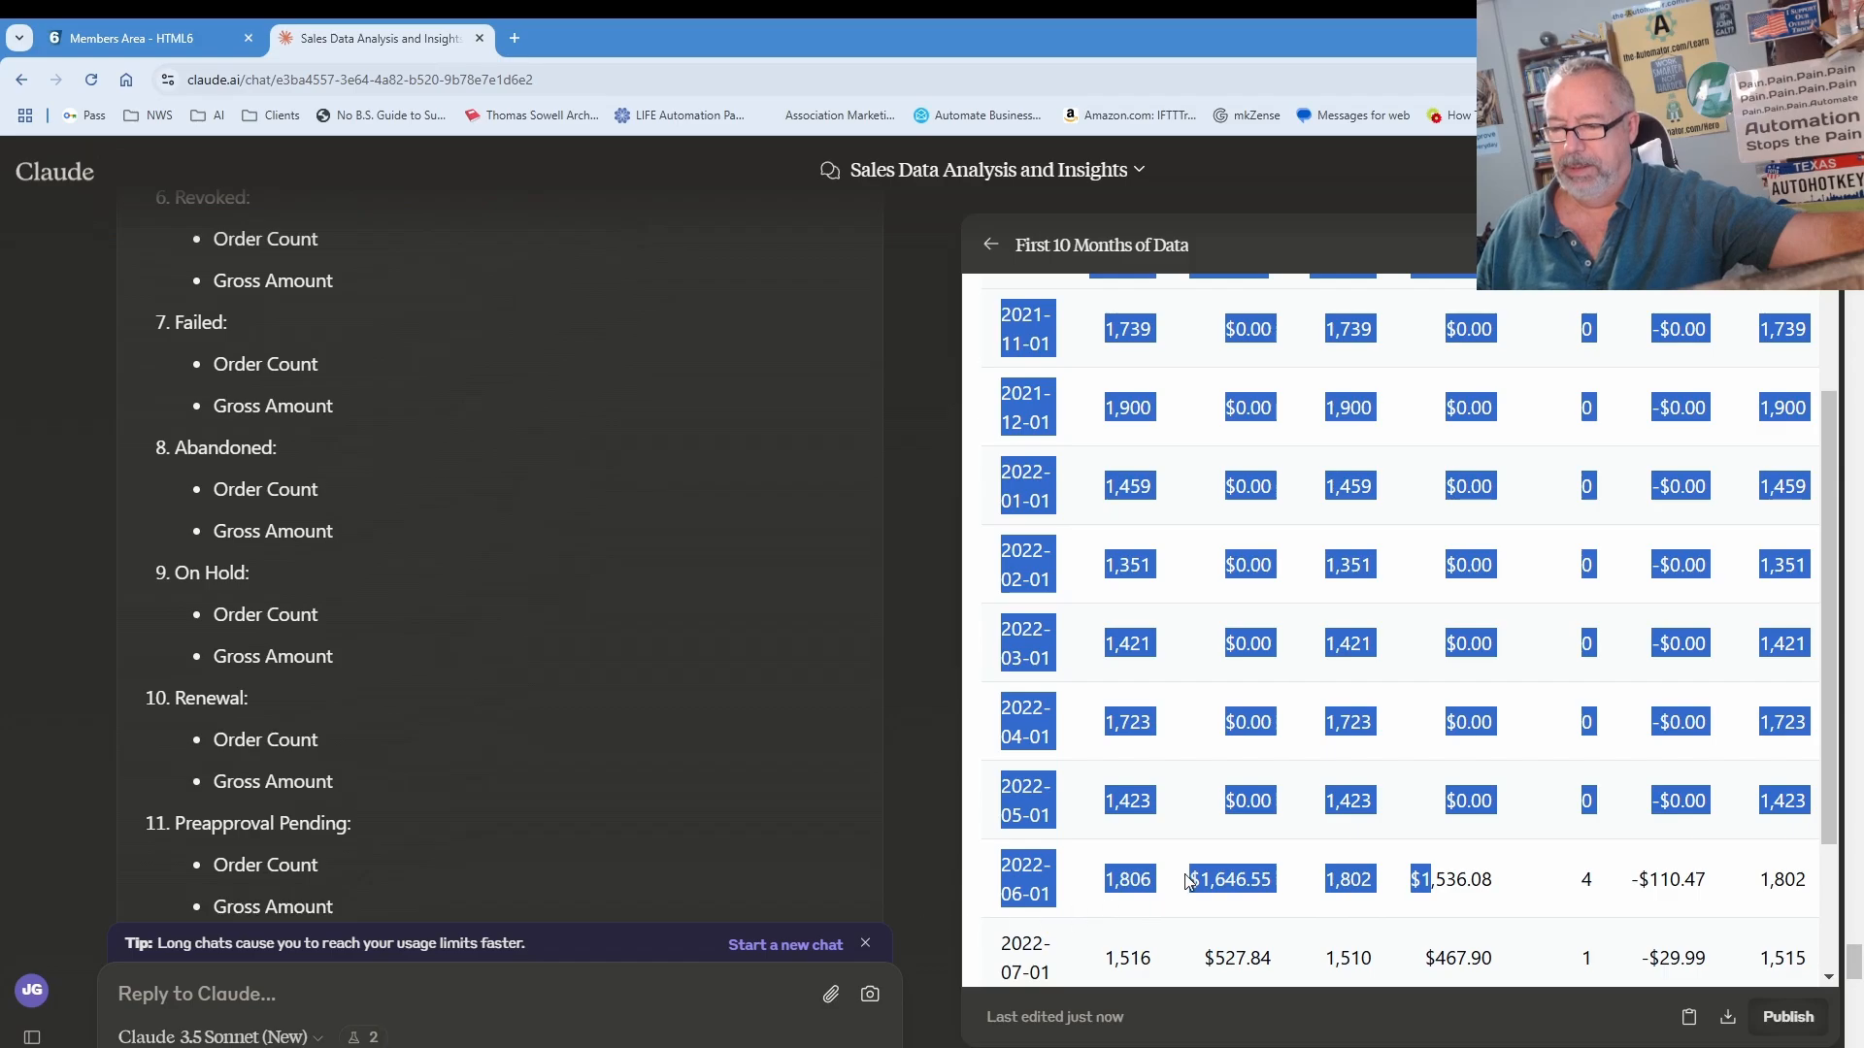
scroll(1193, 877, up, 1)
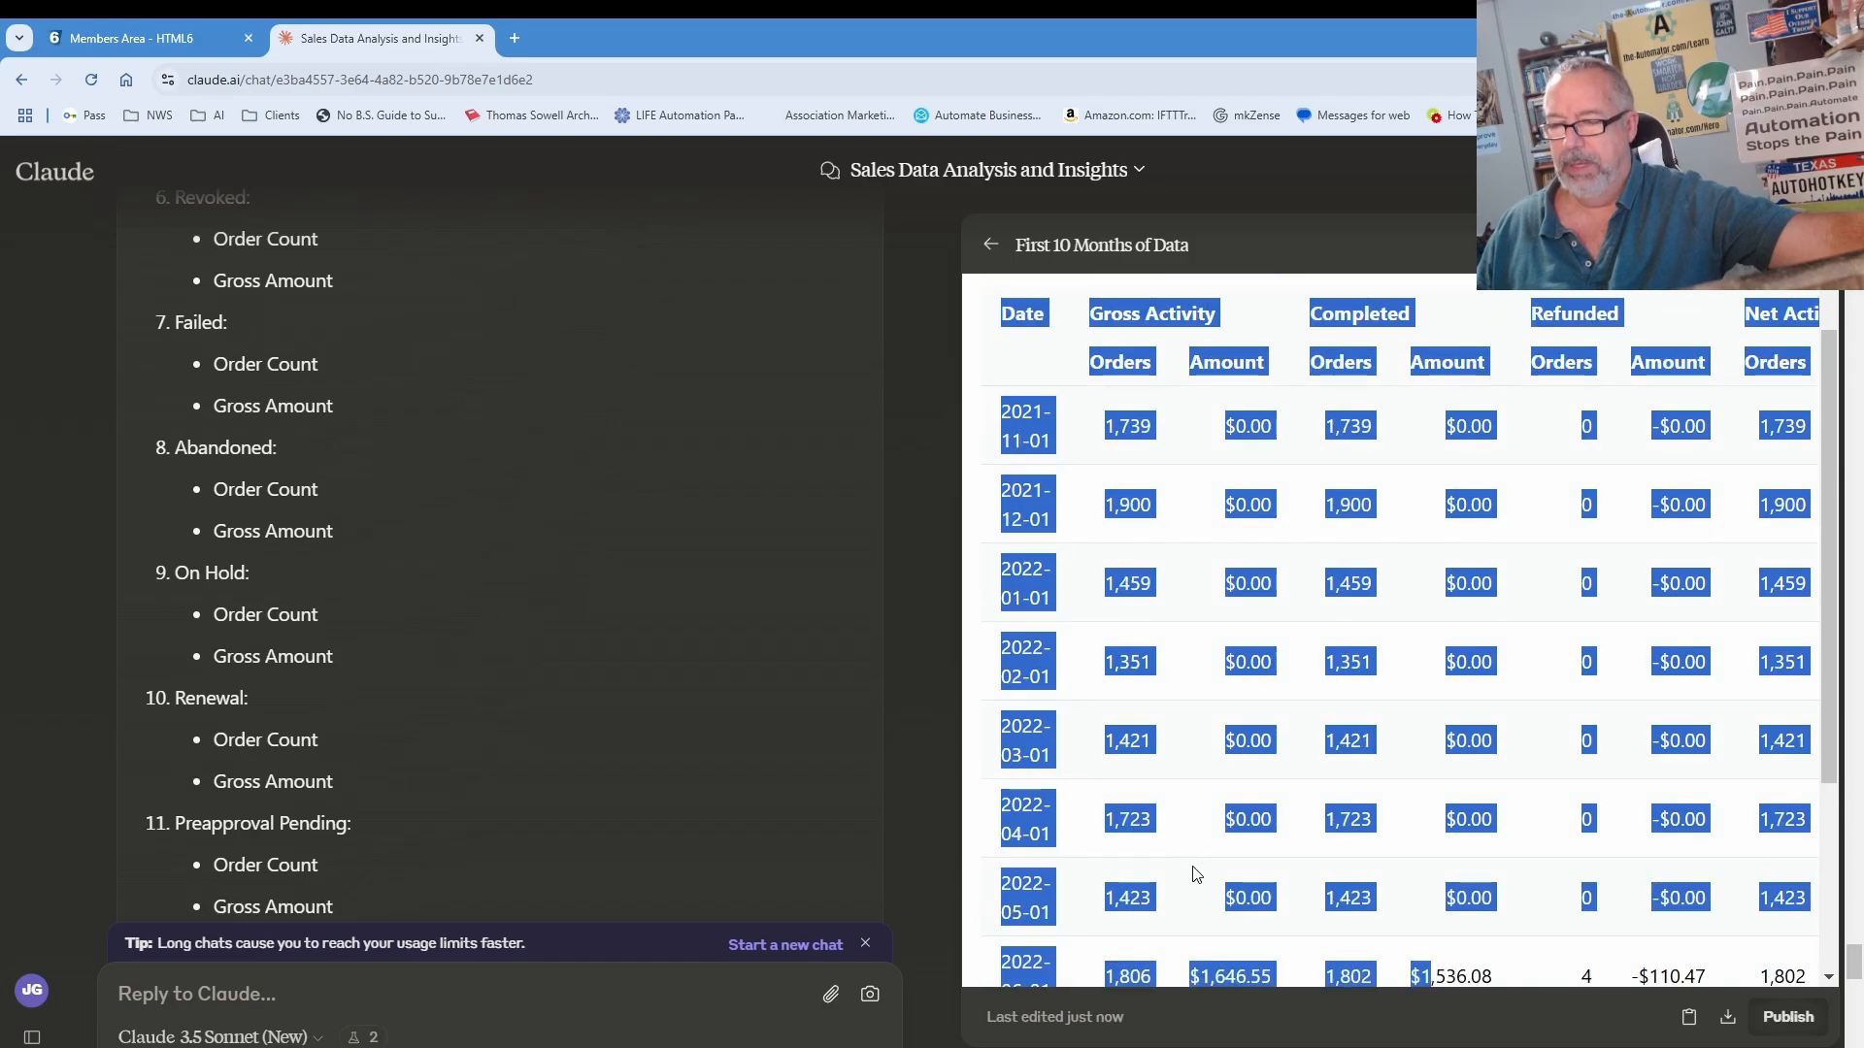
click(1171, 553)
scroll(1184, 742, down, 3)
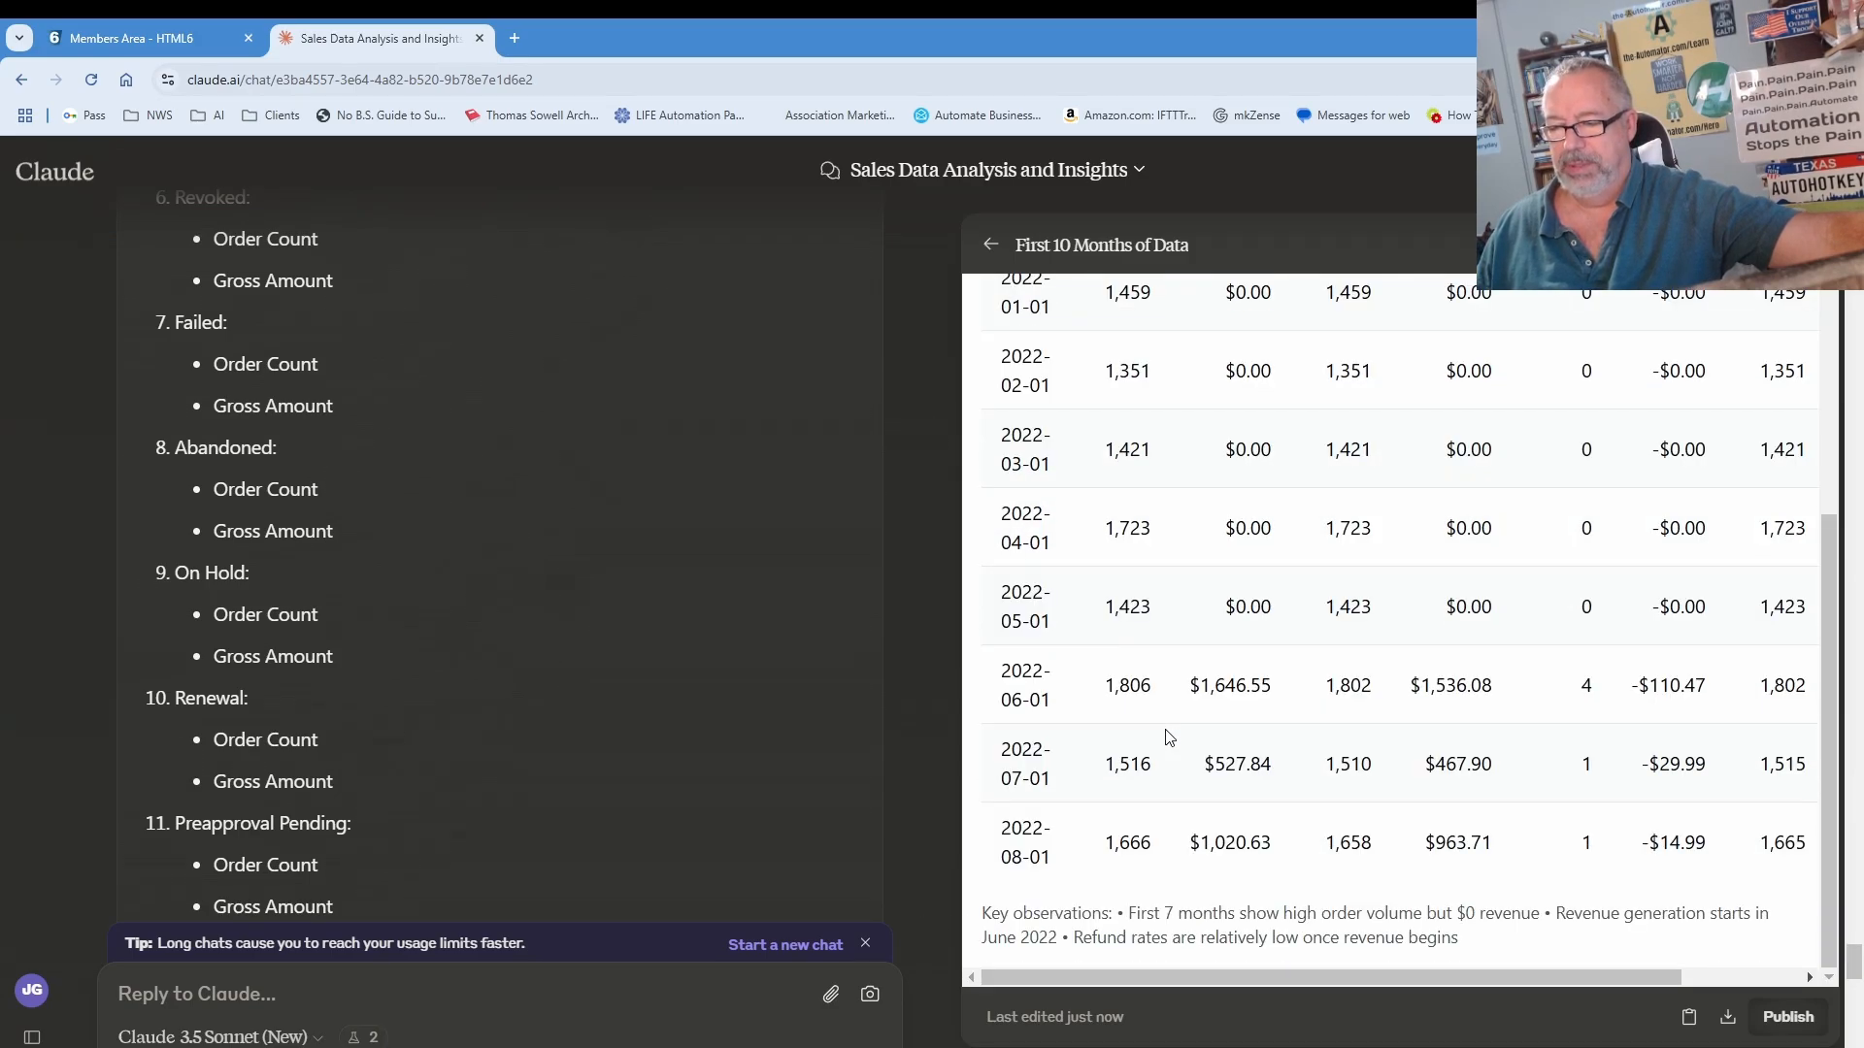
scroll(1168, 737, up, 1)
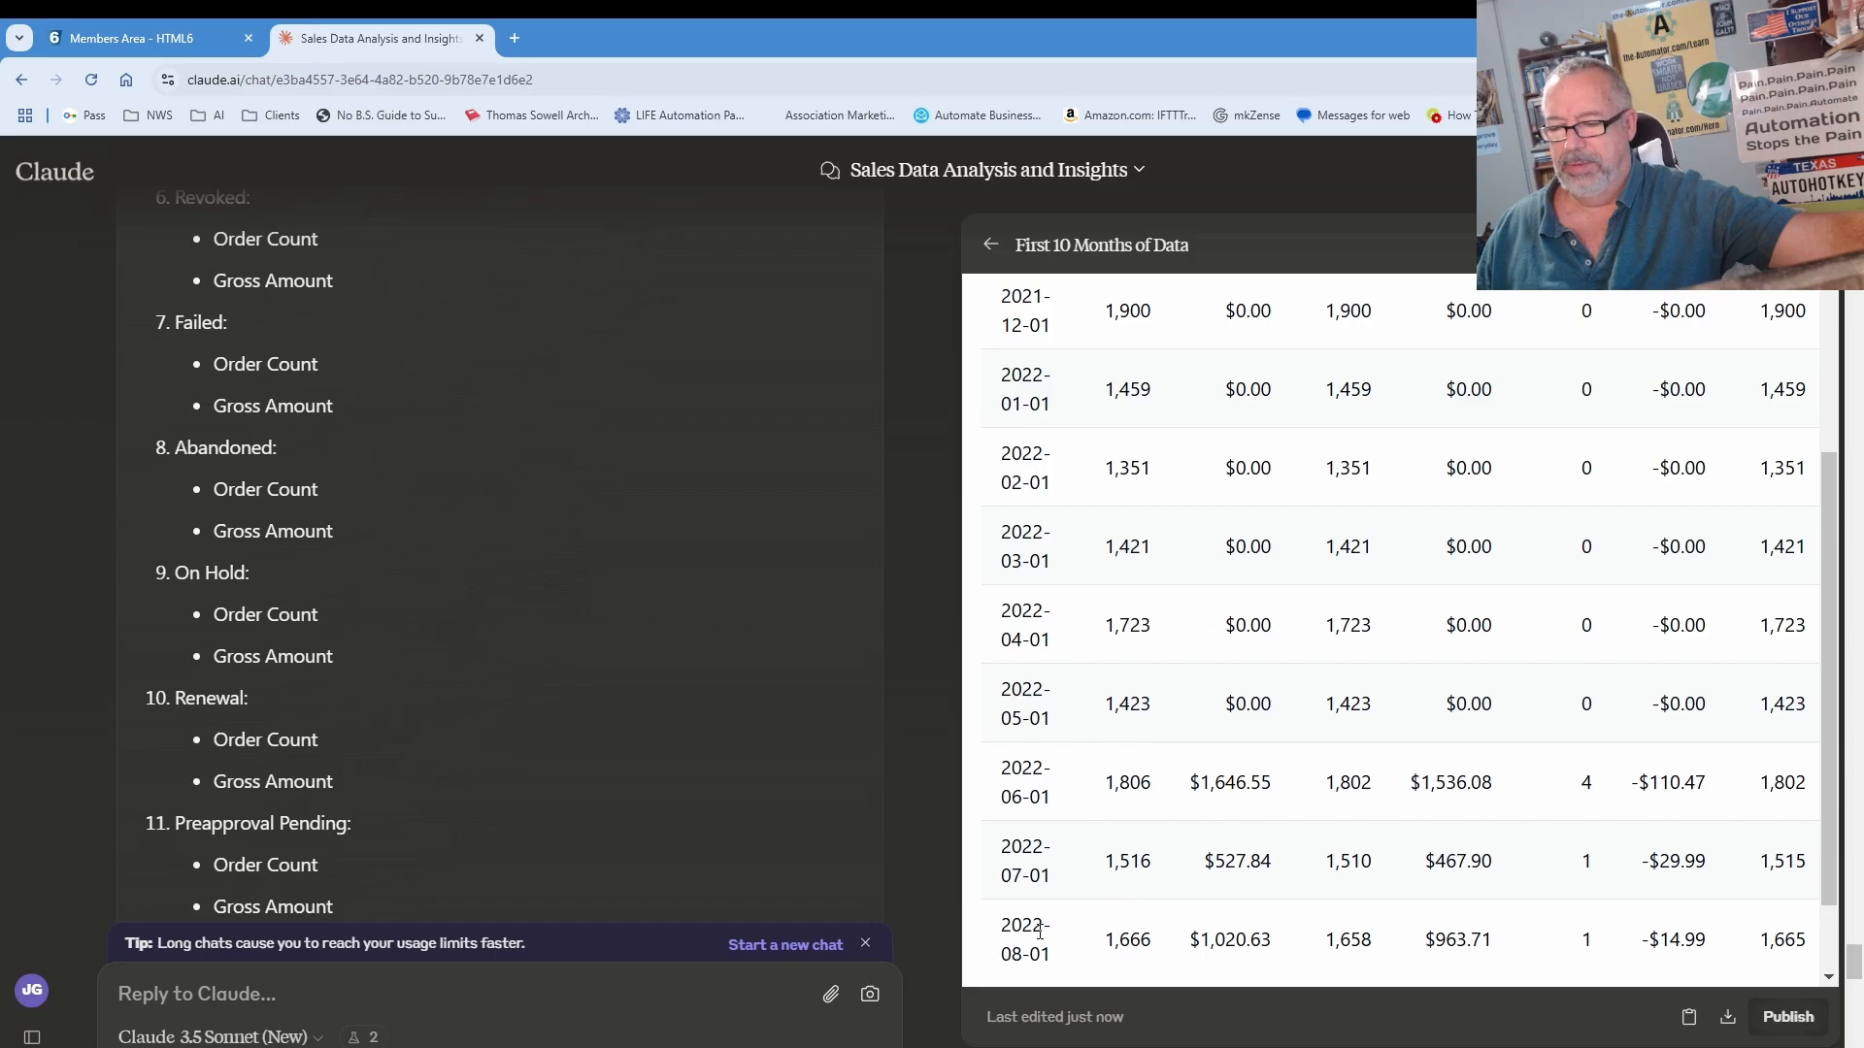
scroll(1053, 930, up, 3)
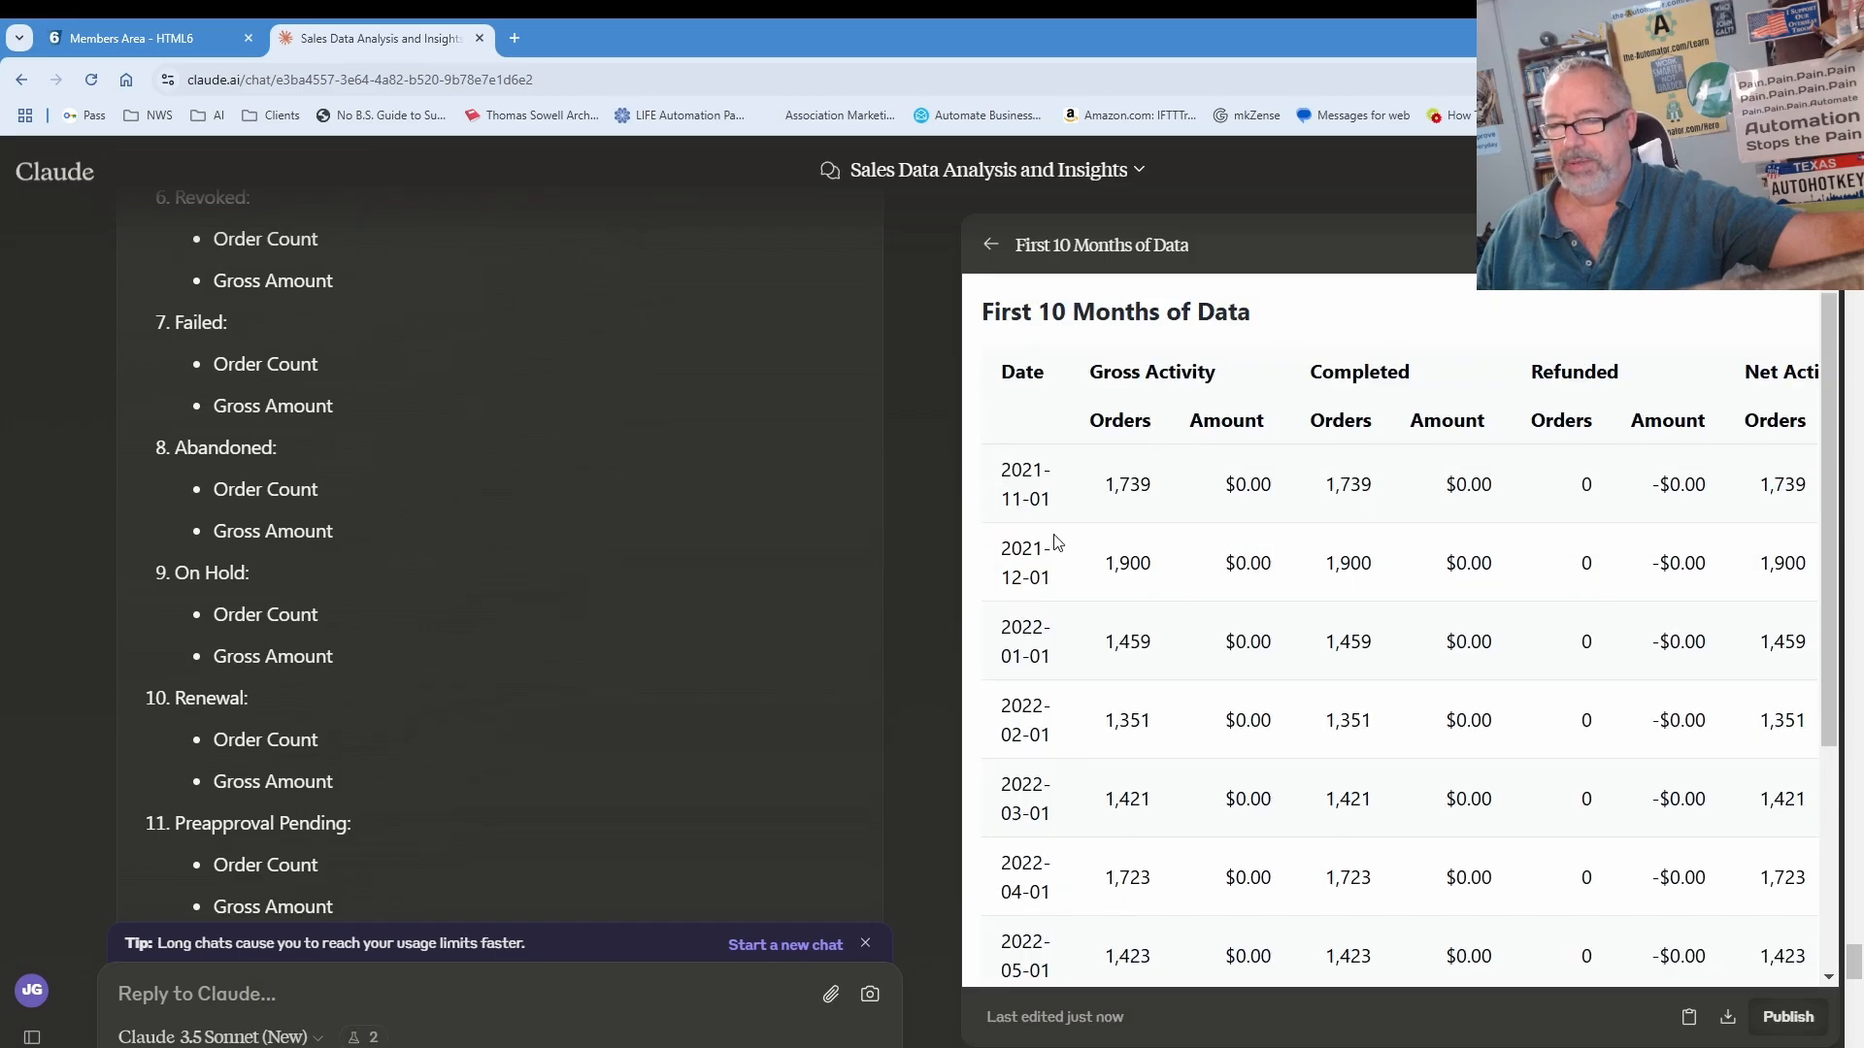
scroll(1085, 808, down, 4)
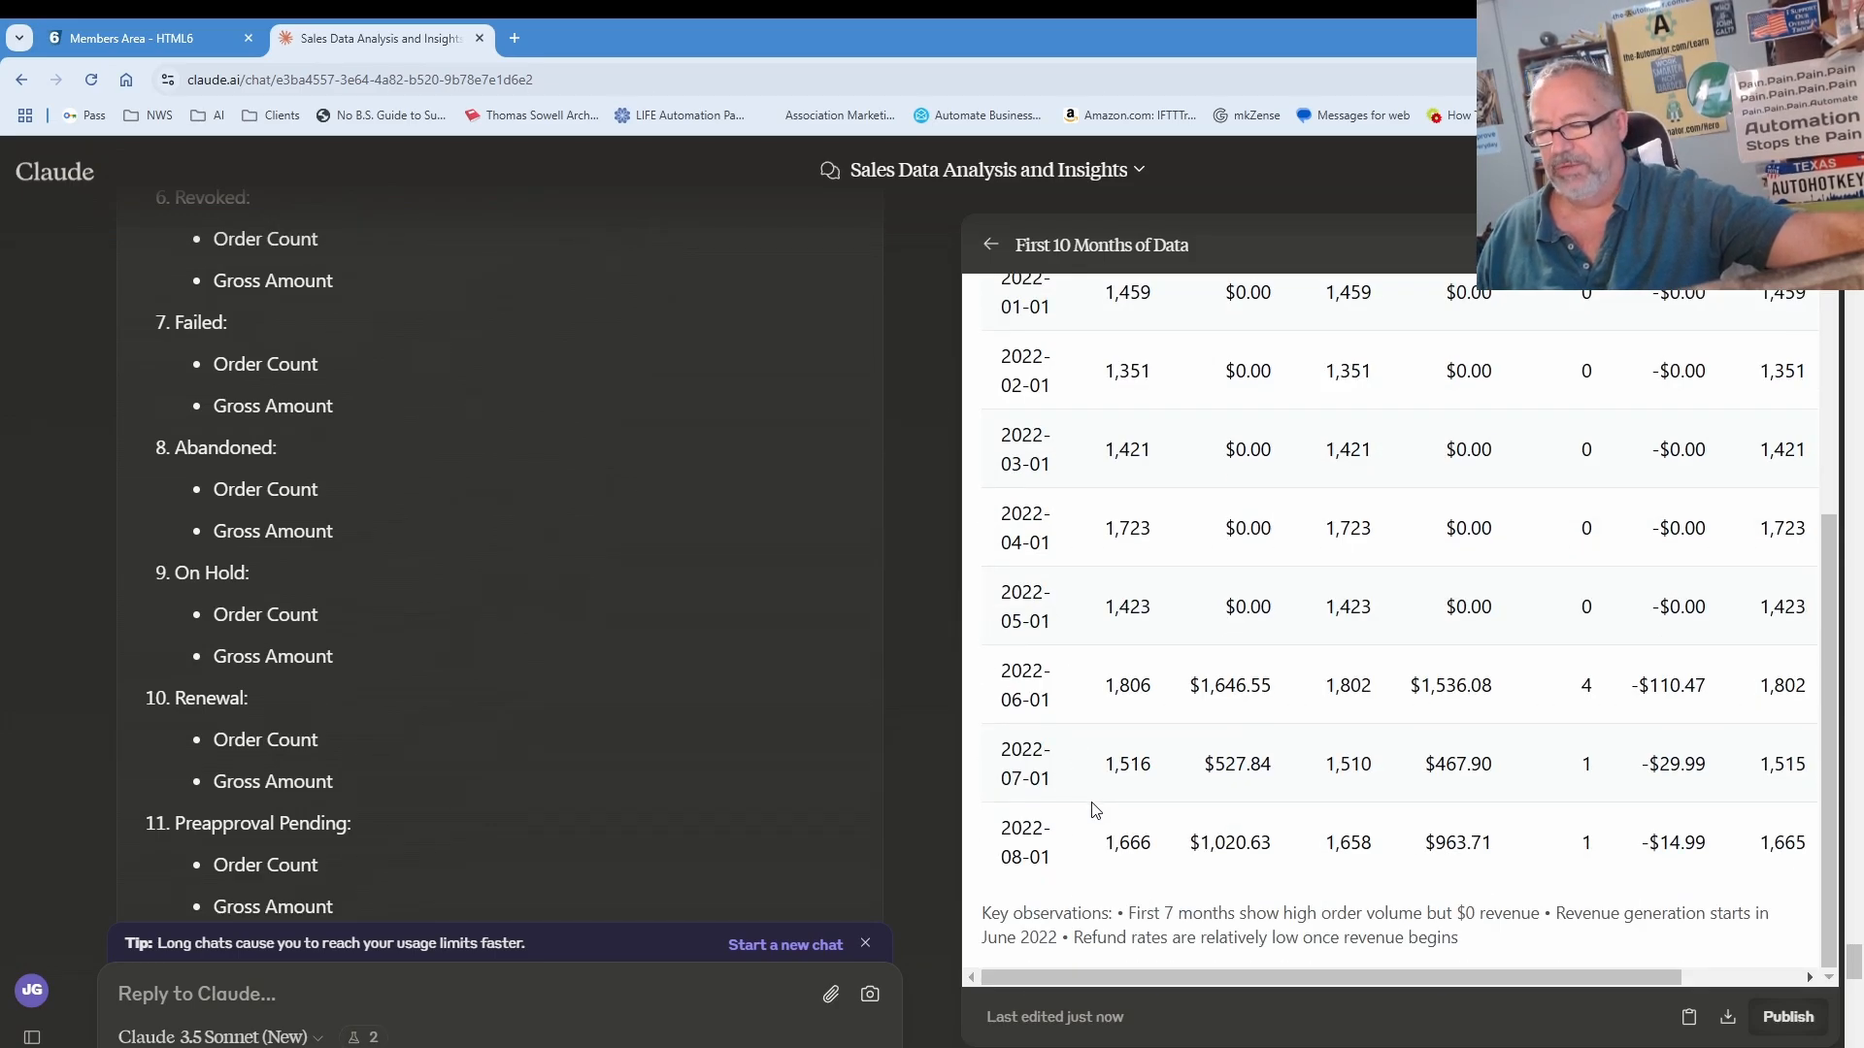
scroll(1120, 846, up, 2)
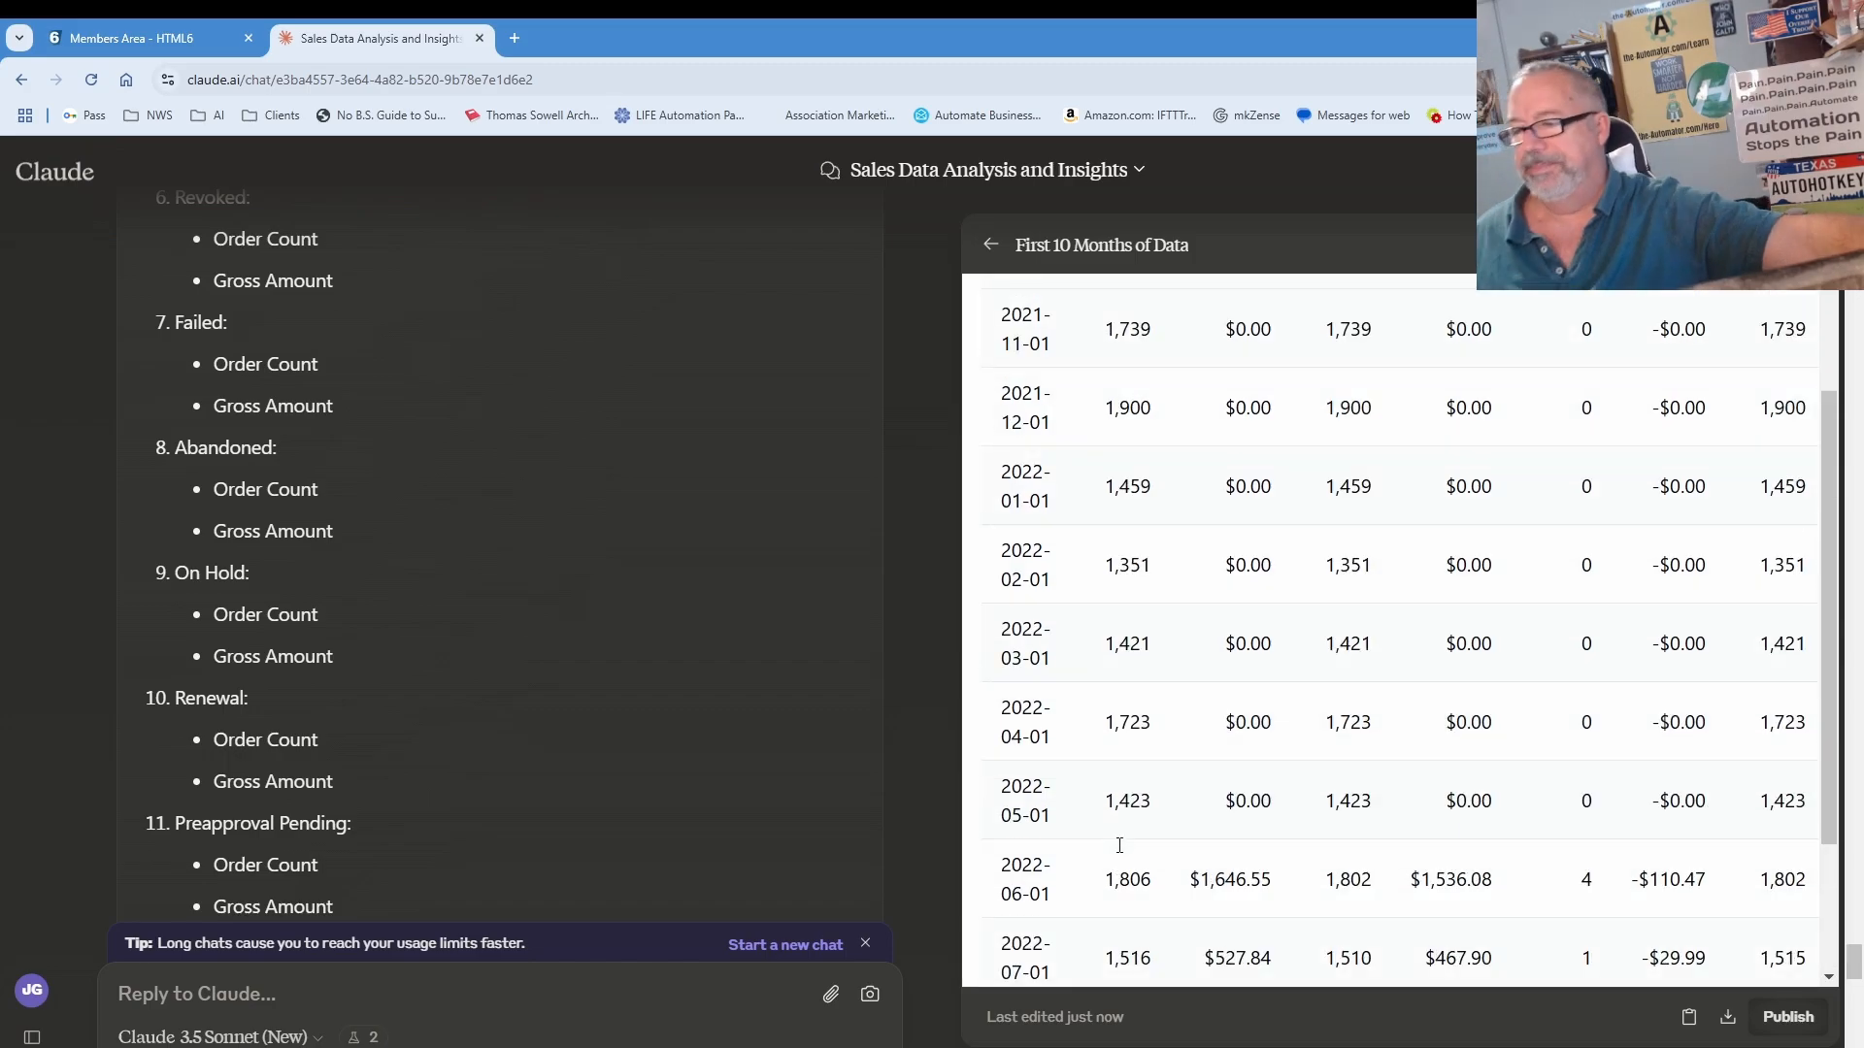
scroll(1119, 845, up, 2)
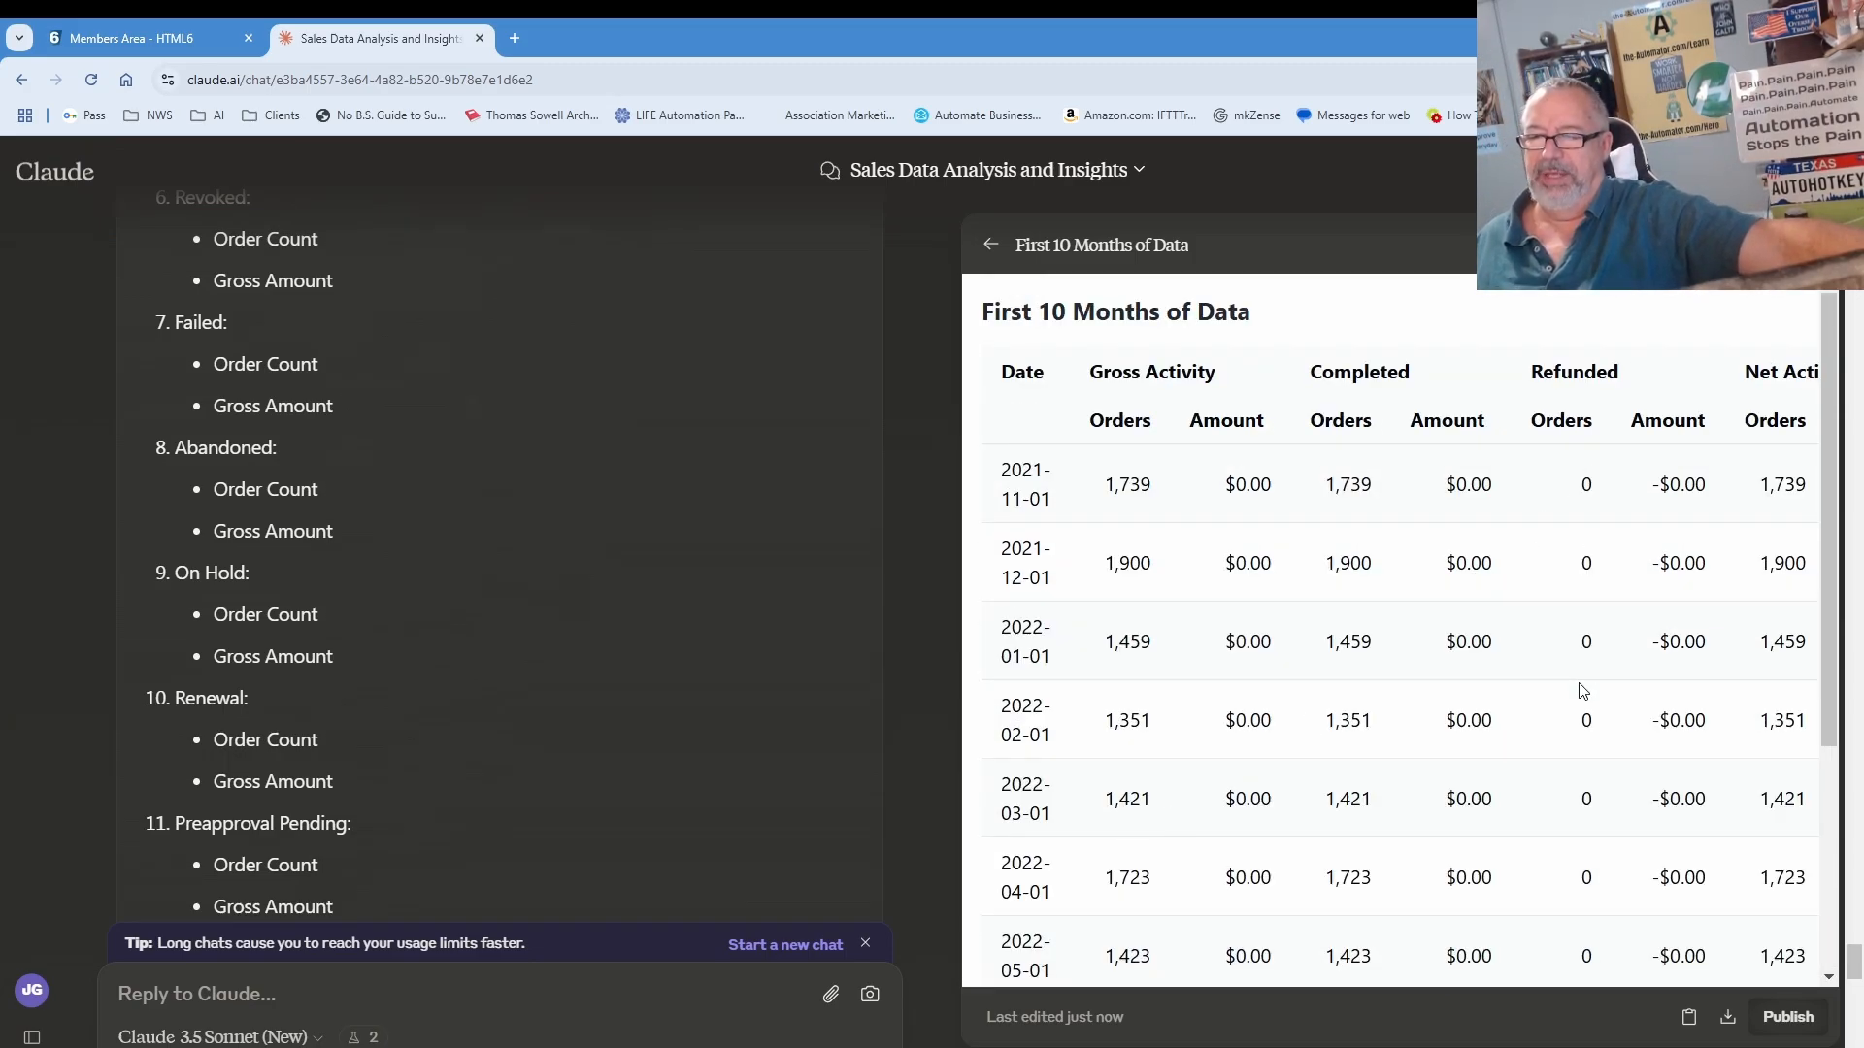
scroll(1587, 689, down, 4)
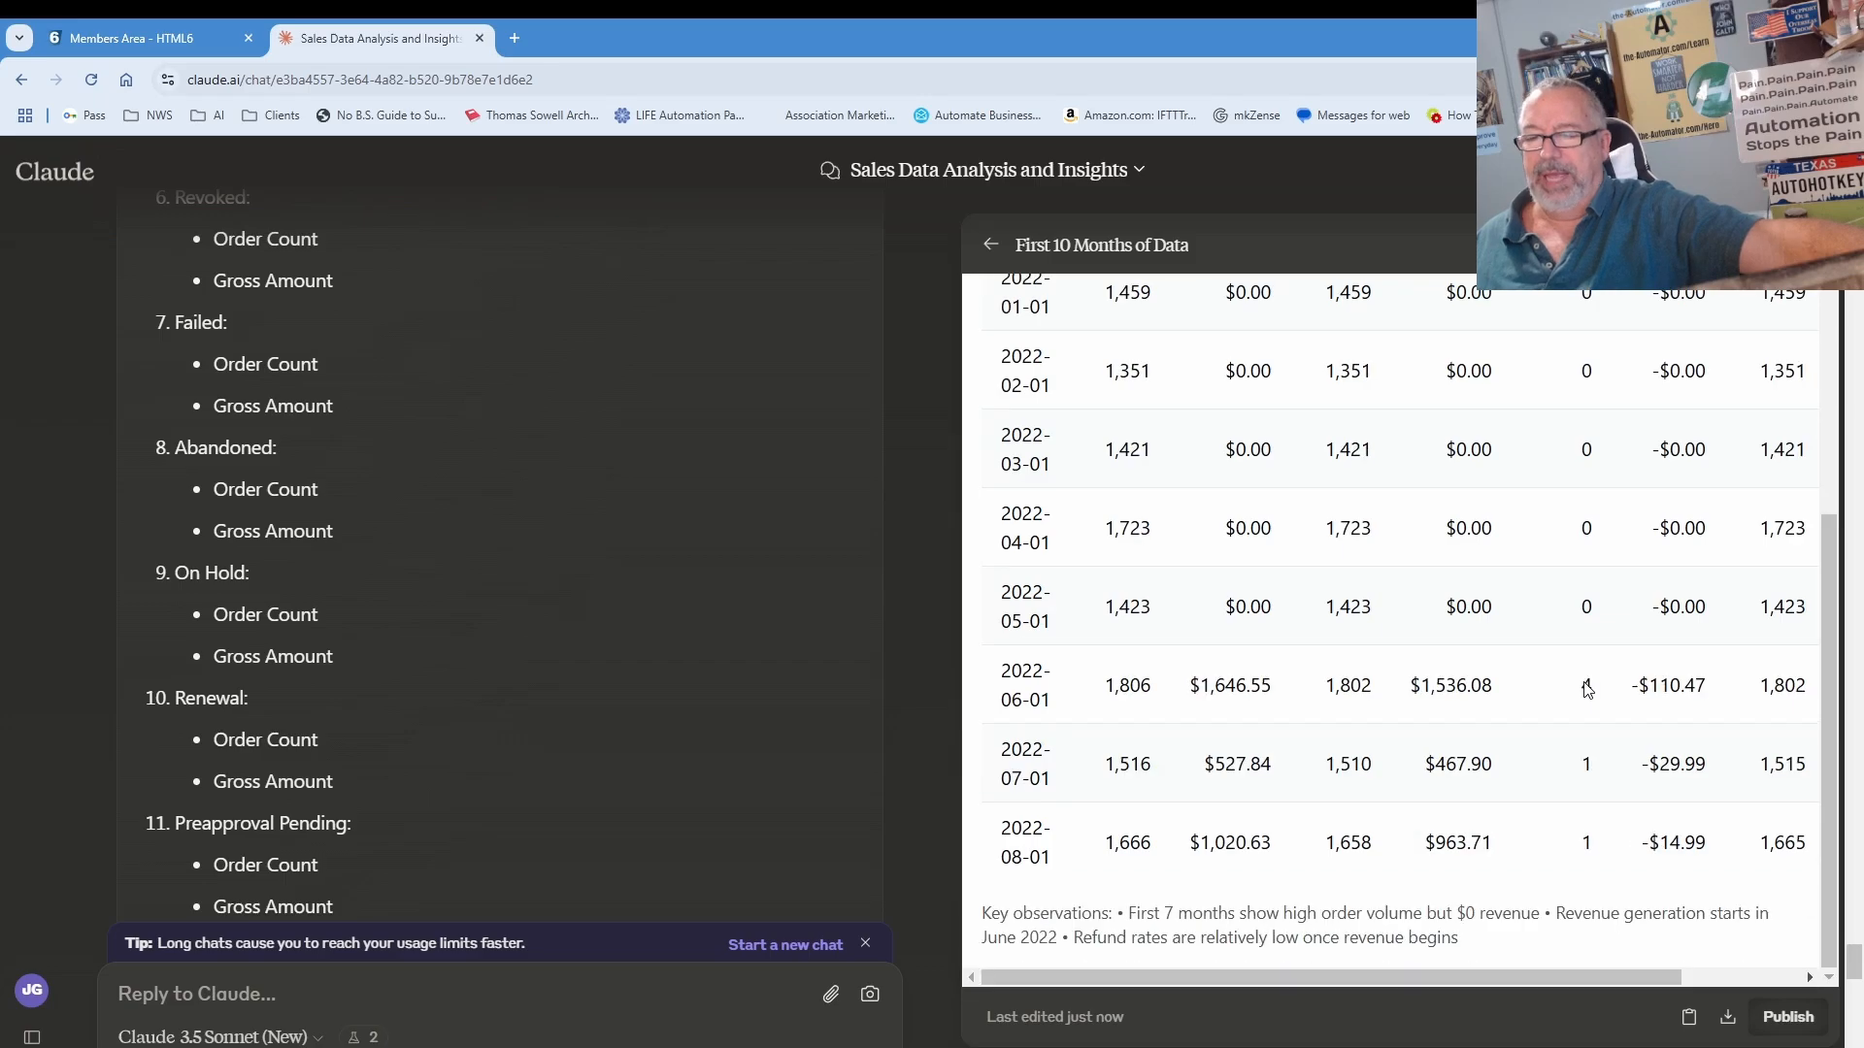